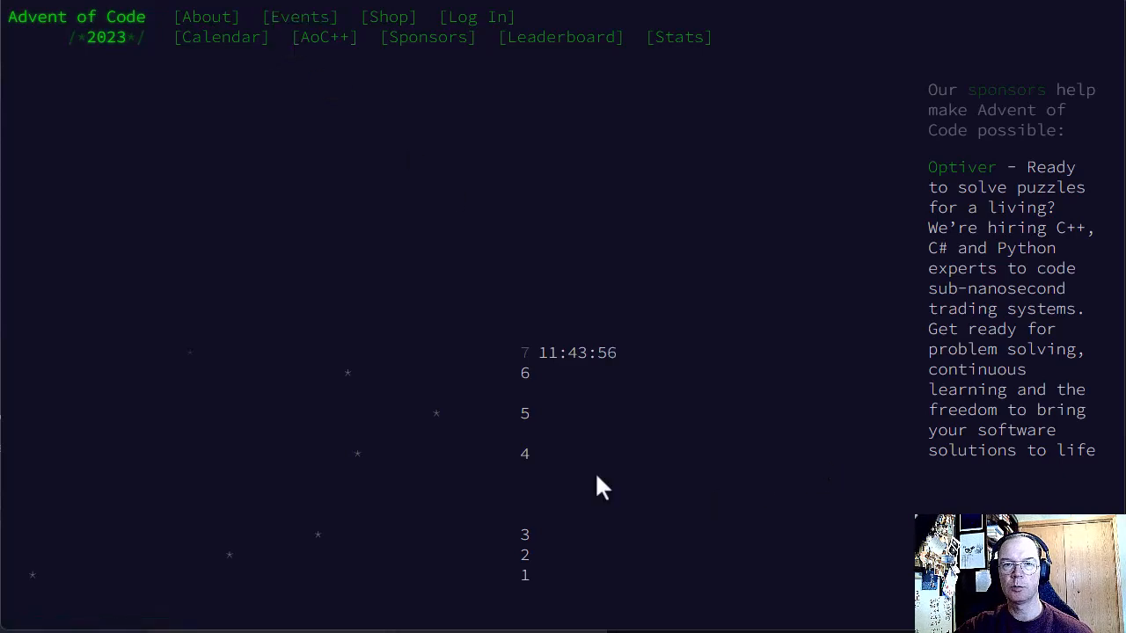
Step: Open the Advent of Code 2023 Day 4 puzzle, Scratchcards, and go to its example card table
{"action": "left_click", "coordinate": [521, 455]}
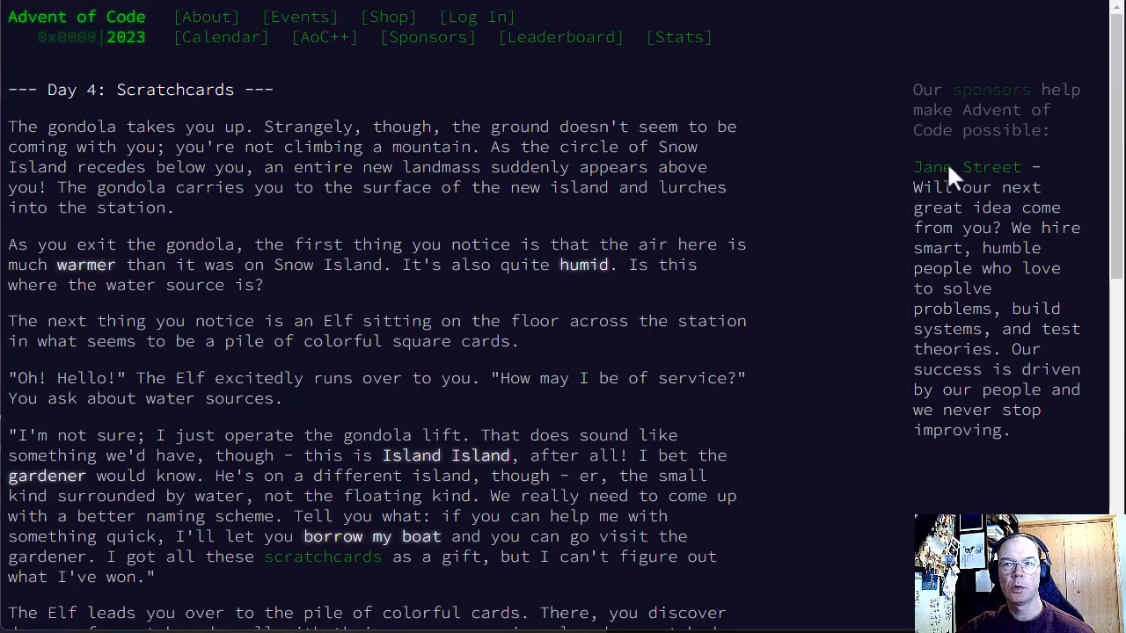
{"action": "scroll", "coordinate": [616, 70], "scroll_direction": "down", "scroll_amount": 1}
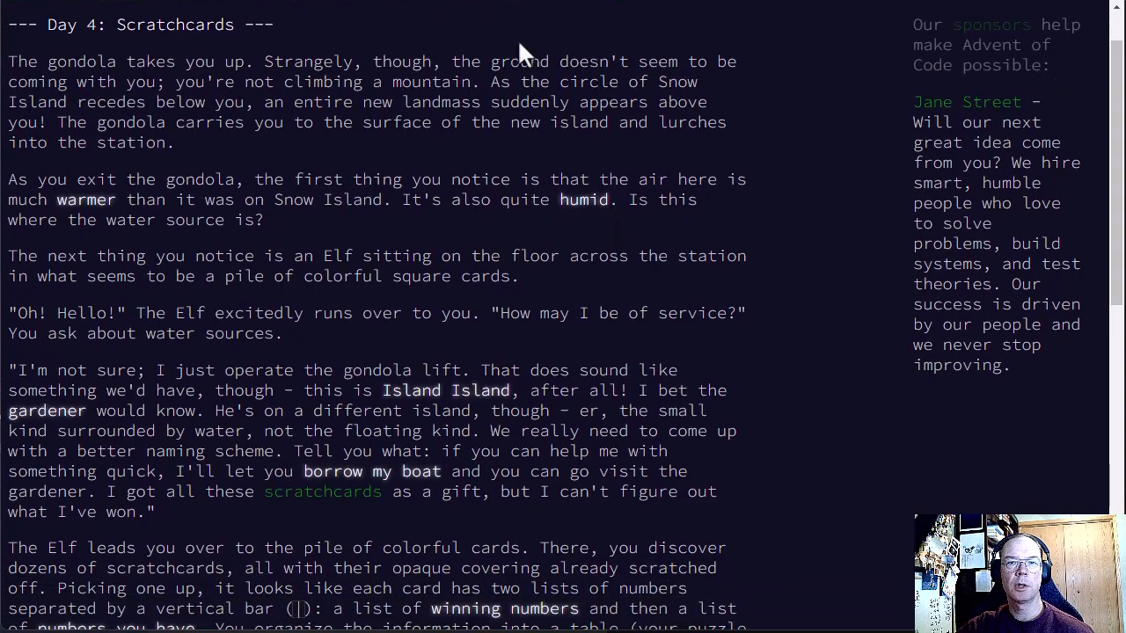
{"action": "left_click_drag", "start_coordinate": [1113, 95], "coordinate": [1124, 319]}
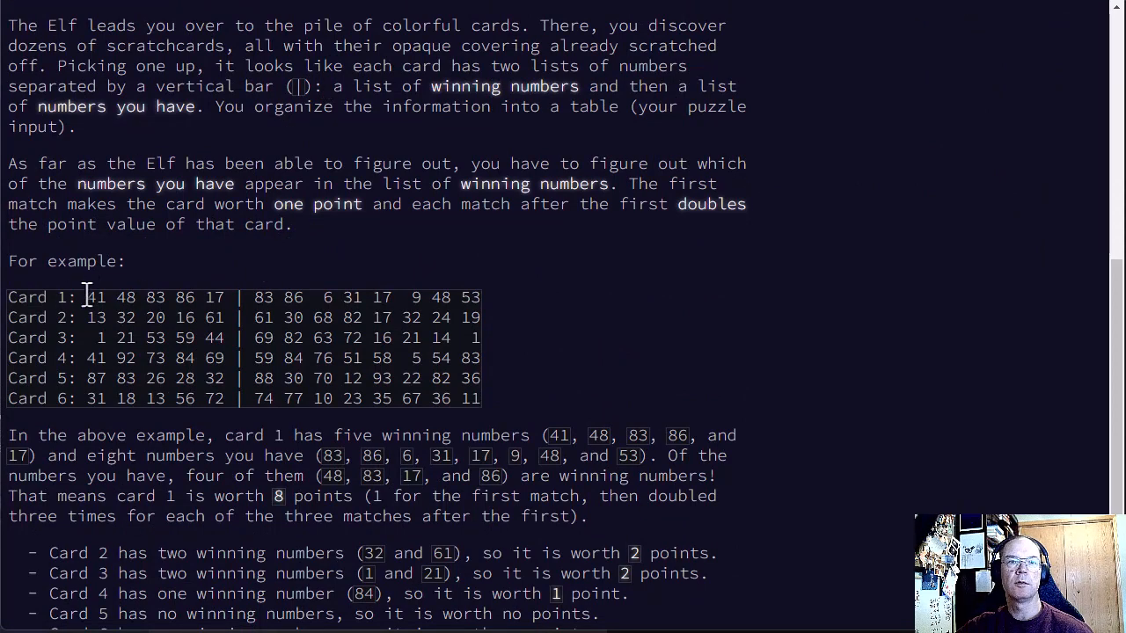
Step: Examine Card 1 in the example table, comparing its winning numbers with the numbers you have
{"action": "left_click_drag", "start_coordinate": [87, 297], "coordinate": [486, 320]}
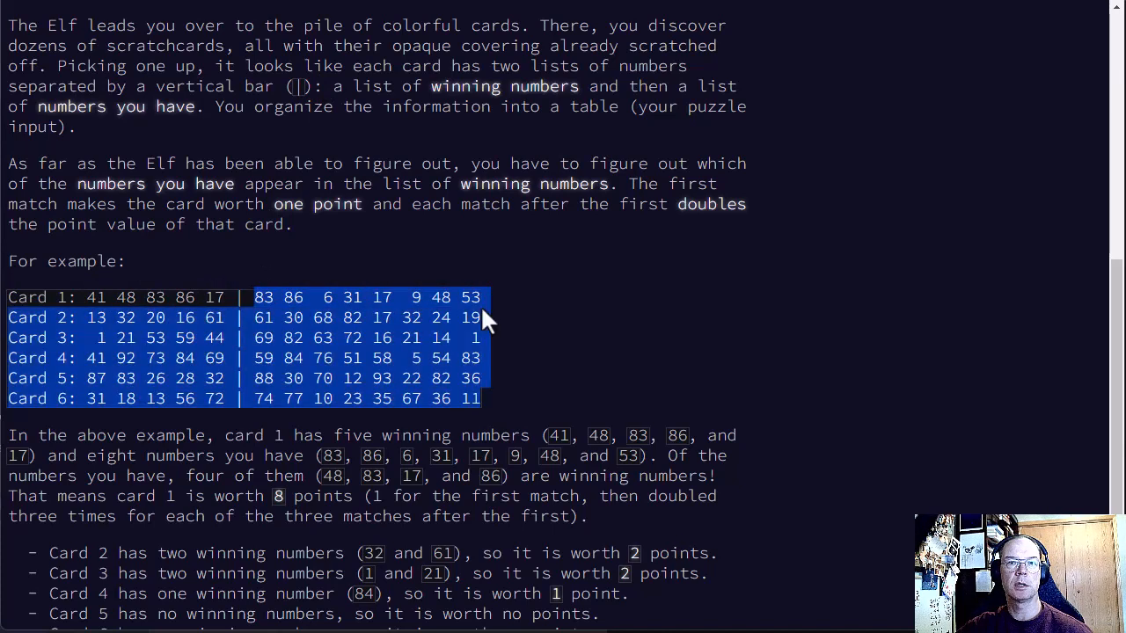
{"action": "left_click", "coordinate": [30, 299]}
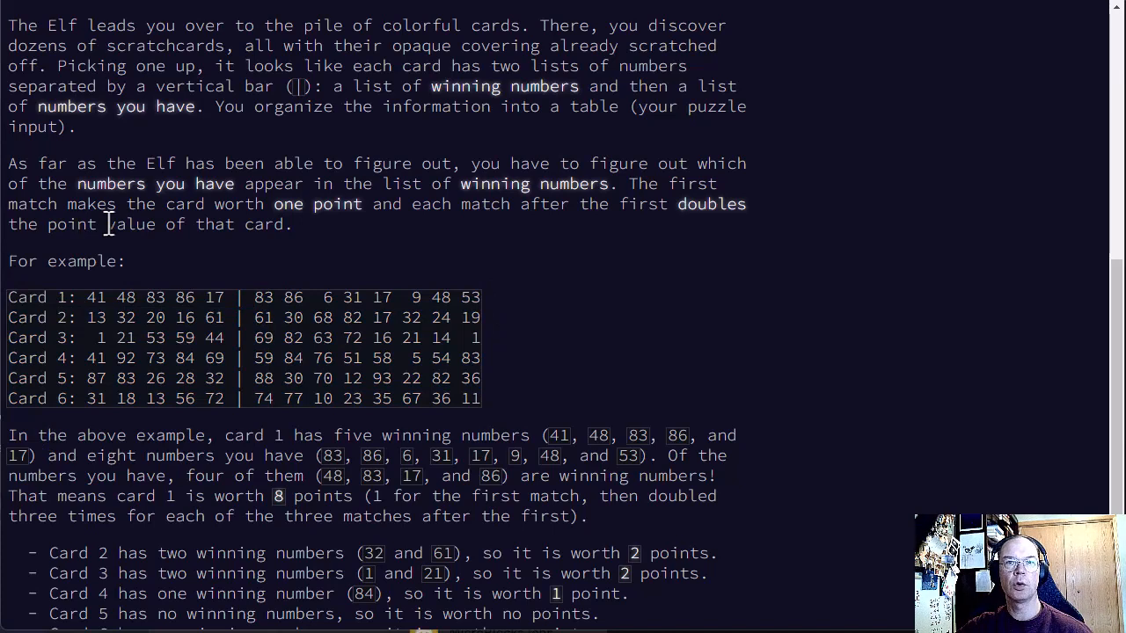
{"action": "left_click_drag", "start_coordinate": [88, 297], "coordinate": [482, 297]}
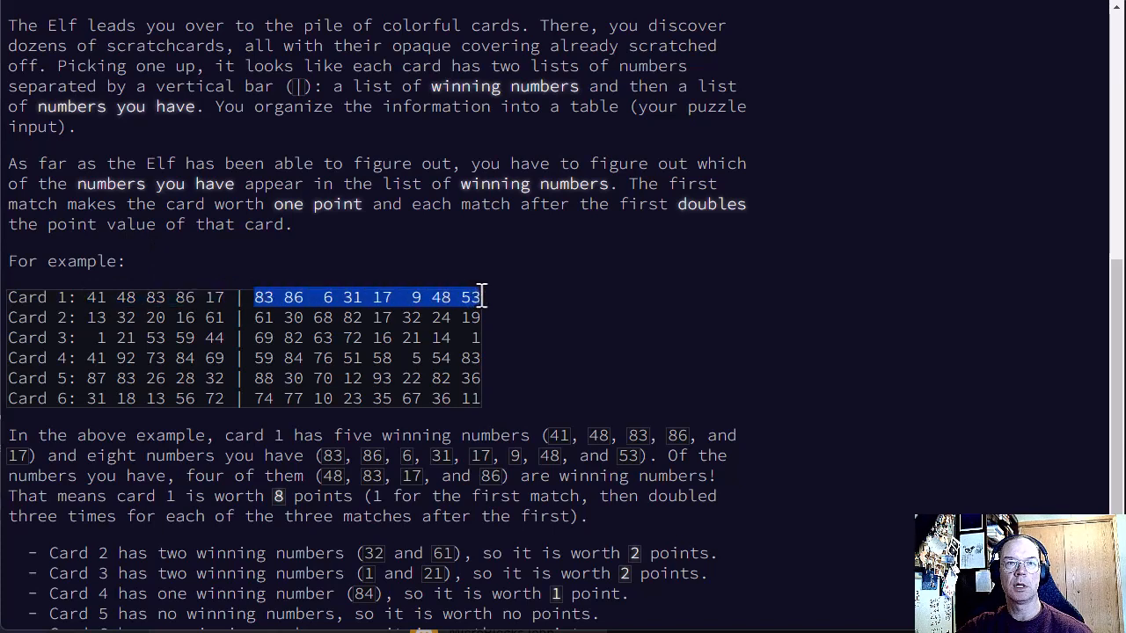
{"action": "scroll", "coordinate": [576, 272], "scroll_direction": "down", "scroll_amount": 1}
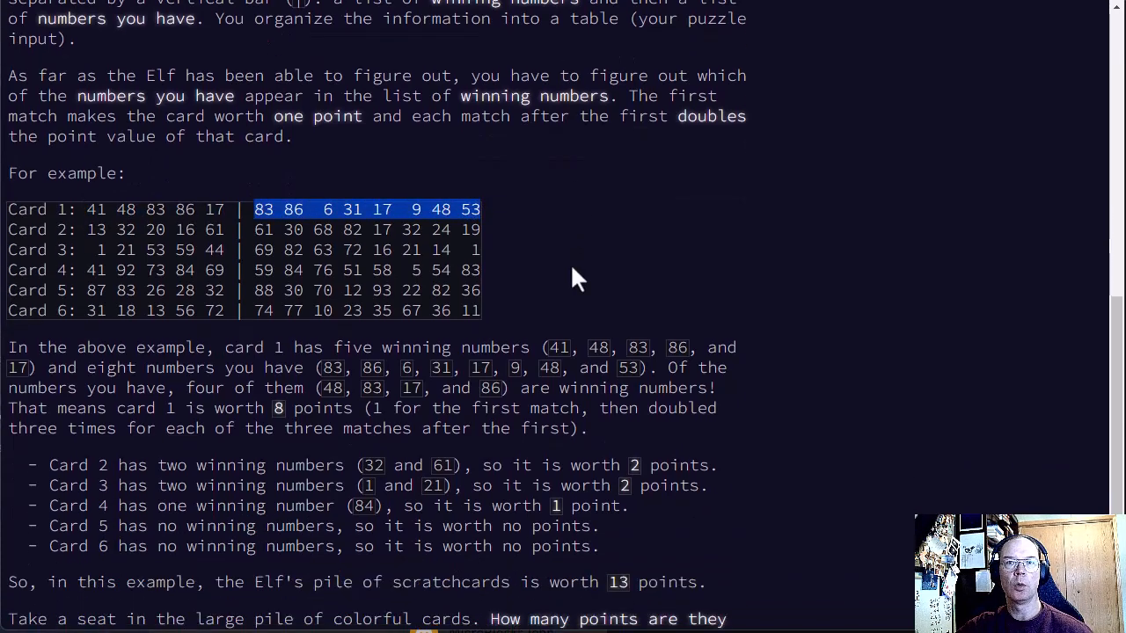
{"action": "left_click", "coordinate": [332, 211]}
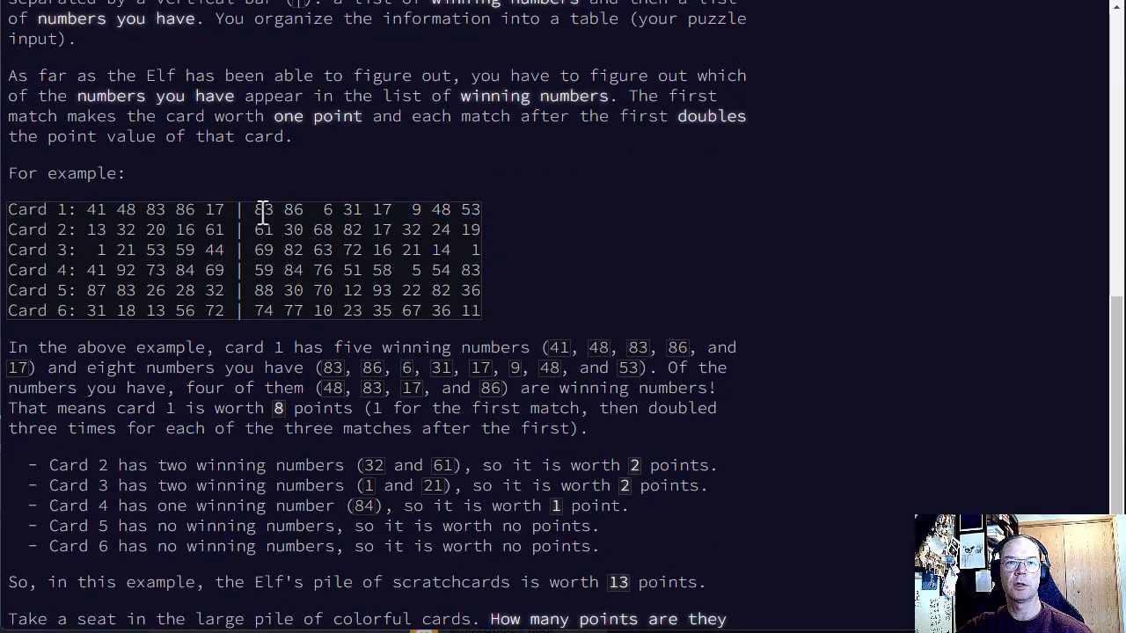
{"action": "left_click_drag", "start_coordinate": [254, 209], "coordinate": [482, 209]}
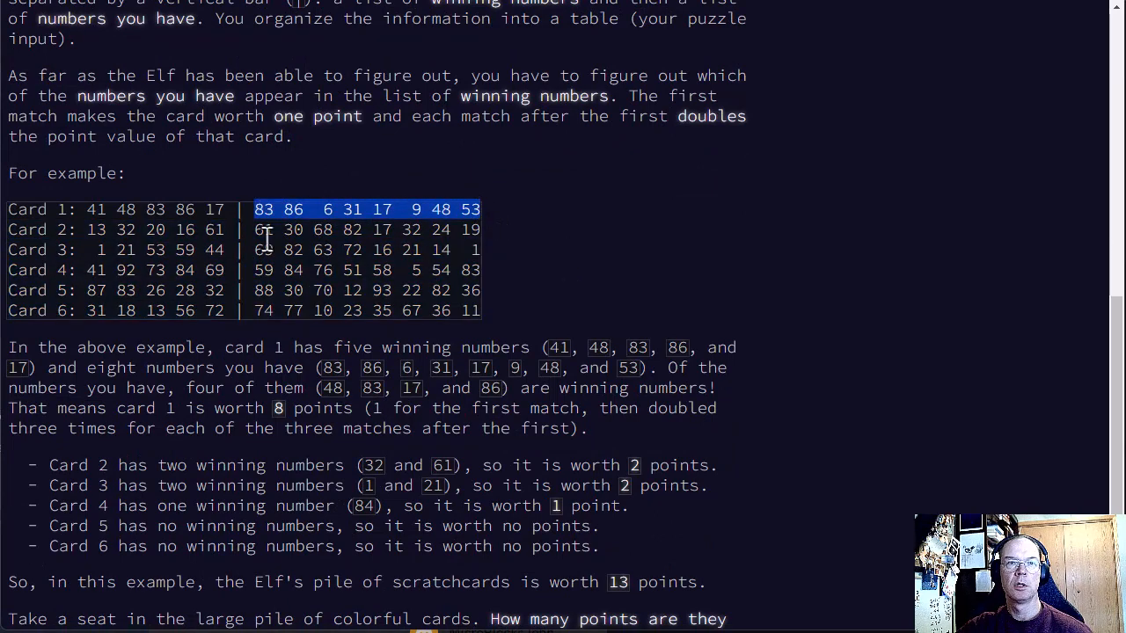
{"action": "left_click_drag", "start_coordinate": [87, 209], "coordinate": [230, 209]}
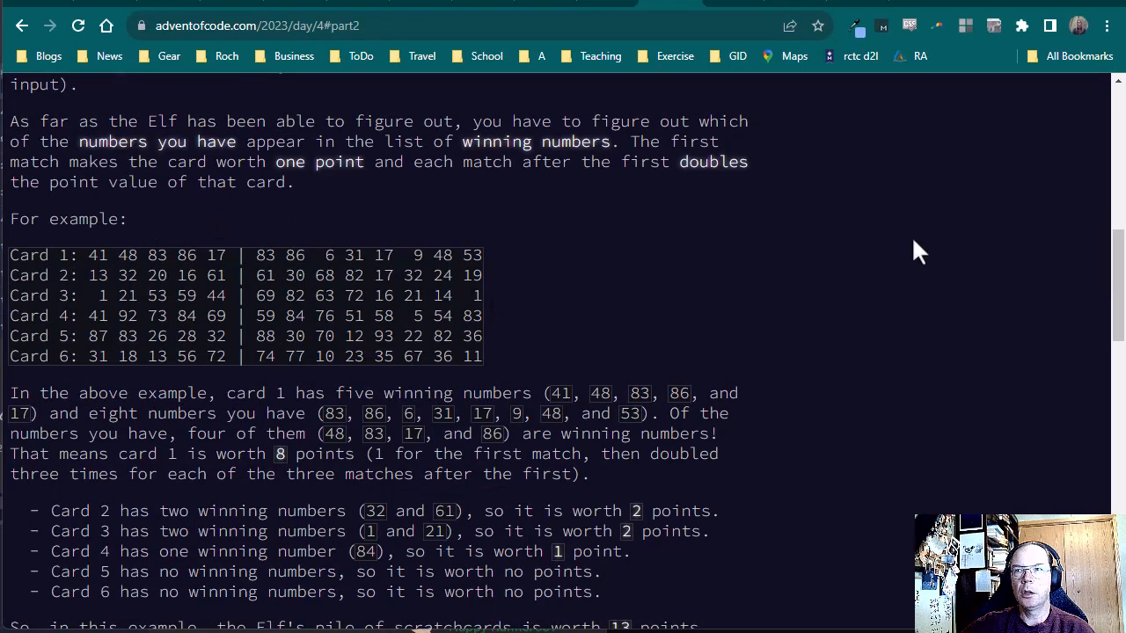
Step: On the Day 4 page in the other browser window, study the scoring explanation alongside Card 1's two number lists
{"action": "left_click_drag", "start_coordinate": [1115, 272], "coordinate": [1110, 301]}
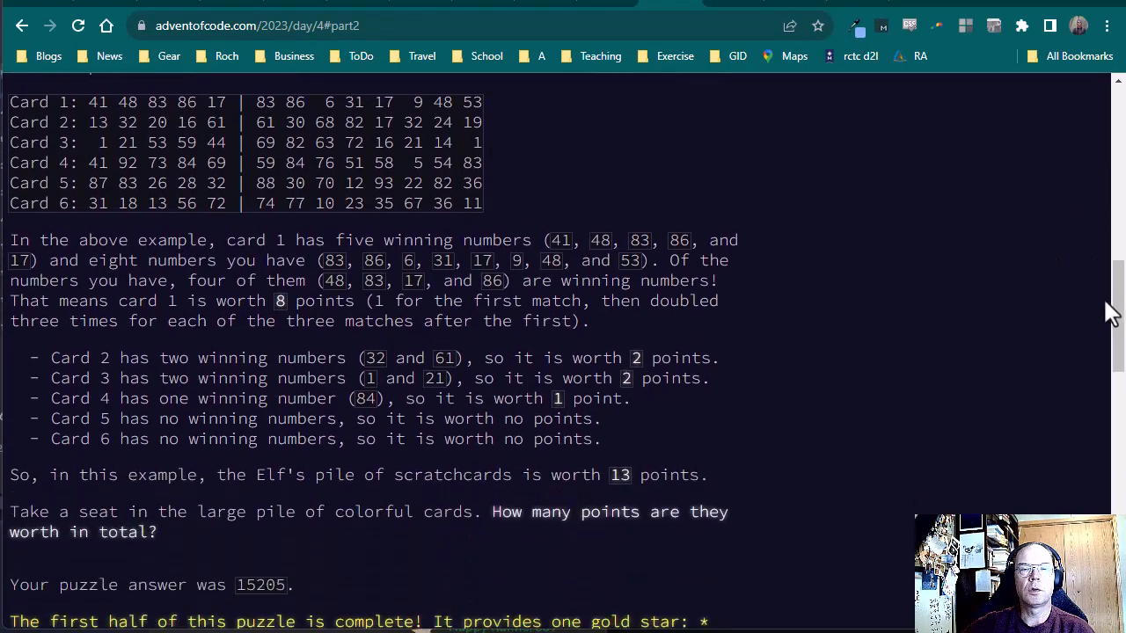
{"action": "left_click_drag", "start_coordinate": [255, 102], "coordinate": [481, 102]}
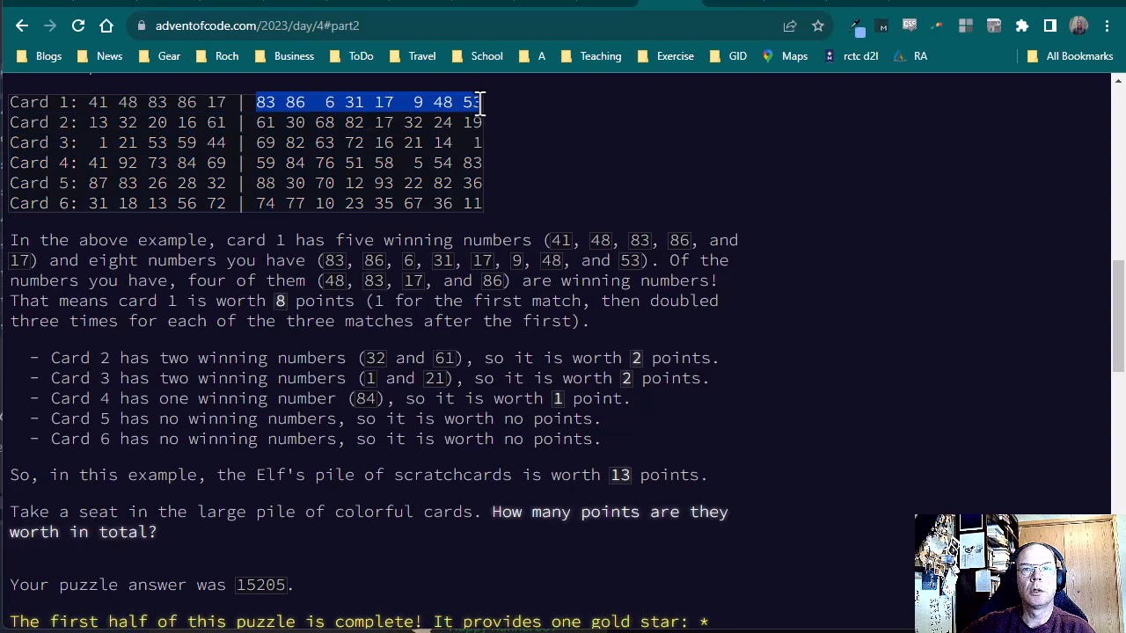
{"action": "triple_click", "coordinate": [396, 102]}
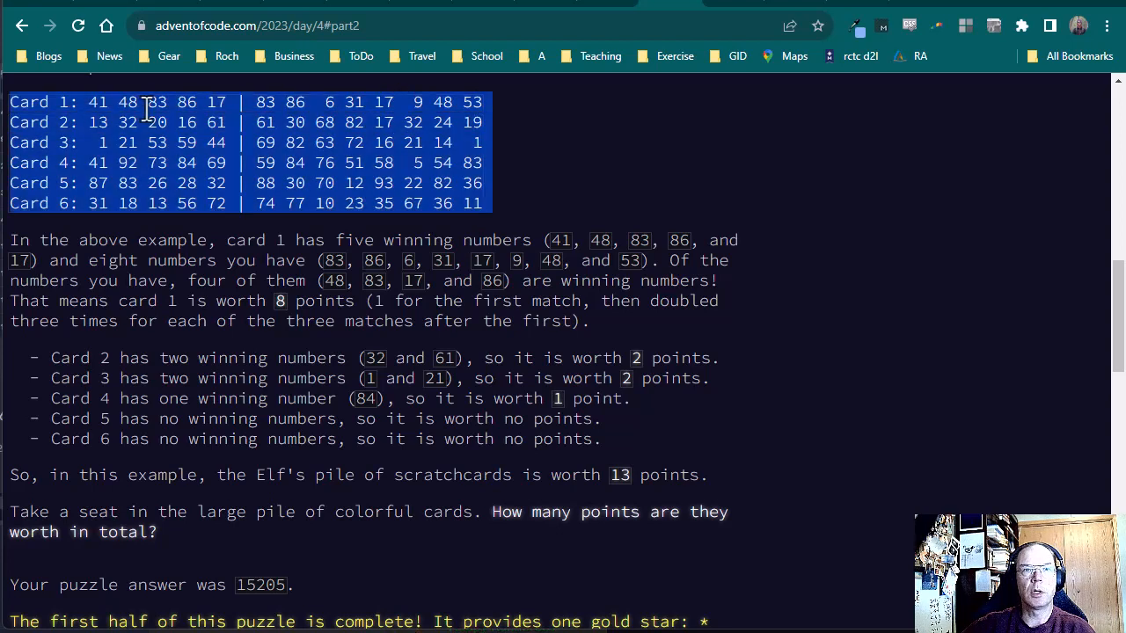
{"action": "left_click_drag", "start_coordinate": [91, 102], "coordinate": [231, 102]}
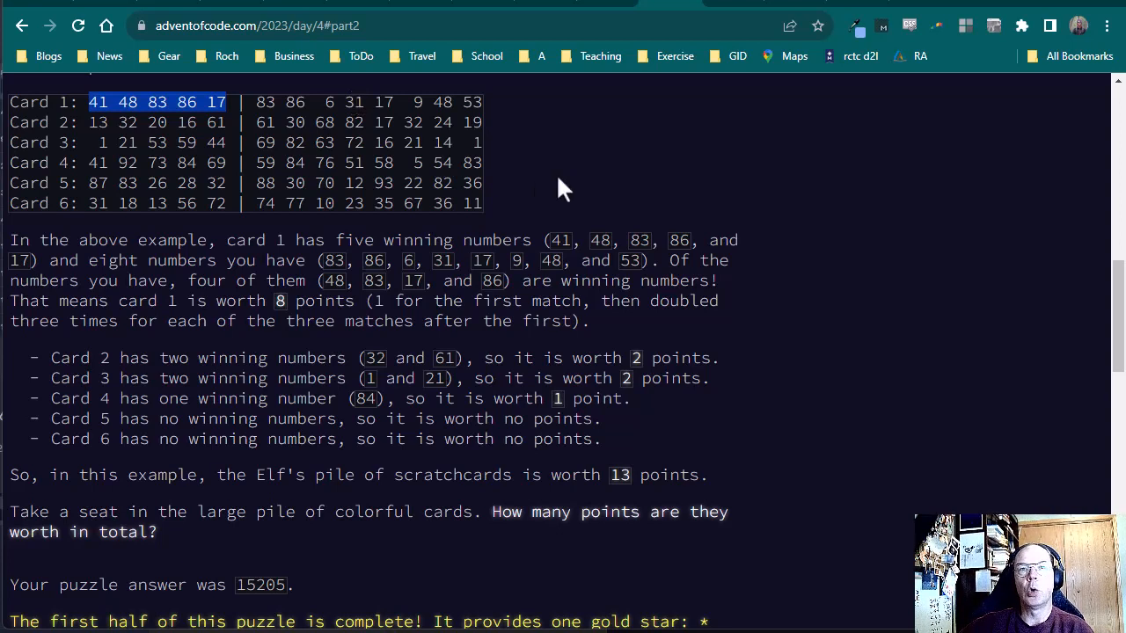
{"action": "scroll", "coordinate": [561, 189], "scroll_direction": "up", "scroll_amount": 1}
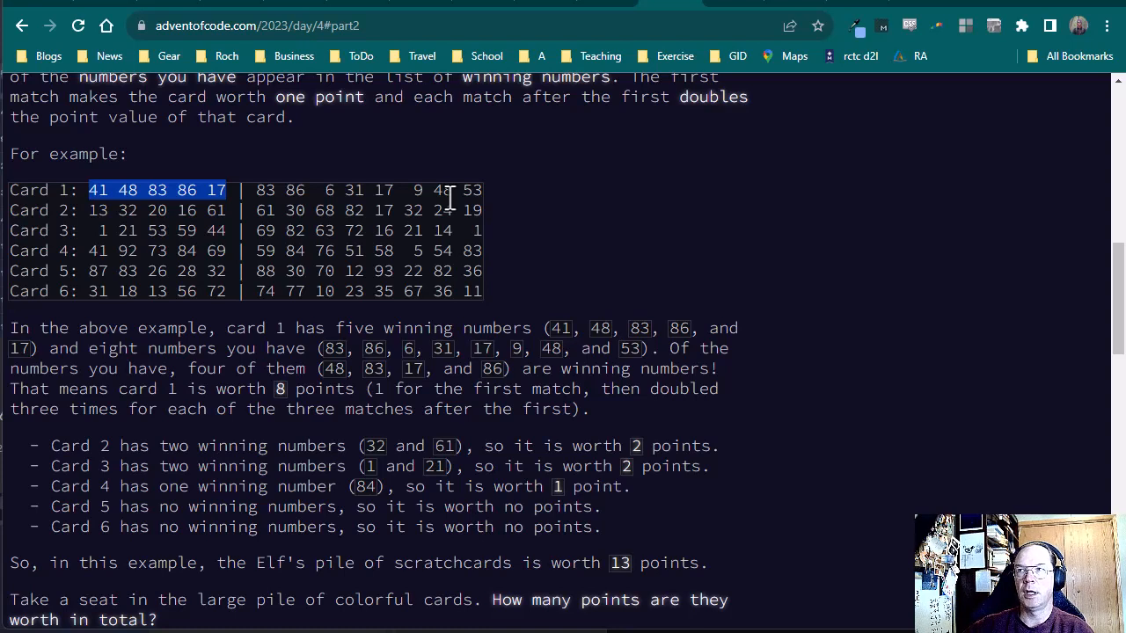
{"action": "left_click_drag", "start_coordinate": [257, 190], "coordinate": [481, 190]}
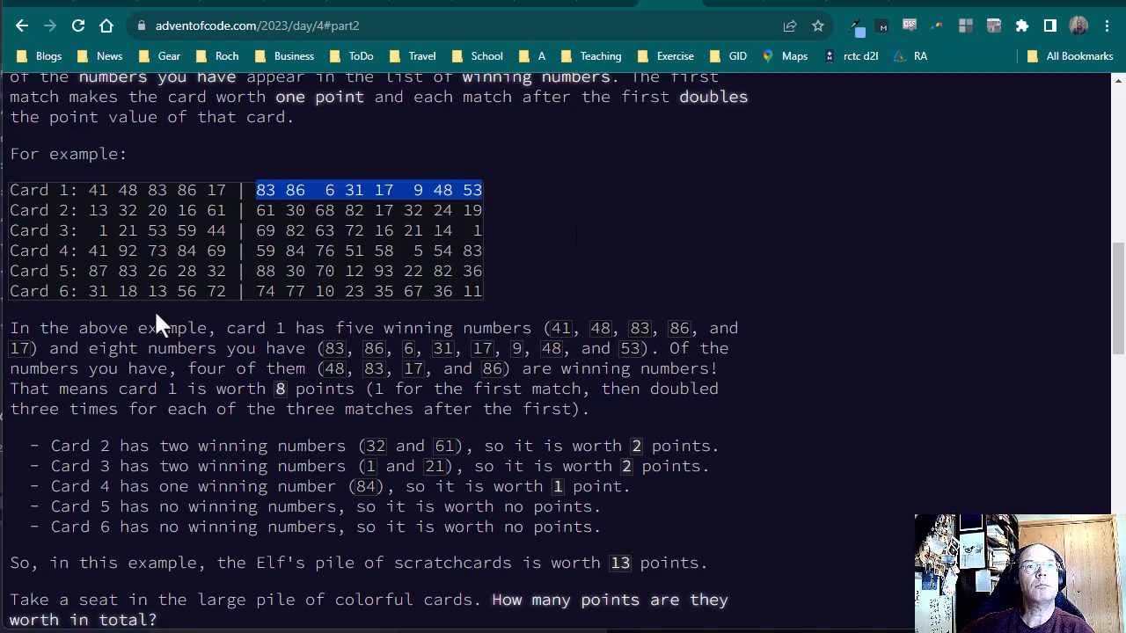
Step: Switch back to the first Day 4 page and check the numbers of Cards 5 and 4 for matches
{"action": "key", "text": "alt+Tab"}
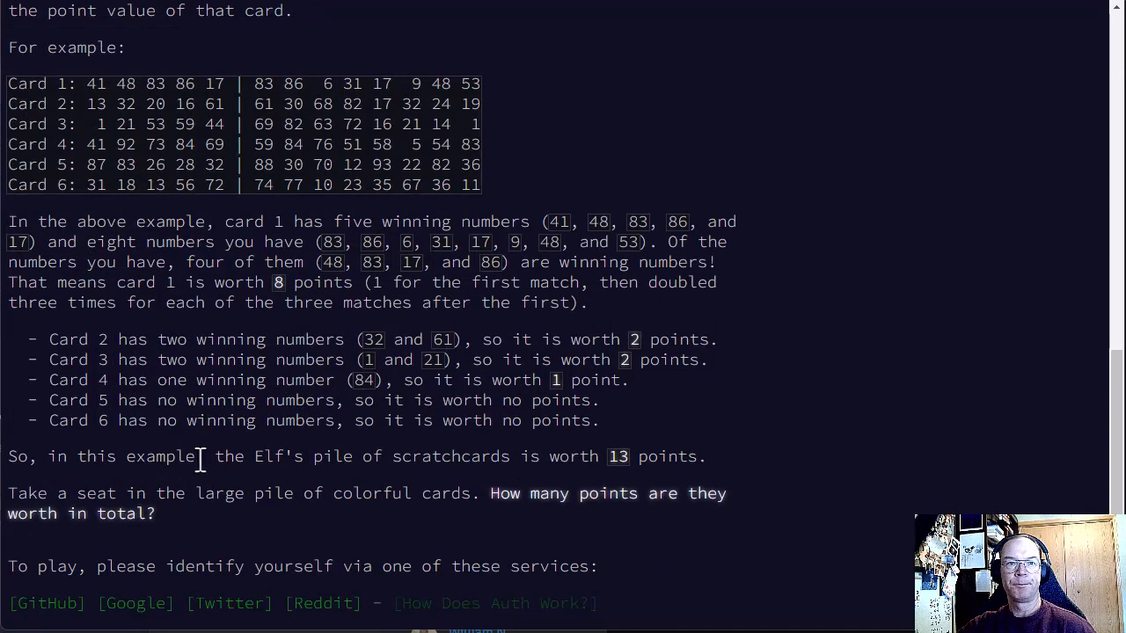
{"action": "left_click_drag", "start_coordinate": [51, 401], "coordinate": [602, 401]}
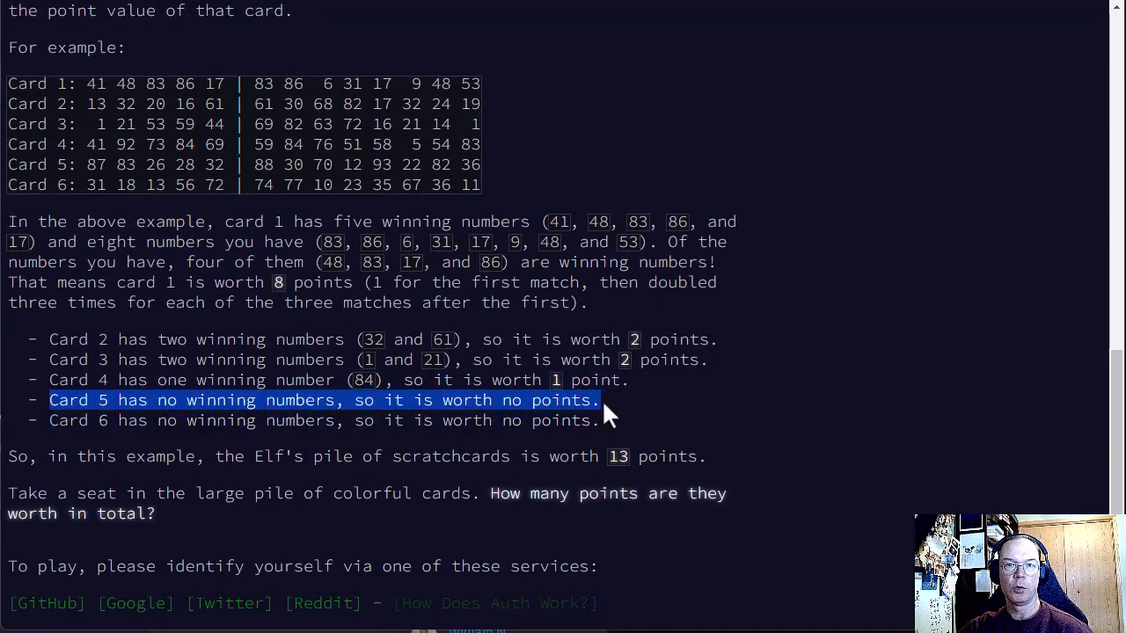
{"action": "left_click_drag", "start_coordinate": [254, 164], "coordinate": [481, 164]}
{"action": "left_click_drag", "start_coordinate": [88, 164], "coordinate": [226, 166]}
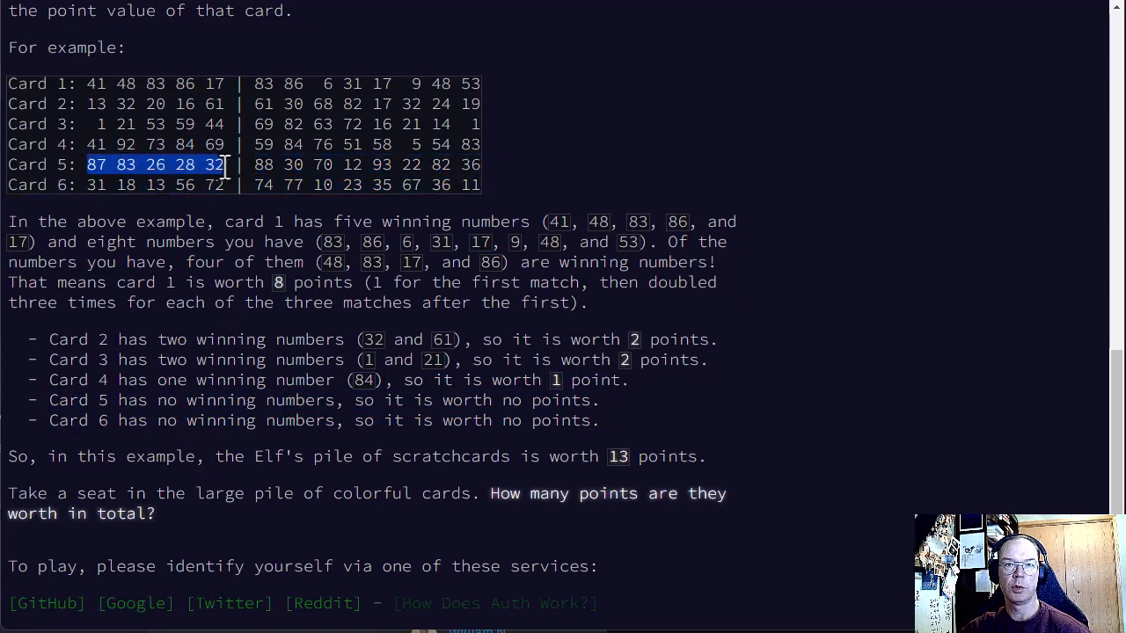
{"action": "left_click_drag", "start_coordinate": [255, 144], "coordinate": [474, 137]}
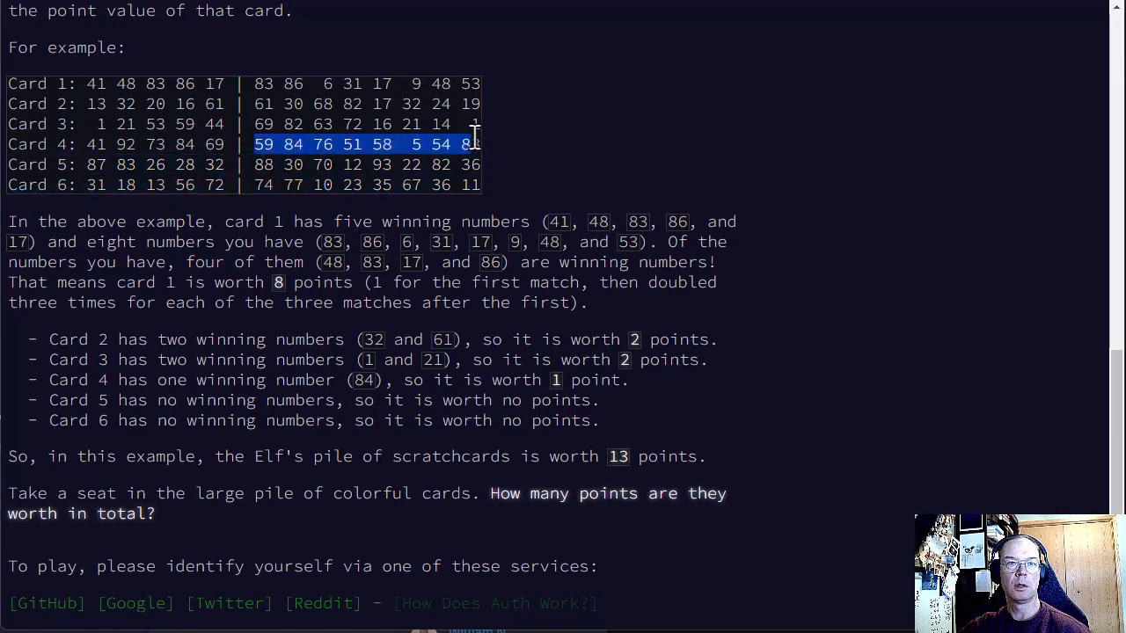
{"action": "double_click", "coordinate": [289, 145]}
{"action": "double_click", "coordinate": [187, 144]}
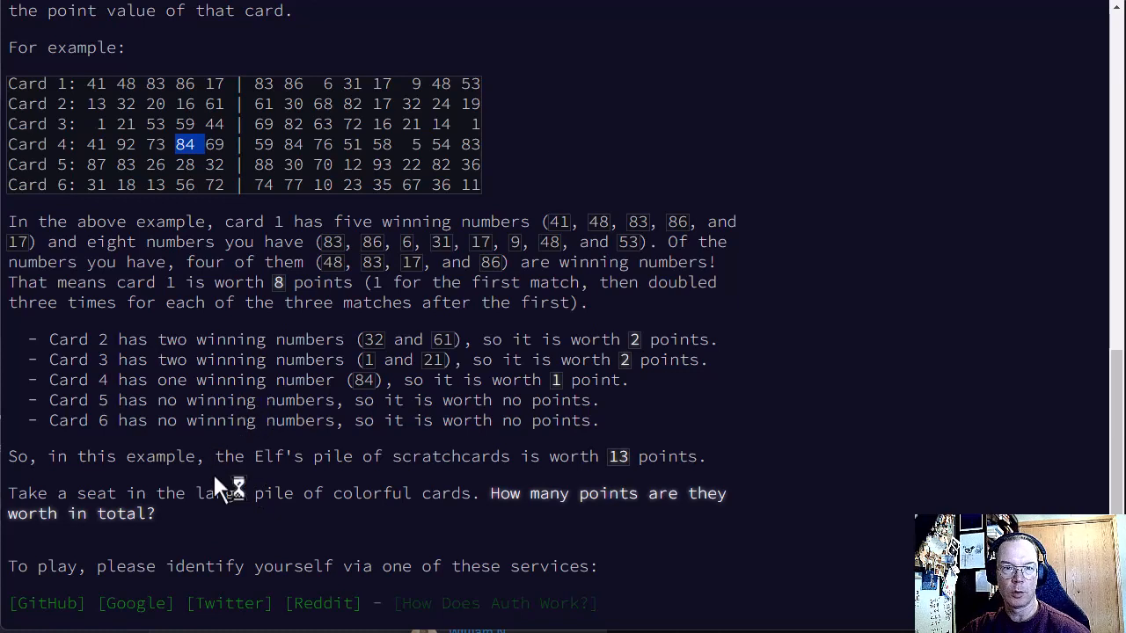
{"action": "left_click_drag", "start_coordinate": [18, 92], "coordinate": [465, 188]}
{"action": "left_click", "coordinate": [224, 336]}
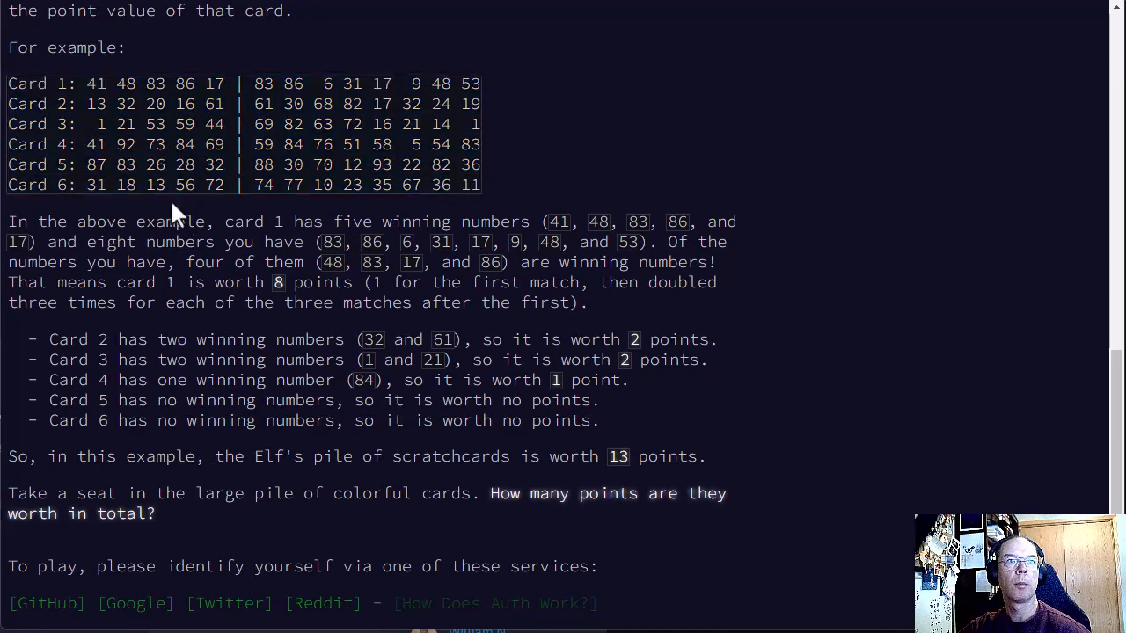
Step: Reload the Day 4 page, look through the full list of cards in the puzzle input, and return to the puzzle
{"action": "key", "text": "F5"}
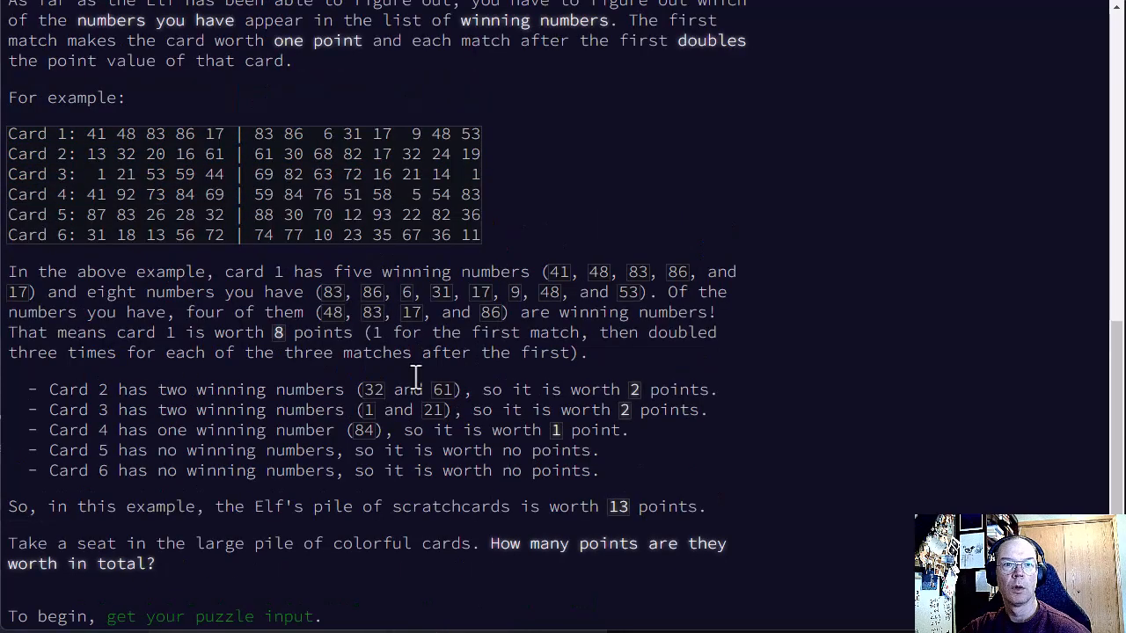
{"action": "scroll", "coordinate": [302, 390], "scroll_direction": "down", "scroll_amount": 2}
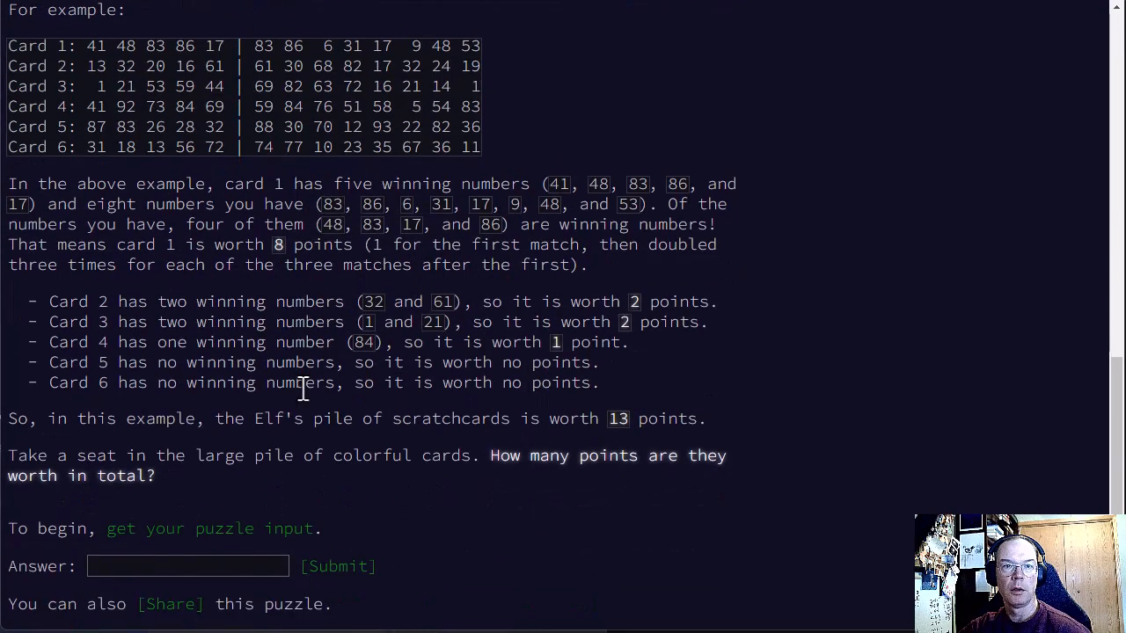
{"action": "left_click", "coordinate": [165, 547]}
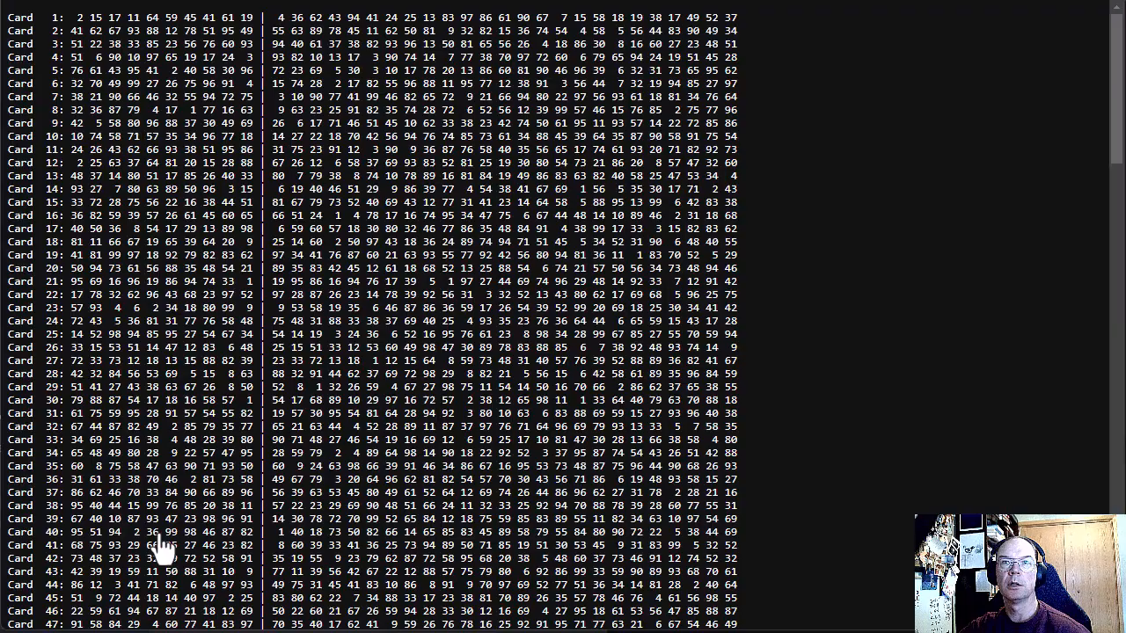
{"action": "scroll", "coordinate": [314, 449], "scroll_direction": "down", "scroll_amount": 8}
{"action": "scroll", "coordinate": [313, 449], "scroll_direction": "down", "scroll_amount": 13}
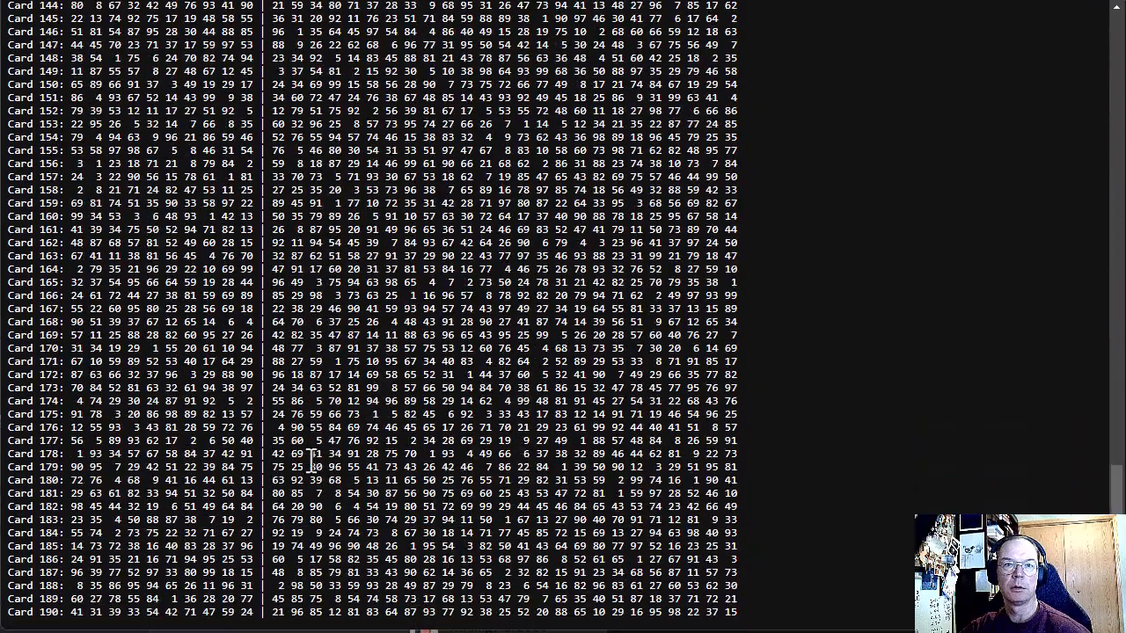
{"action": "scroll", "coordinate": [509, 218], "scroll_direction": "up", "scroll_amount": 16}
{"action": "key", "text": "alt+Left"}
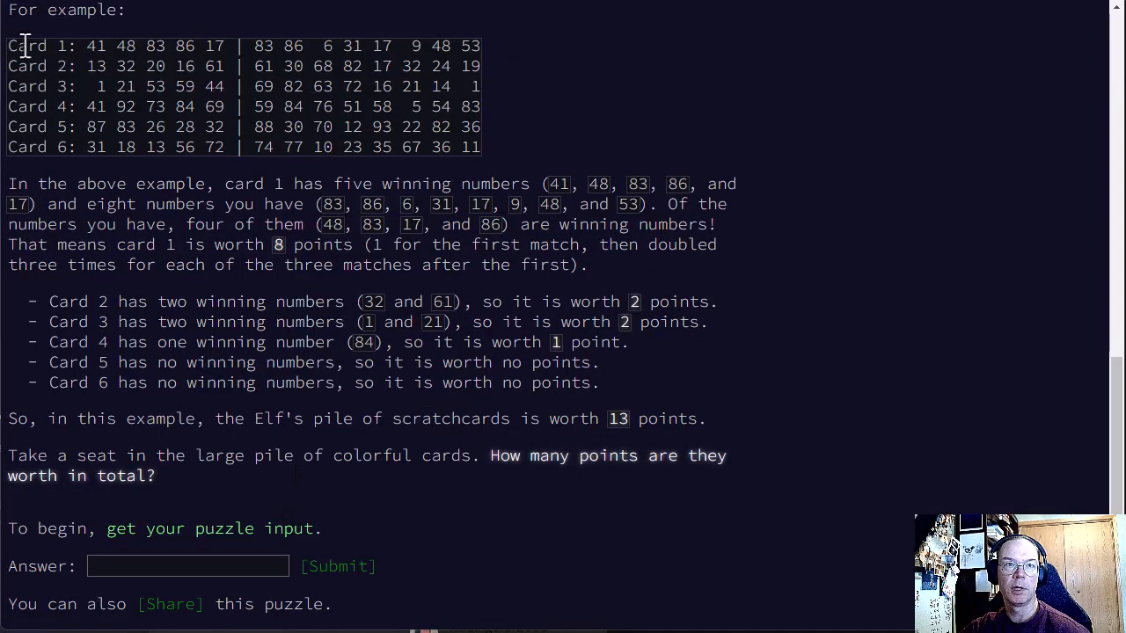
Step: Review the example cards and the closing question about how many points they are worth in total
{"action": "left_click_drag", "start_coordinate": [8, 45], "coordinate": [86, 45]}
{"action": "left_click_drag", "start_coordinate": [146, 66], "coordinate": [447, 143]}
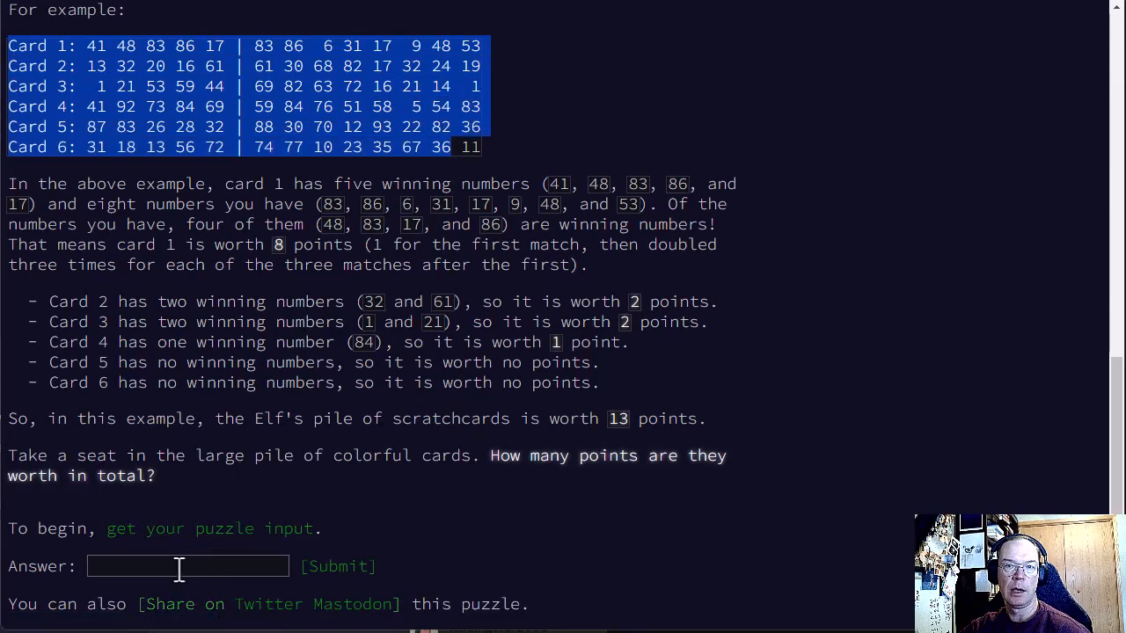
{"action": "left_click_drag", "start_coordinate": [491, 456], "coordinate": [441, 473]}
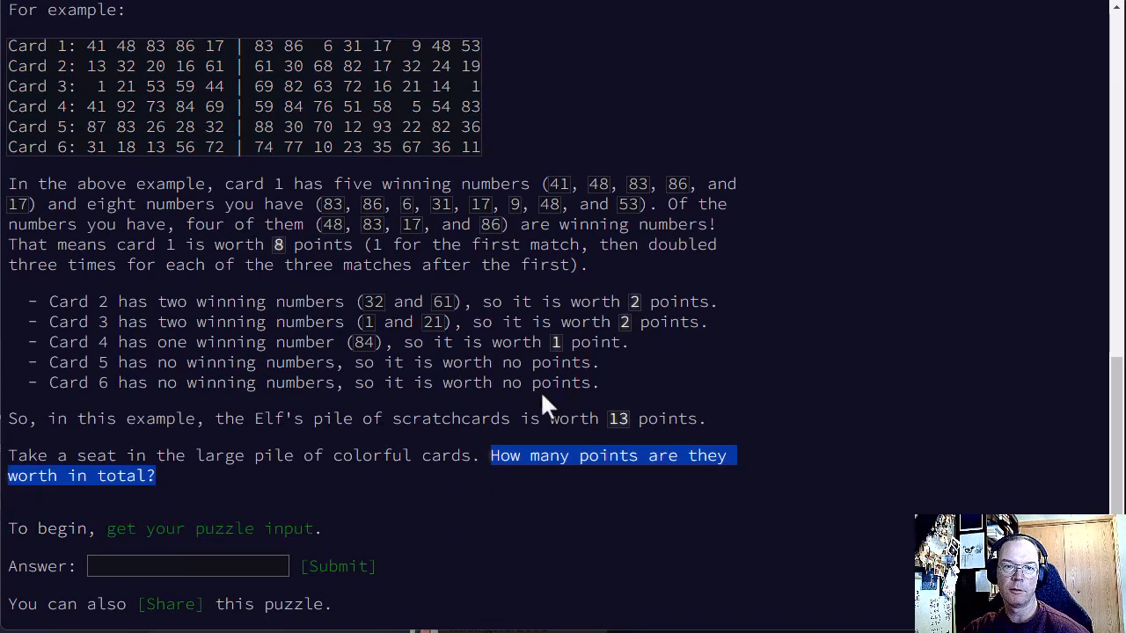
{"action": "left_click", "coordinate": [352, 342]}
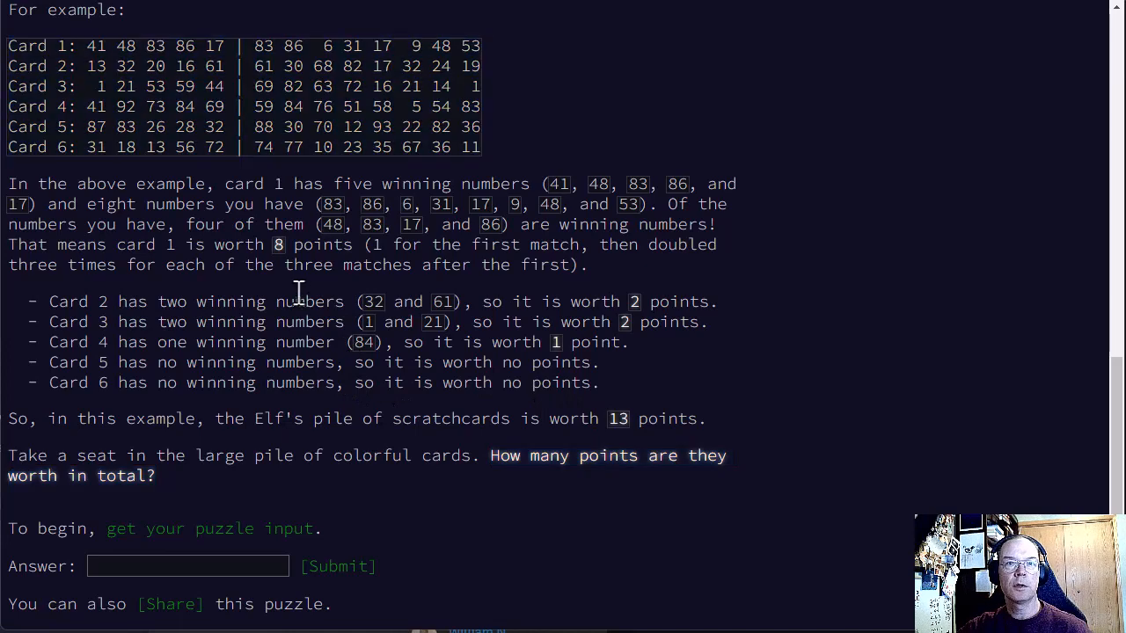
Step: Copy all six example card lines, from Card 1 through Card 6
{"action": "left_click_drag", "start_coordinate": [9, 45], "coordinate": [485, 143]}
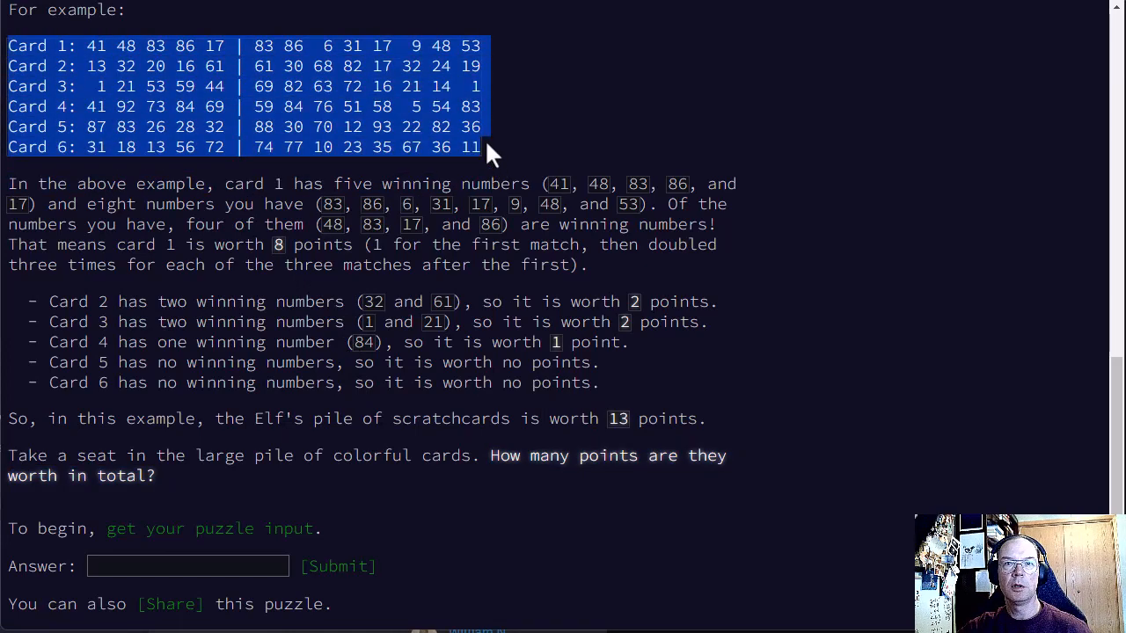
{"action": "right_click", "coordinate": [323, 95]}
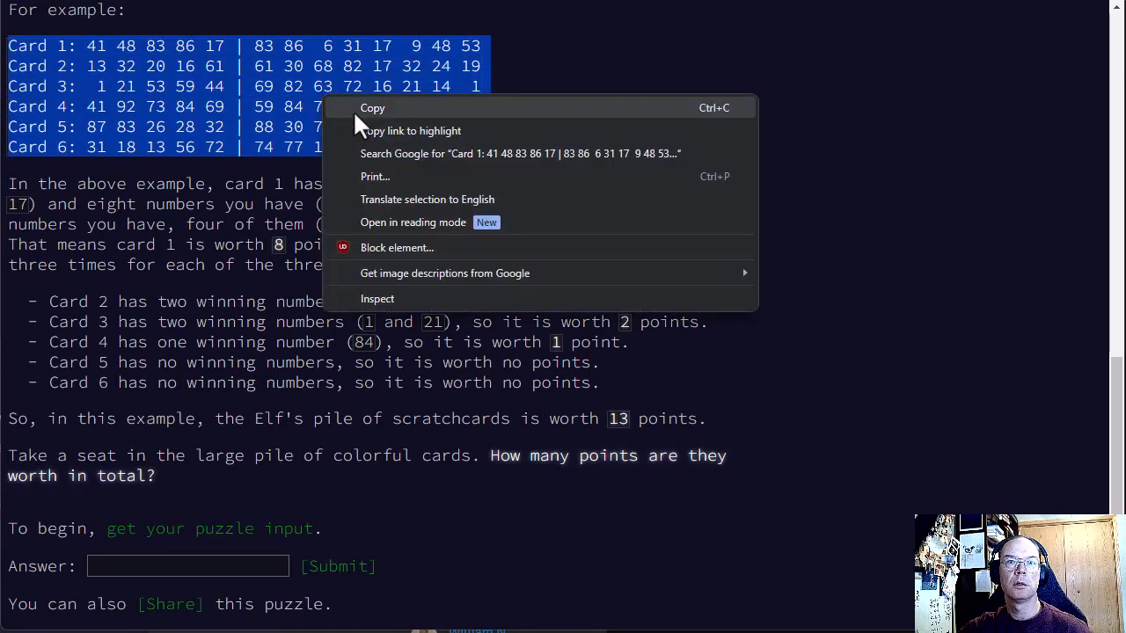
{"action": "left_click", "coordinate": [355, 109]}
Step: Open the Google Sheets home page in a new browser tab
{"action": "key", "text": "ctrl+t"}
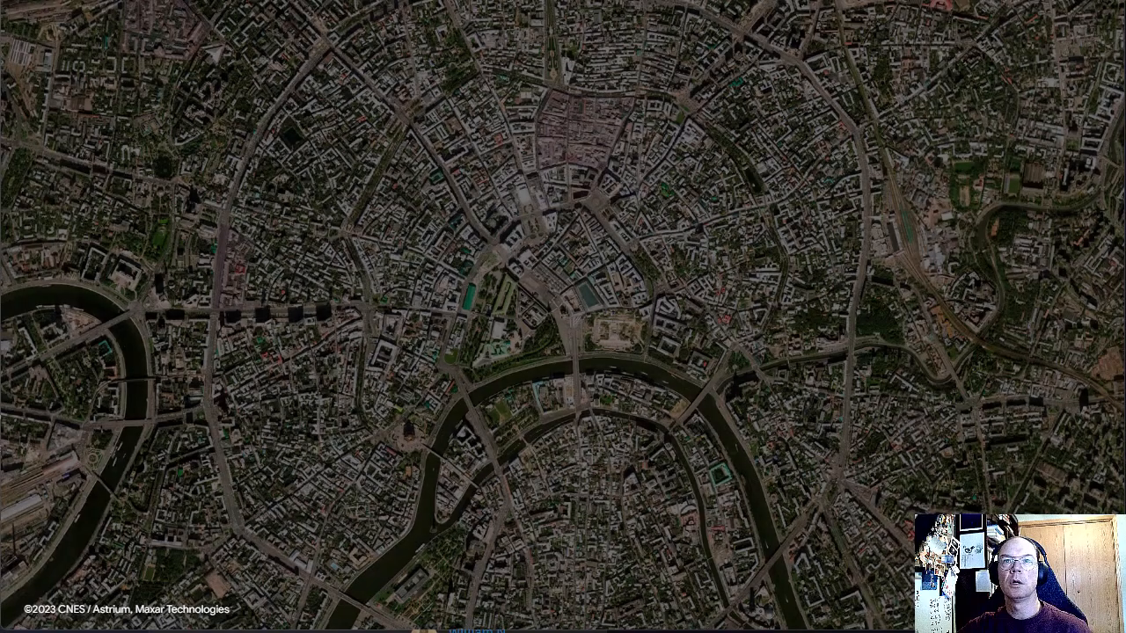
{"action": "type", "text": "eets"}
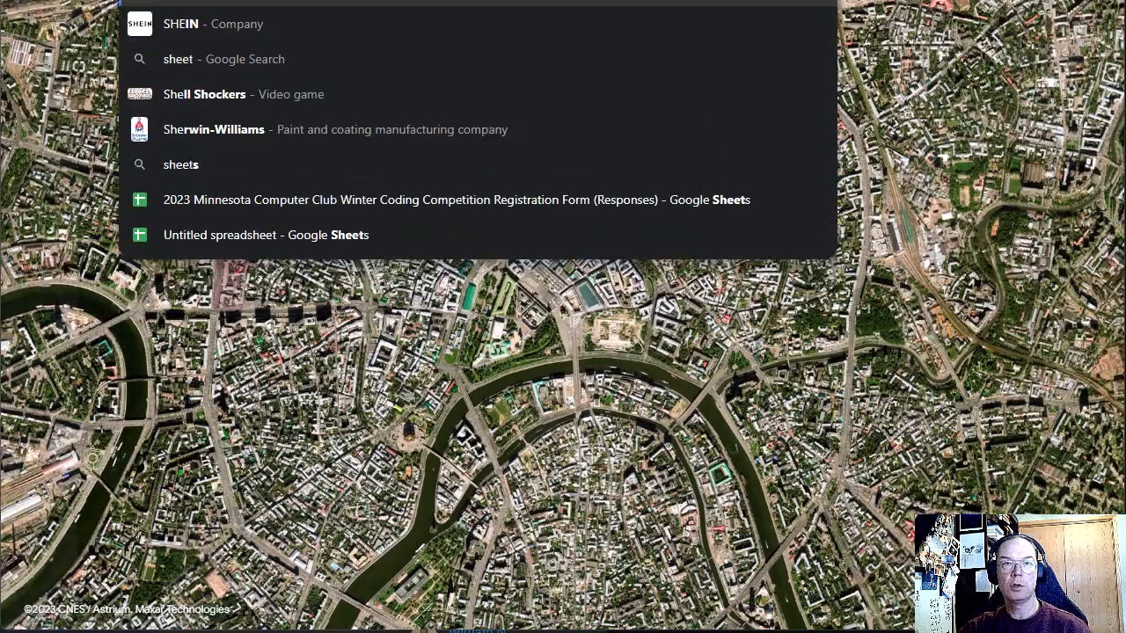
{"action": "key", "text": "Return"}
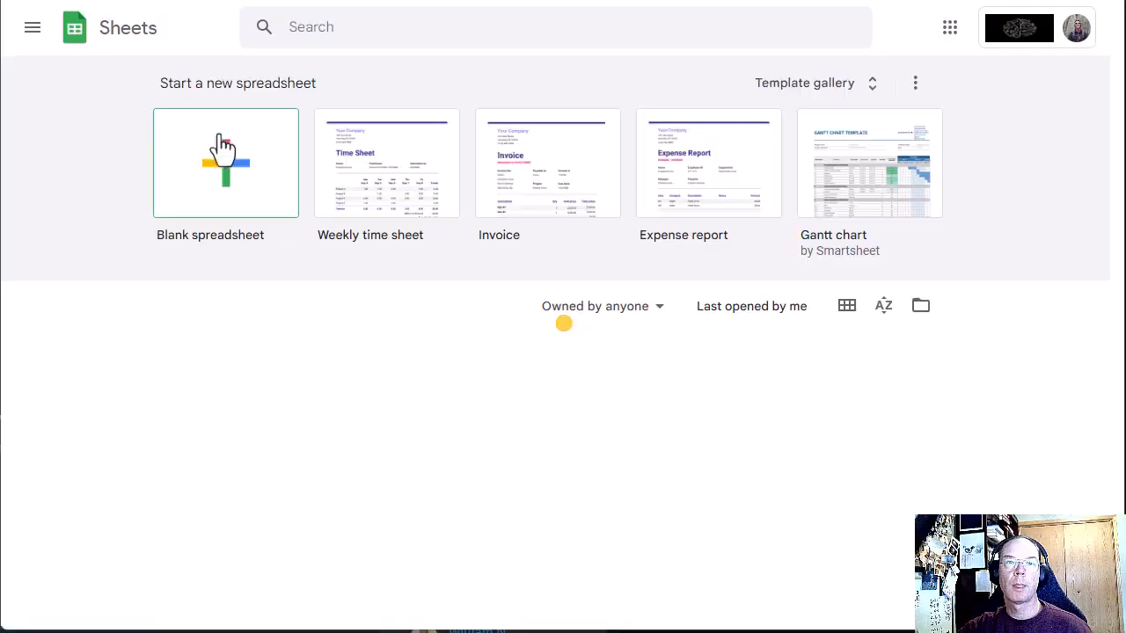
Step: Create a blank spreadsheet and paste the six copied card lines with their source formatting starting at A1
{"action": "left_click", "coordinate": [236, 160]}
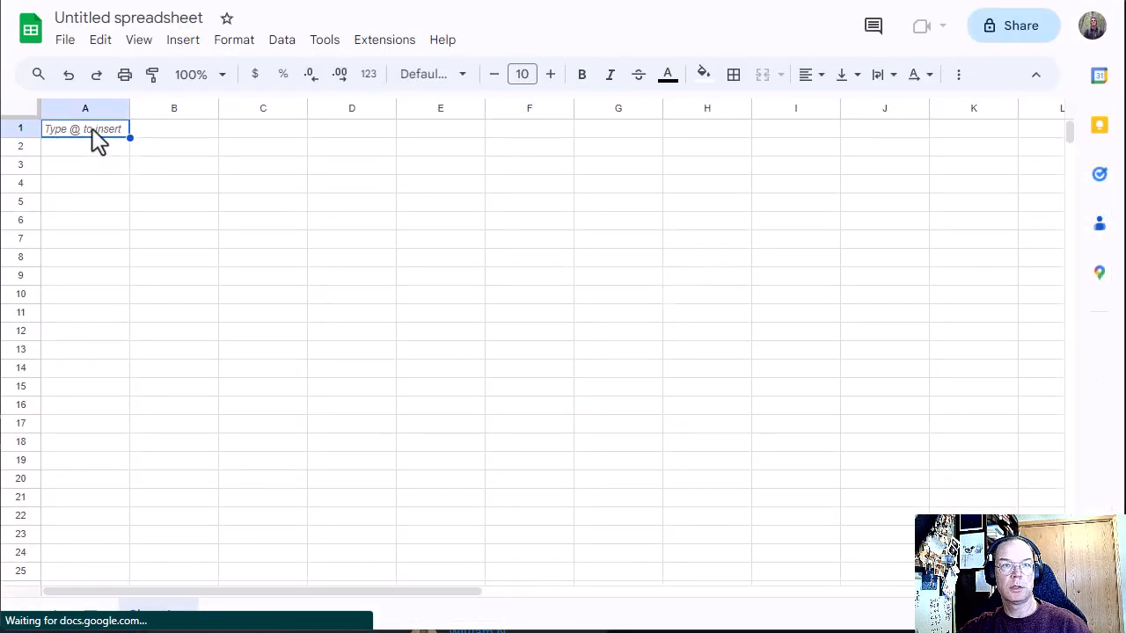
{"action": "key", "text": "ctrl+v"}
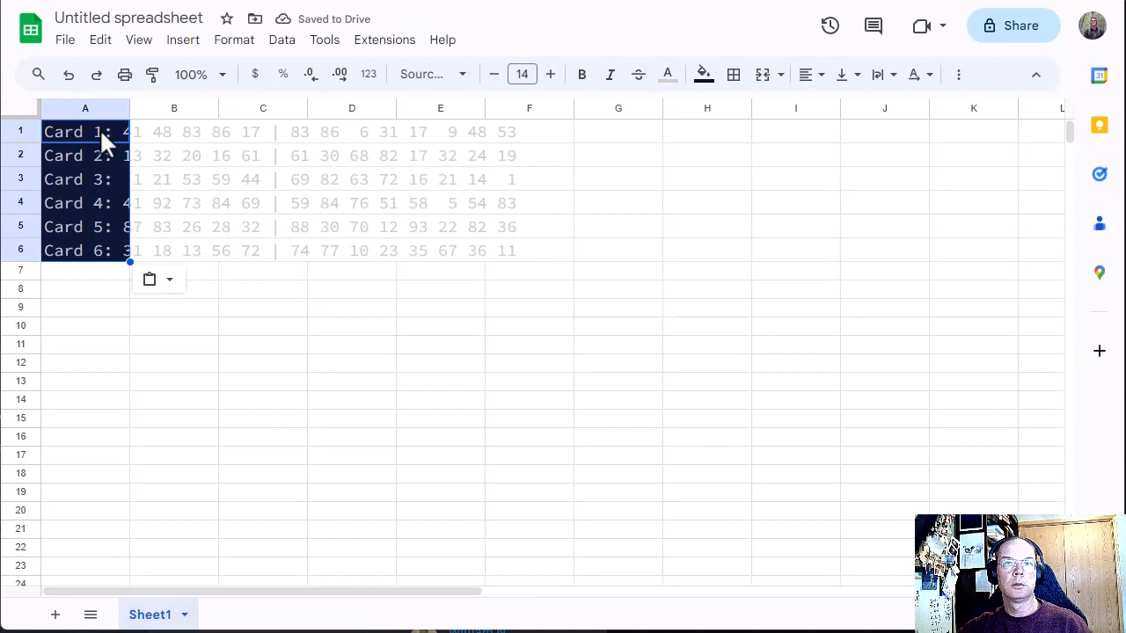
{"action": "left_click", "coordinate": [243, 204]}
{"action": "left_click", "coordinate": [73, 126]}
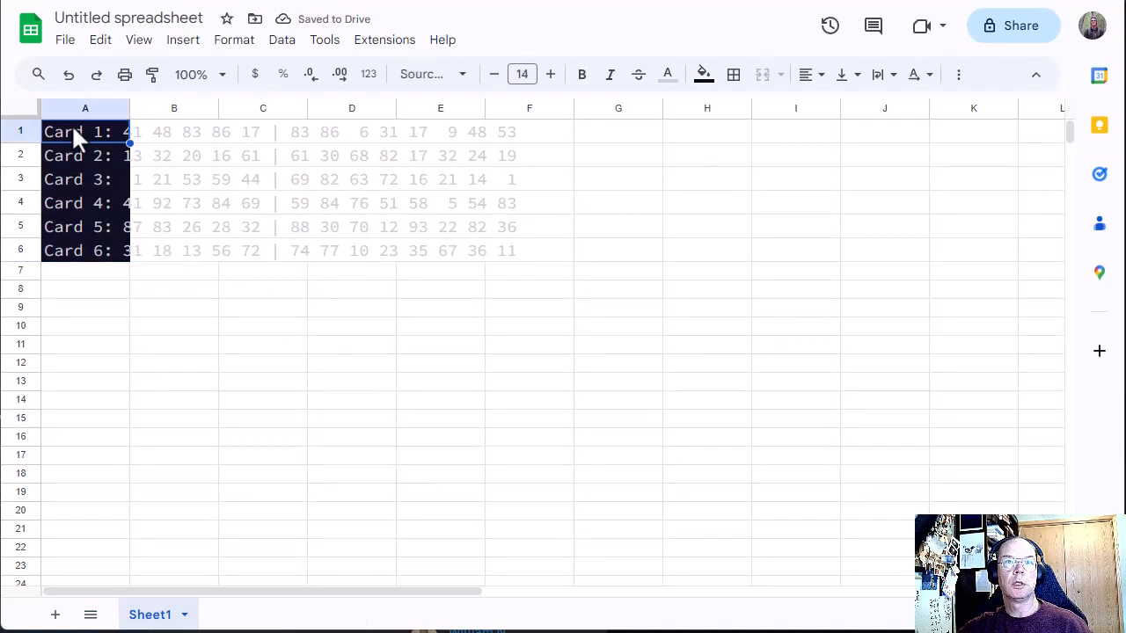
{"action": "left_click", "coordinate": [222, 291]}
Step: Undo the formatted paste and paste the six card lines as plain text starting at A1
{"action": "key", "text": "ctrl+z"}
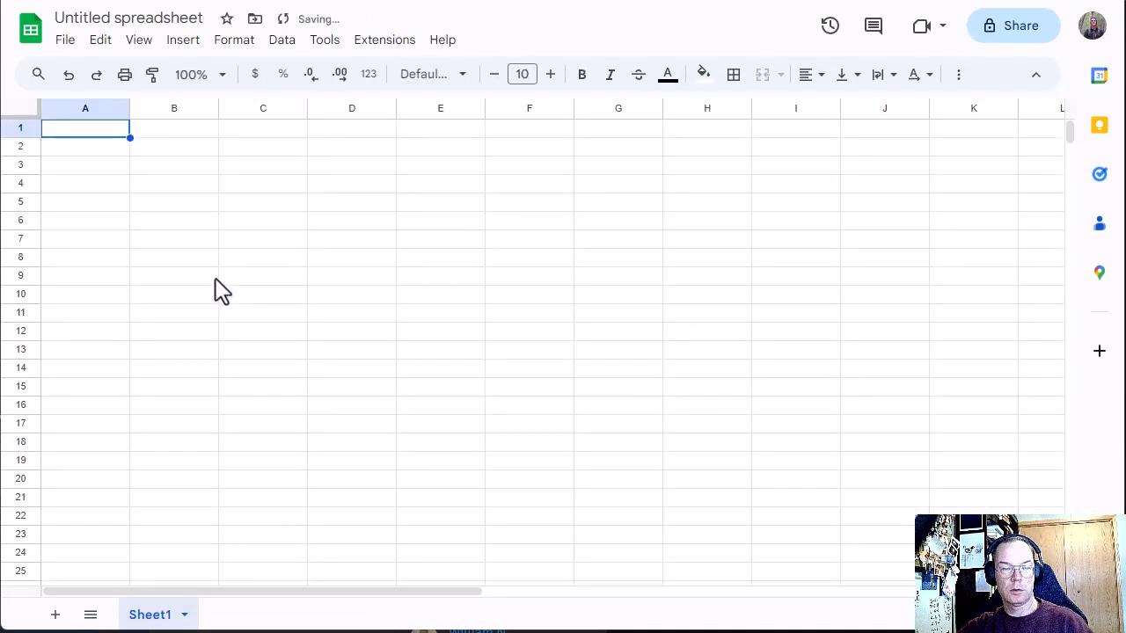
{"action": "key", "text": "ctrl+shift+v"}
{"action": "left_click", "coordinate": [213, 279]}
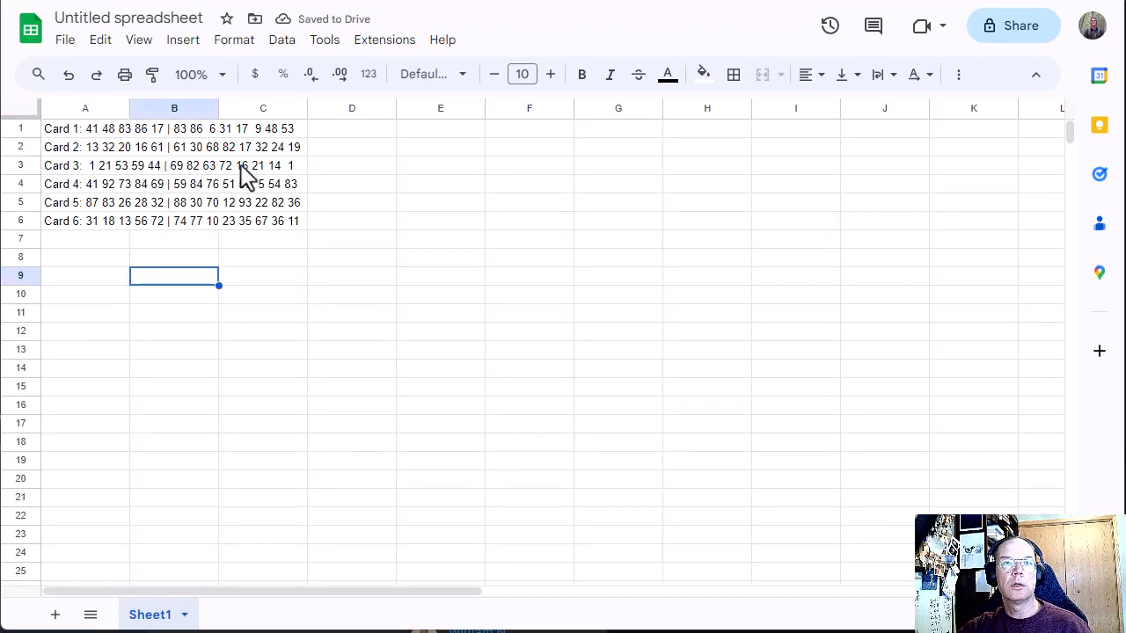
Step: Select the card lines in A1:A6, then search Google in a new browser tab for "google sheets split by space"
{"action": "left_click_drag", "start_coordinate": [70, 130], "coordinate": [70, 231]}
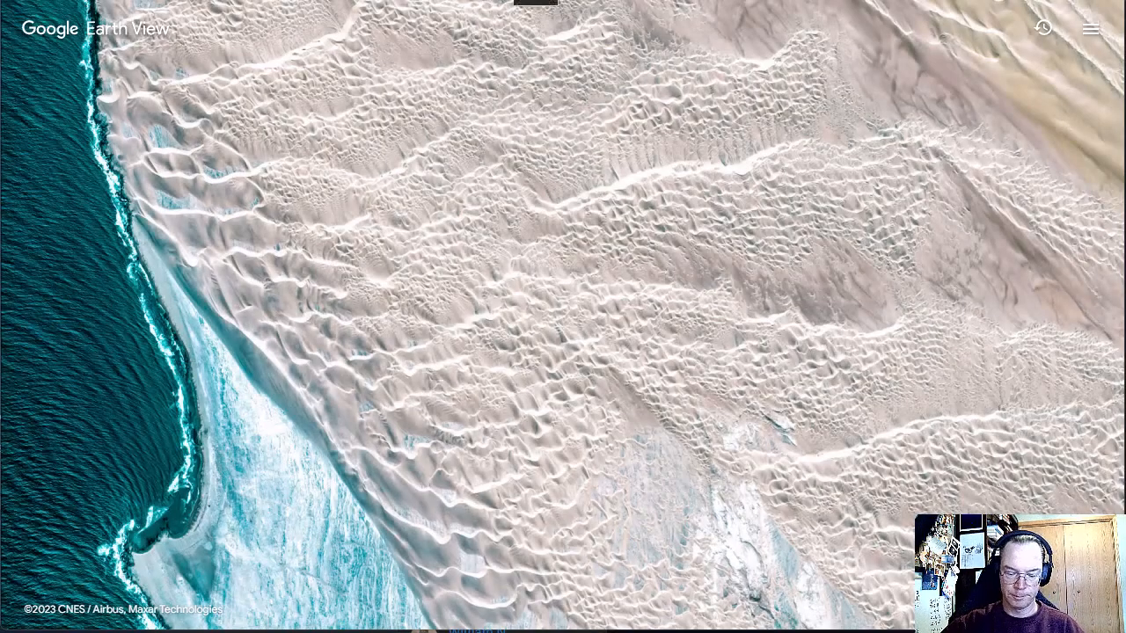
{"action": "type", "text": "go"}
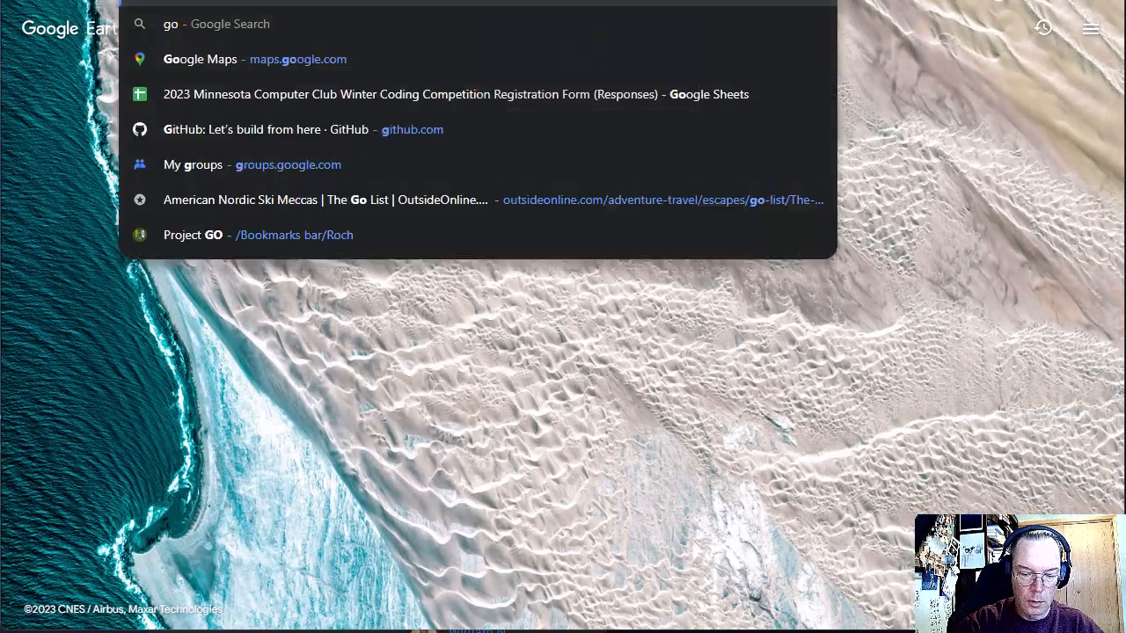
{"action": "type", "text": "ogle sheets split"}
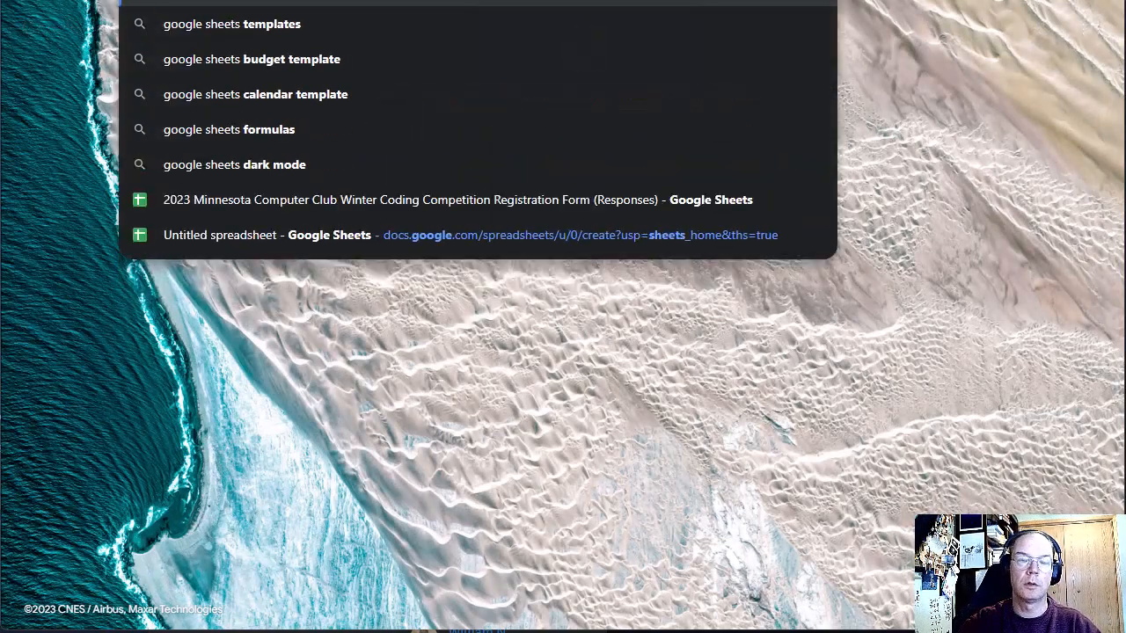
{"action": "type", "text": " by space"}
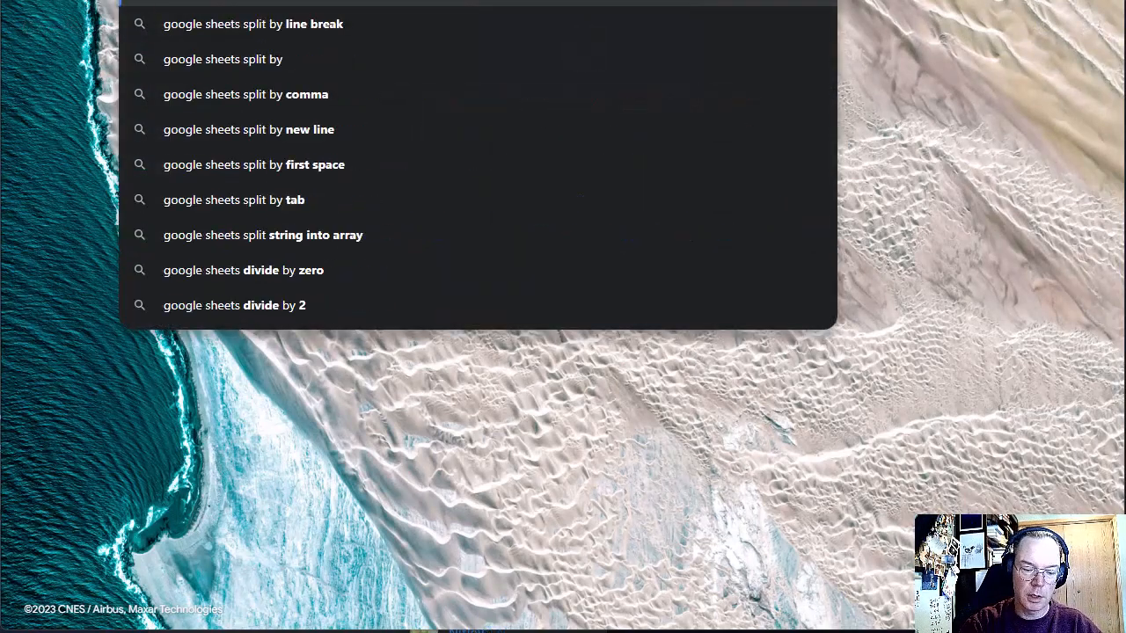
{"action": "key", "text": "Return"}
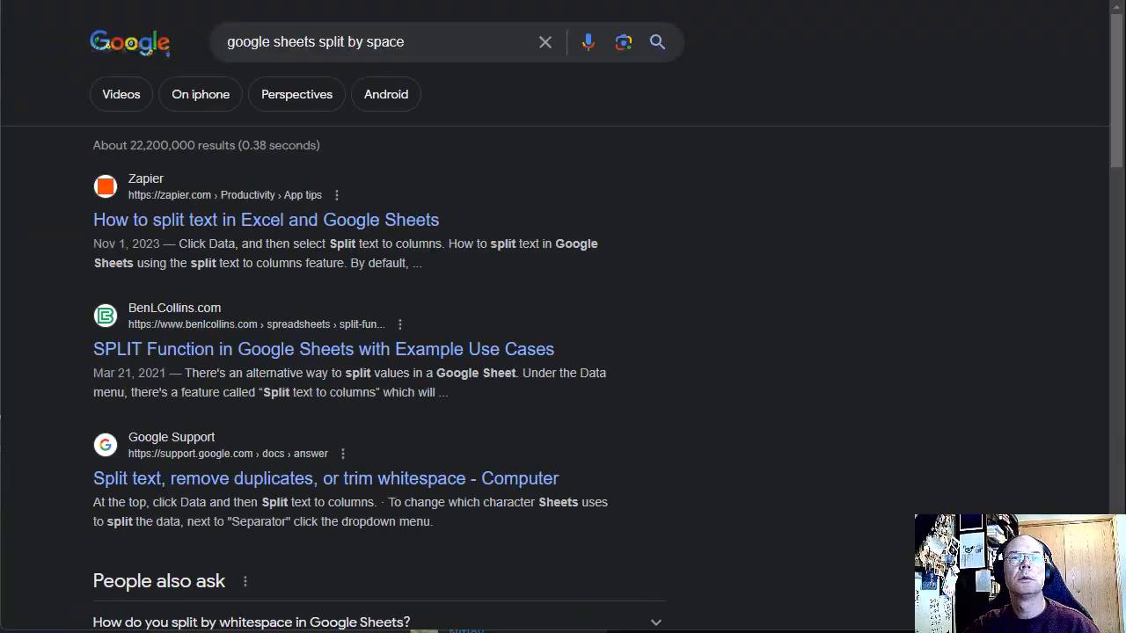
Step: Open the Zapier article on splitting text in Excel and Google Sheets and find its Google Sheets instructions
{"action": "left_click", "coordinate": [328, 216]}
{"action": "scroll", "coordinate": [328, 219], "scroll_direction": "down", "scroll_amount": 10}
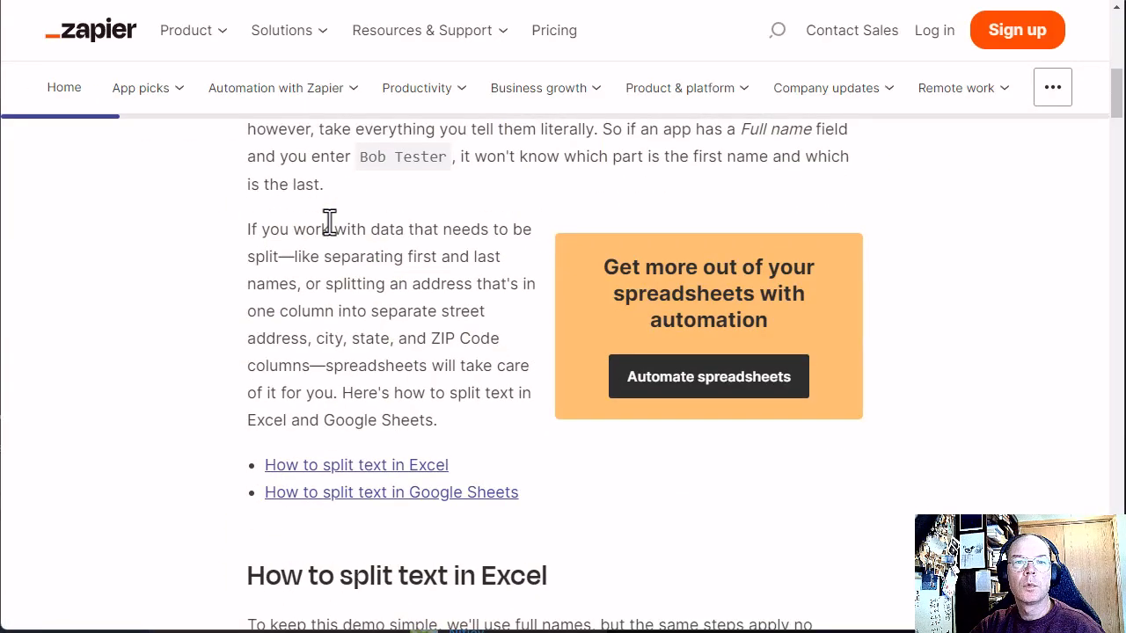
{"action": "scroll", "coordinate": [329, 221], "scroll_direction": "down", "scroll_amount": 15}
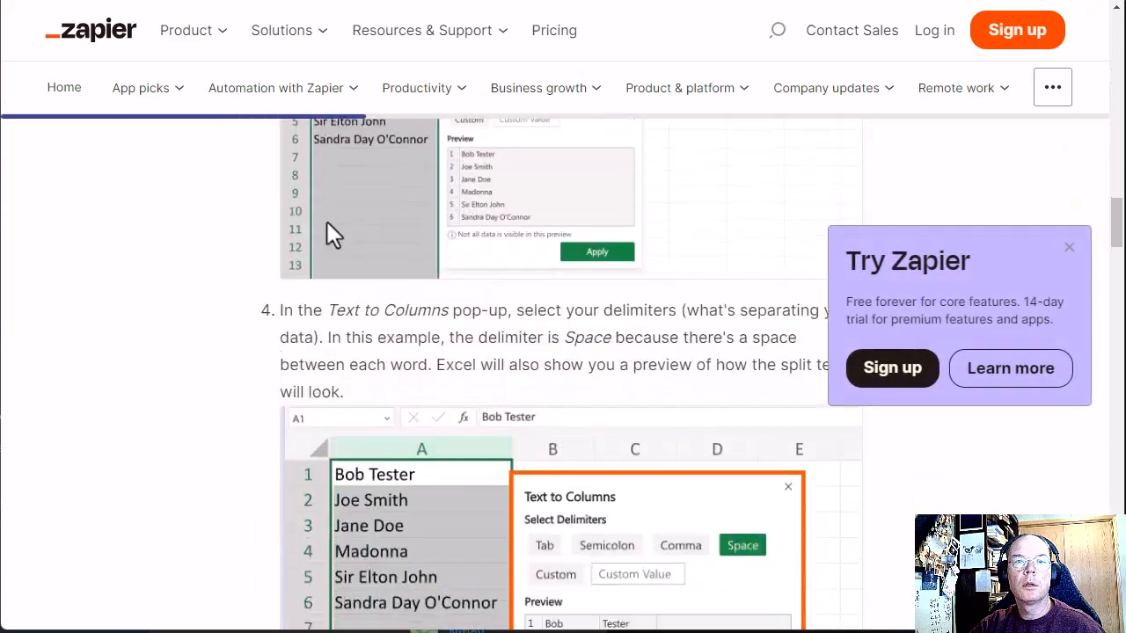
{"action": "scroll", "coordinate": [326, 222], "scroll_direction": "down", "scroll_amount": 10}
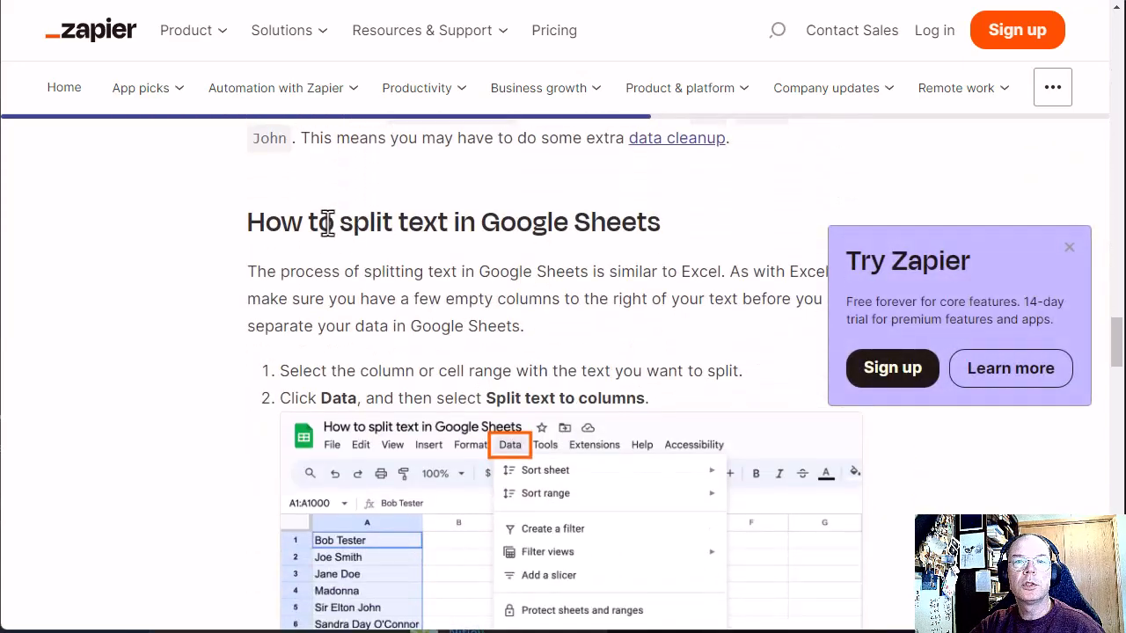
{"action": "left_click_drag", "start_coordinate": [284, 397], "coordinate": [668, 396]}
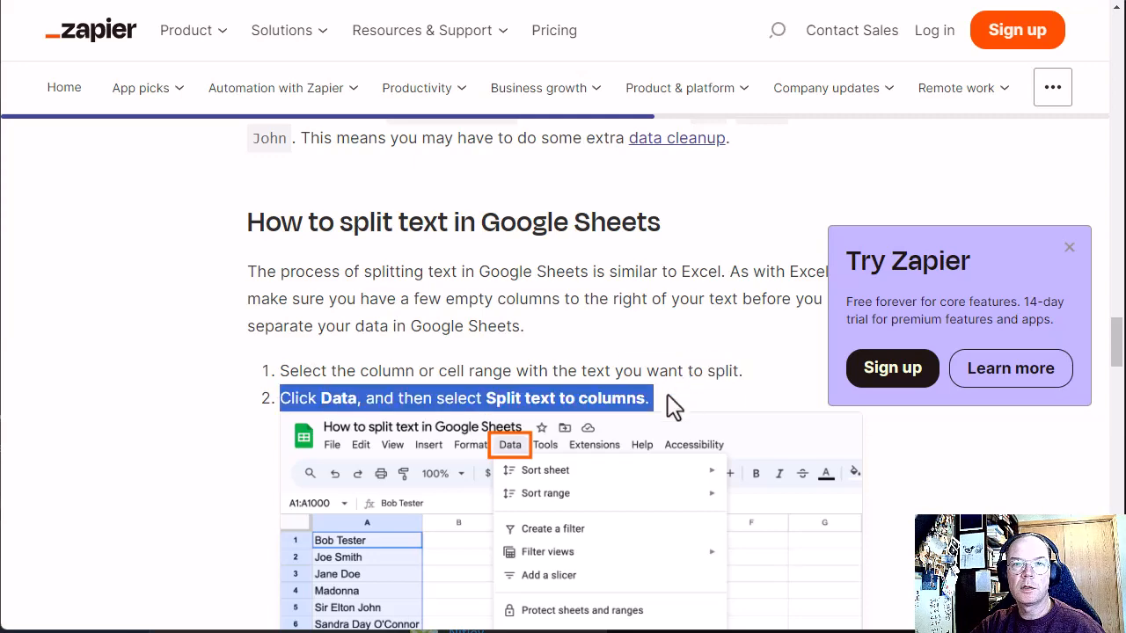
Step: Return to the spreadsheet and split the card text in A1:A6 into columns with the automatically detected separator
{"action": "left_click", "coordinate": [795, 0]}
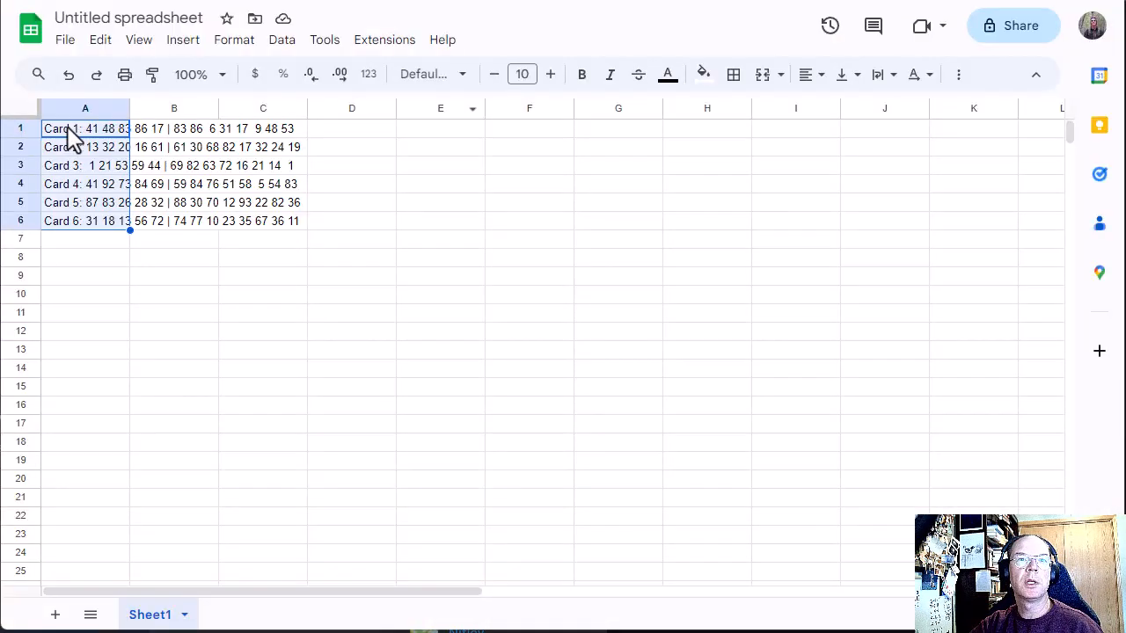
{"action": "left_click", "coordinate": [192, 161]}
{"action": "double_click", "coordinate": [85, 129]}
{"action": "left_click", "coordinate": [96, 227]}
{"action": "left_click", "coordinate": [70, 131]}
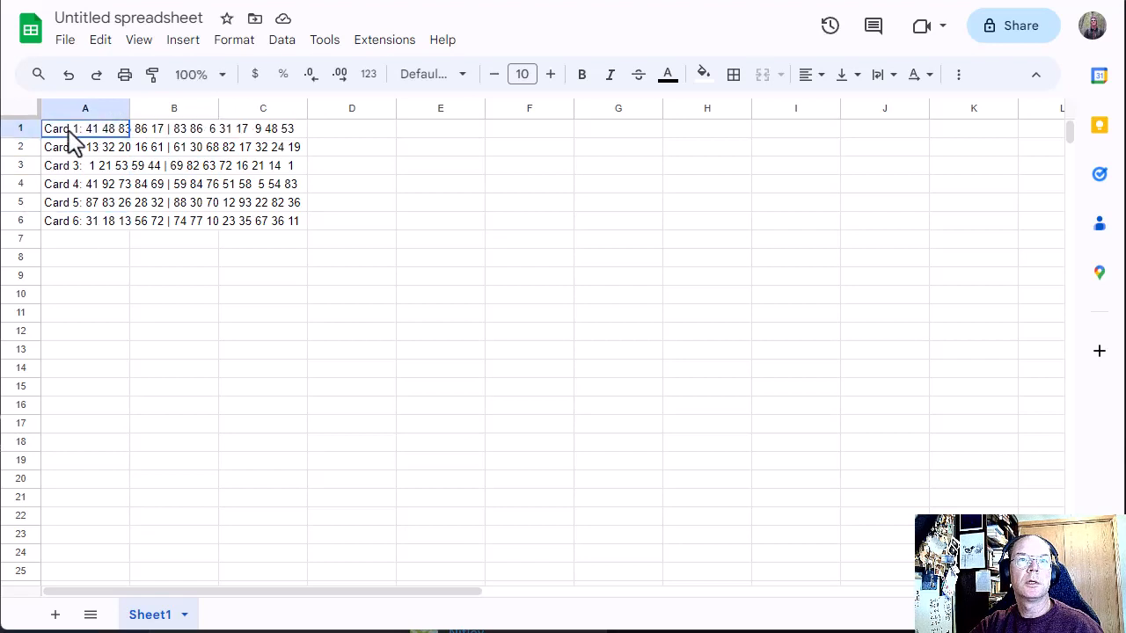
{"action": "left_click_drag", "start_coordinate": [75, 140], "coordinate": [74, 224]}
{"action": "left_click", "coordinate": [283, 41]}
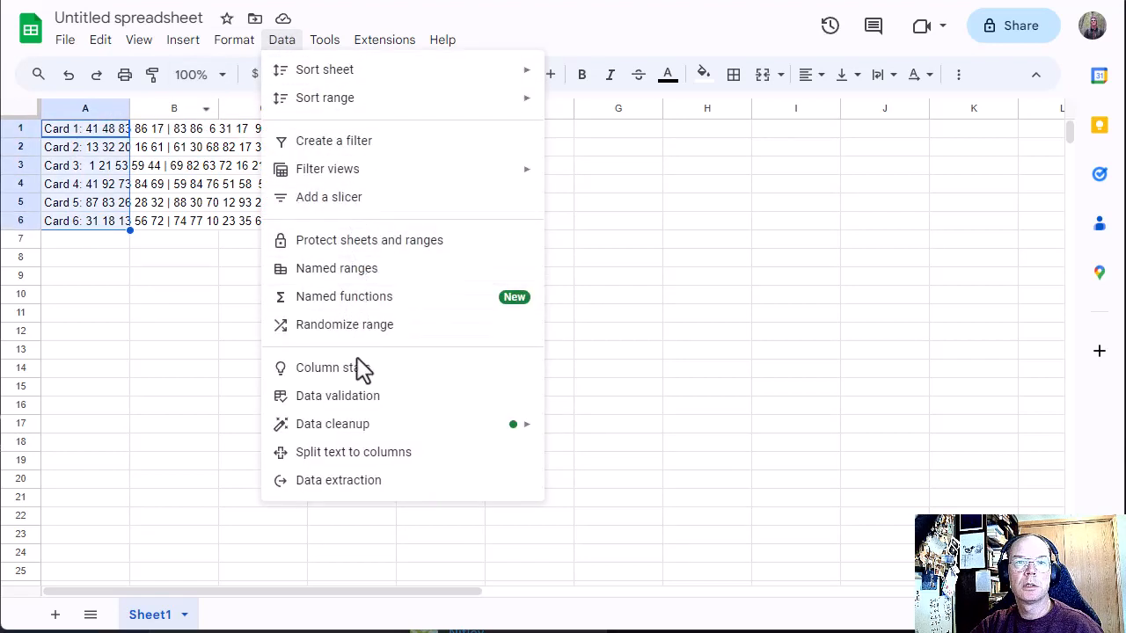
{"action": "left_click", "coordinate": [378, 467]}
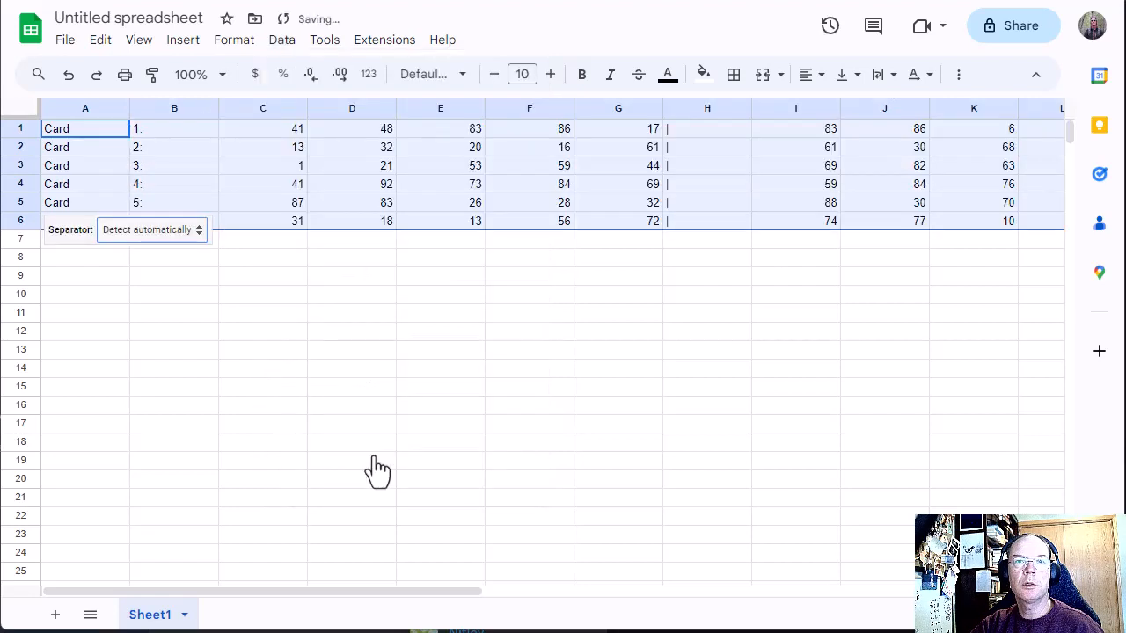
{"action": "left_click", "coordinate": [237, 338]}
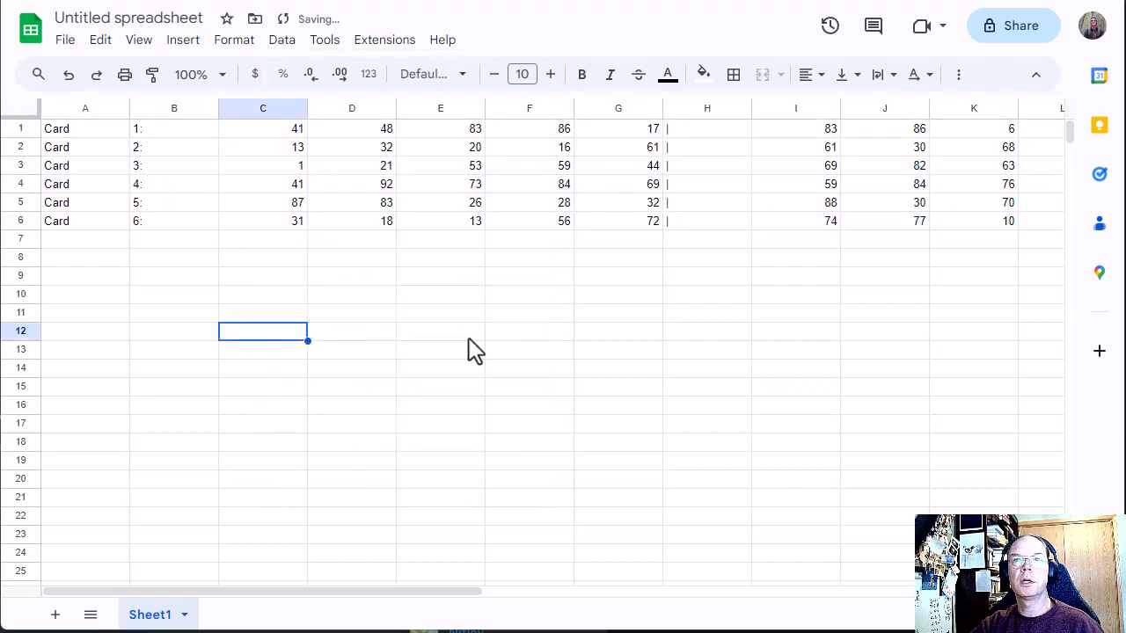
Step: Review the split card numbers across all columns through column P
{"action": "left_click", "coordinate": [549, 282]}
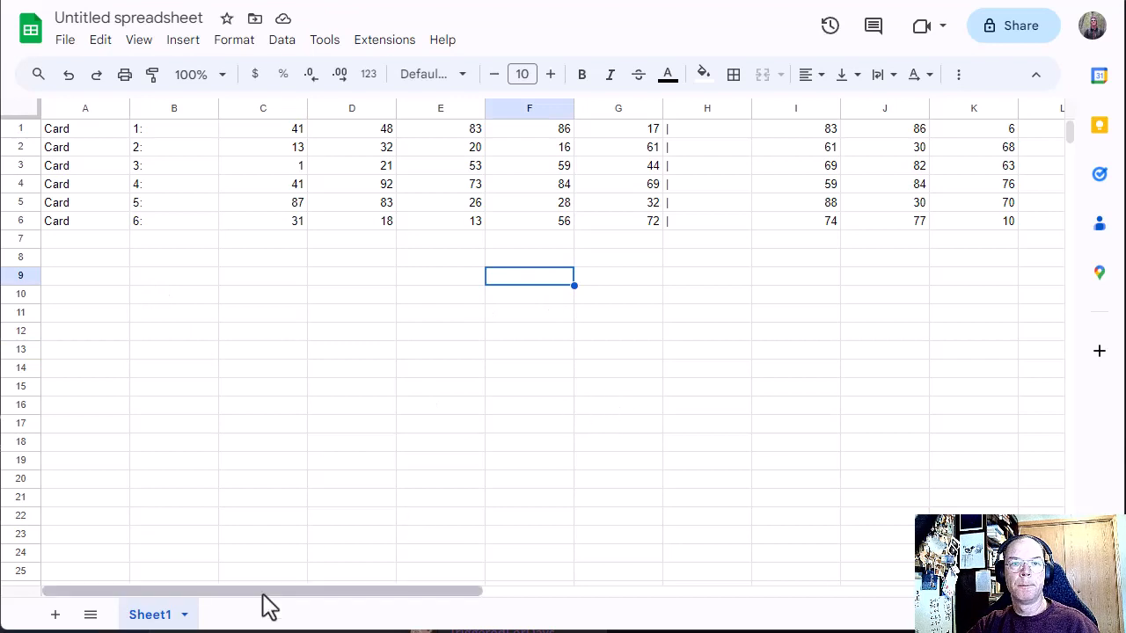
{"action": "left_click_drag", "start_coordinate": [262, 591], "coordinate": [562, 591]}
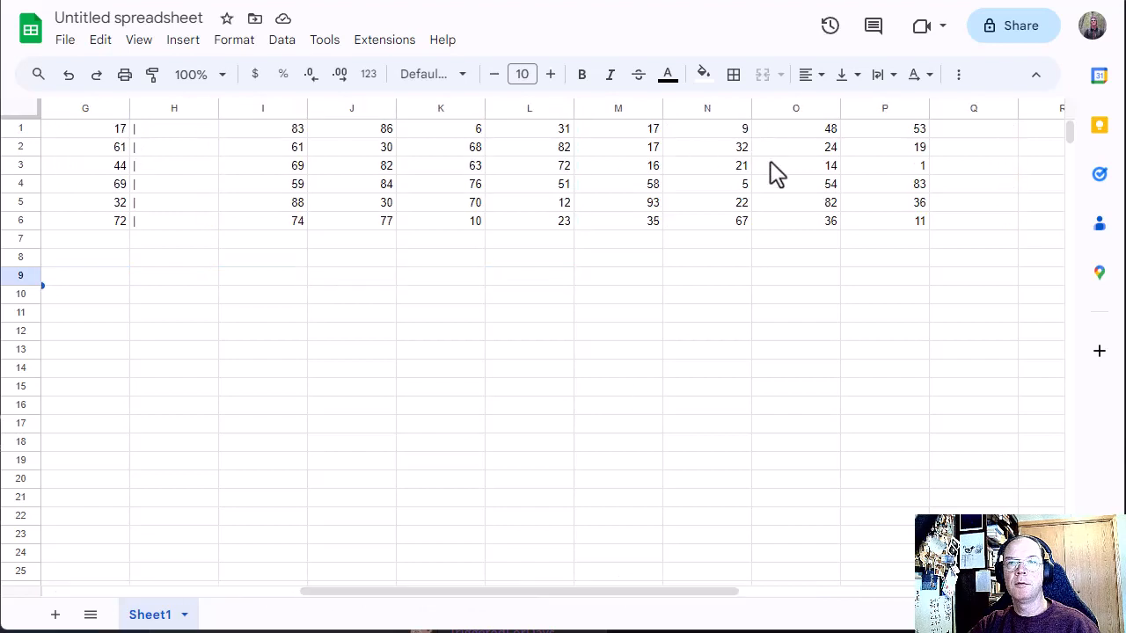
{"action": "left_click_drag", "start_coordinate": [372, 591], "coordinate": [181, 589]}
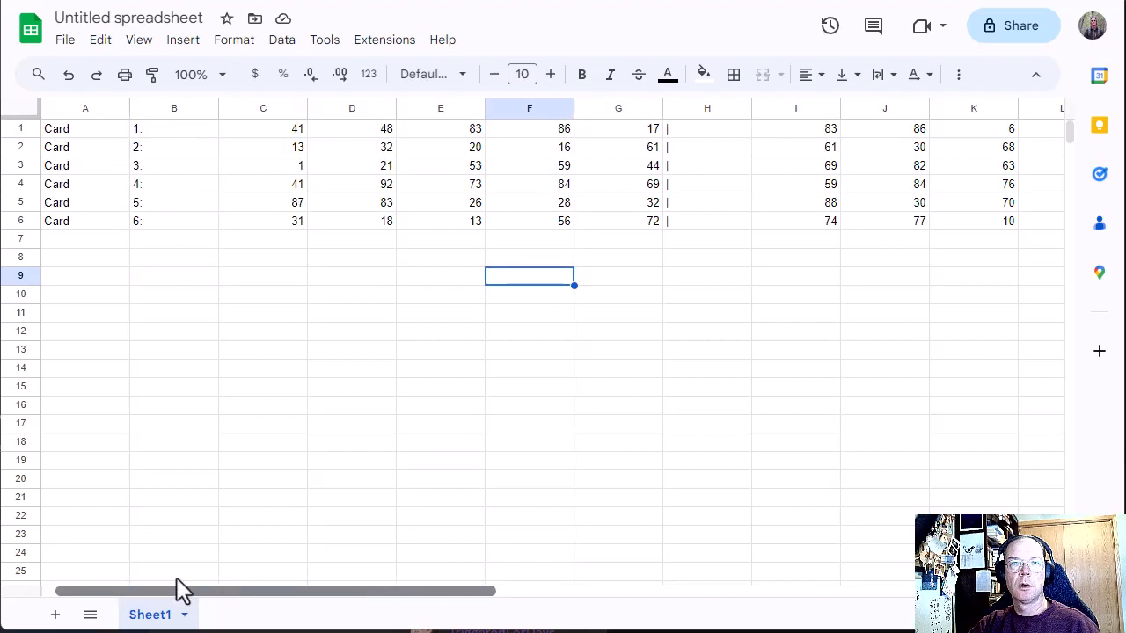
Step: Narrow all the sheet's columns together to just fit the card values
{"action": "left_click", "coordinate": [12, 113]}
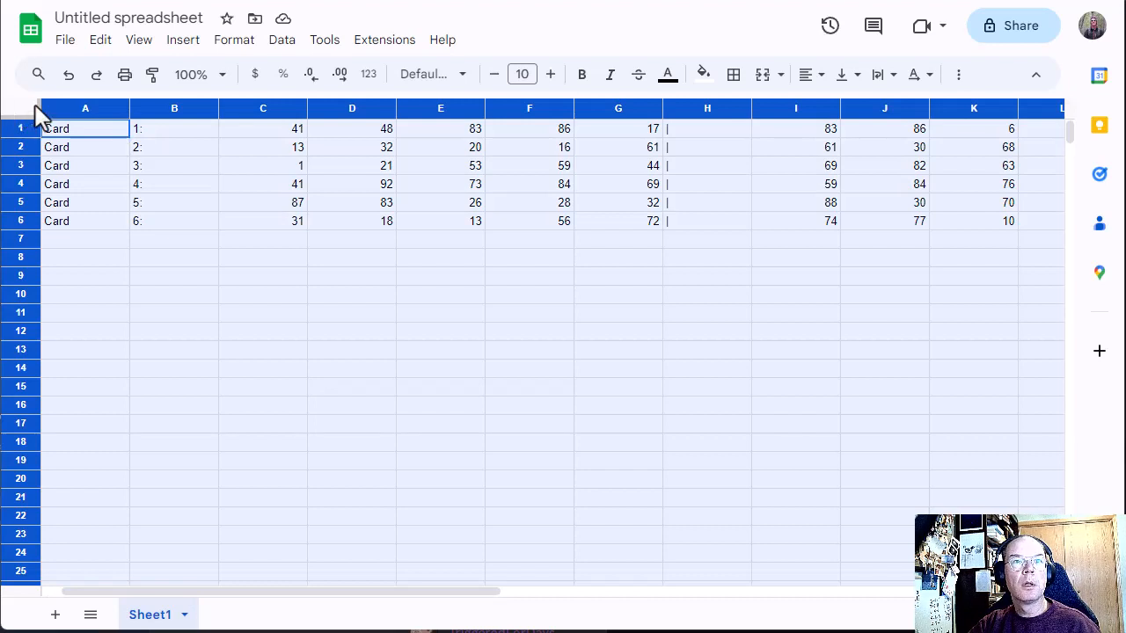
{"action": "left_click_drag", "start_coordinate": [129, 104], "coordinate": [72, 107]}
{"action": "left_click", "coordinate": [217, 355]}
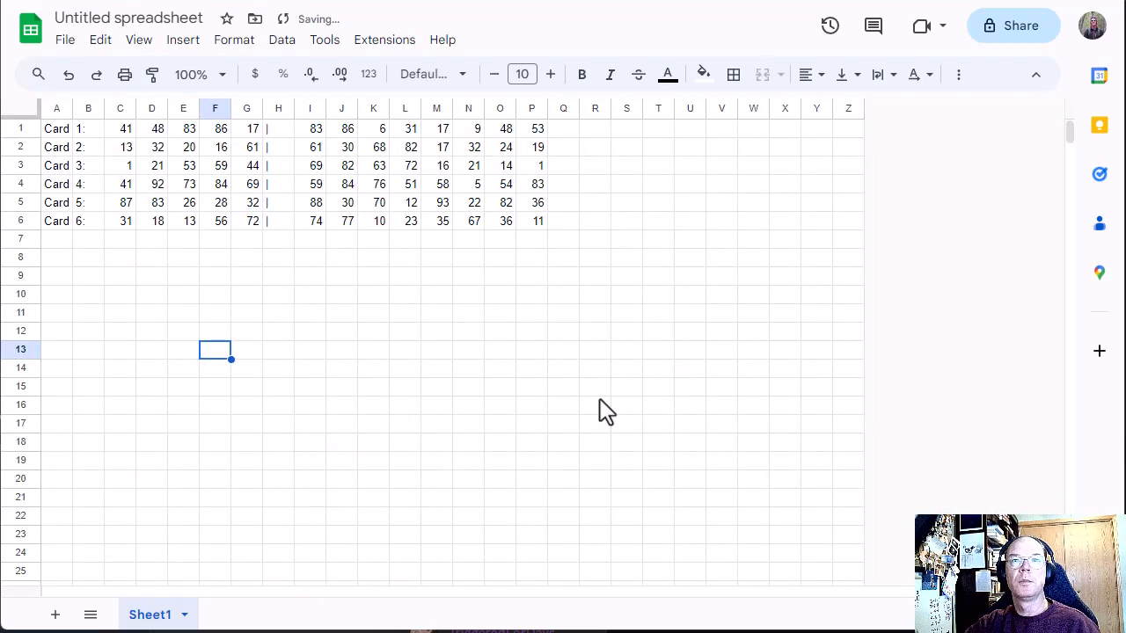
Step: Compare Card 1's winning numbers in C1:G1 with its own numbers starting at I1
{"action": "left_click", "coordinate": [312, 132]}
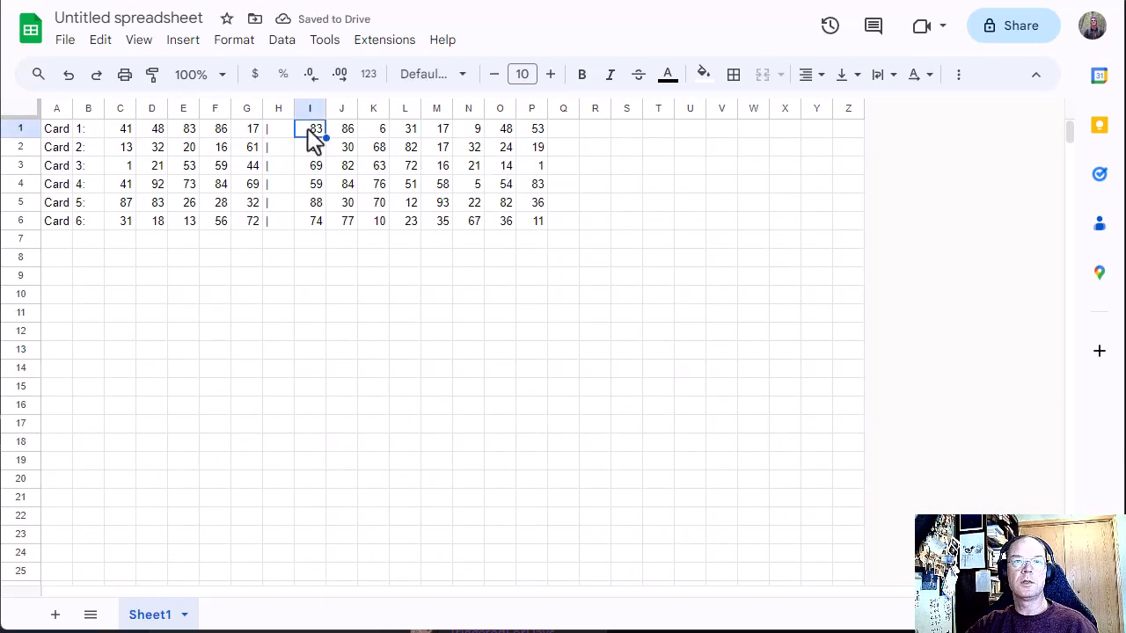
{"action": "left_click", "coordinate": [121, 134]}
{"action": "left_click_drag", "start_coordinate": [120, 134], "coordinate": [246, 132]}
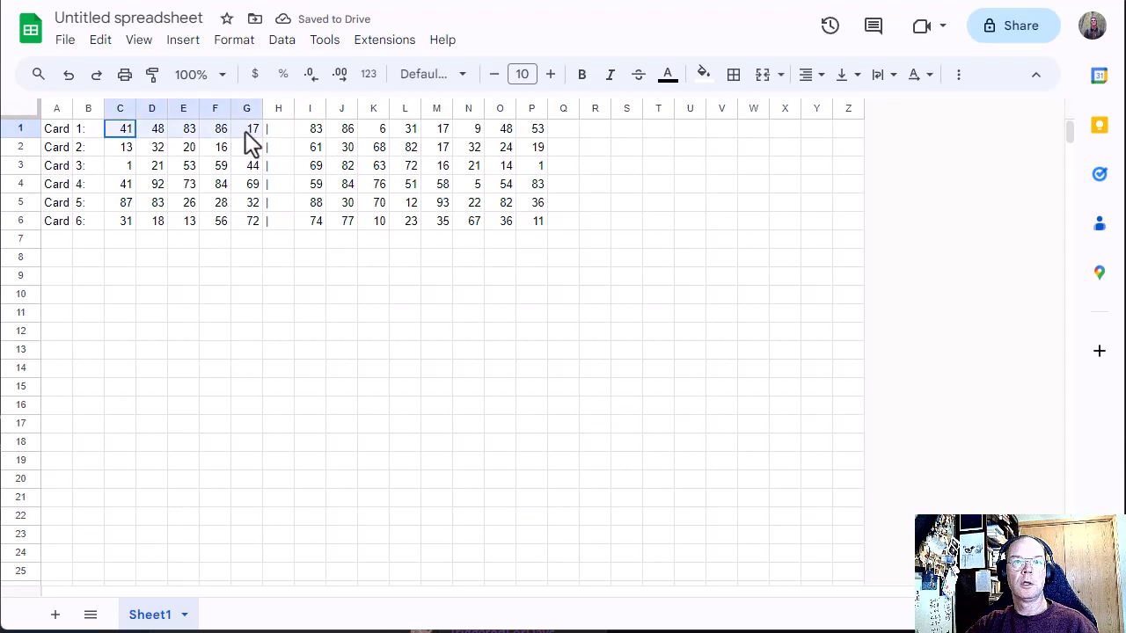
{"action": "left_click", "coordinate": [343, 132]}
Step: Switch back to the Zapier article's tab and search Google for "google sheets is a number in a range"
{"action": "left_click", "coordinate": [629, 0]}
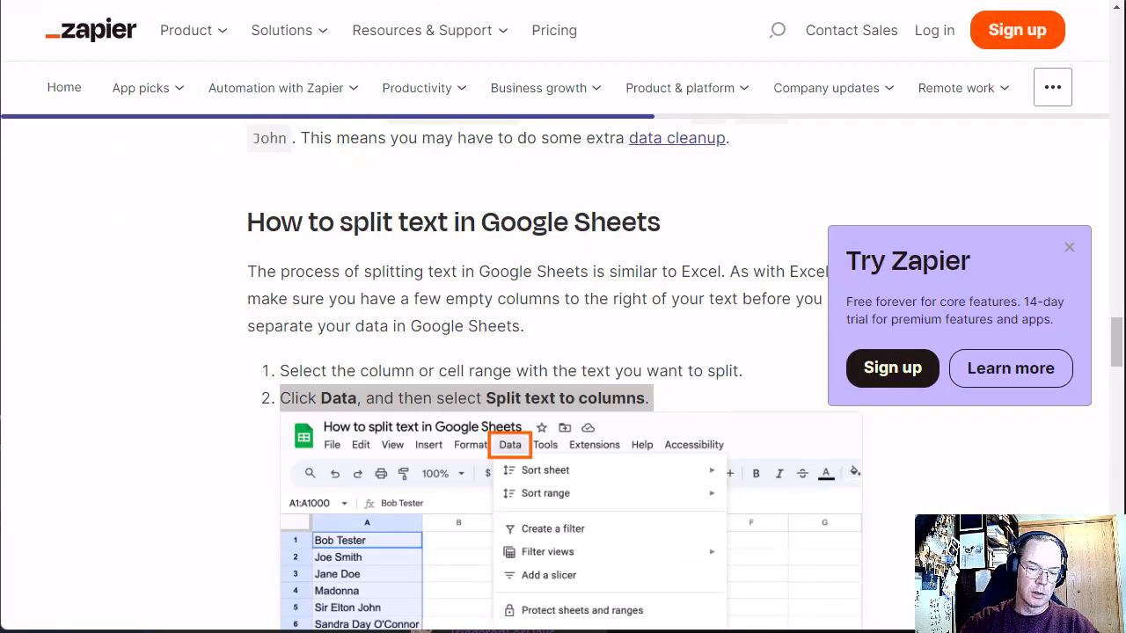
{"action": "type", "text": "h"}
{"action": "key", "text": "BackSpace"}
{"action": "type", "text": "goog"}
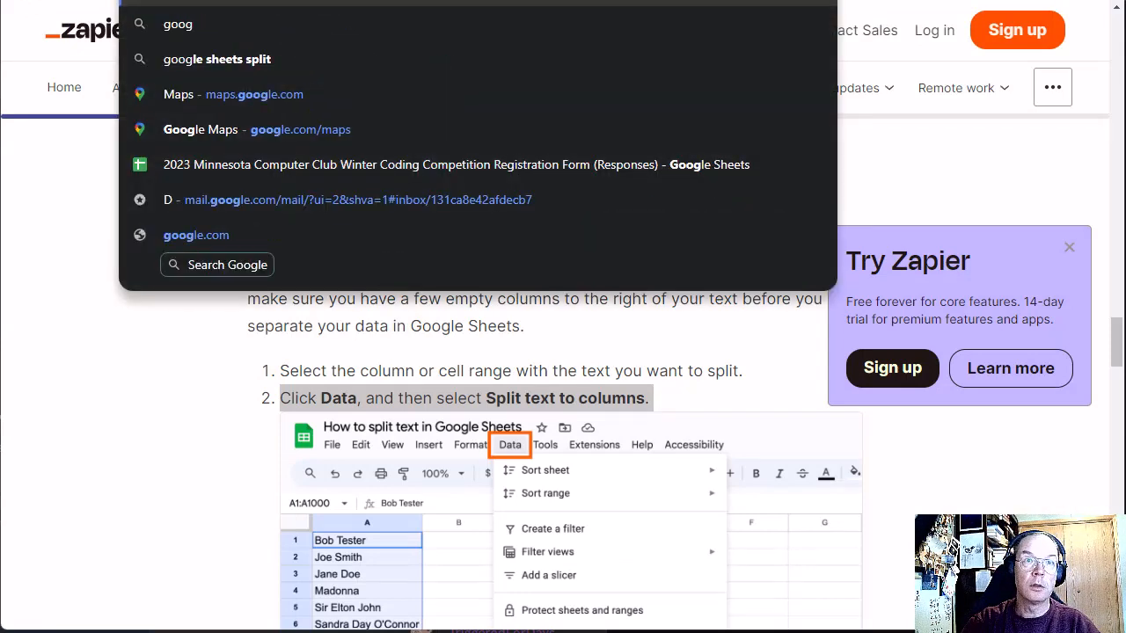
{"action": "type", "text": "le sheets"}
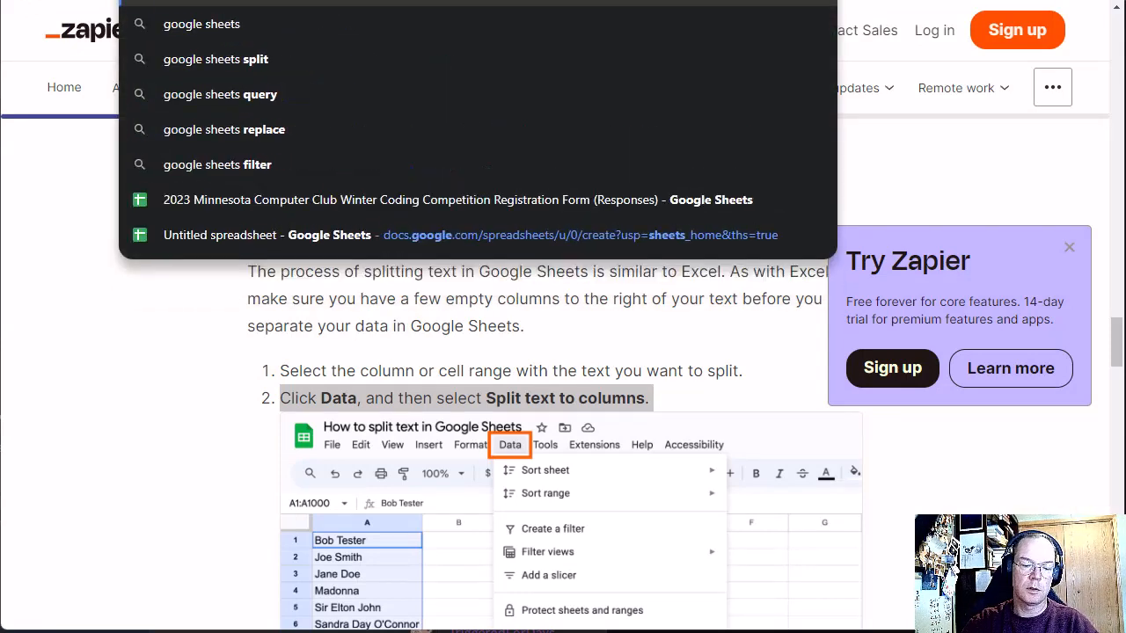
{"action": "type", "text": " is a n"}
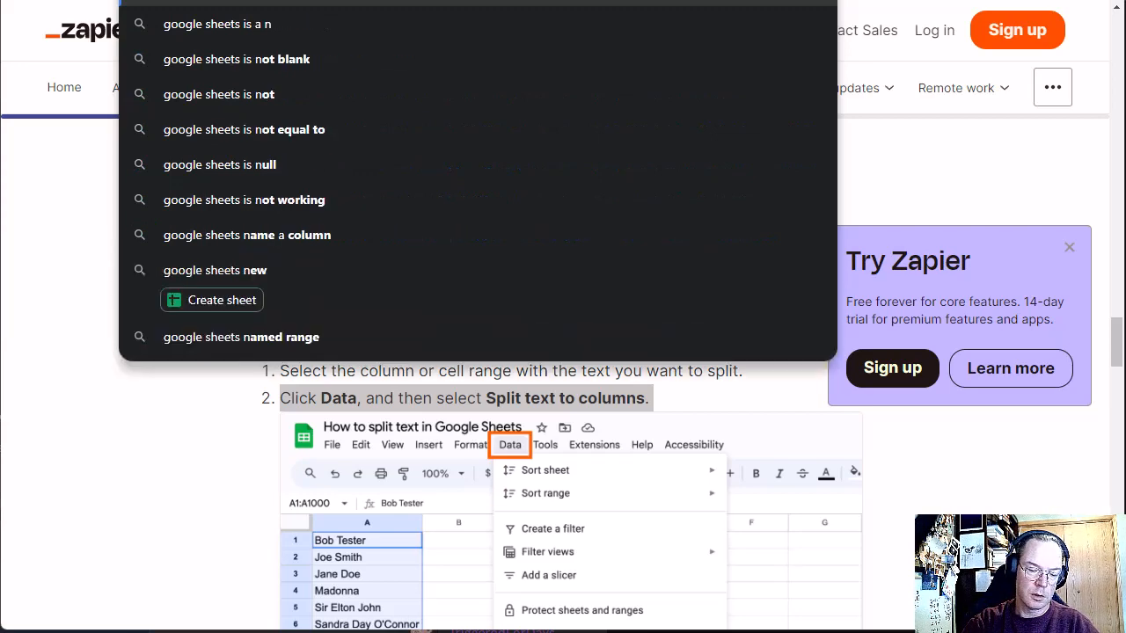
{"action": "type", "text": "umber in a range"}
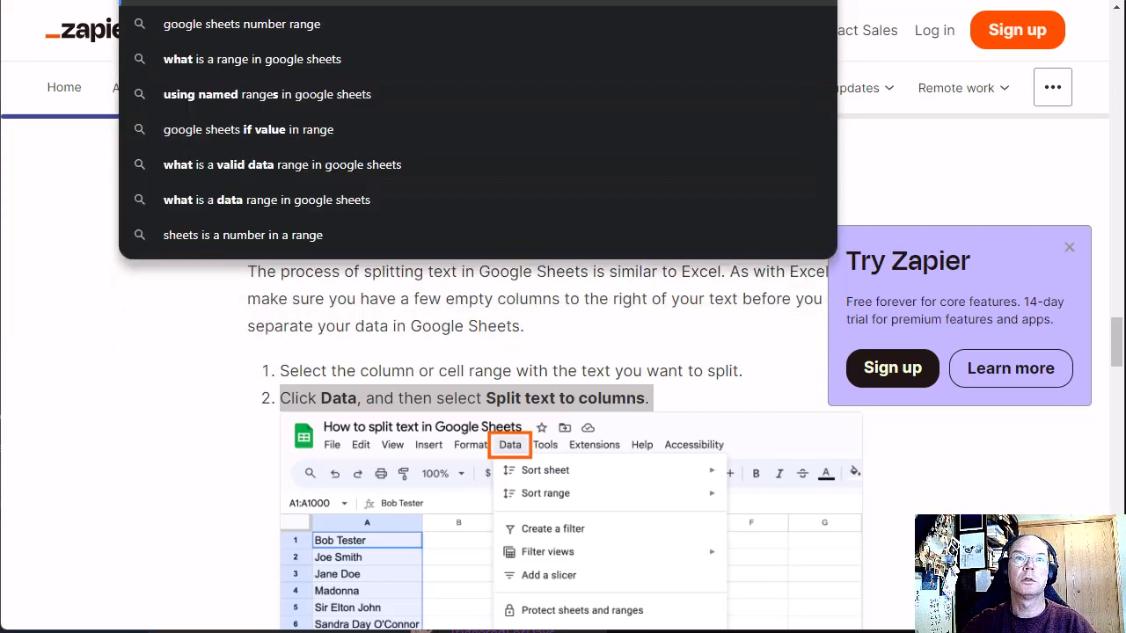
{"action": "key", "text": "Return"}
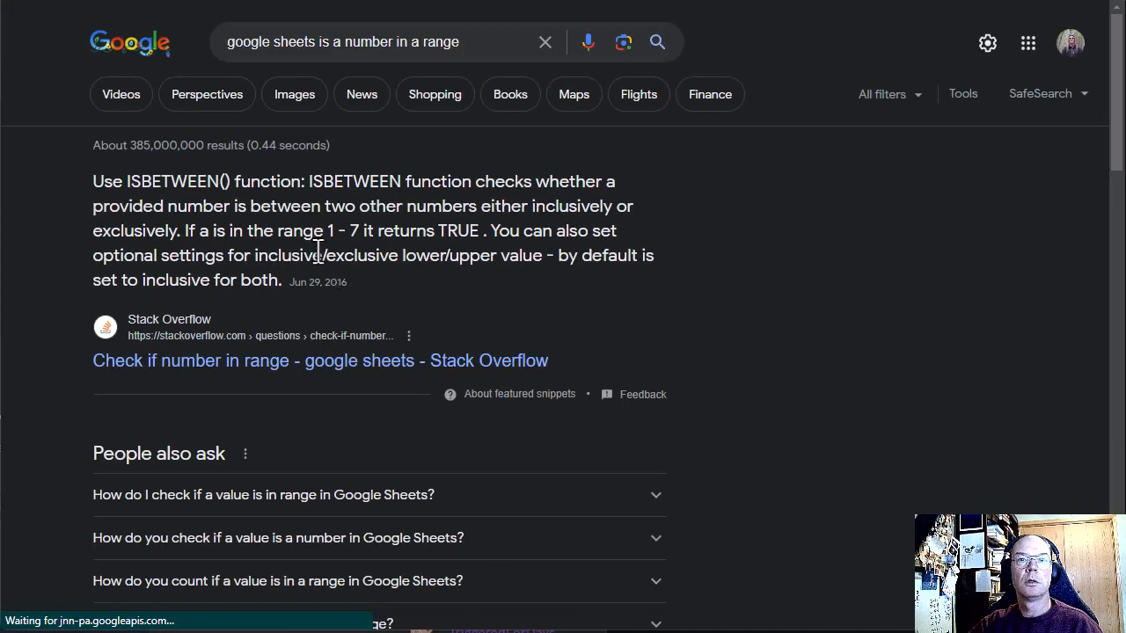
Step: Open the Web Applications Stack Exchange question on checking if a value is in a range of cells and look for its answers
{"action": "scroll", "coordinate": [316, 255], "scroll_direction": "down", "scroll_amount": 4}
{"action": "scroll", "coordinate": [320, 267], "scroll_direction": "down", "scroll_amount": 2}
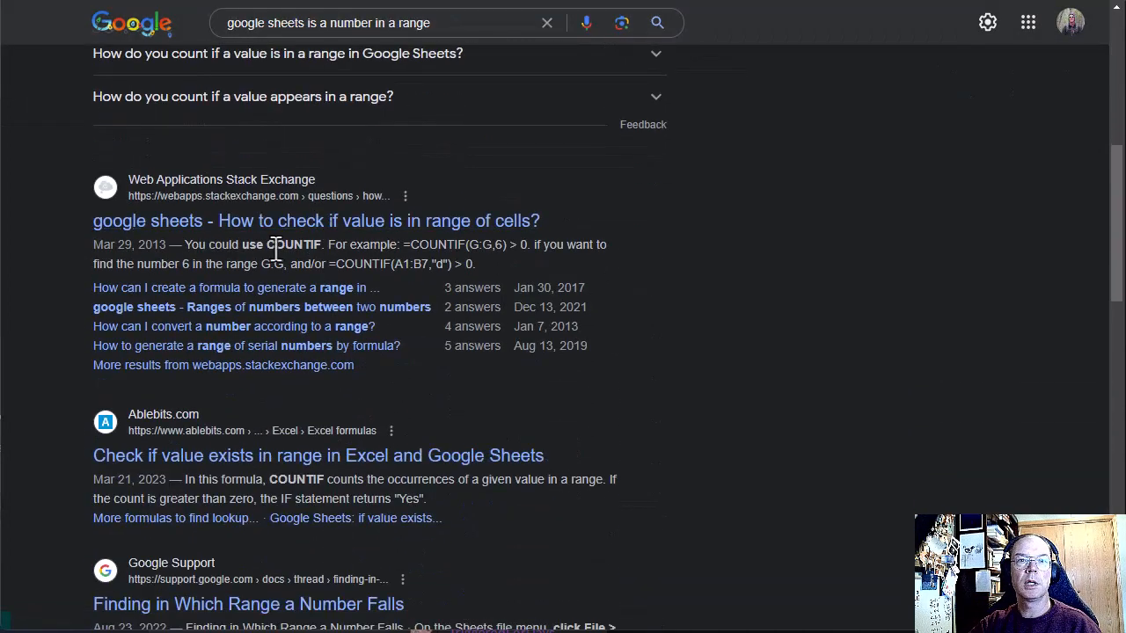
{"action": "left_click", "coordinate": [388, 215]}
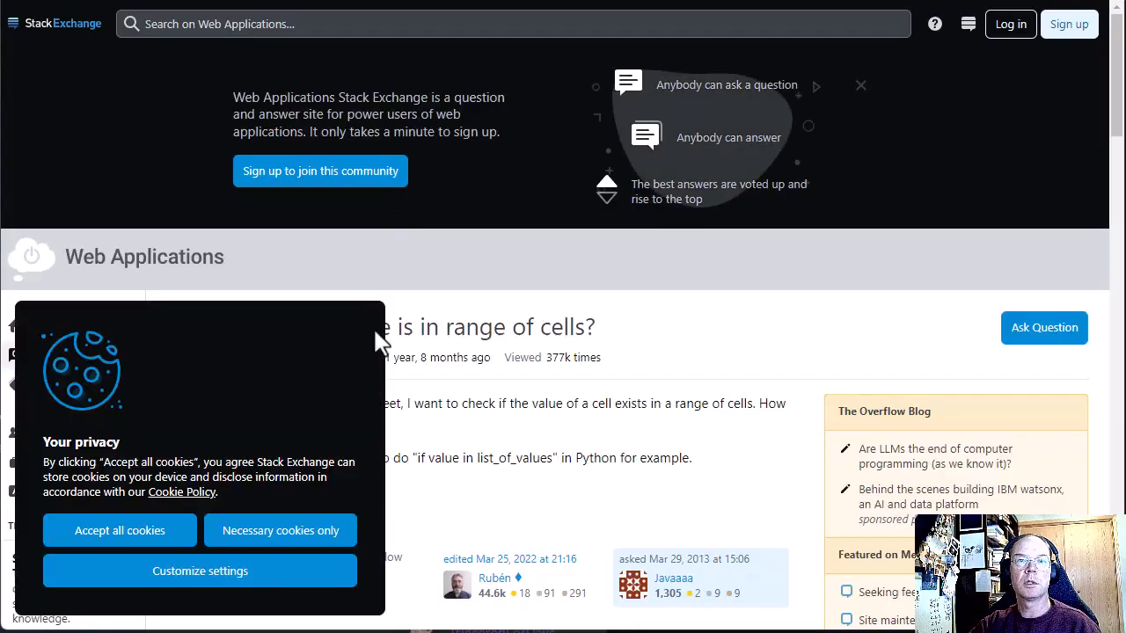
{"action": "scroll", "coordinate": [389, 413], "scroll_direction": "down", "scroll_amount": 2}
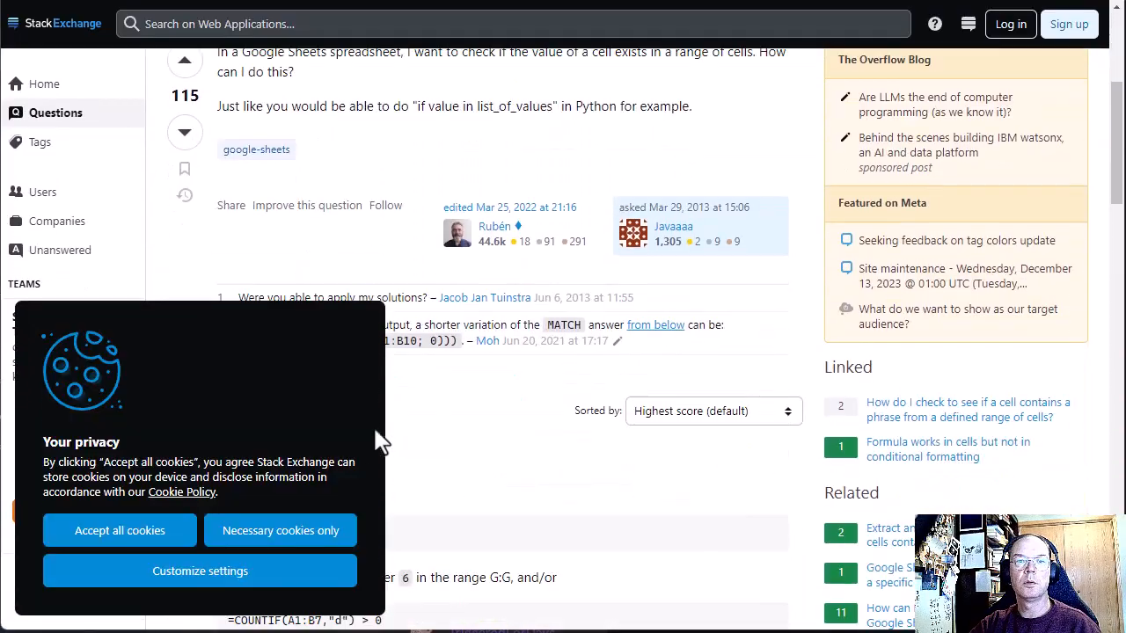
Step: Accept the site's cookies and read the top answer's COUNTIF examples for finding a number in a range
{"action": "left_click", "coordinate": [118, 538]}
{"action": "scroll", "coordinate": [326, 307], "scroll_direction": "up", "scroll_amount": 3}
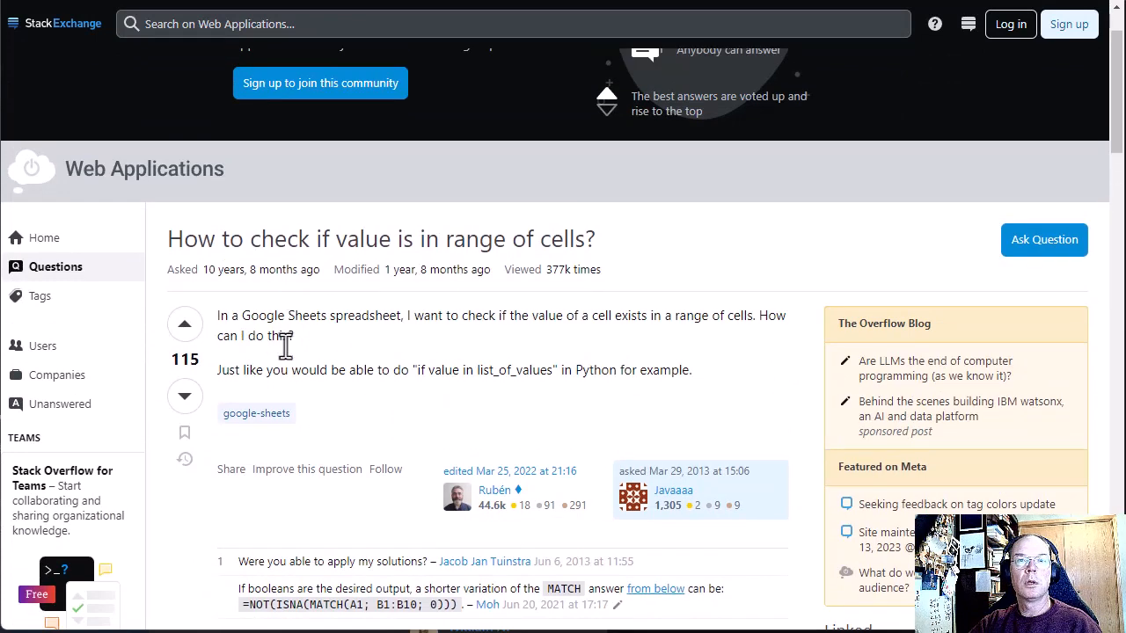
{"action": "scroll", "coordinate": [390, 394], "scroll_direction": "down", "scroll_amount": 4}
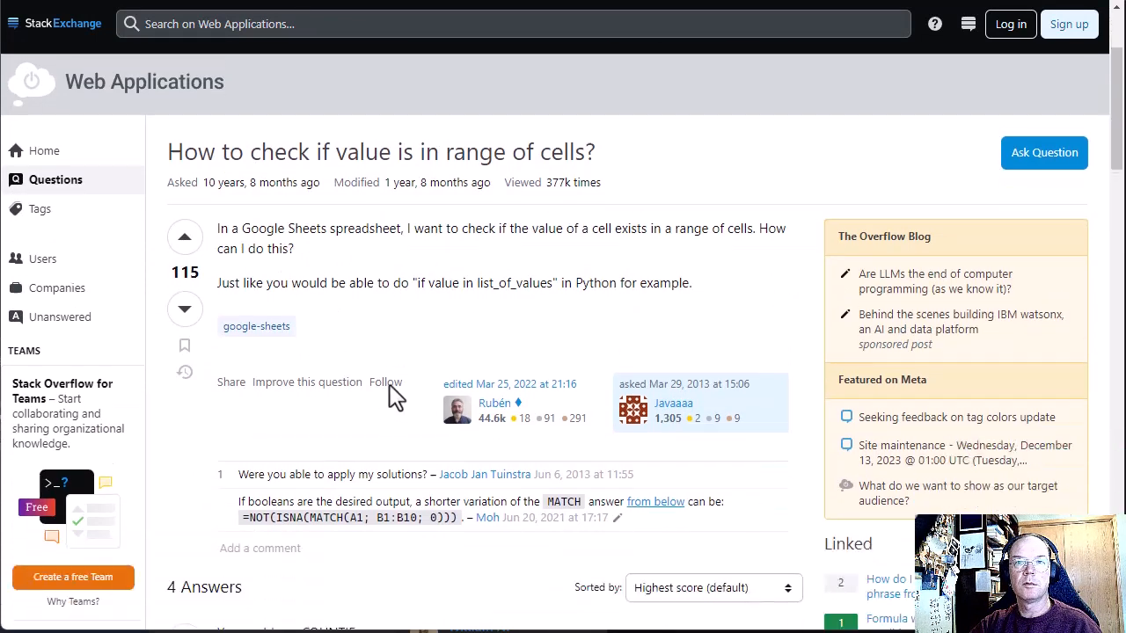
{"action": "scroll", "coordinate": [395, 397], "scroll_direction": "up", "scroll_amount": 1}
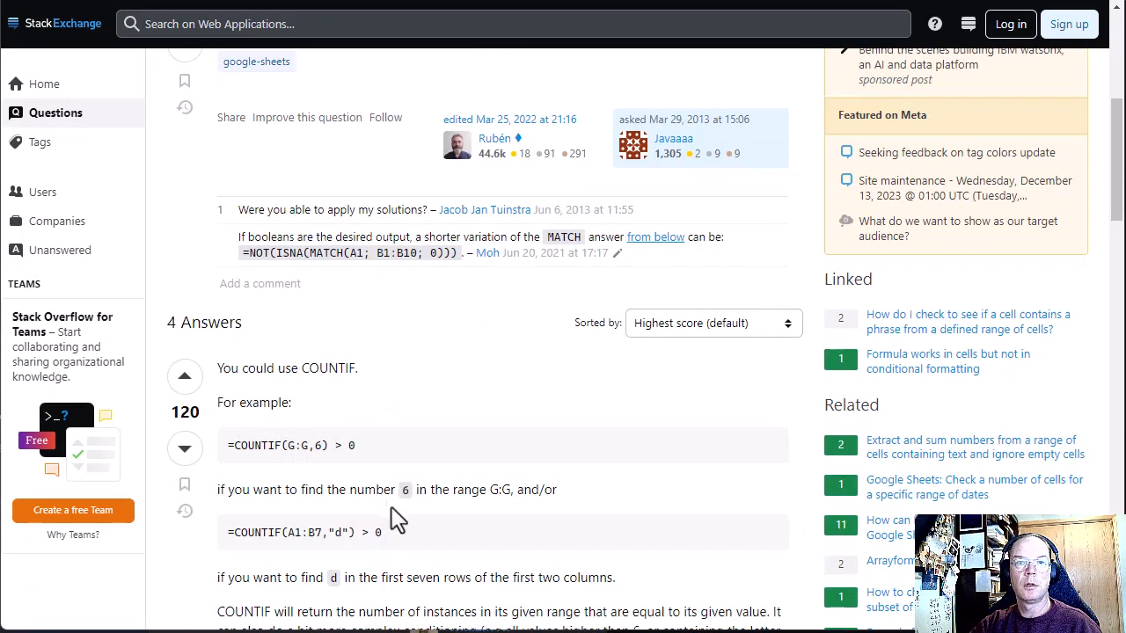
{"action": "scroll", "coordinate": [398, 510], "scroll_direction": "down", "scroll_amount": 1}
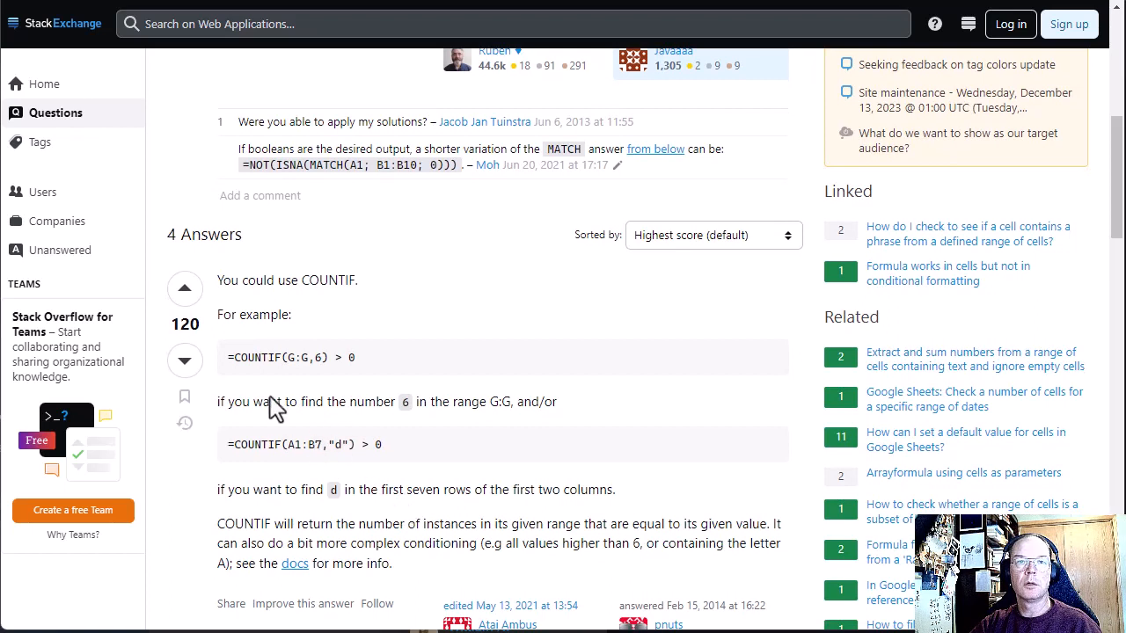
{"action": "left_click_drag", "start_coordinate": [230, 363], "coordinate": [282, 361]}
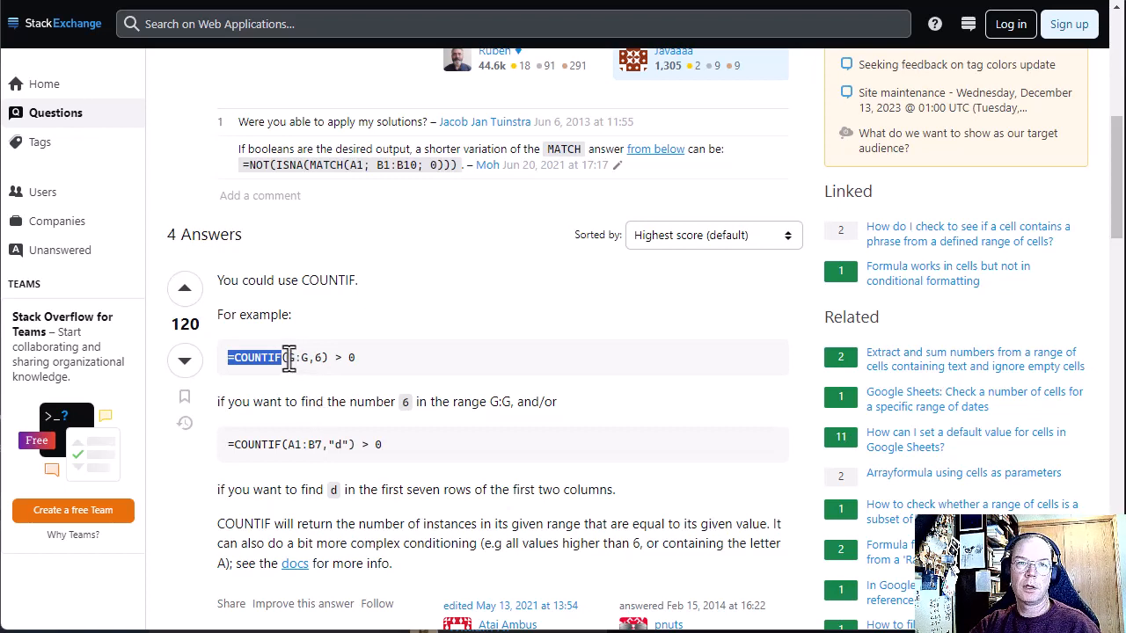
{"action": "left_click_drag", "start_coordinate": [289, 359], "coordinate": [302, 358]}
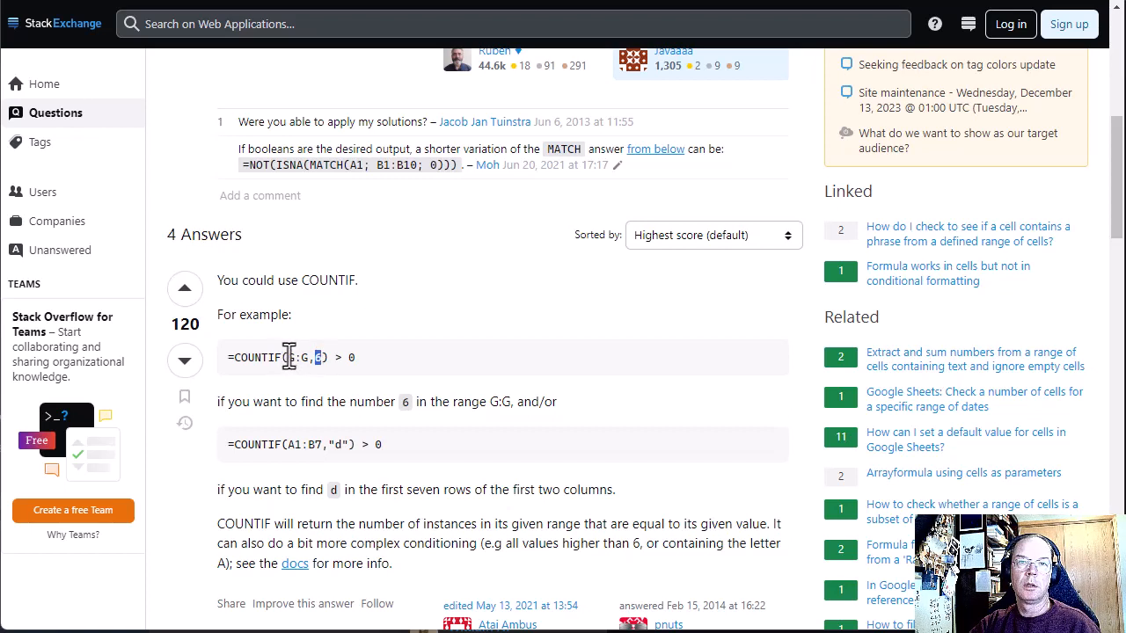
{"action": "left_click_drag", "start_coordinate": [288, 357], "coordinate": [311, 359]}
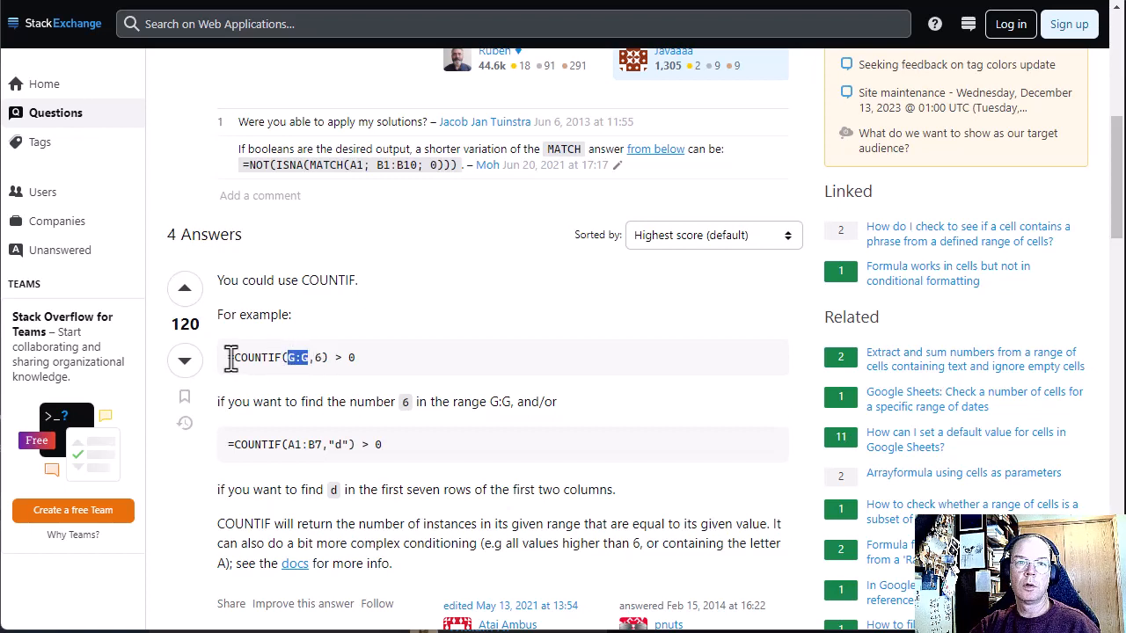
Step: Switch back to the scratchcards spreadsheet and widen the empty column Q to make room for a formula
{"action": "key", "text": "alt+Tab"}
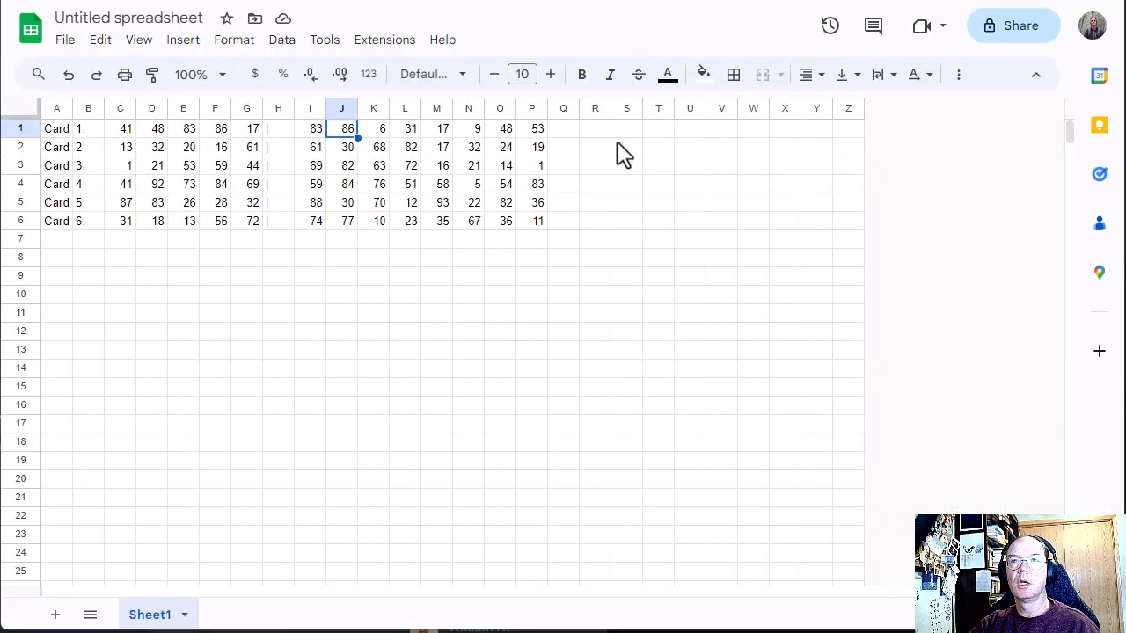
{"action": "left_click", "coordinate": [566, 132]}
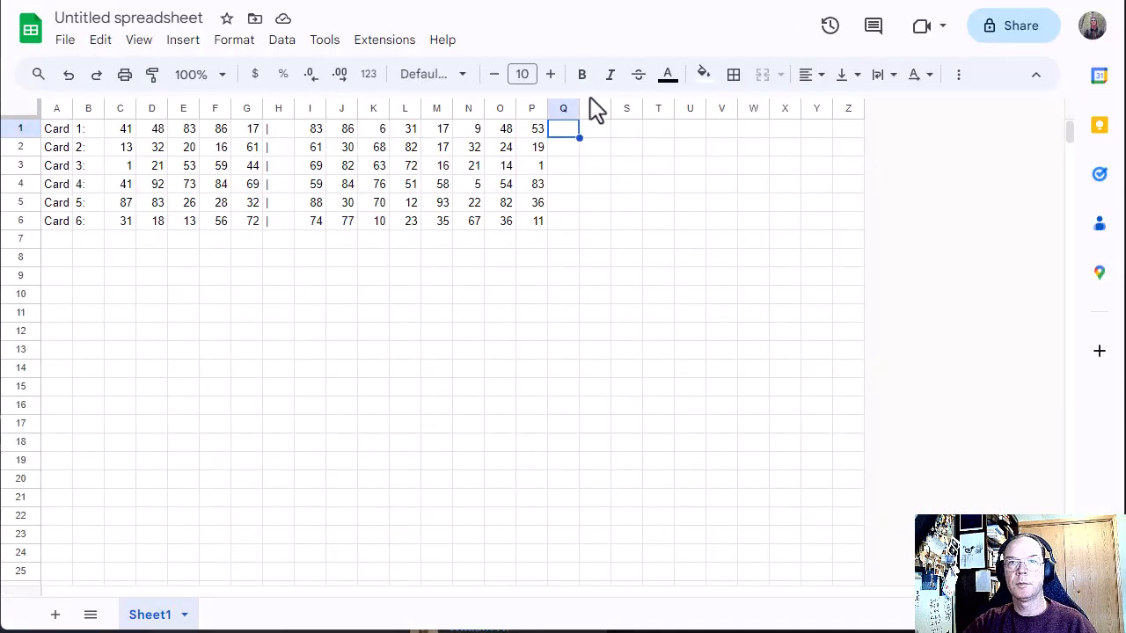
{"action": "left_click_drag", "start_coordinate": [579, 108], "coordinate": [657, 109]}
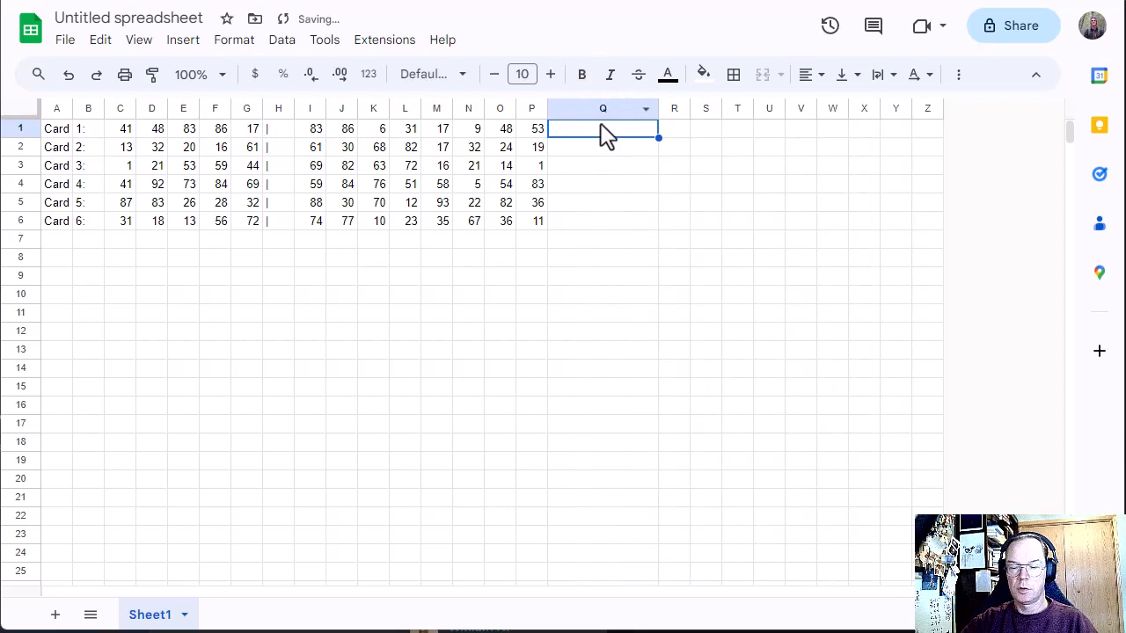
Step: Enter =countif(C1:G1,I1) in Q1 and reject the suggested autofill for the rows below
{"action": "type", "text": "=counti"}
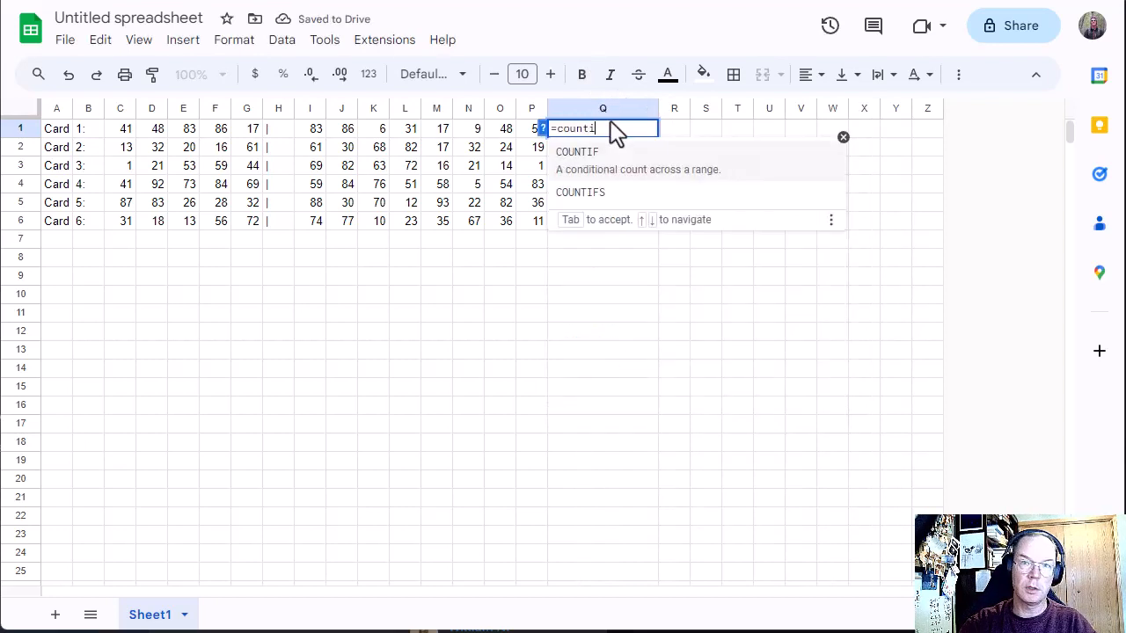
{"action": "type", "text": "f"}
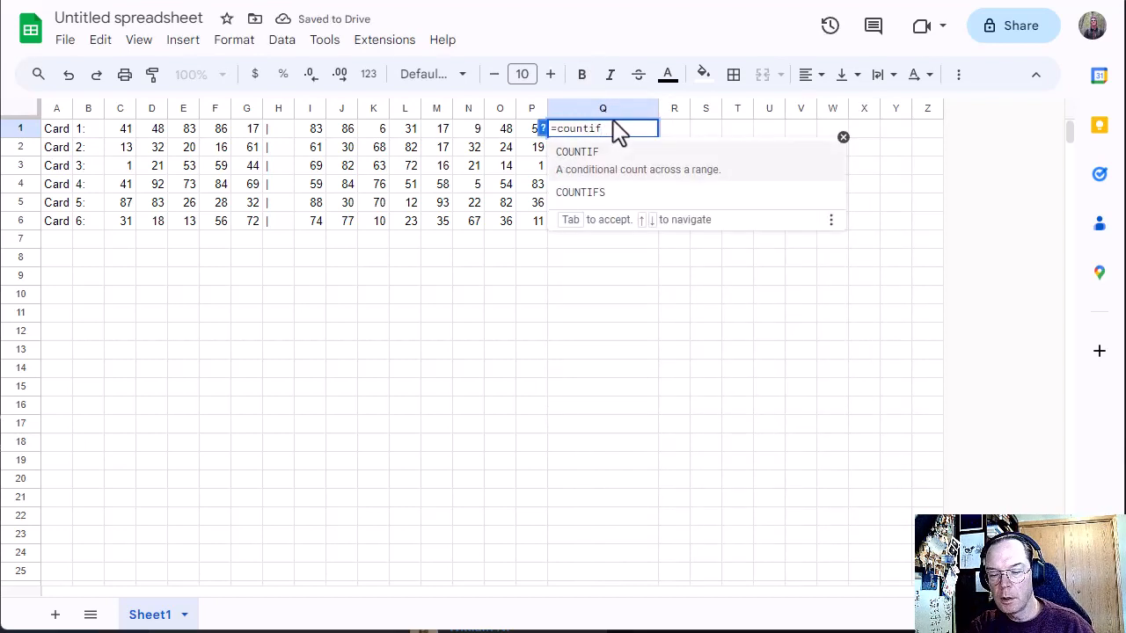
{"action": "type", "text": "("}
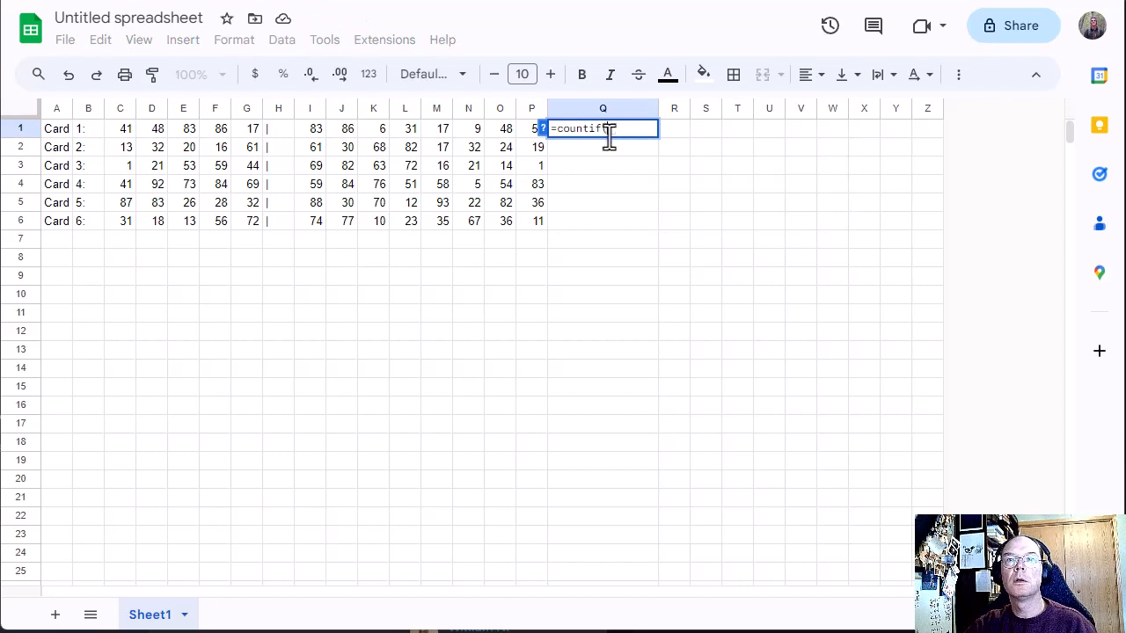
{"action": "left_click_drag", "start_coordinate": [123, 132], "coordinate": [252, 140]}
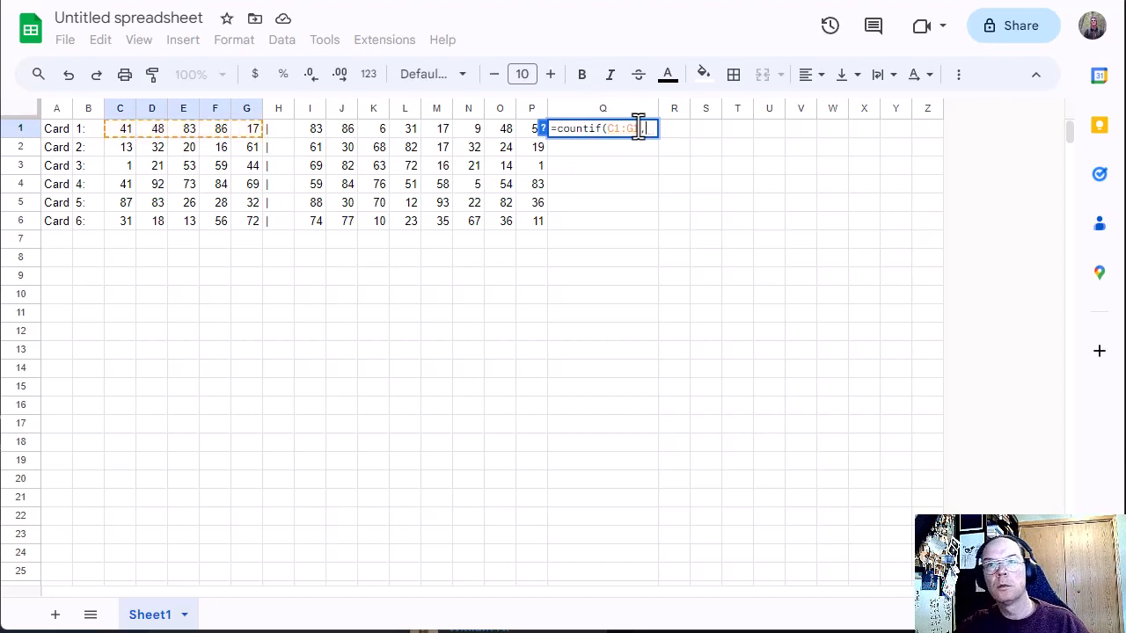
{"action": "type", "text": ","}
{"action": "left_click", "coordinate": [313, 134]}
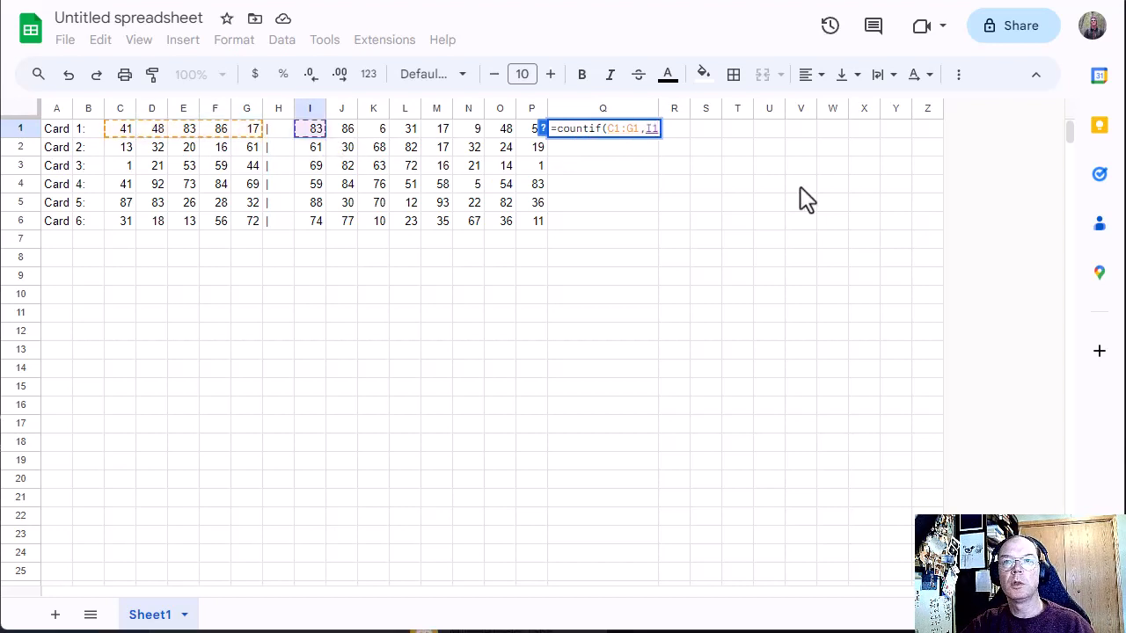
{"action": "type", "text": ")"}
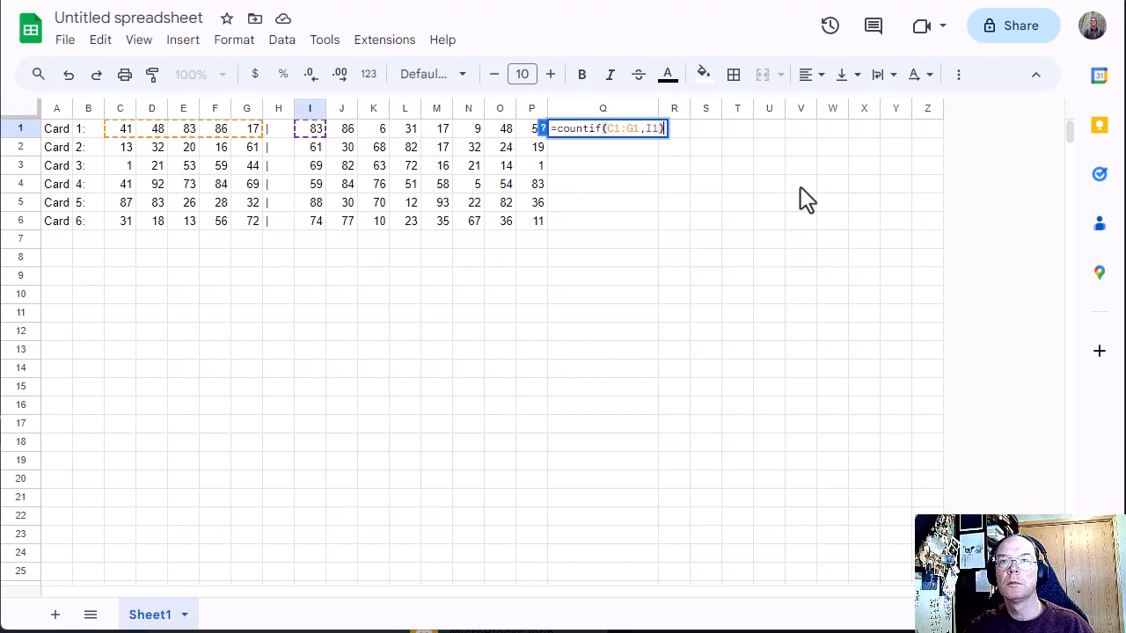
{"action": "key", "text": "Return"}
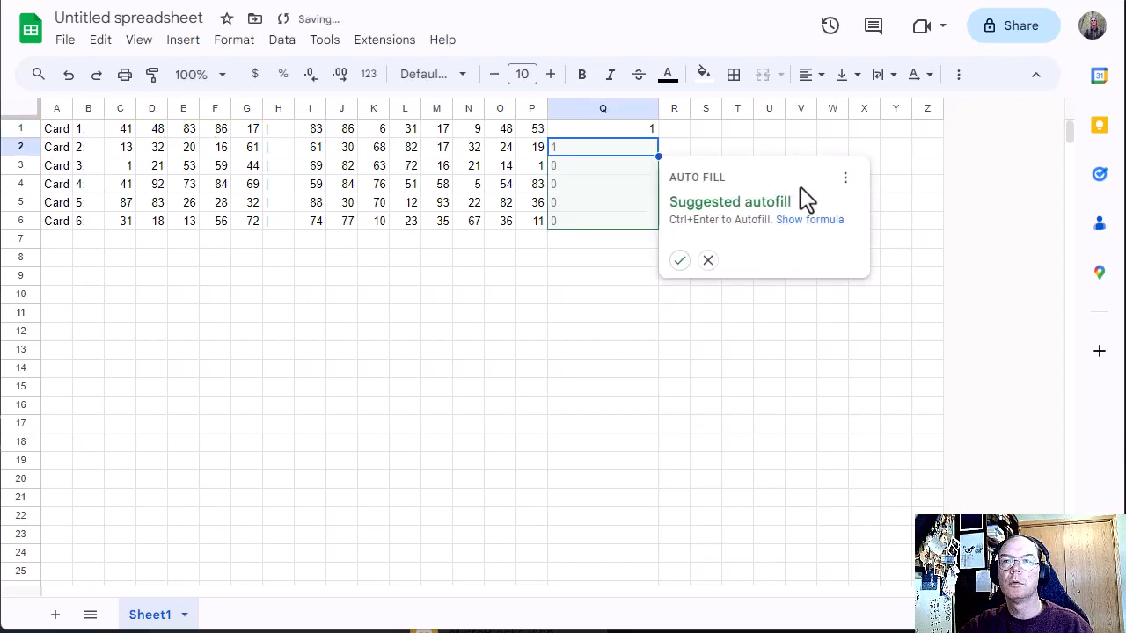
{"action": "left_click", "coordinate": [708, 260]}
Step: Check the Q1 result by comparing the number in I1 with Card 1's winning numbers in C1:G1
{"action": "left_click", "coordinate": [637, 132]}
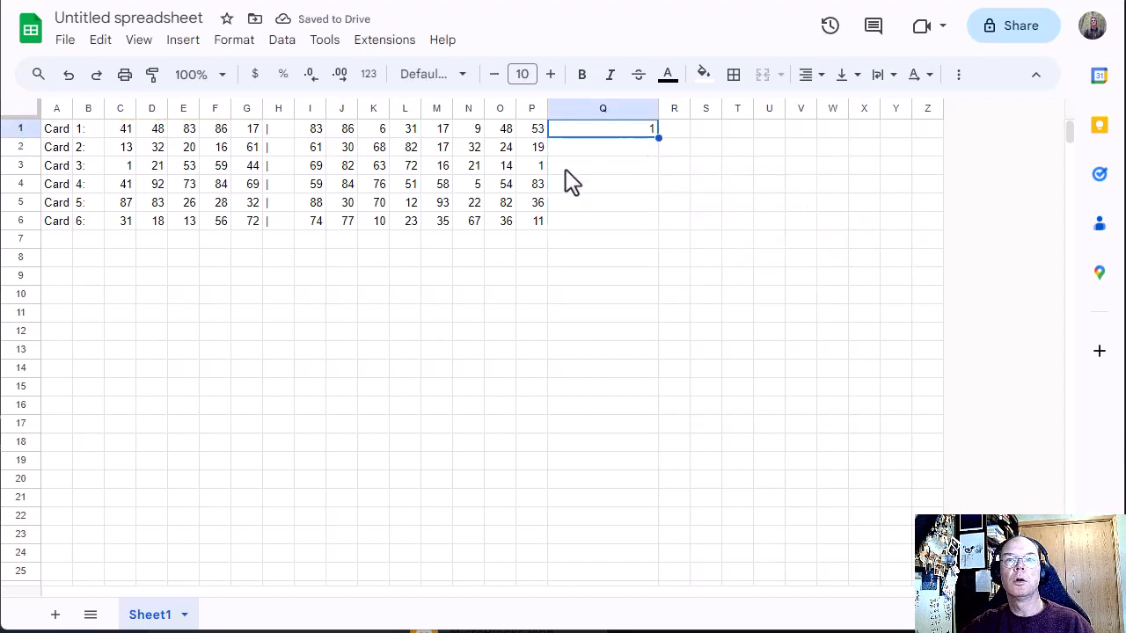
{"action": "left_click", "coordinate": [315, 132]}
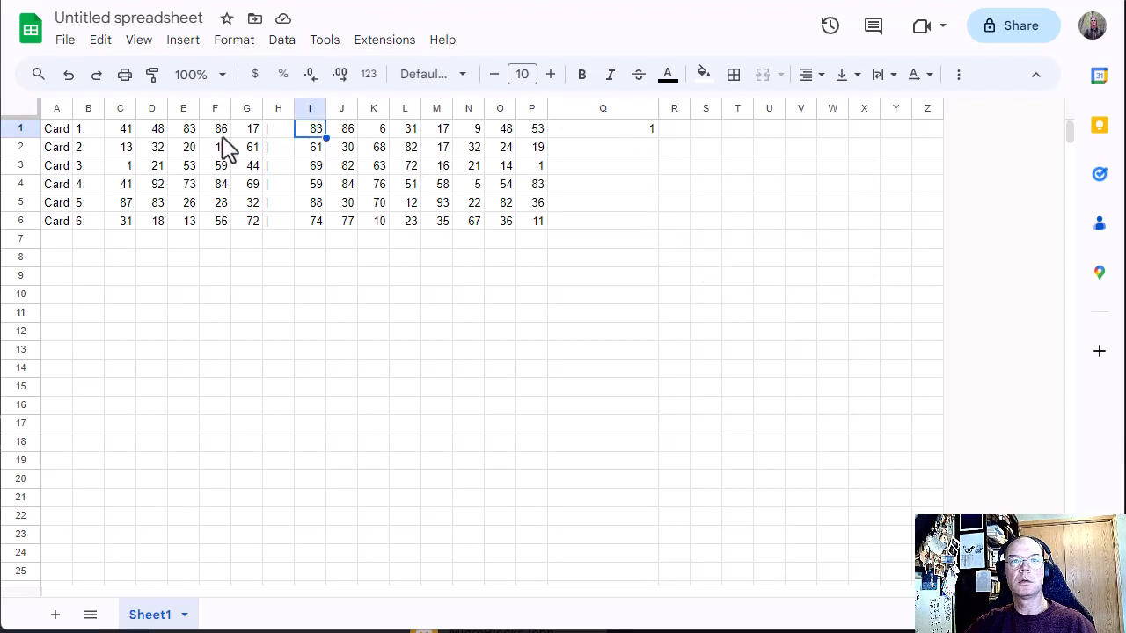
{"action": "left_click_drag", "start_coordinate": [123, 132], "coordinate": [250, 131]}
Step: Copy the Q1 formula into R1 and inspect which range the copied formula refers to
{"action": "left_click", "coordinate": [574, 132]}
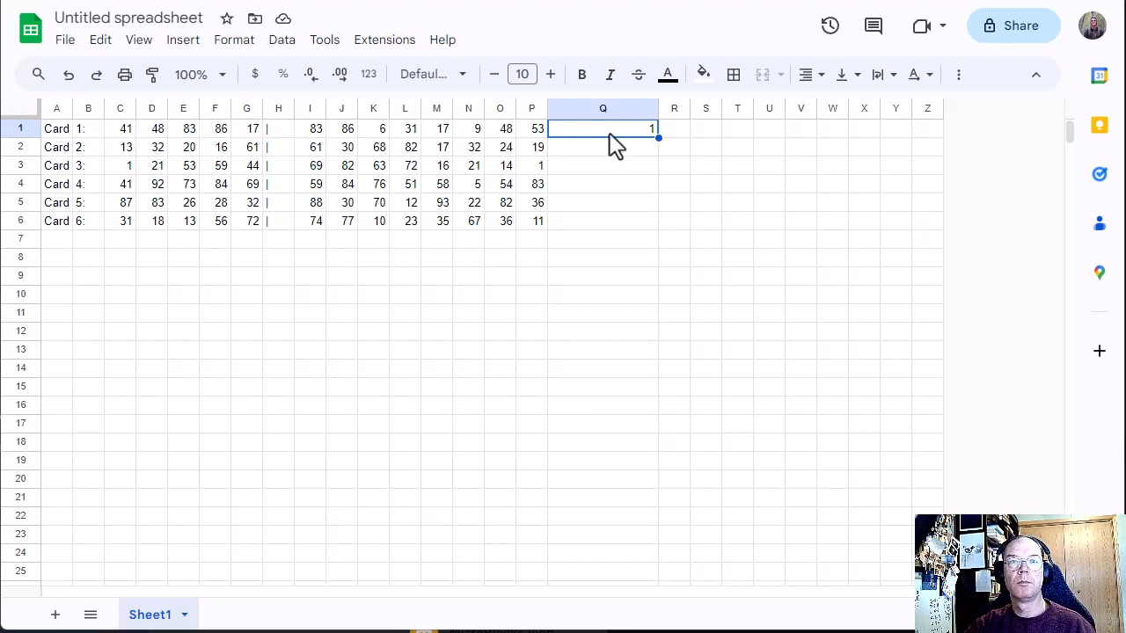
{"action": "key", "text": "ctrl+c"}
{"action": "left_click", "coordinate": [673, 132]}
{"action": "key", "text": "ctrl+v"}
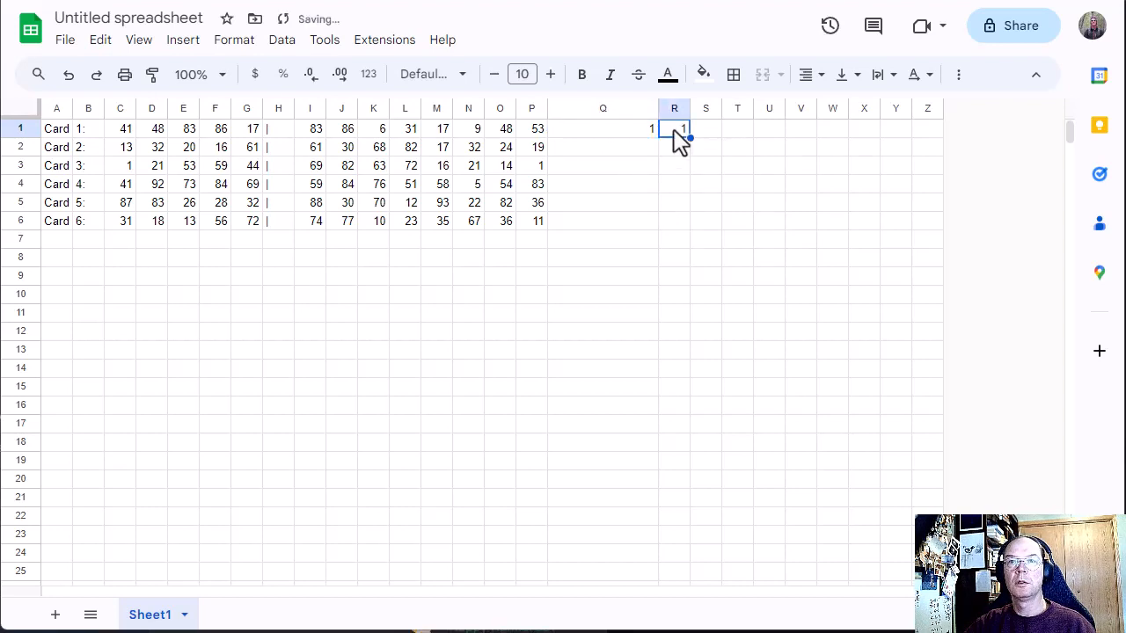
{"action": "double_click", "coordinate": [680, 140]}
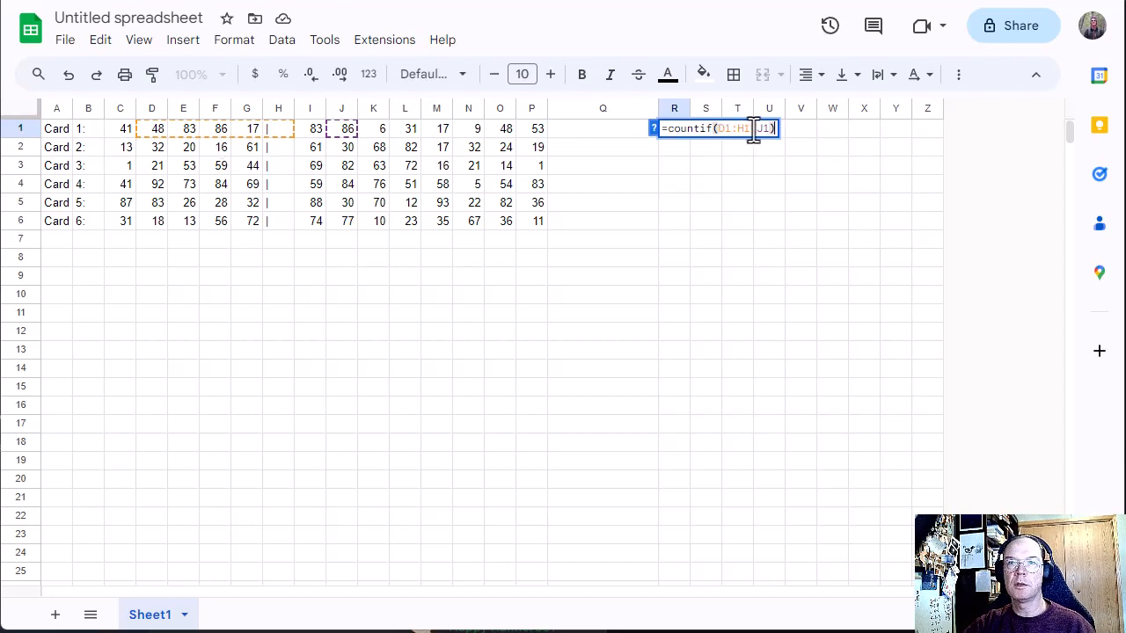
{"action": "left_click_drag", "start_coordinate": [751, 130], "coordinate": [718, 129]}
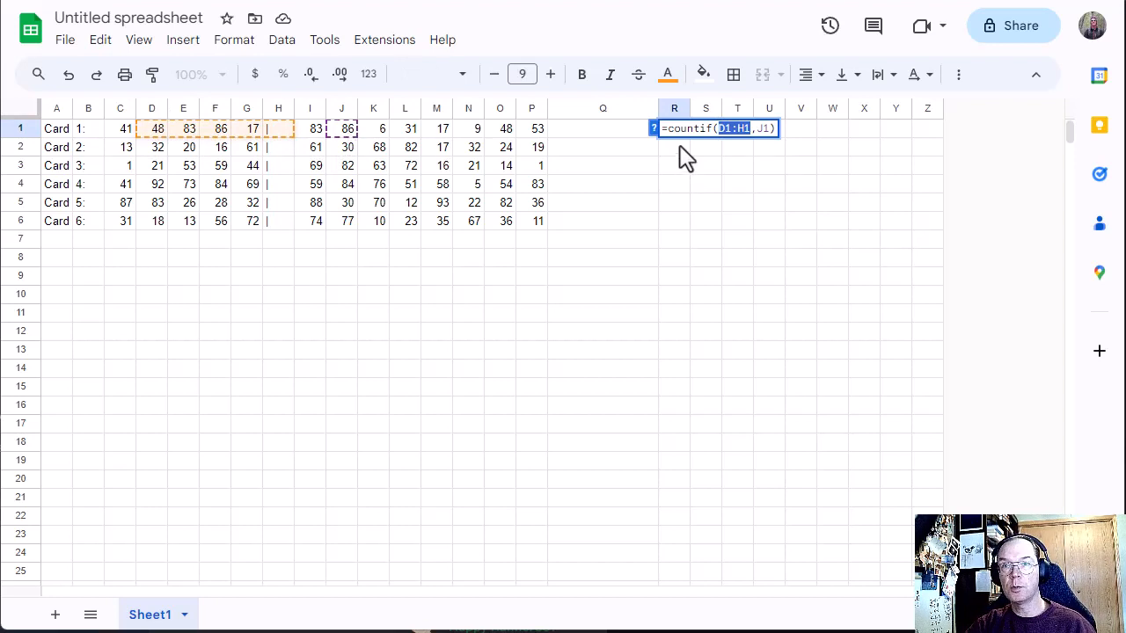
{"action": "left_click", "coordinate": [704, 167]}
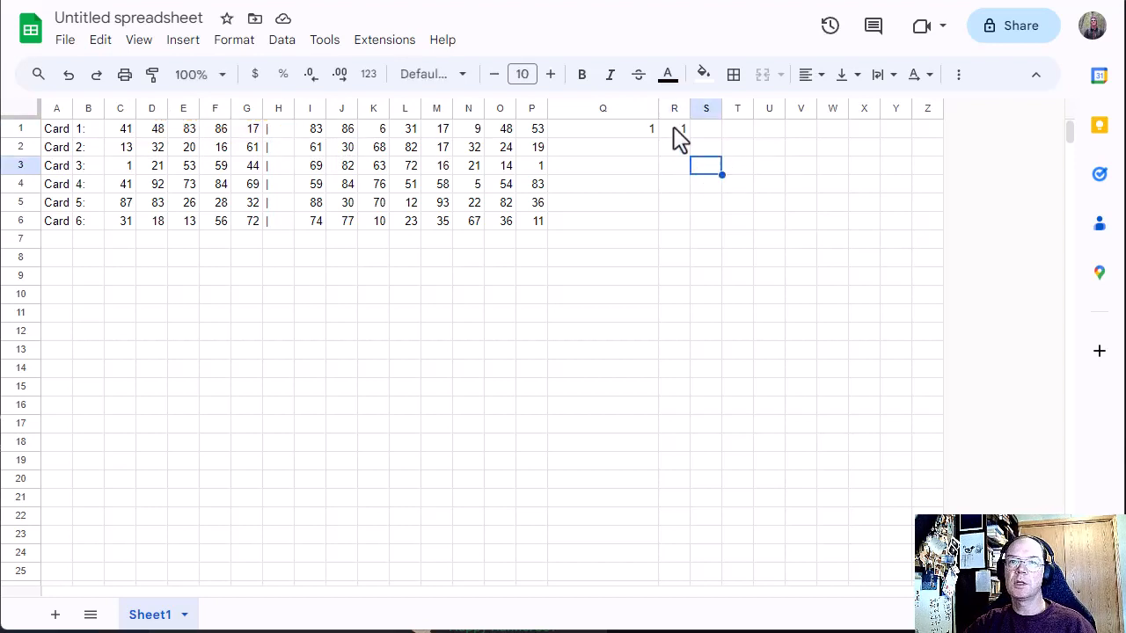
Step: Correct the COUNTIF range in R1 to C1:G1, keeping J1 as the number to look for
{"action": "left_click", "coordinate": [676, 131]}
{"action": "double_click", "coordinate": [681, 139]}
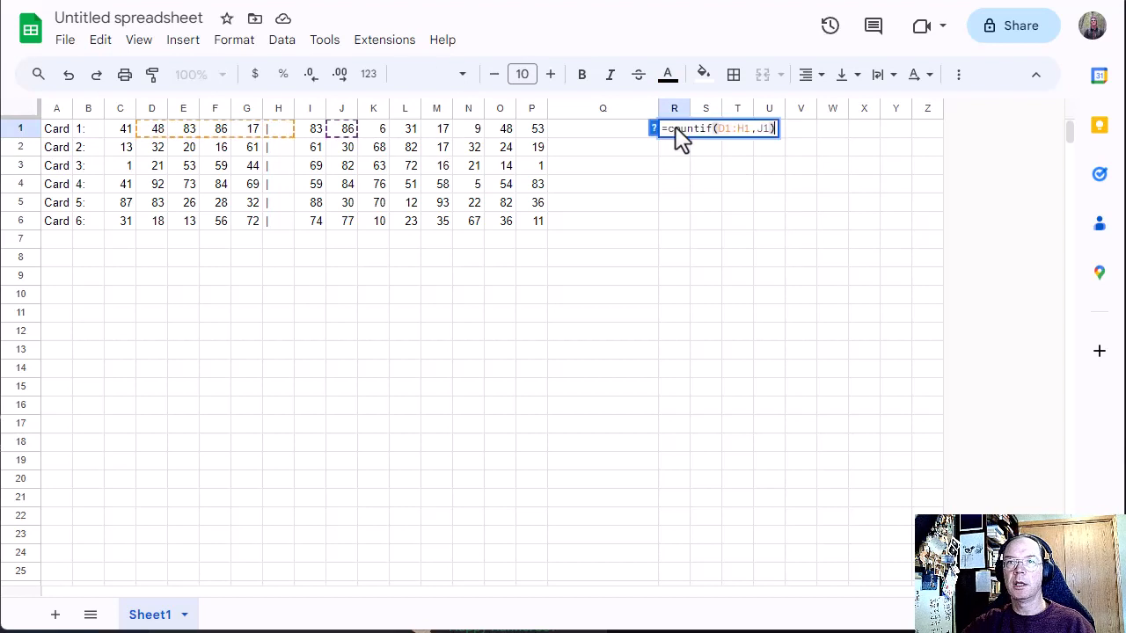
{"action": "left_click", "coordinate": [721, 129]}
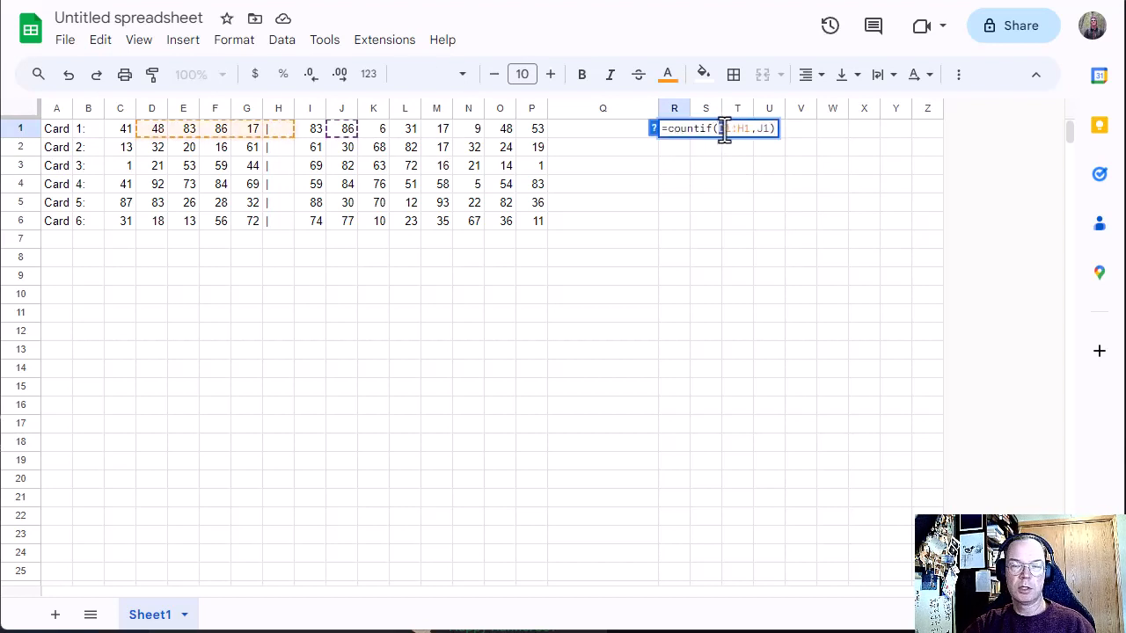
{"action": "type", "text": "C1:"}
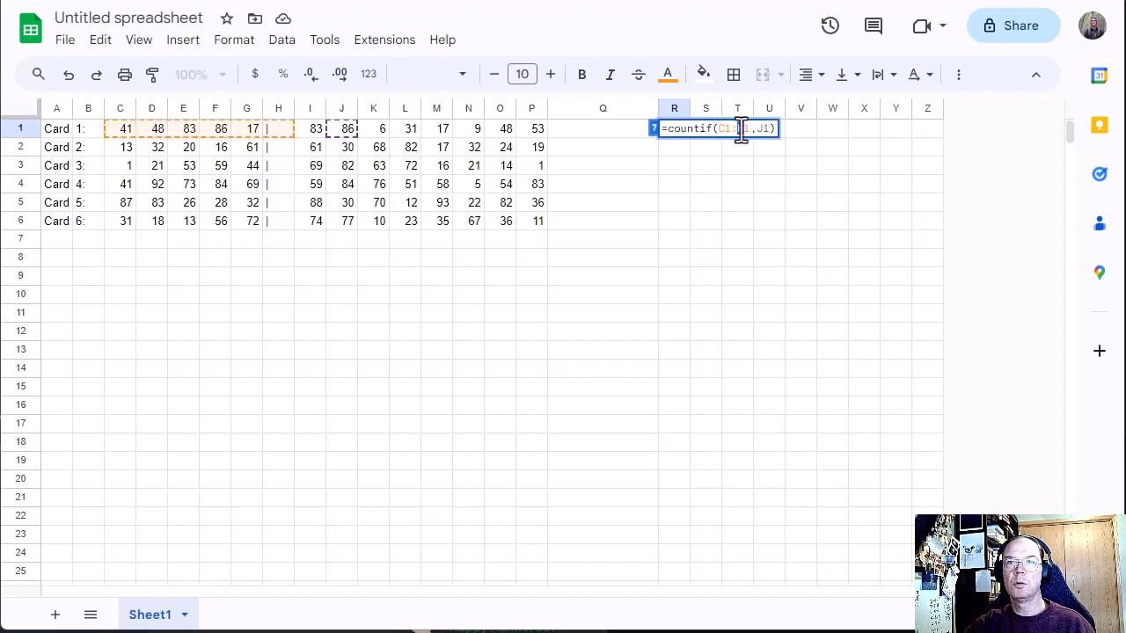
{"action": "type", "text": "G"}
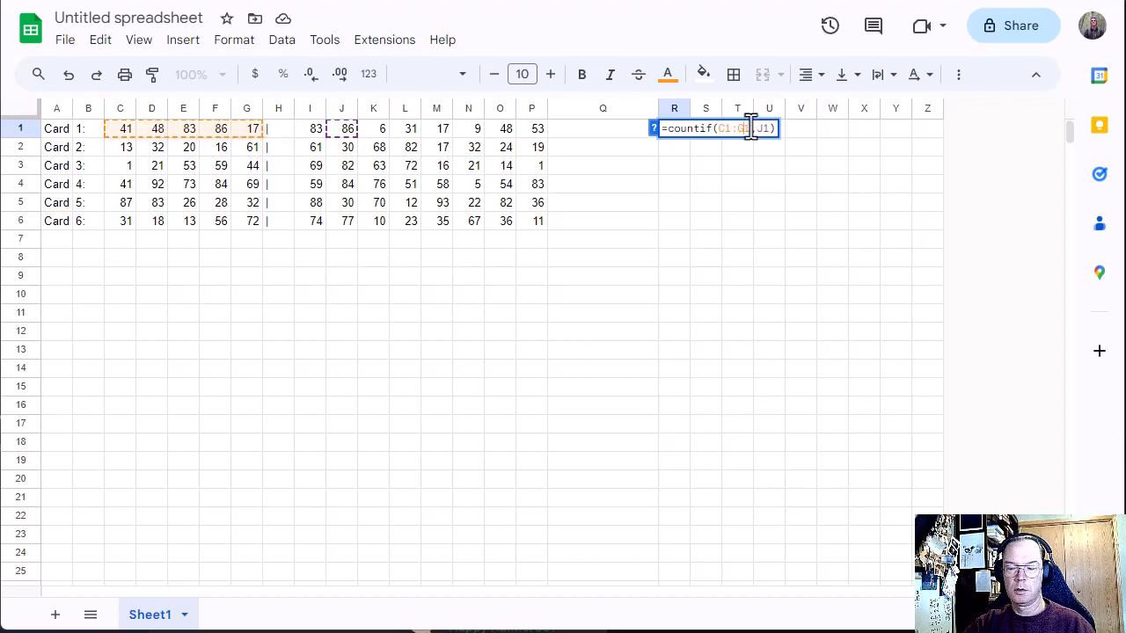
{"action": "key", "text": "Return"}
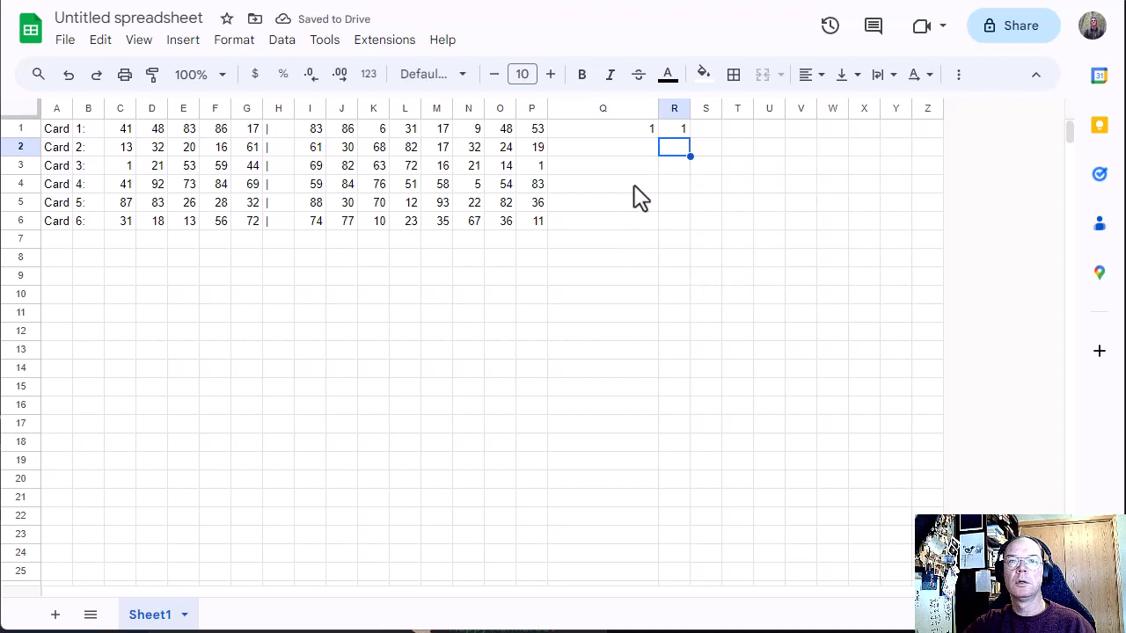
Step: Check the R1 result by comparing the number in J1 with Card 1's winning numbers in C1:G1
{"action": "left_click", "coordinate": [347, 133]}
{"action": "left_click_drag", "start_coordinate": [120, 134], "coordinate": [247, 129]}
{"action": "left_click", "coordinate": [213, 129]}
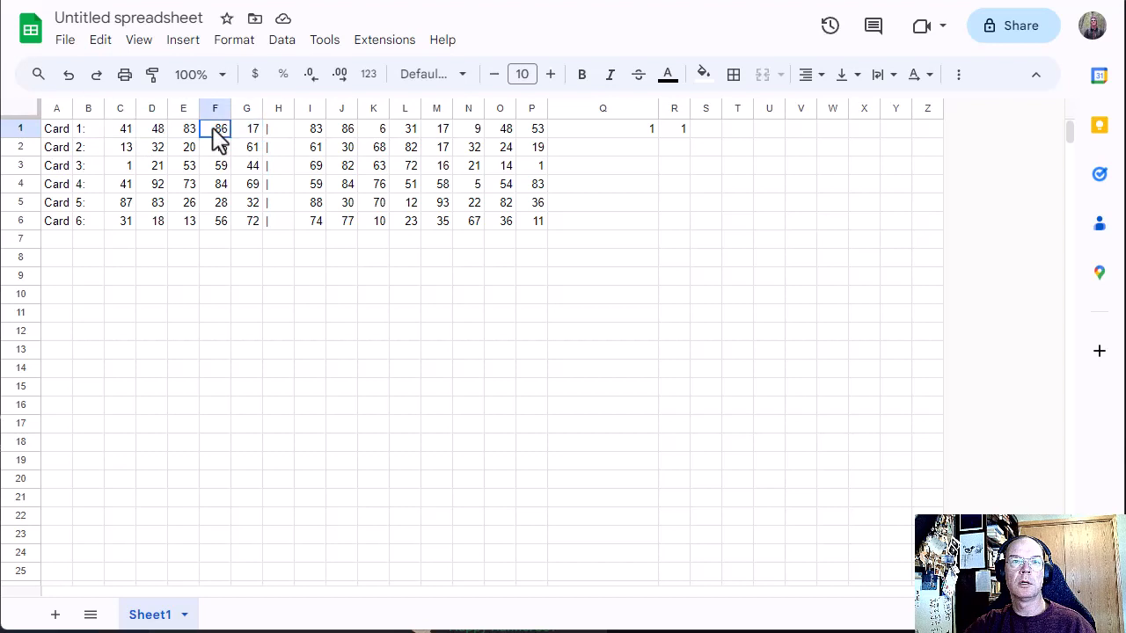
{"action": "left_click", "coordinate": [677, 132]}
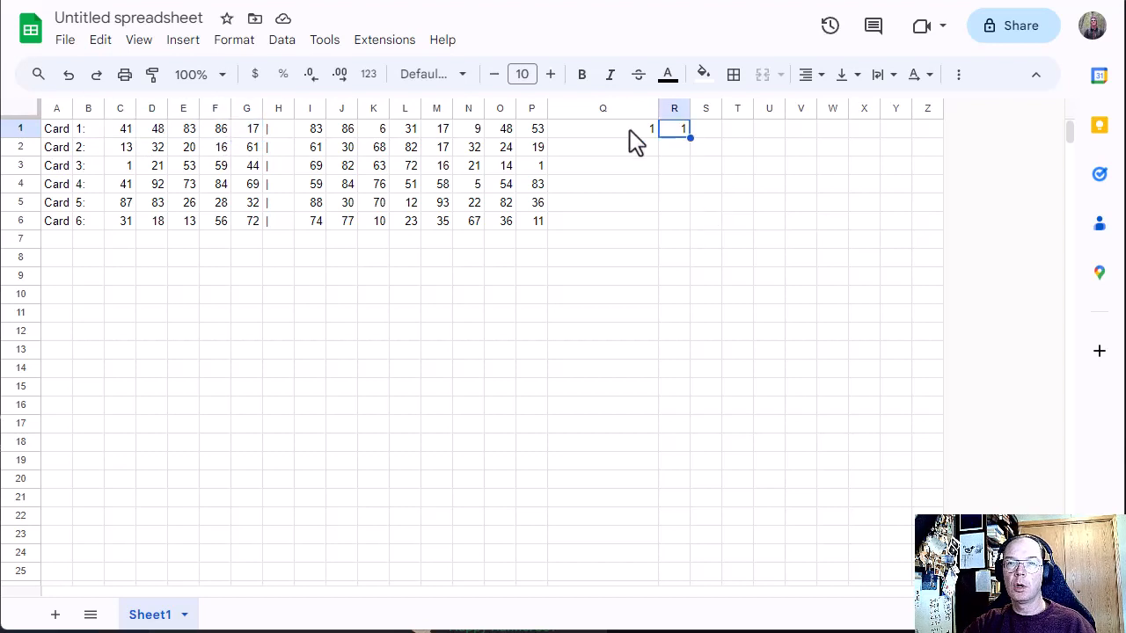
Step: Anchor the columns of the COUNTIF range in Q1 as $C1:$G1, keeping I1 as the number to look for
{"action": "double_click", "coordinate": [630, 130]}
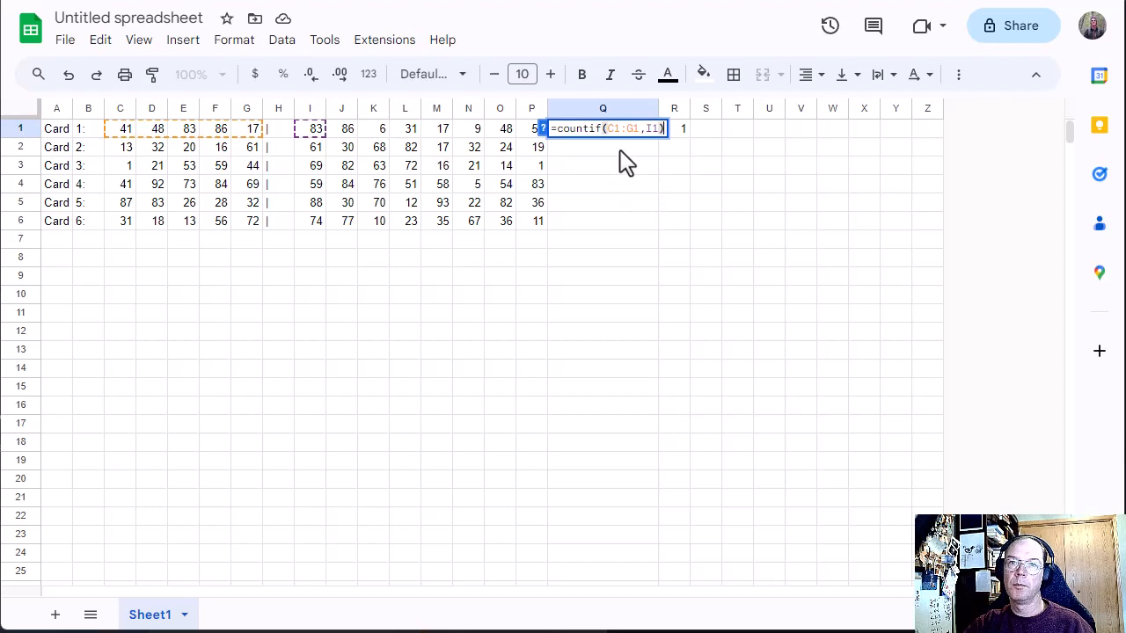
{"action": "left_click", "coordinate": [605, 129]}
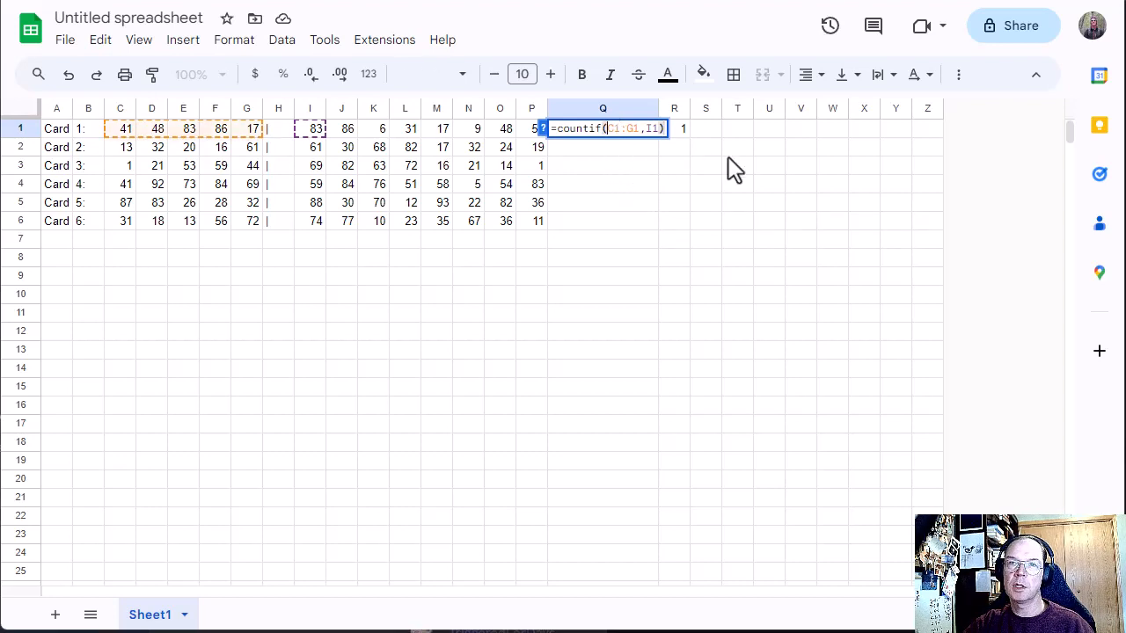
{"action": "type", "text": "$"}
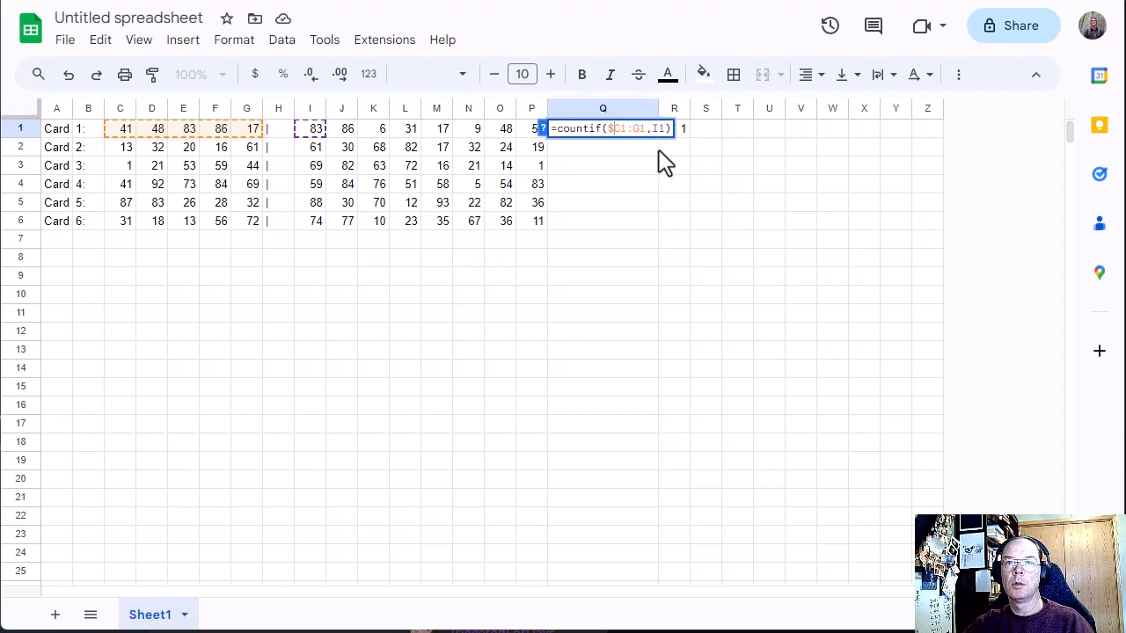
{"action": "left_click", "coordinate": [634, 129]}
{"action": "type", "text": "$"}
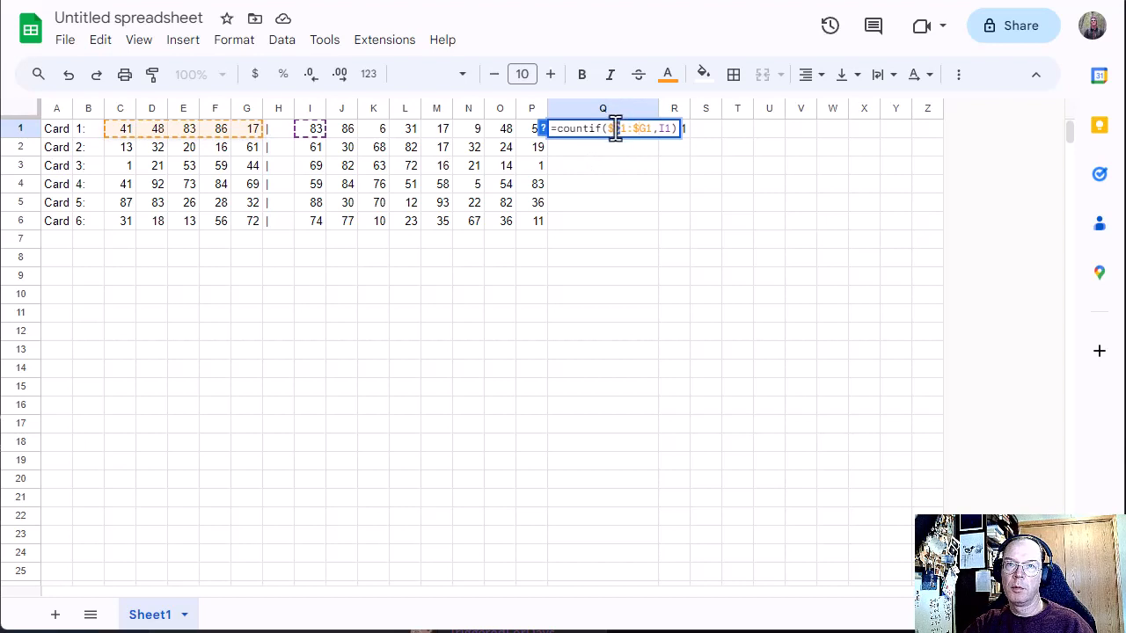
{"action": "key", "text": "Return"}
Step: Copy the Q1 formula across R1:W1
{"action": "left_click", "coordinate": [637, 138]}
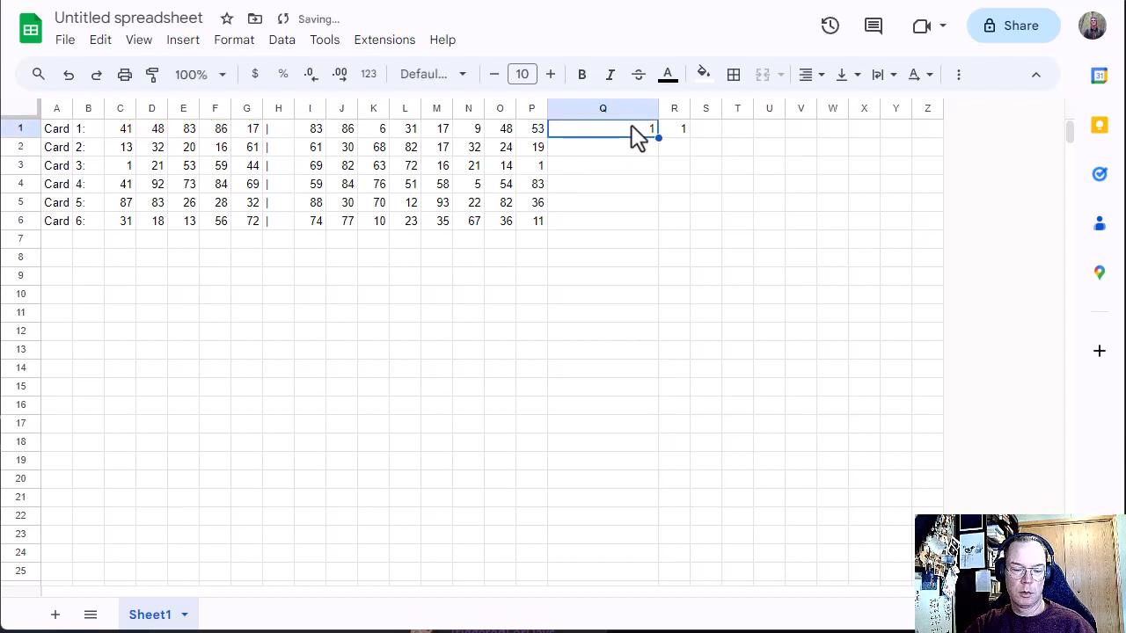
{"action": "key", "text": "ctrl+c"}
{"action": "left_click_drag", "start_coordinate": [671, 138], "coordinate": [826, 127]}
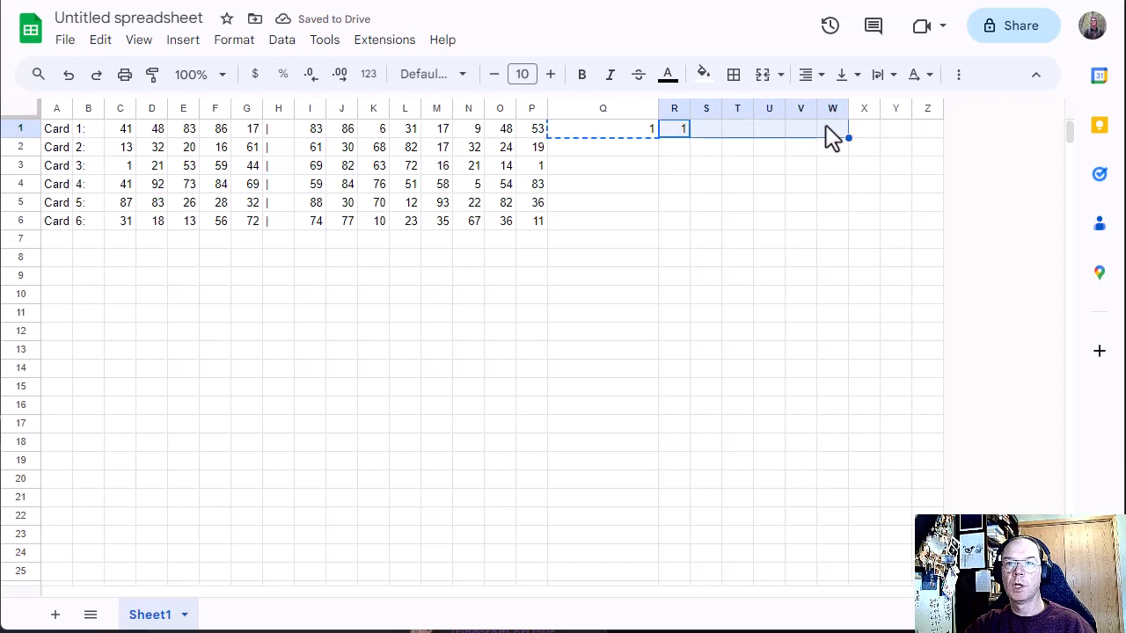
{"action": "key", "text": "ctrl+v"}
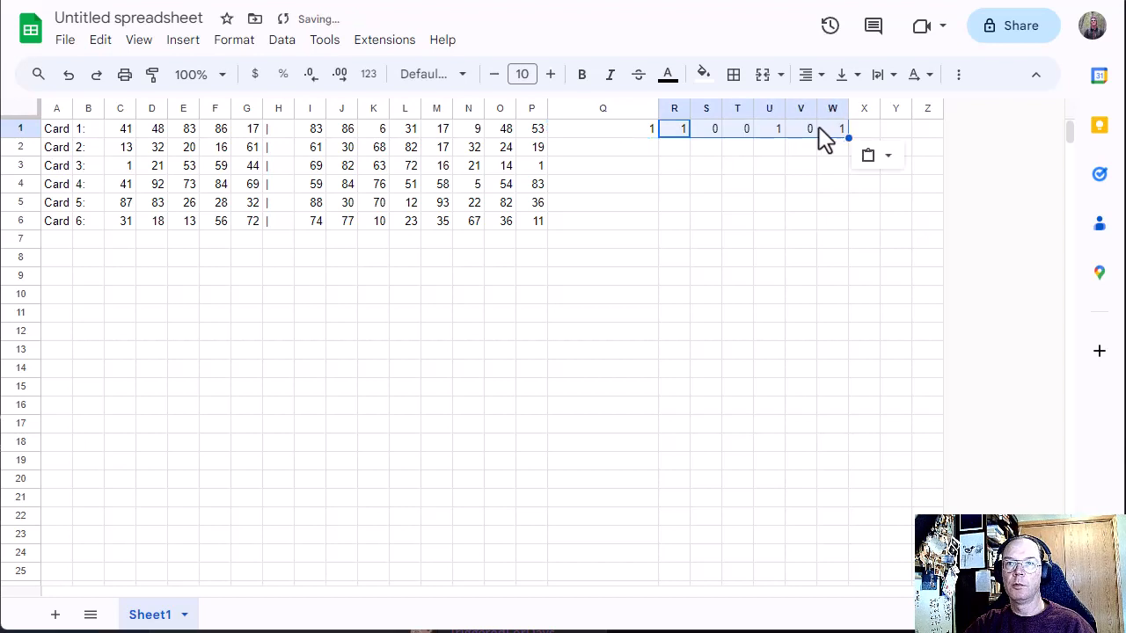
Step: Inspect the copied formulas in R1, S1 and T1 to verify their winning-number range and the cell each one looks for
{"action": "double_click", "coordinate": [674, 137]}
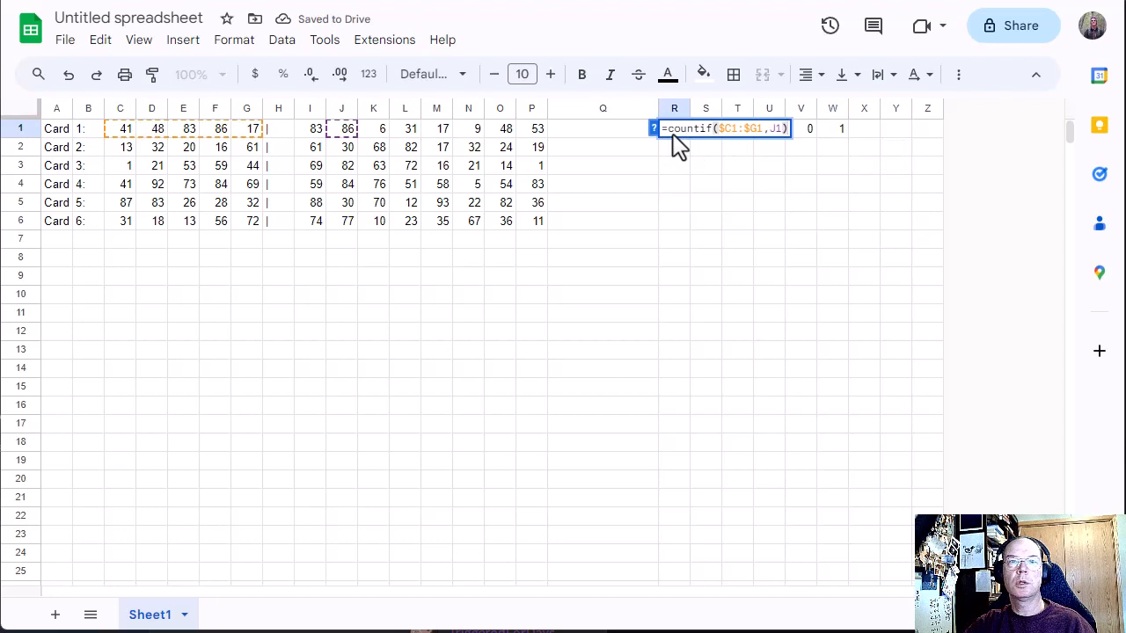
{"action": "key", "text": "Return"}
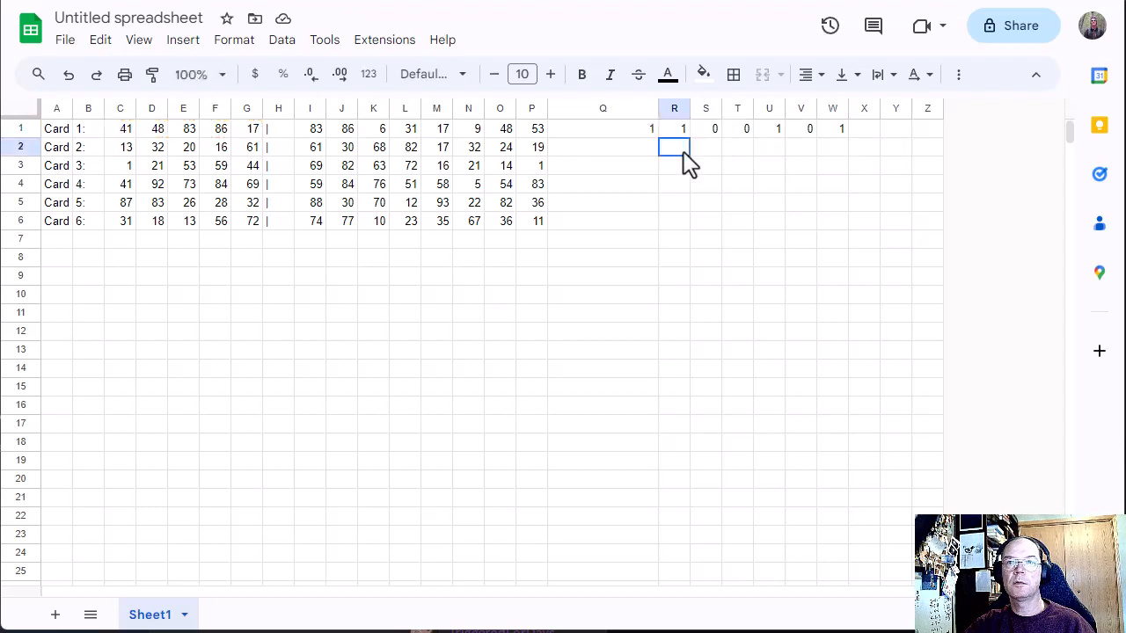
{"action": "double_click", "coordinate": [705, 135]}
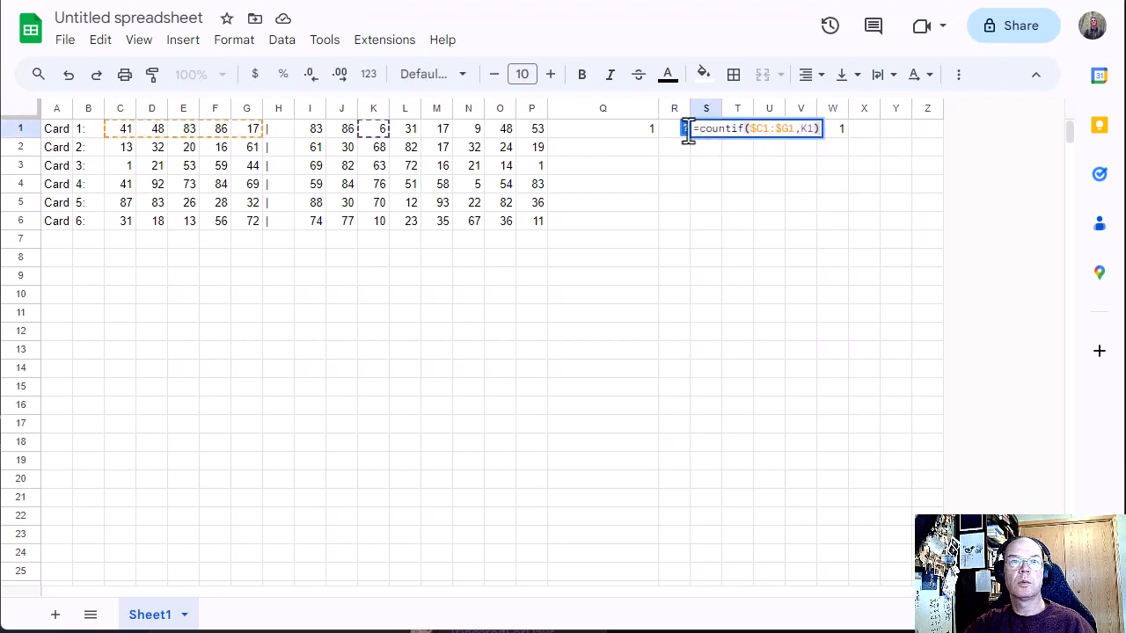
{"action": "left_click", "coordinate": [767, 166]}
{"action": "left_click", "coordinate": [746, 133]}
{"action": "double_click", "coordinate": [744, 132]}
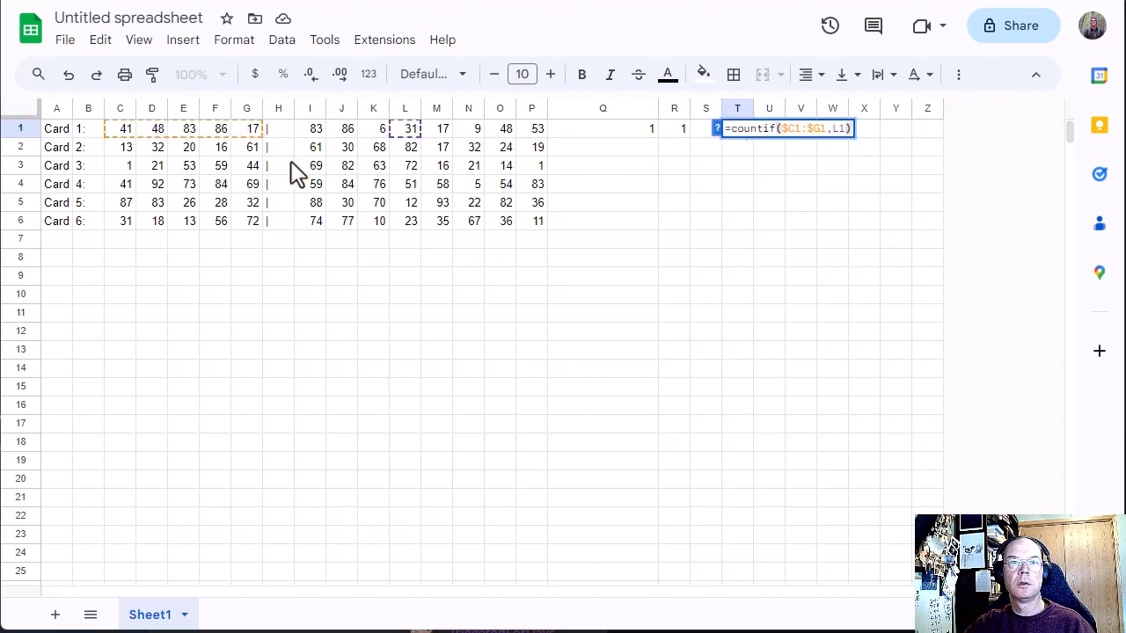
{"action": "left_click", "coordinate": [737, 204]}
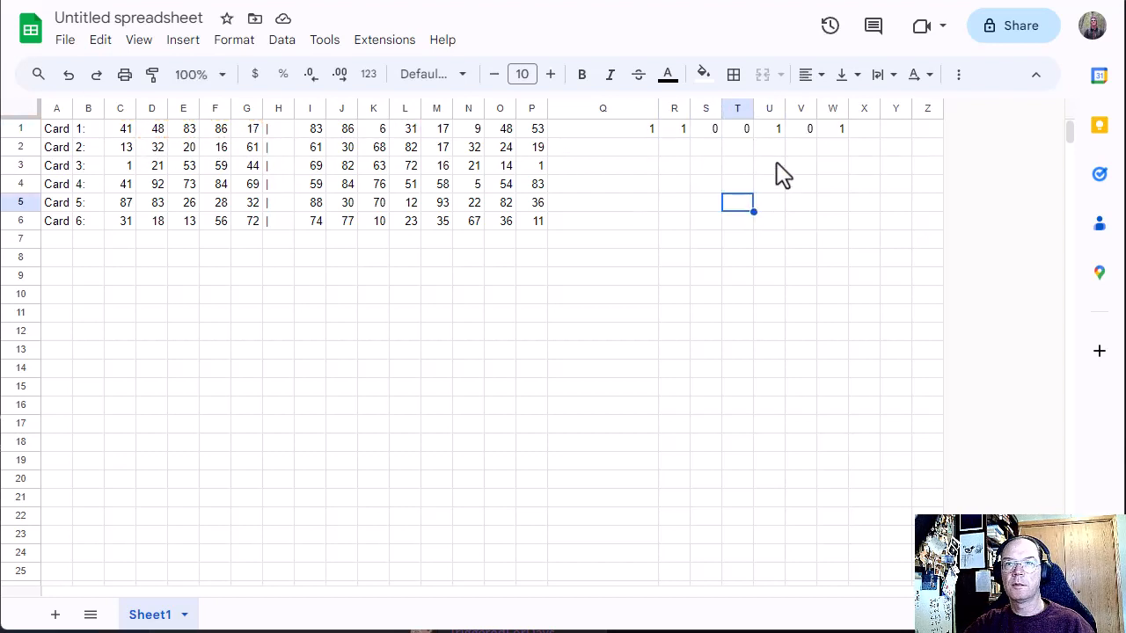
Step: Inspect the copied formulas in U1, V1 and W1 to verify their winning-number range and the cell each one looks for
{"action": "double_click", "coordinate": [778, 132]}
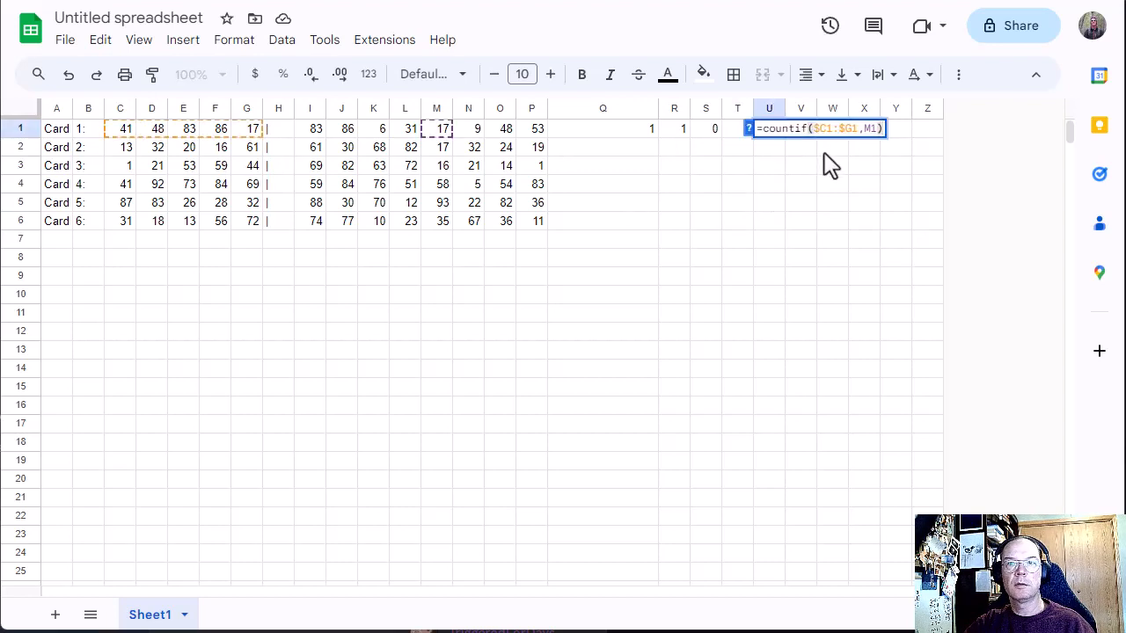
{"action": "left_click", "coordinate": [821, 153]}
{"action": "double_click", "coordinate": [803, 136]}
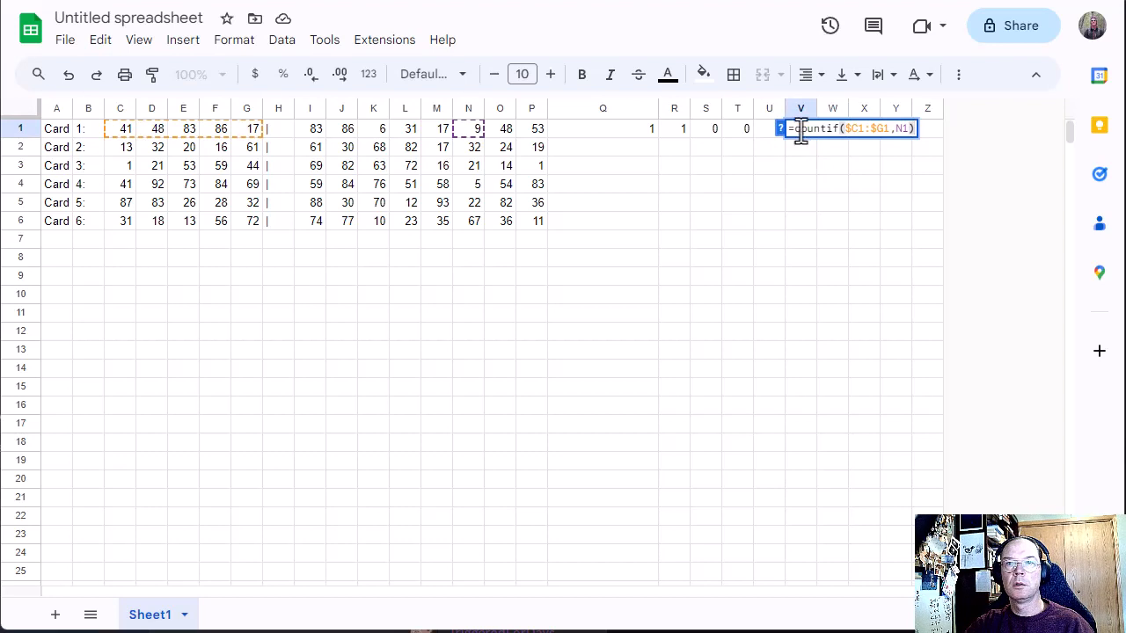
{"action": "left_click", "coordinate": [809, 166]}
{"action": "left_click", "coordinate": [837, 137]}
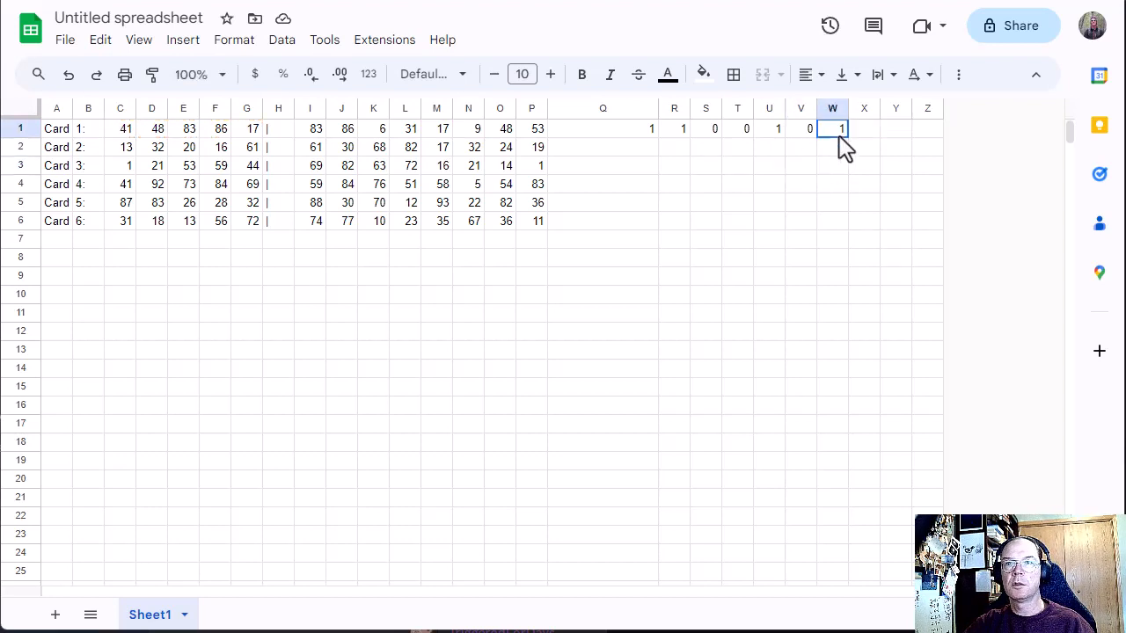
{"action": "double_click", "coordinate": [838, 137]}
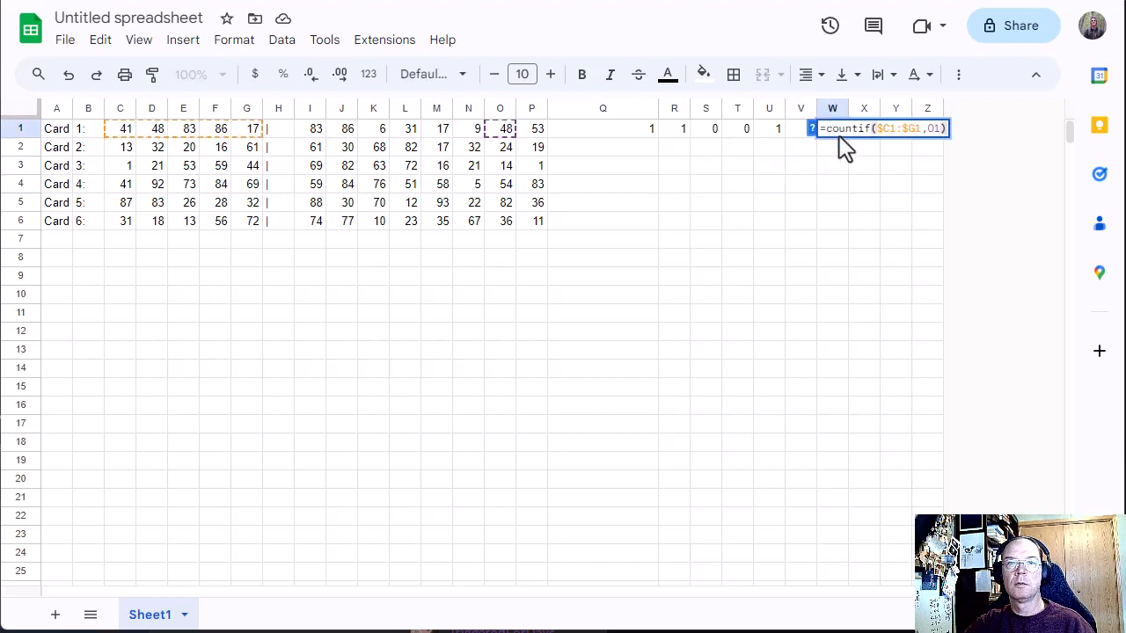
{"action": "left_click", "coordinate": [825, 149]}
{"action": "left_click", "coordinate": [860, 133]}
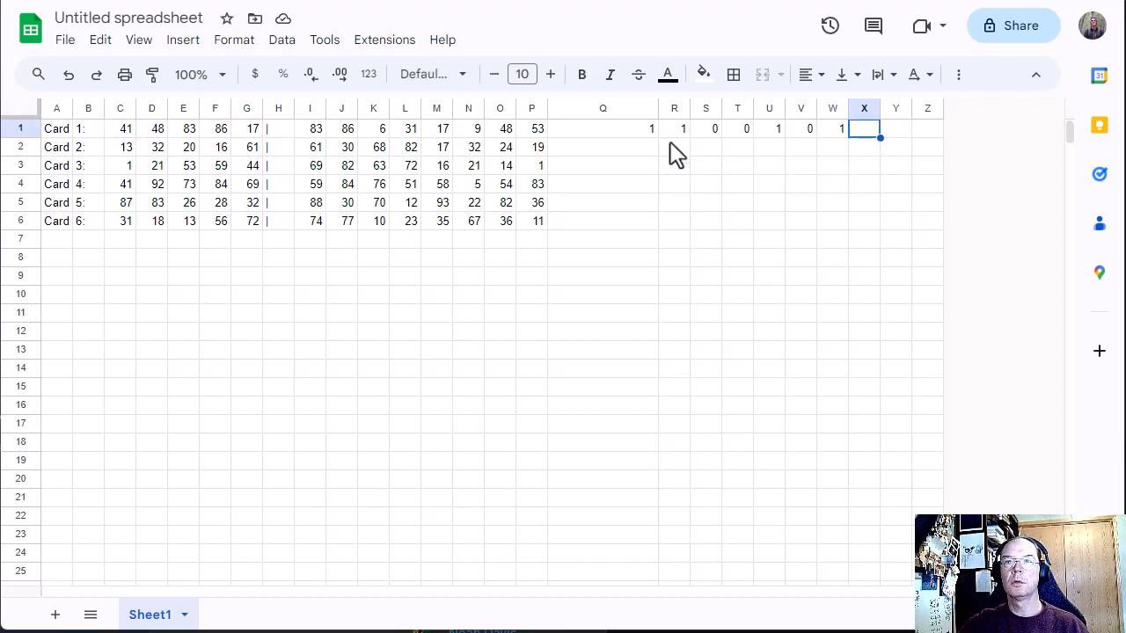
Step: Copy the Card 1 match formulas in Q1:W1 down to rows 2 through 6 for the remaining cards
{"action": "left_click_drag", "start_coordinate": [648, 136], "coordinate": [835, 145]}
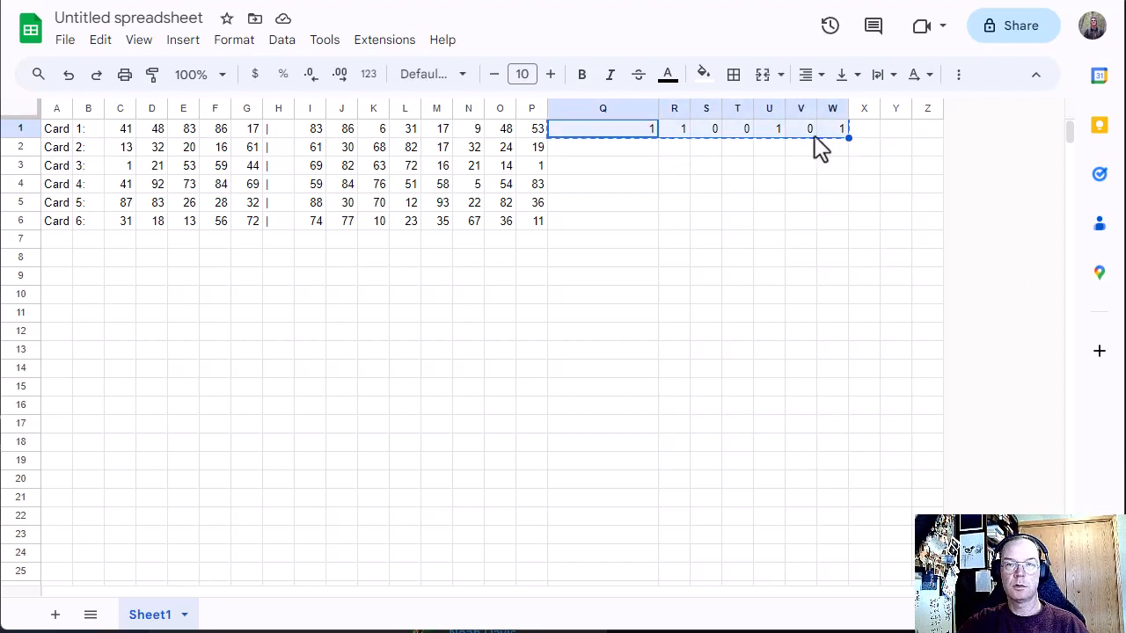
{"action": "key", "text": "ctrl+c"}
{"action": "left_click_drag", "start_coordinate": [647, 151], "coordinate": [824, 224]}
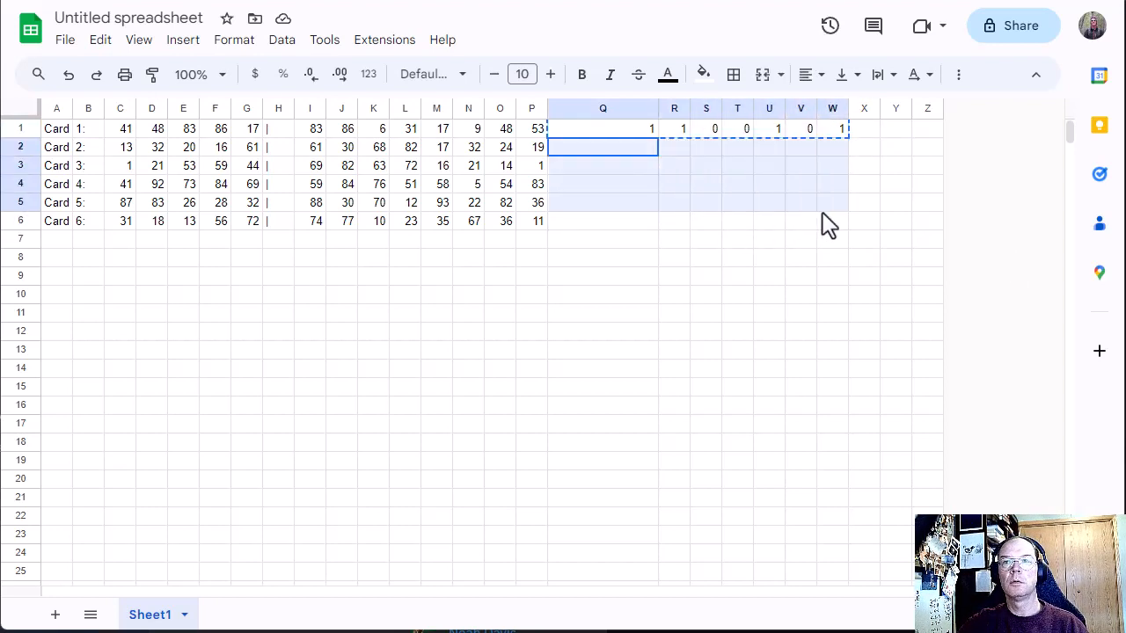
{"action": "key", "text": "ctrl+v"}
Step: Inspect Card 2's copied formulas in Q2 and V2 to verify that they refer to row 2, and look over the rows below
{"action": "left_click", "coordinate": [683, 148]}
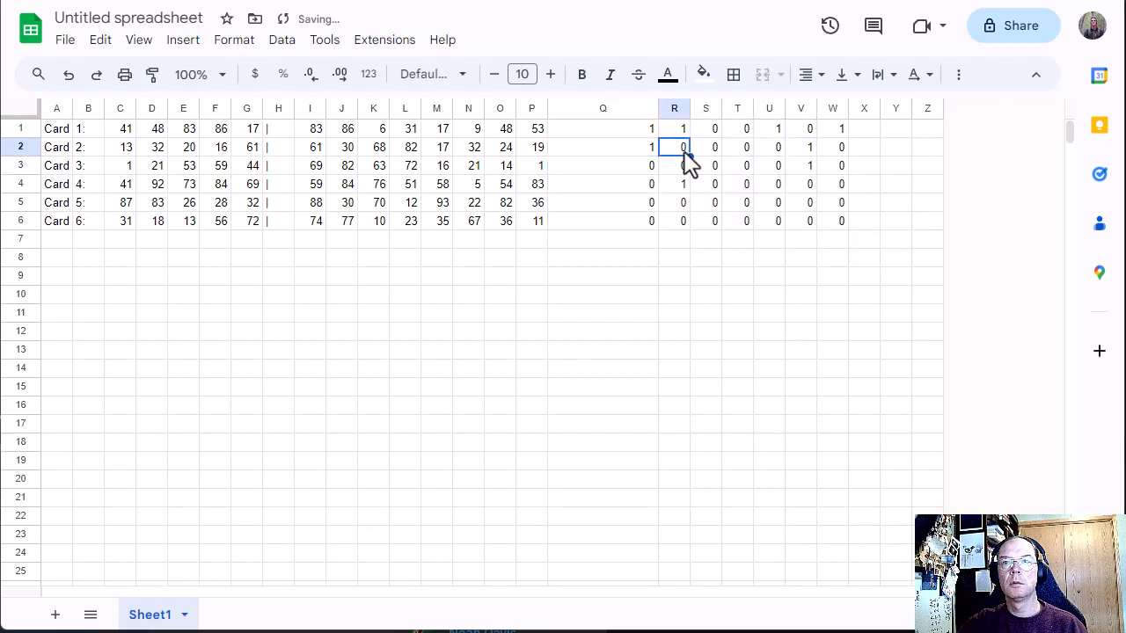
{"action": "left_click", "coordinate": [631, 148]}
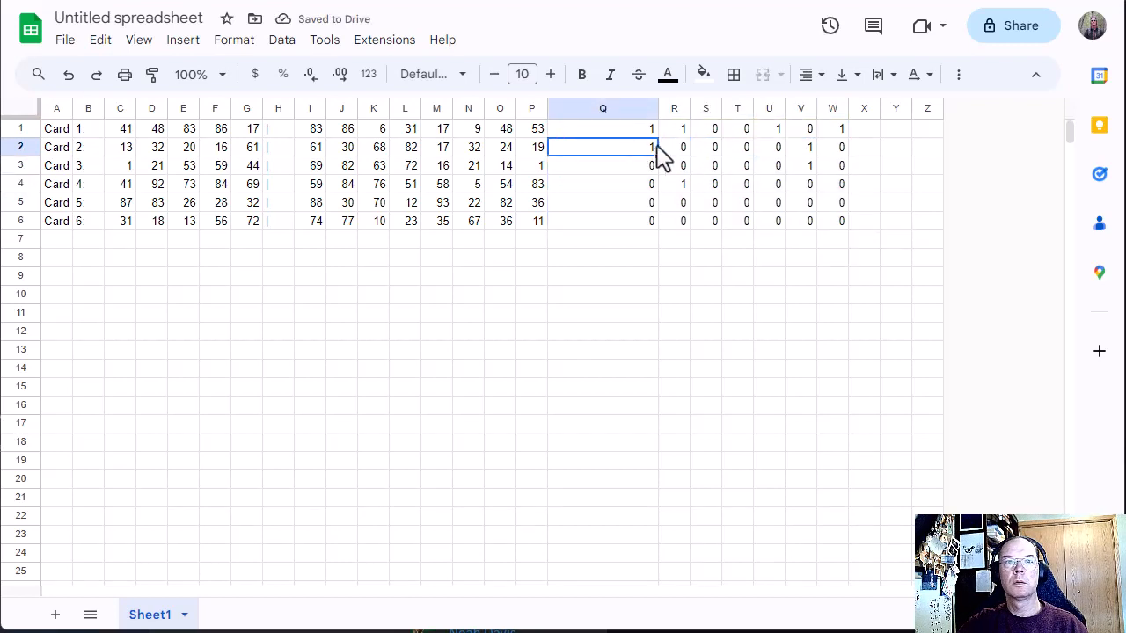
{"action": "double_click", "coordinate": [647, 155]}
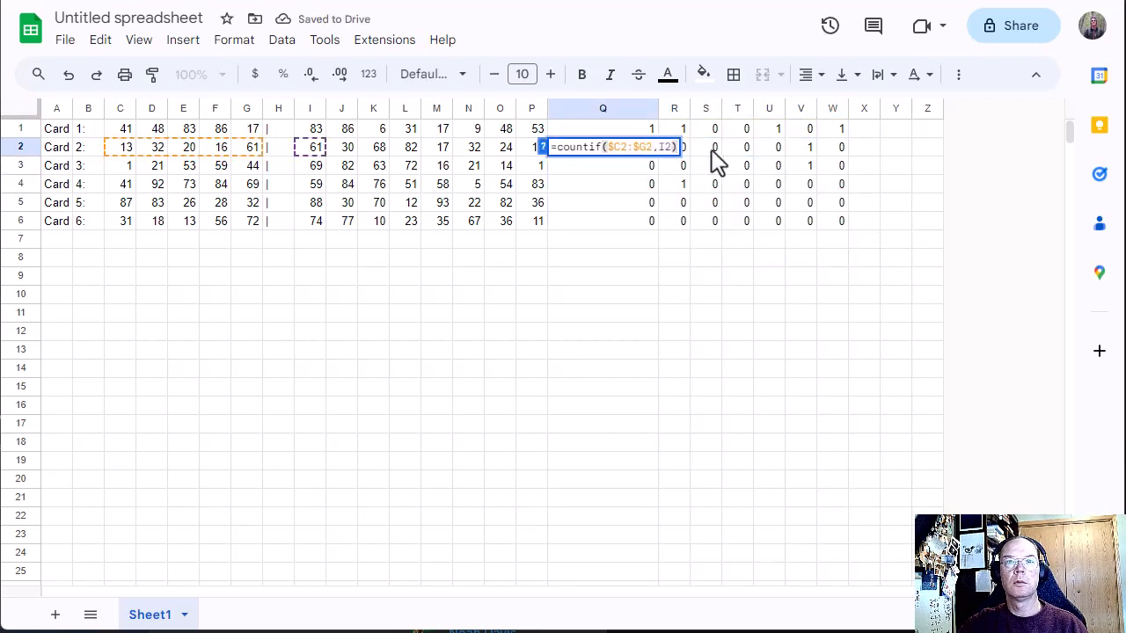
{"action": "left_click", "coordinate": [809, 153]}
{"action": "double_click", "coordinate": [807, 150]}
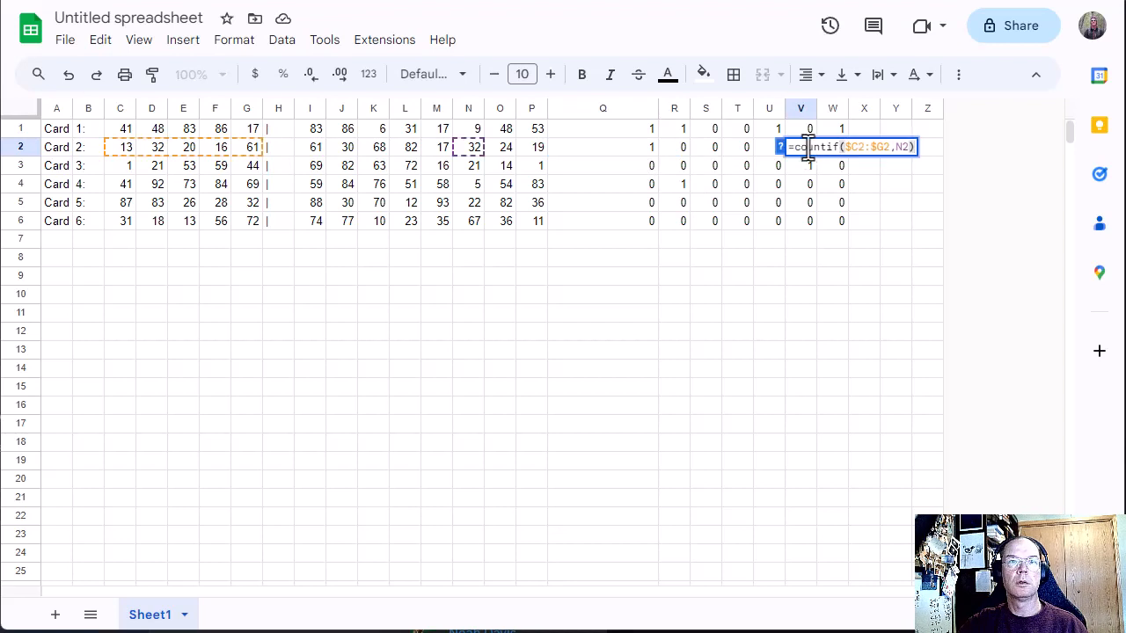
{"action": "left_click", "coordinate": [769, 185]}
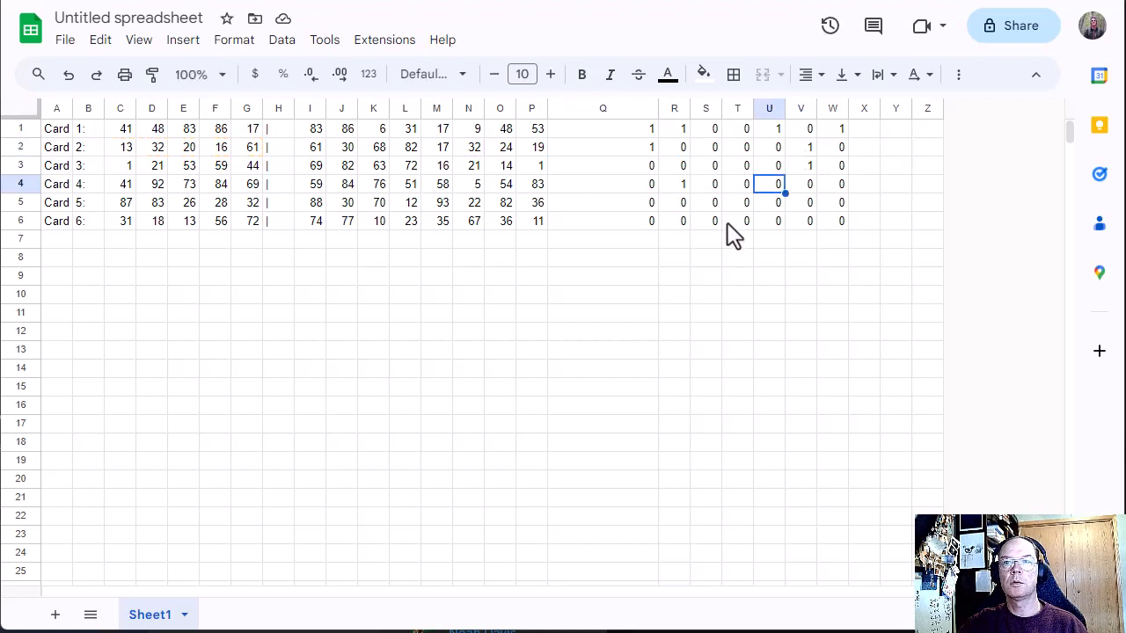
{"action": "double_click", "coordinate": [732, 208]}
{"action": "left_click", "coordinate": [633, 204]}
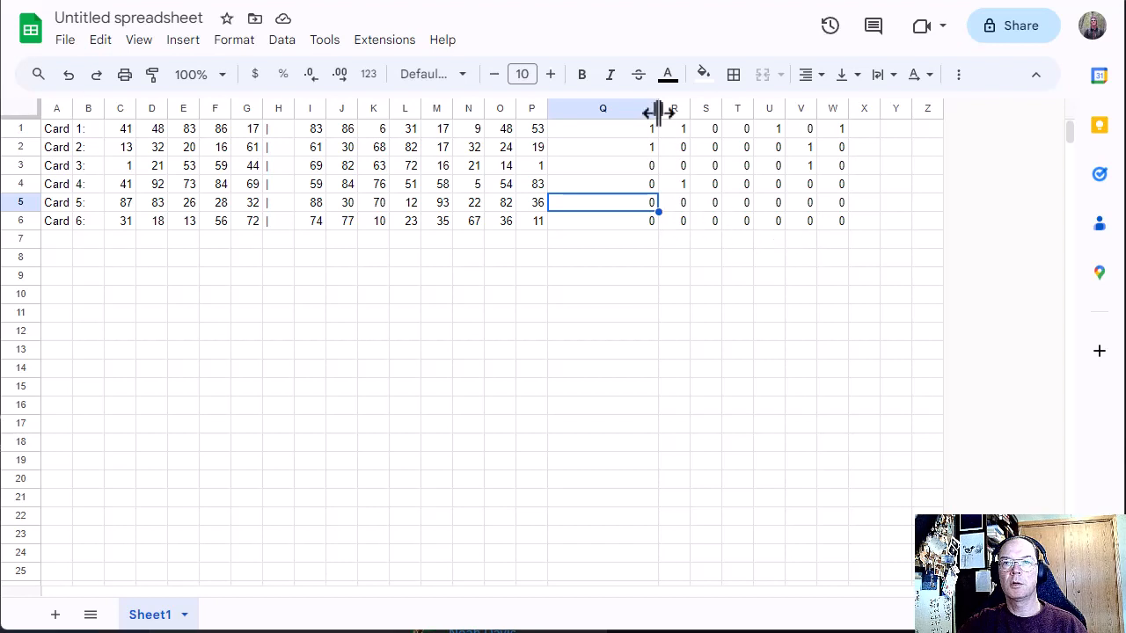
Step: Narrow column Q to about the width of the other match columns and widen the empty column Y
{"action": "left_click_drag", "start_coordinate": [659, 109], "coordinate": [582, 109]}
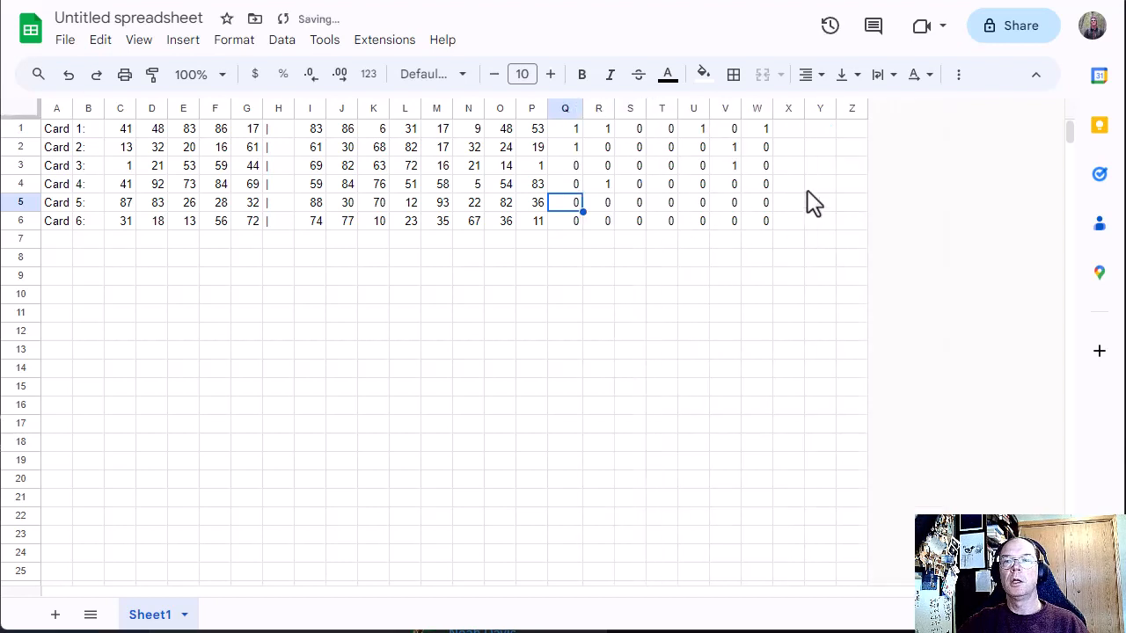
{"action": "left_click", "coordinate": [783, 130]}
{"action": "left_click", "coordinate": [823, 144]}
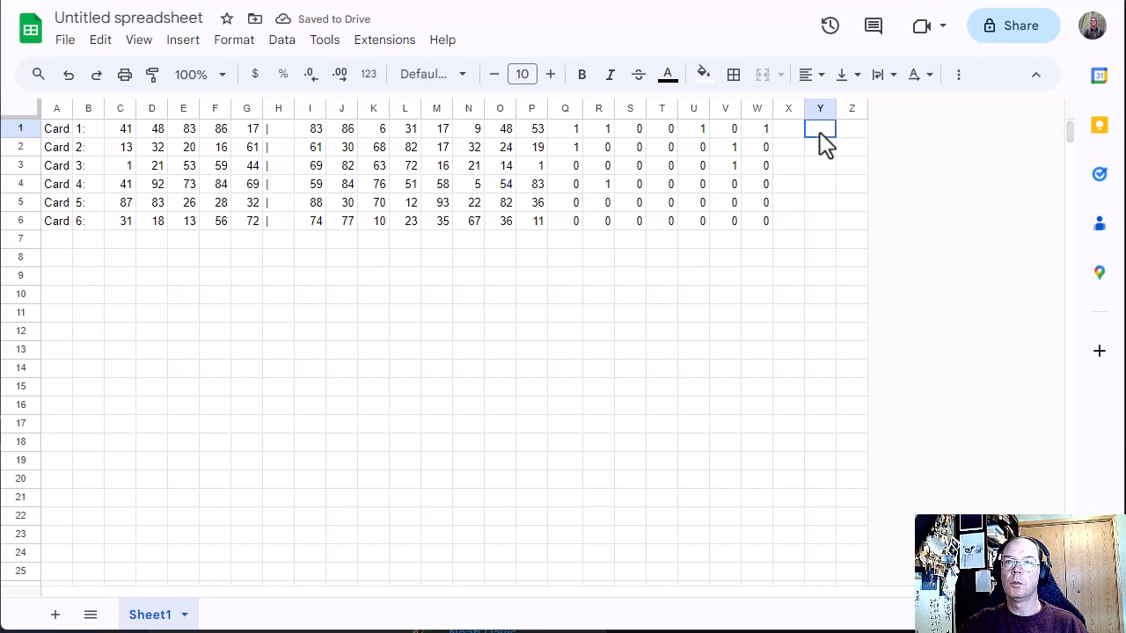
{"action": "left_click_drag", "start_coordinate": [837, 110], "coordinate": [891, 109]}
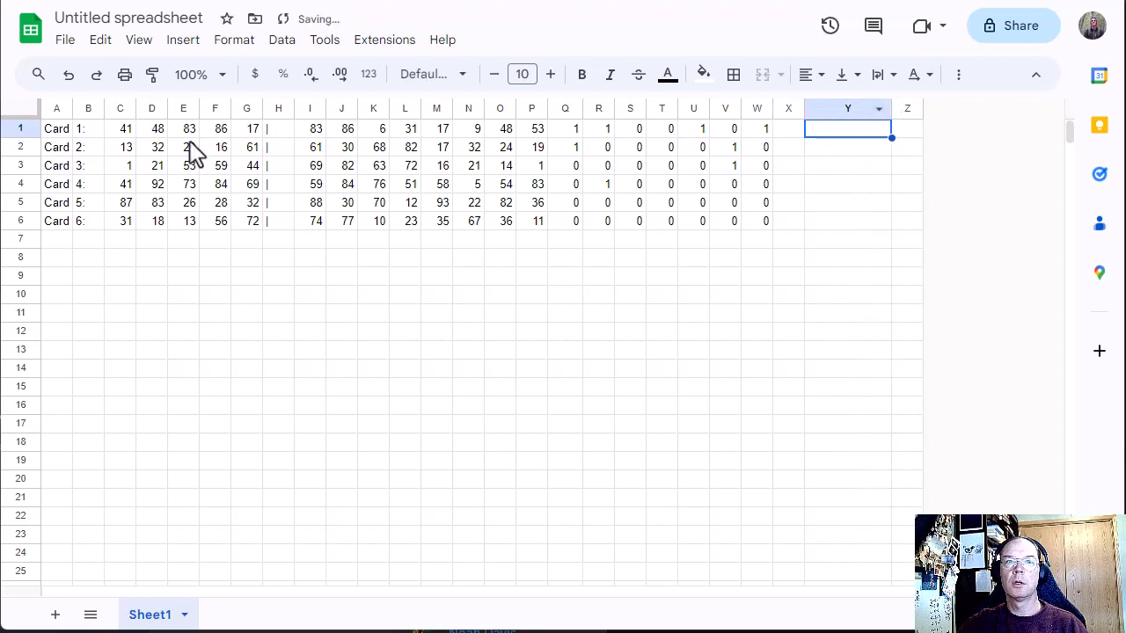
Step: Go through the matches marked for Card 1 in Q1, R1, U1 and W1
{"action": "left_click", "coordinate": [569, 132]}
{"action": "left_click", "coordinate": [602, 131]}
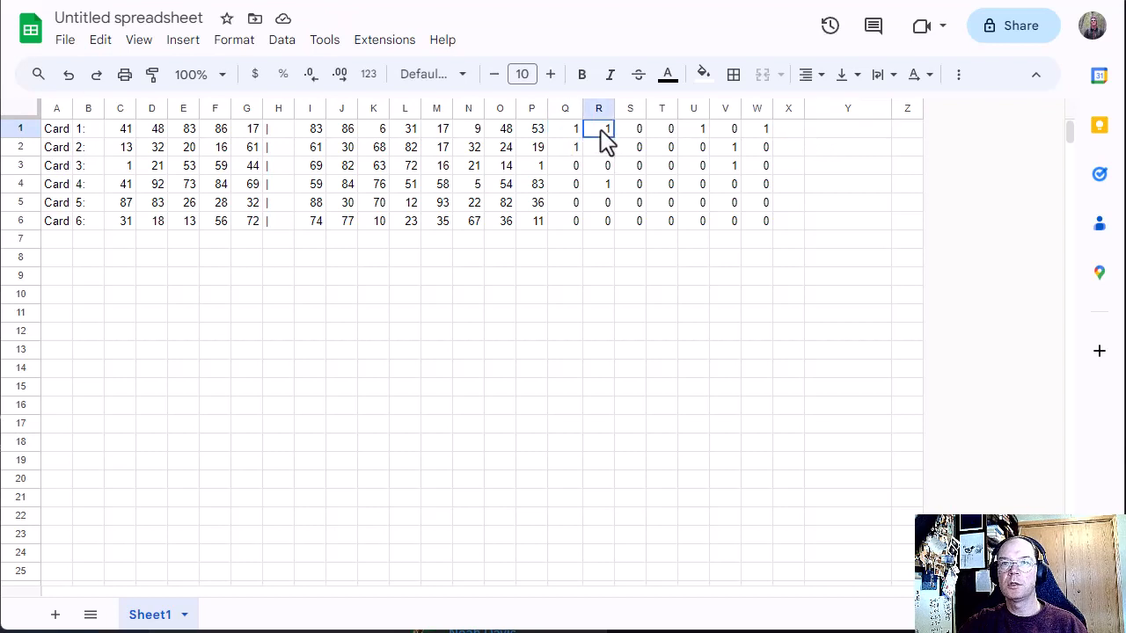
{"action": "left_click", "coordinate": [698, 134]}
{"action": "left_click", "coordinate": [755, 134]}
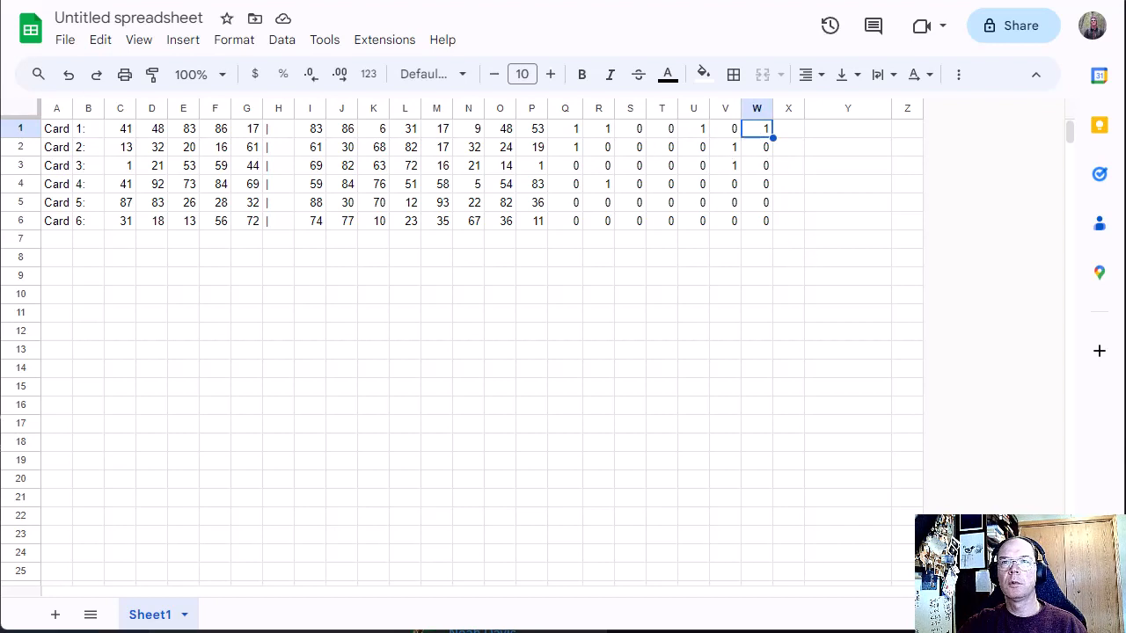
Step: Read the scoring rule and the example card values on the Advent of Code puzzle page, and return to the spreadsheet
{"action": "key", "text": "ctrl+Tab"}
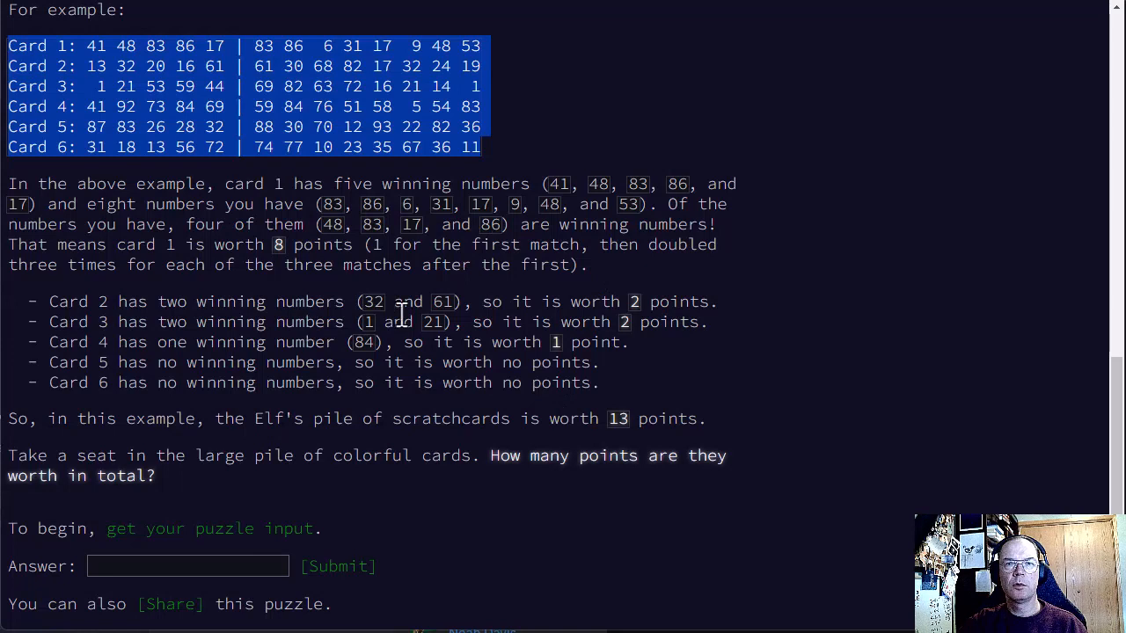
{"action": "scroll", "coordinate": [130, 342], "scroll_direction": "up", "scroll_amount": 2}
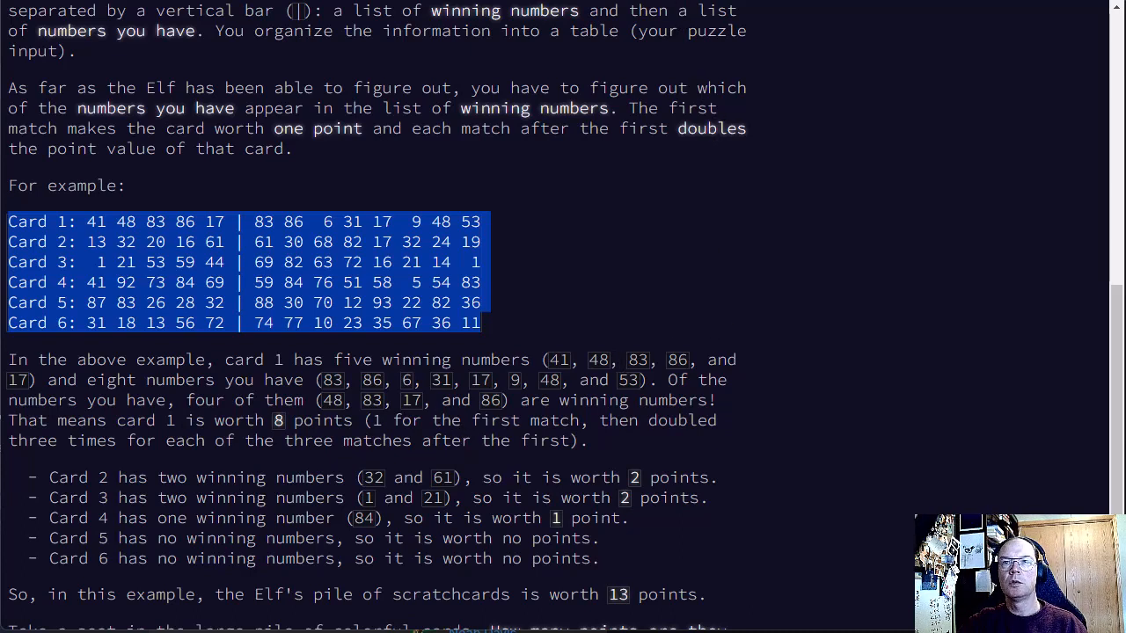
{"action": "key", "text": "alt+Tab"}
Step: Trace how the points double across Card 1's matches in Q1, R1, U1 and W1, ending at the empty cell Y1
{"action": "left_click", "coordinate": [572, 132]}
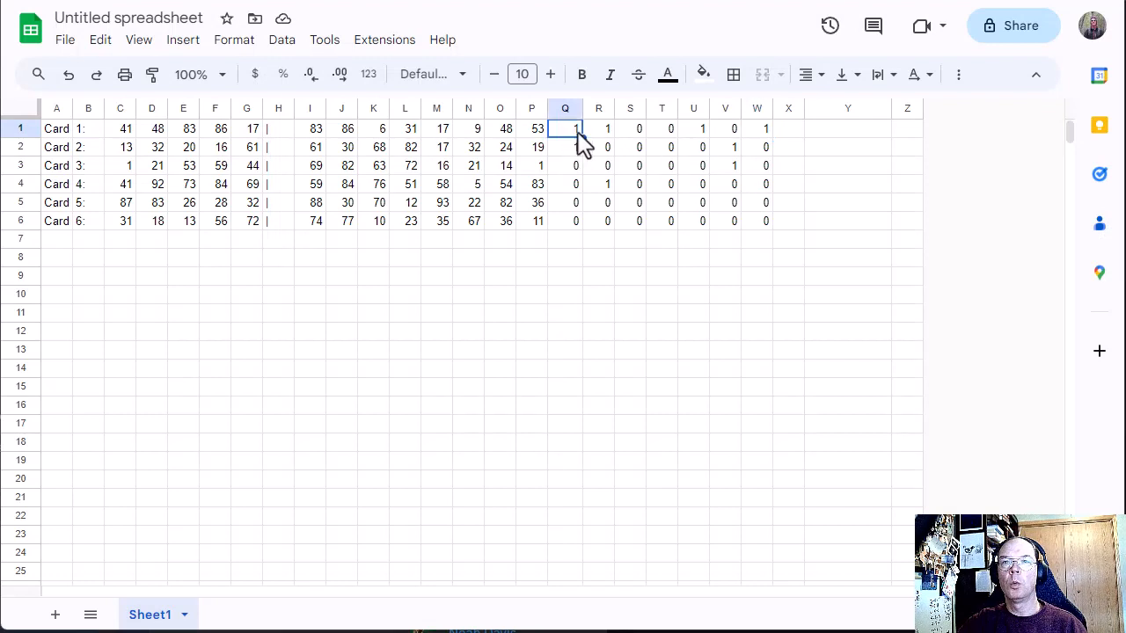
{"action": "left_click", "coordinate": [598, 130]}
{"action": "left_click", "coordinate": [693, 130]}
{"action": "left_click", "coordinate": [757, 130]}
{"action": "left_click", "coordinate": [788, 130]}
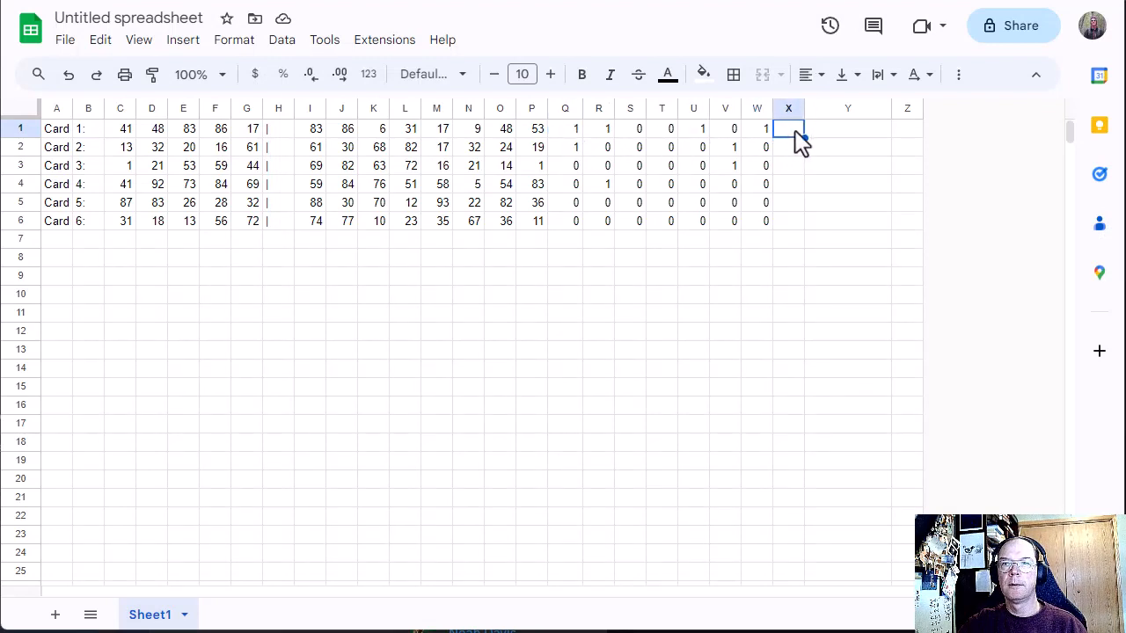
{"action": "left_click", "coordinate": [841, 130]}
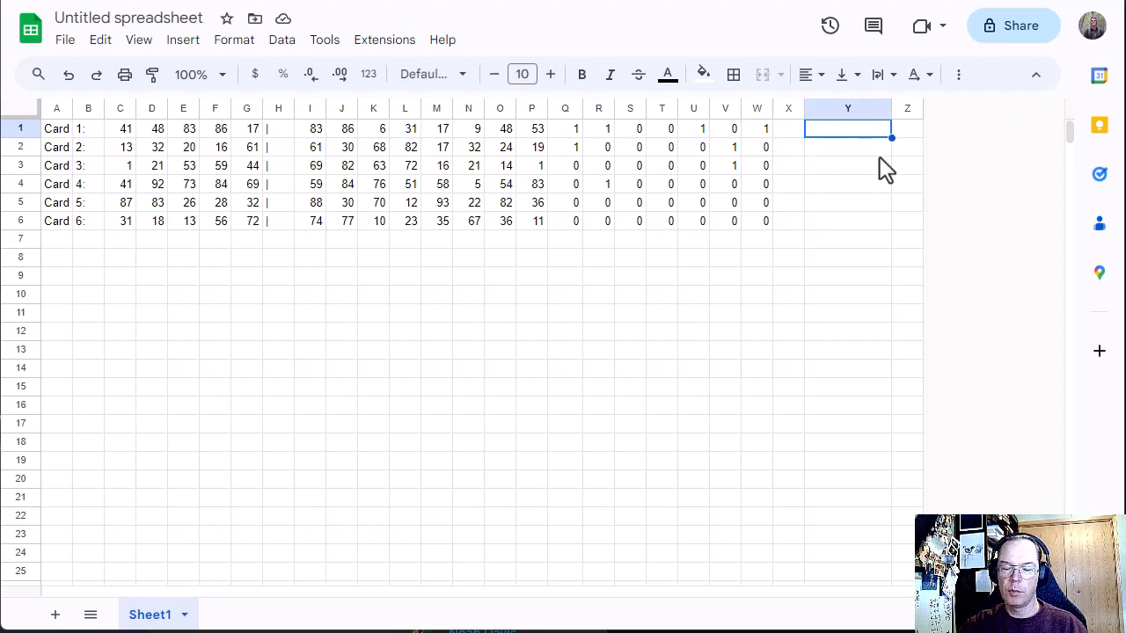
Step: Enter the formula =2^SUM(Q1:W1) in Y1 to calculate Card 1's points
{"action": "type", "text": "="}
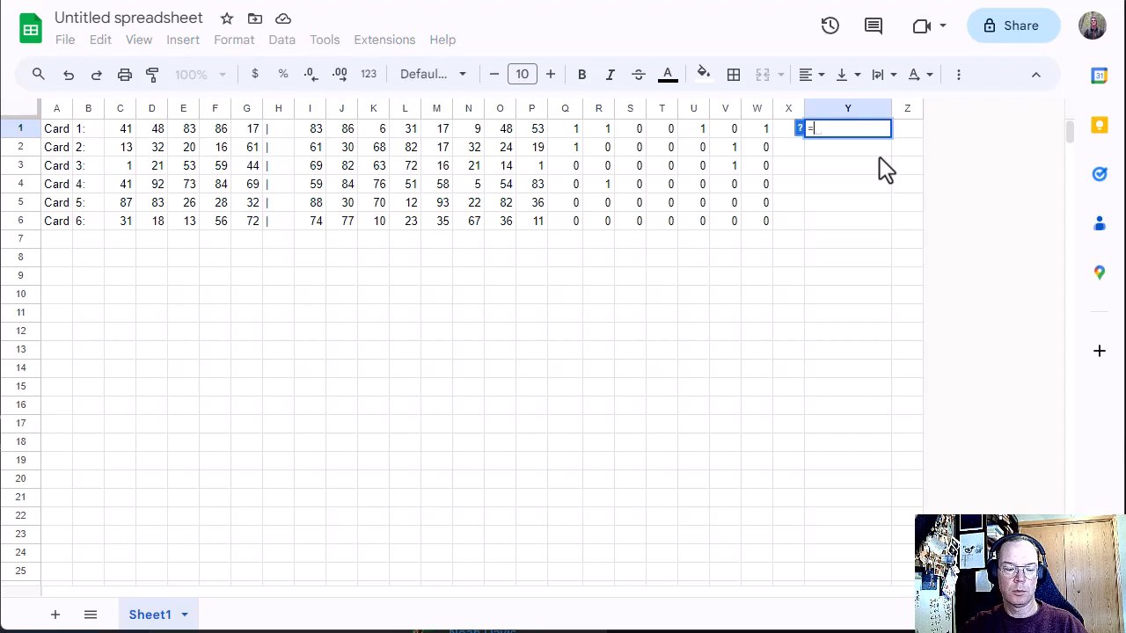
{"action": "type", "text": "2"}
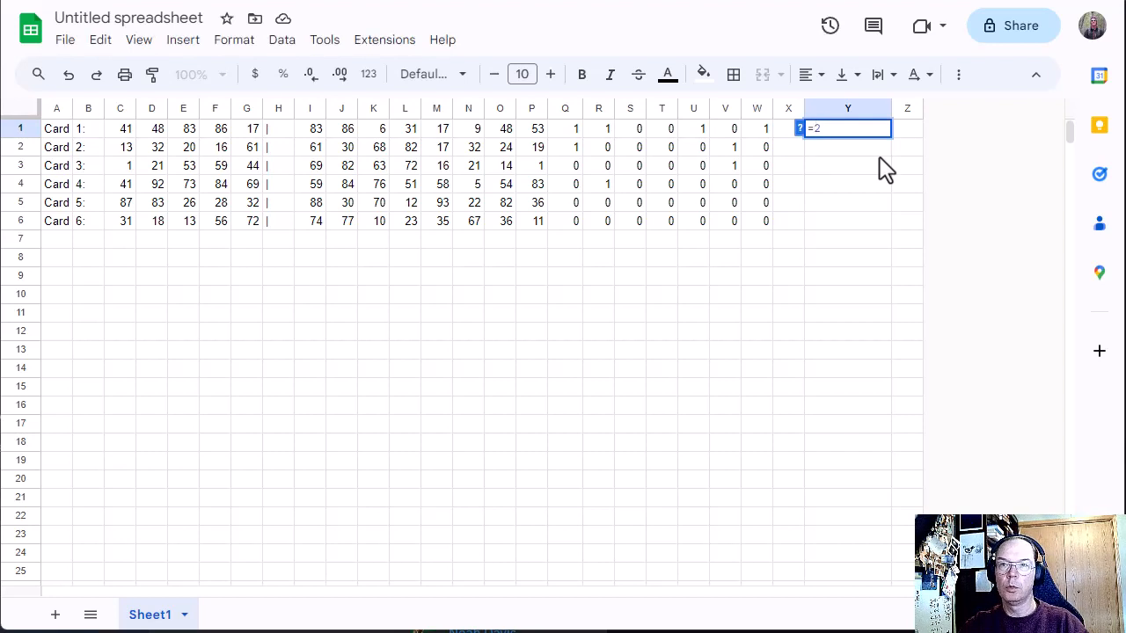
{"action": "type", "text": "^"}
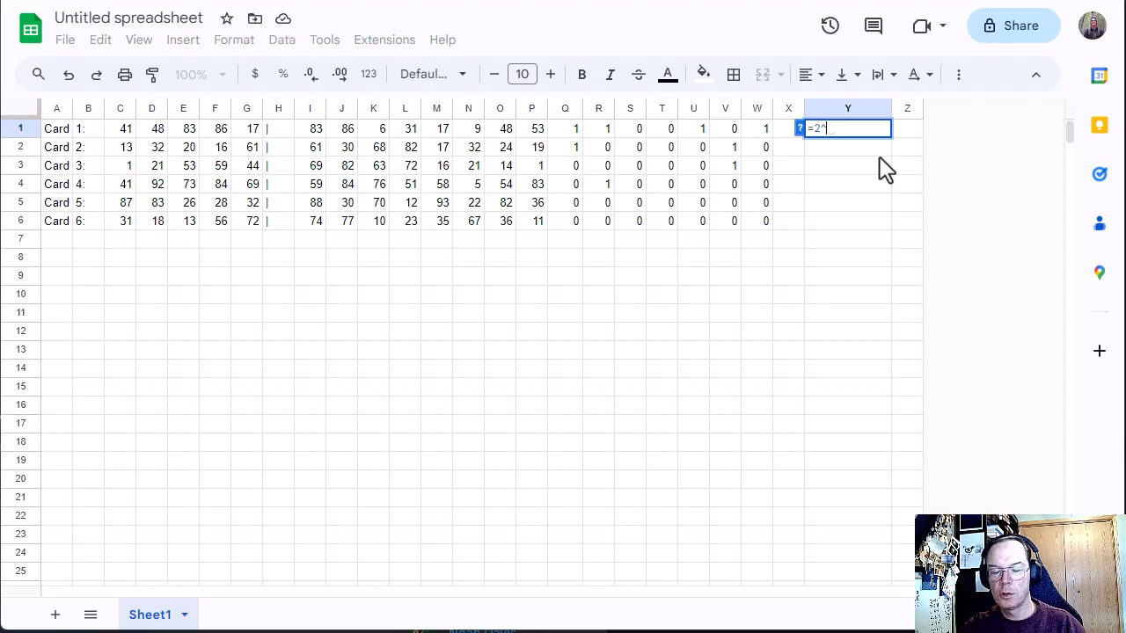
{"action": "type", "text": "SUM("}
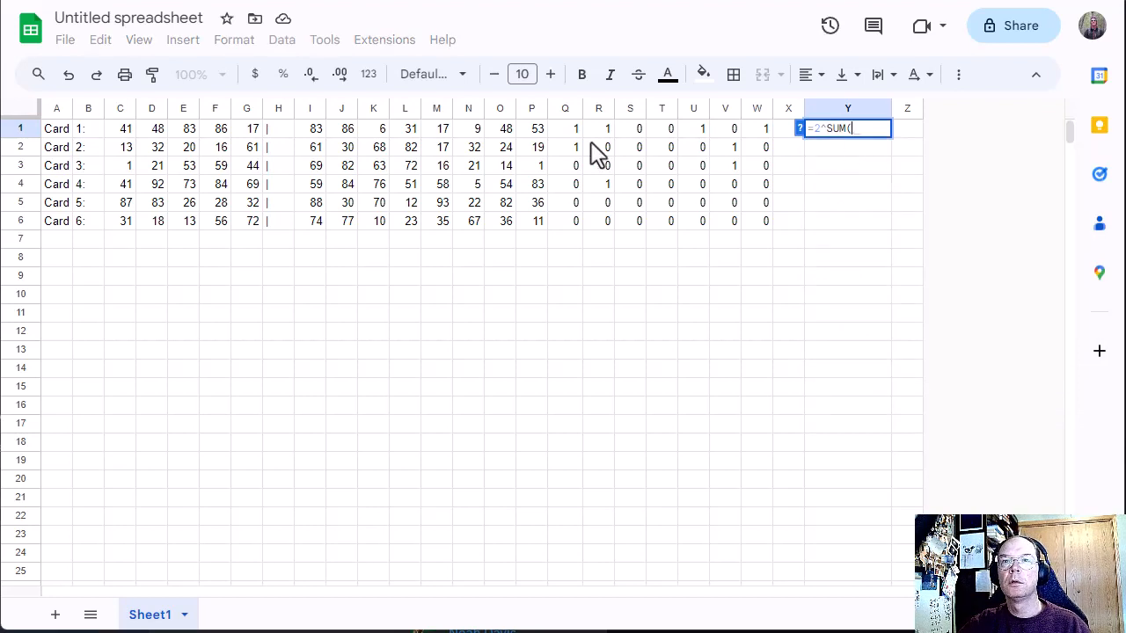
{"action": "left_click_drag", "start_coordinate": [570, 129], "coordinate": [758, 136]}
{"action": "type", "text": ")"}
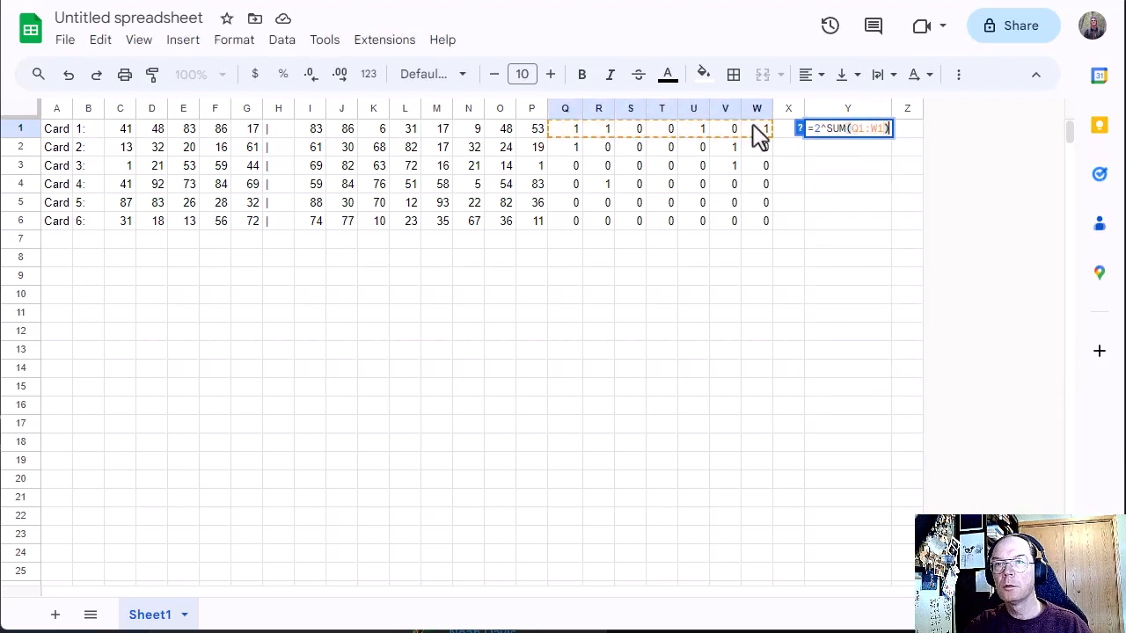
{"action": "key", "text": "Return"}
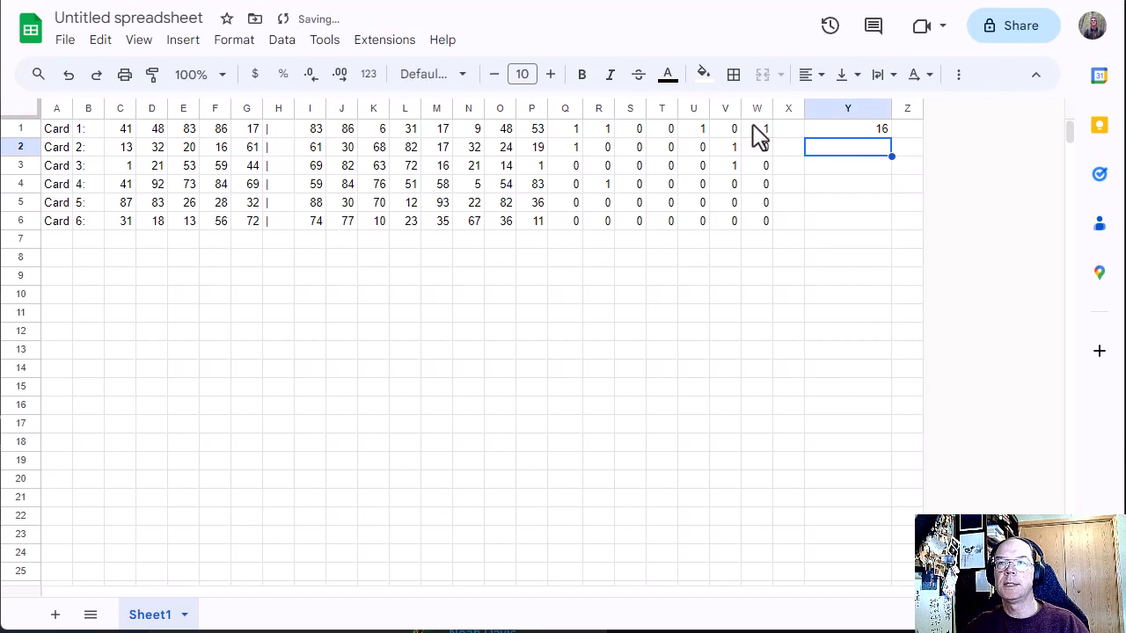
Step: Copy the power-of-two formula from Y1 into Y2:Y6 for the remaining cards
{"action": "key", "text": "Up"}
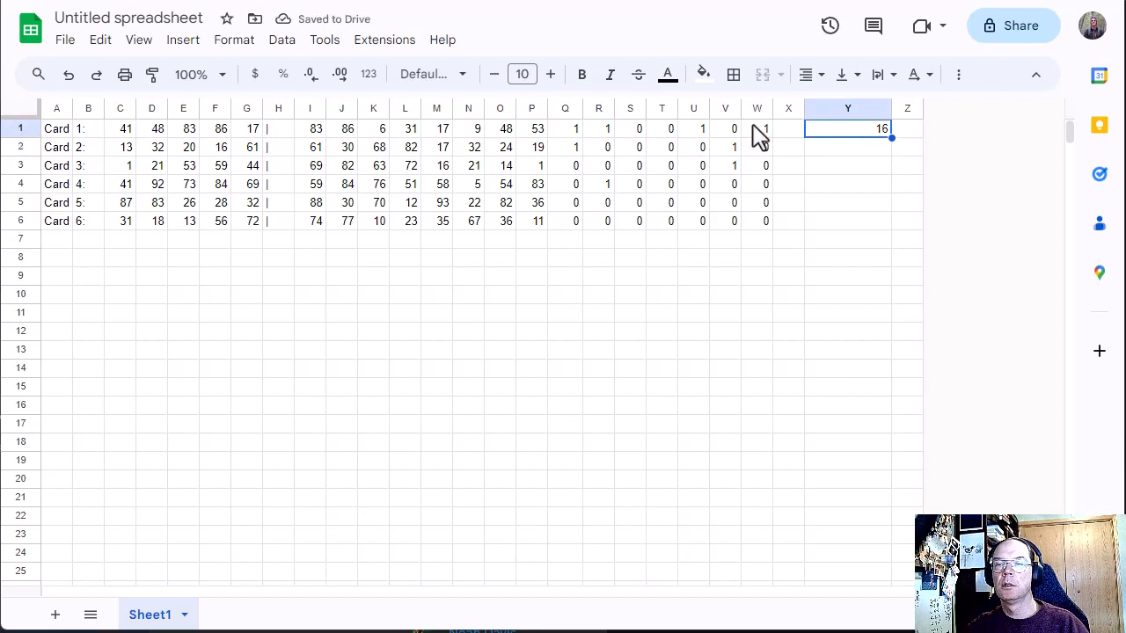
{"action": "key", "text": "ctrl+c"}
{"action": "key", "text": "Down"}
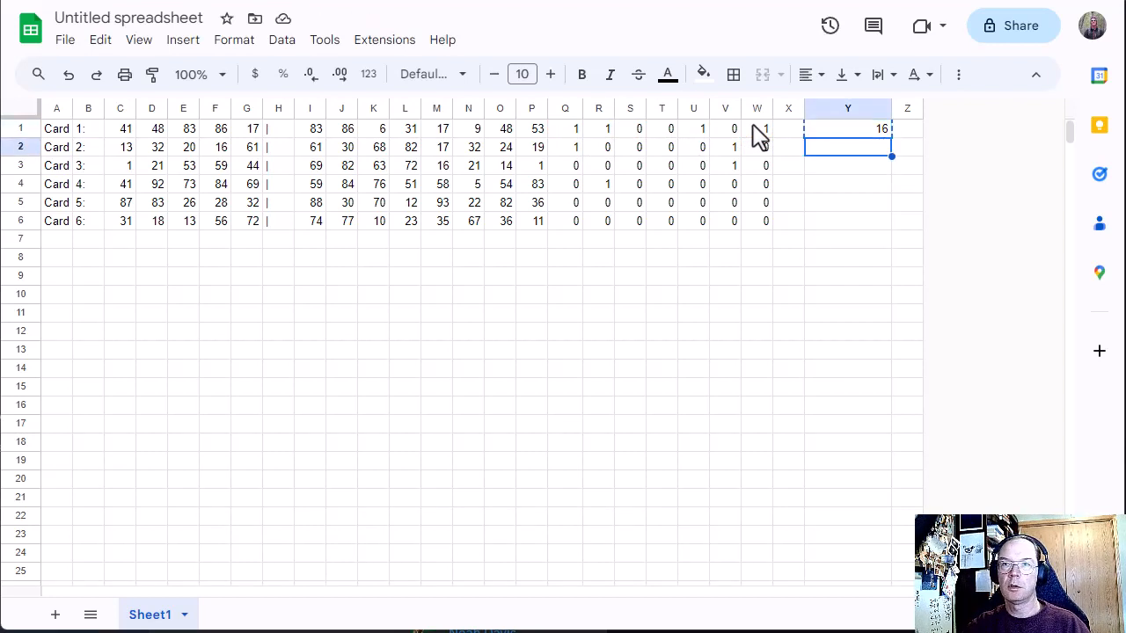
{"action": "key", "text": "shift+Down"}
{"action": "key", "text": "shift+Down"}
{"action": "key", "text": "shift+Down"}
{"action": "key", "text": "shift+Down"}
{"action": "key", "text": "ctrl+v"}
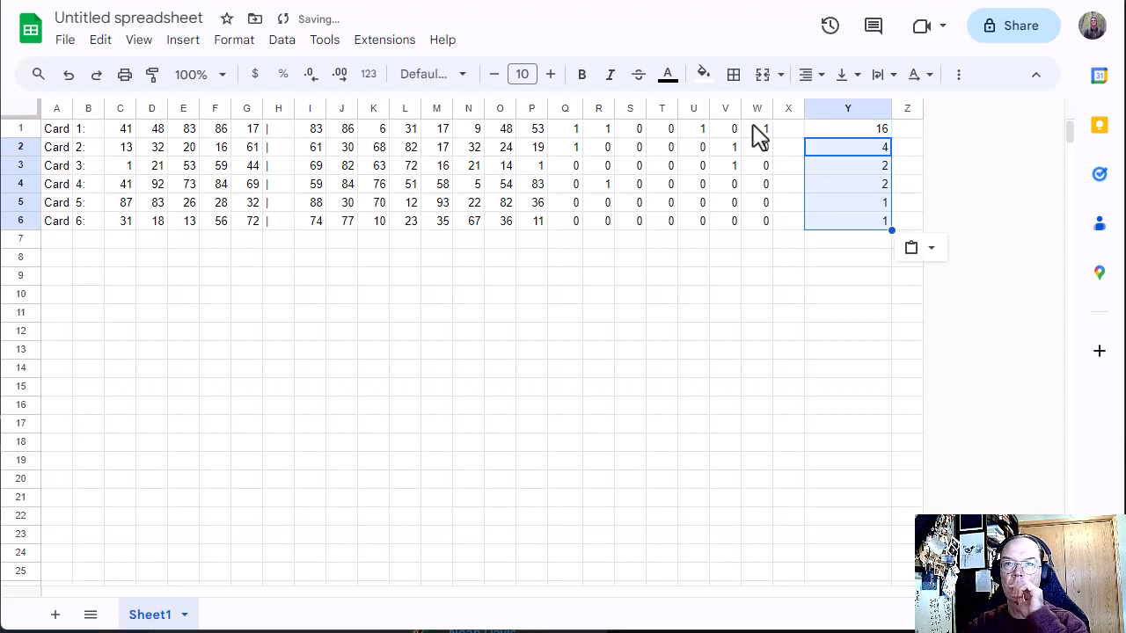
Step: Inspect the formula in Y5 and the match cells Q5:W5 it sums for Card 5
{"action": "key", "text": "Down"}
{"action": "key", "text": "Down"}
{"action": "key", "text": "Down"}
{"action": "key", "text": "Down"}
{"action": "key", "text": "Up"}
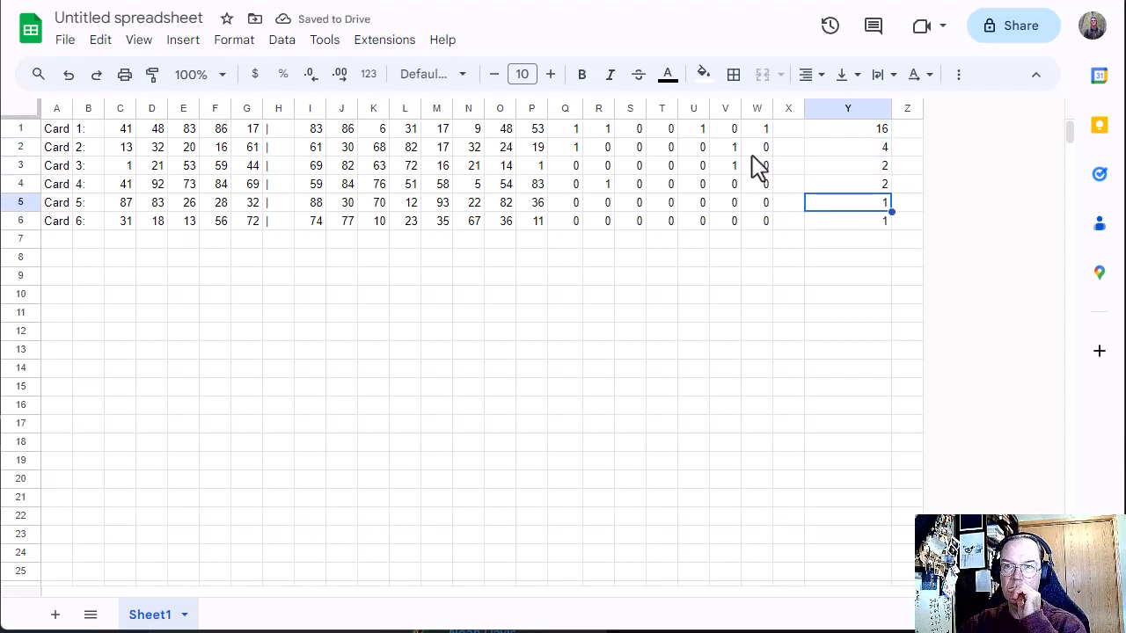
{"action": "double_click", "coordinate": [882, 203]}
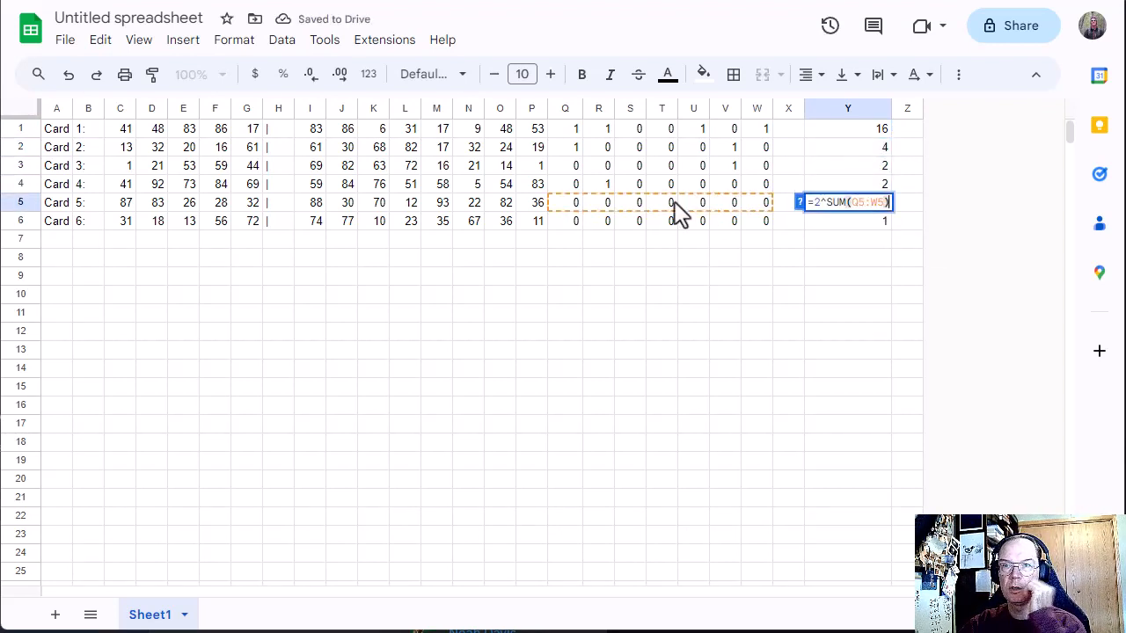
{"action": "key", "text": "Return"}
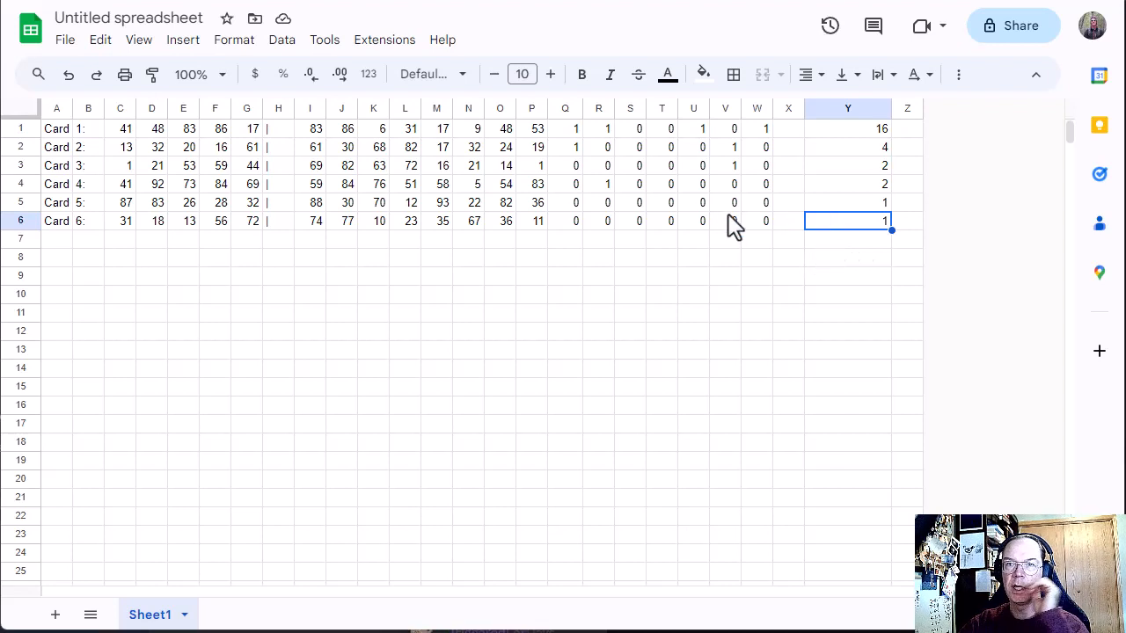
{"action": "left_click_drag", "start_coordinate": [576, 208], "coordinate": [758, 209]}
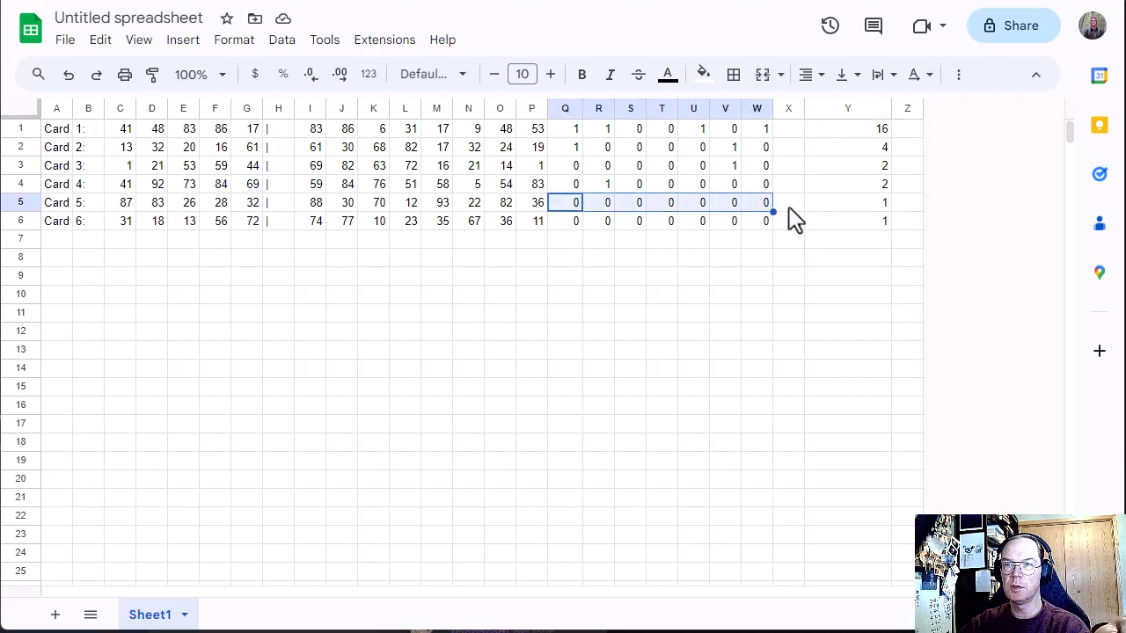
Step: Change the formula in Y1 to =2^(SUM(Q1:W1)-1) so the exponent is one less than the match count
{"action": "double_click", "coordinate": [873, 132]}
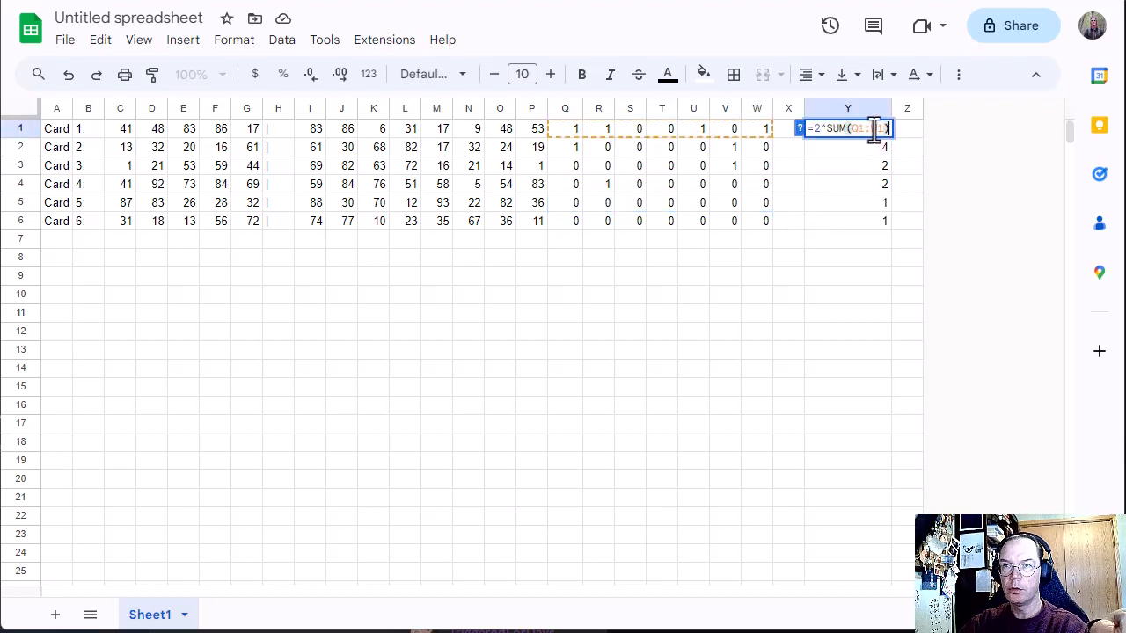
{"action": "left_click", "coordinate": [826, 129]}
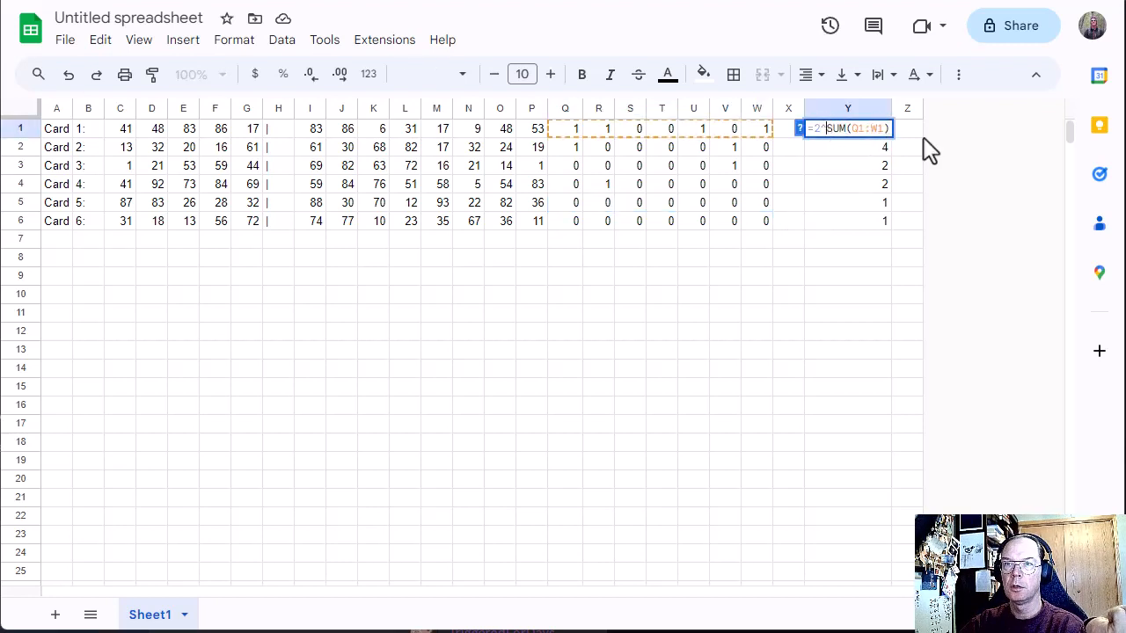
{"action": "type", "text": "("}
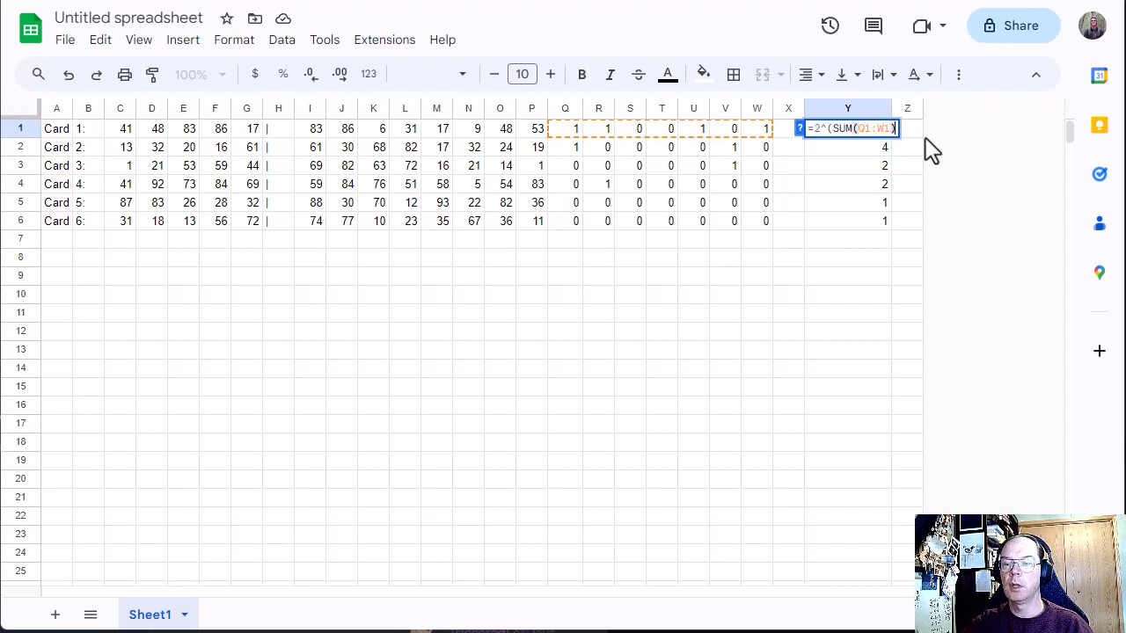
{"action": "type", "text": "1"}
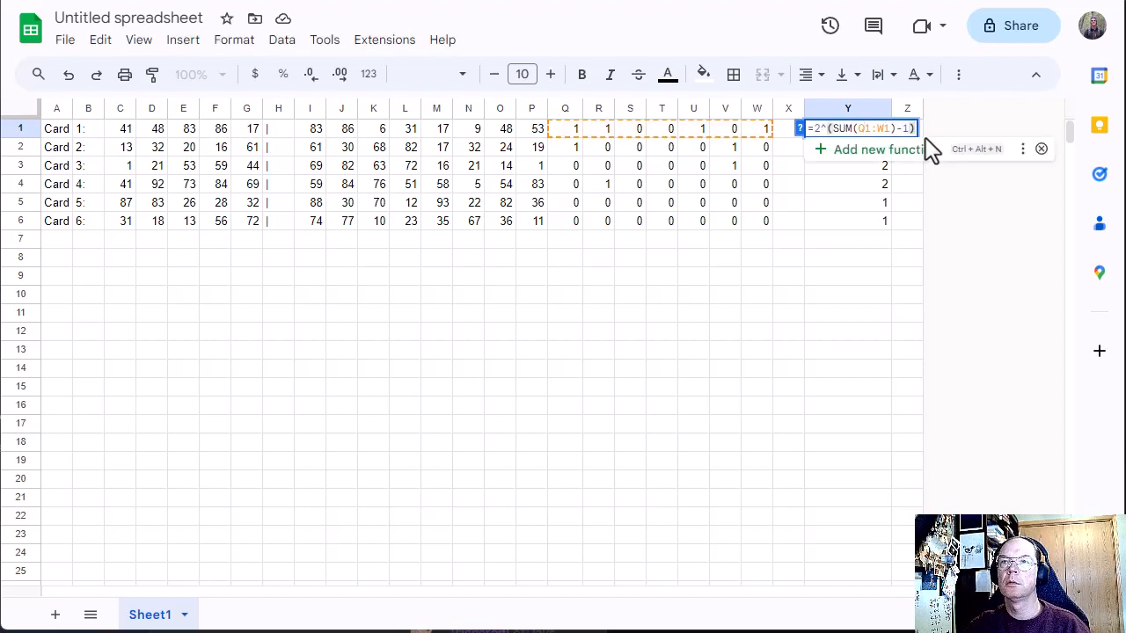
{"action": "type", "text": ")"}
{"action": "key", "text": "Return"}
Step: Copy the revised points formula from Y1 into Y2:Y6
{"action": "key", "text": "Up"}
{"action": "key", "text": "ctrl+c"}
{"action": "key", "text": "Down"}
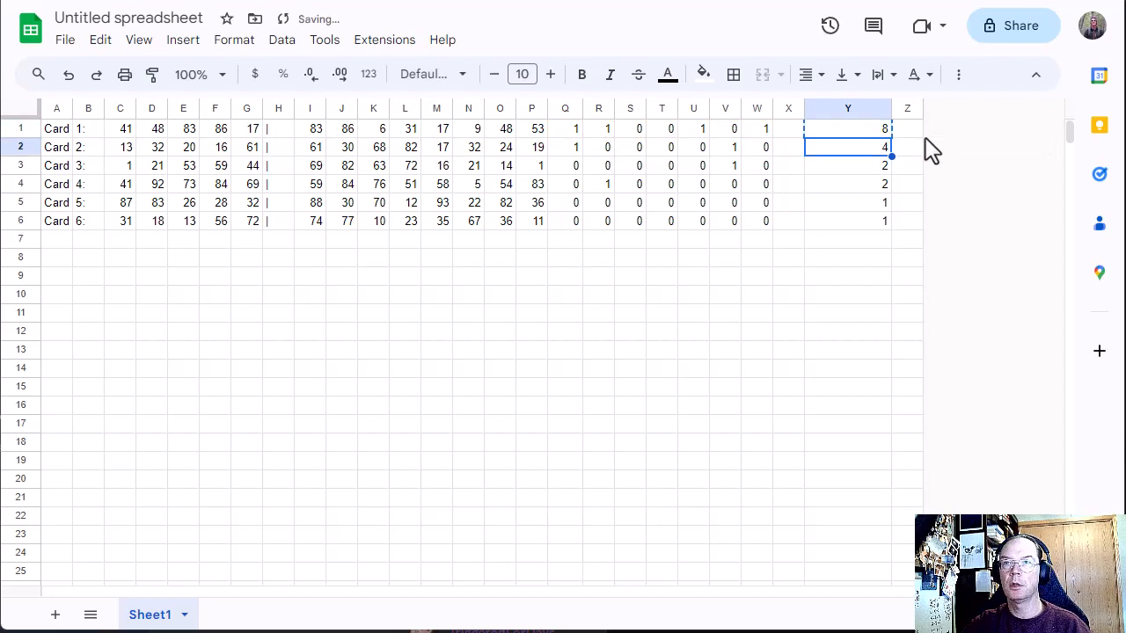
{"action": "key", "text": "shift+Down"}
{"action": "key", "text": "shift+Down"}
{"action": "key", "text": "shift+Down"}
{"action": "key", "text": "shift+Down"}
{"action": "key", "text": "ctrl+v"}
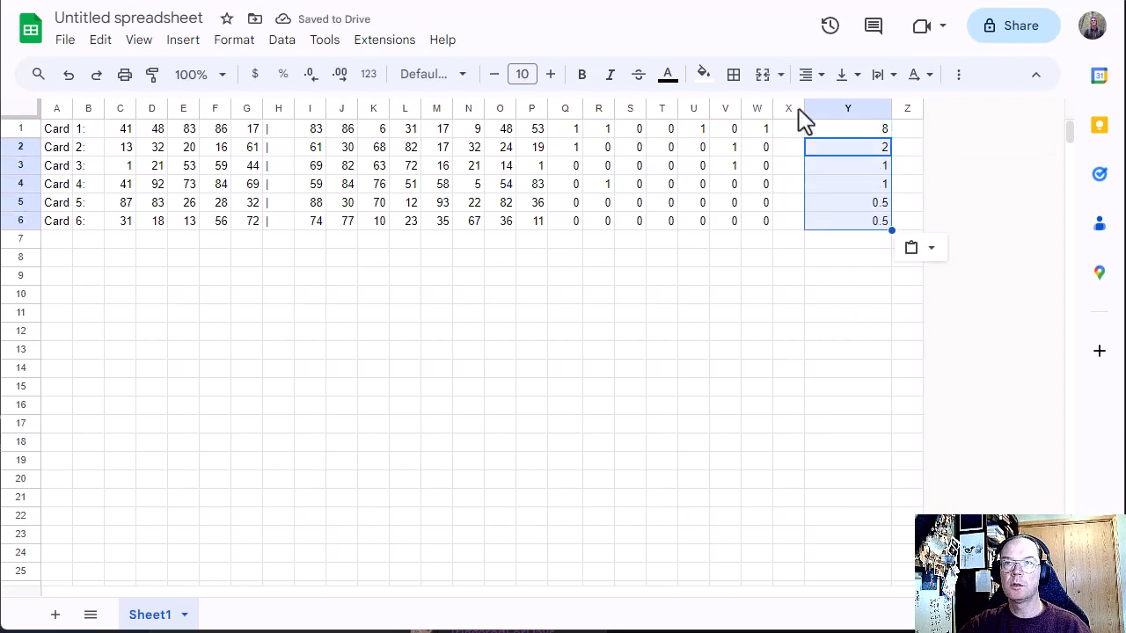
Step: Compare the calculated points with the puzzle page's example, checking Card 3's matching numbers there and in row 3 of the spreadsheet
{"action": "key", "text": "alt+Tab"}
{"action": "left_click", "coordinate": [456, 475]}
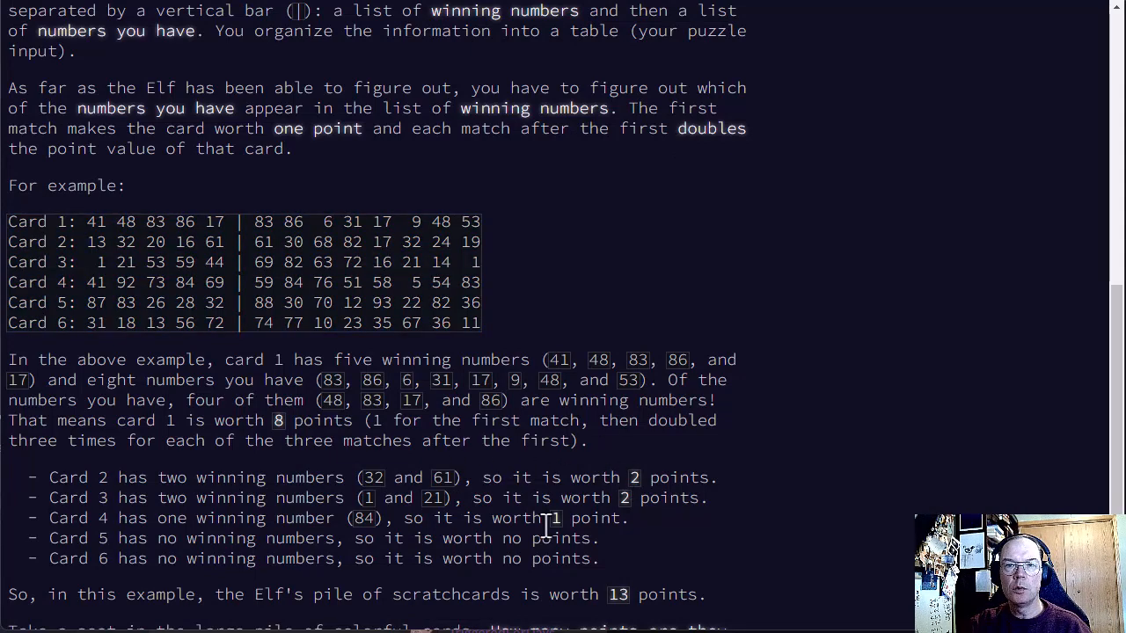
{"action": "left_click", "coordinate": [805, 0]}
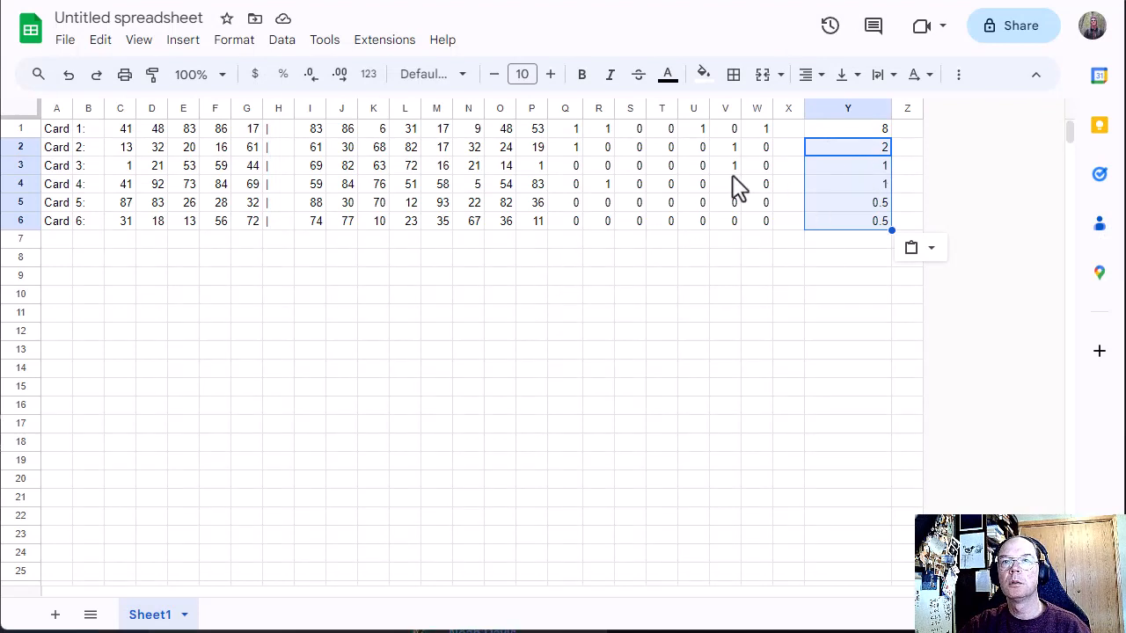
{"action": "left_click", "coordinate": [528, 0]}
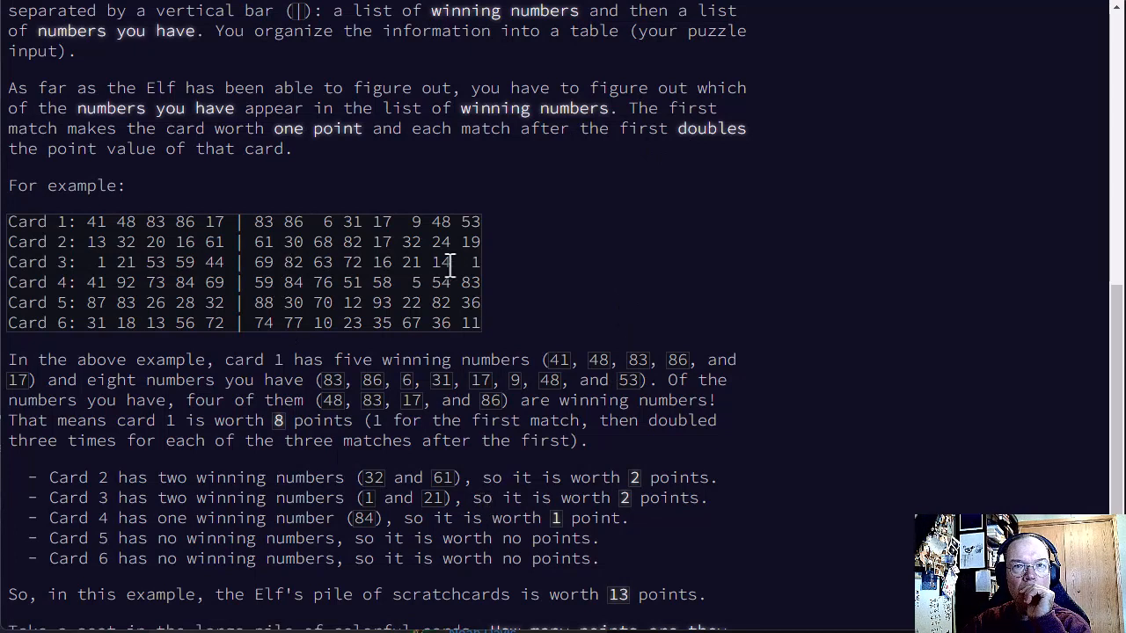
{"action": "double_click", "coordinate": [480, 266]}
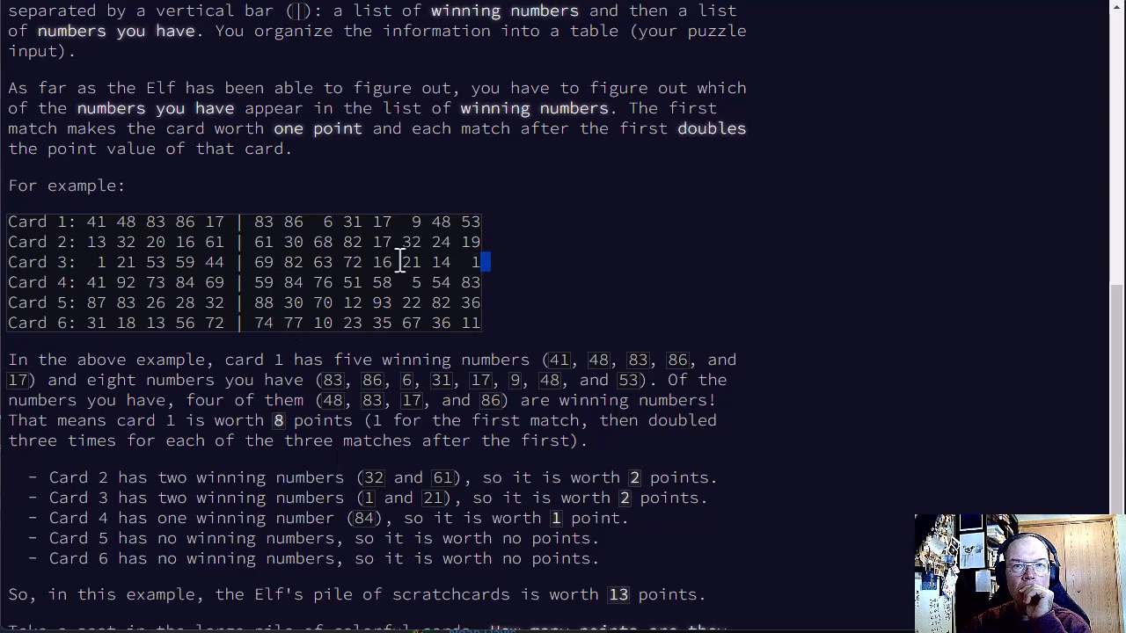
{"action": "double_click", "coordinate": [407, 262]}
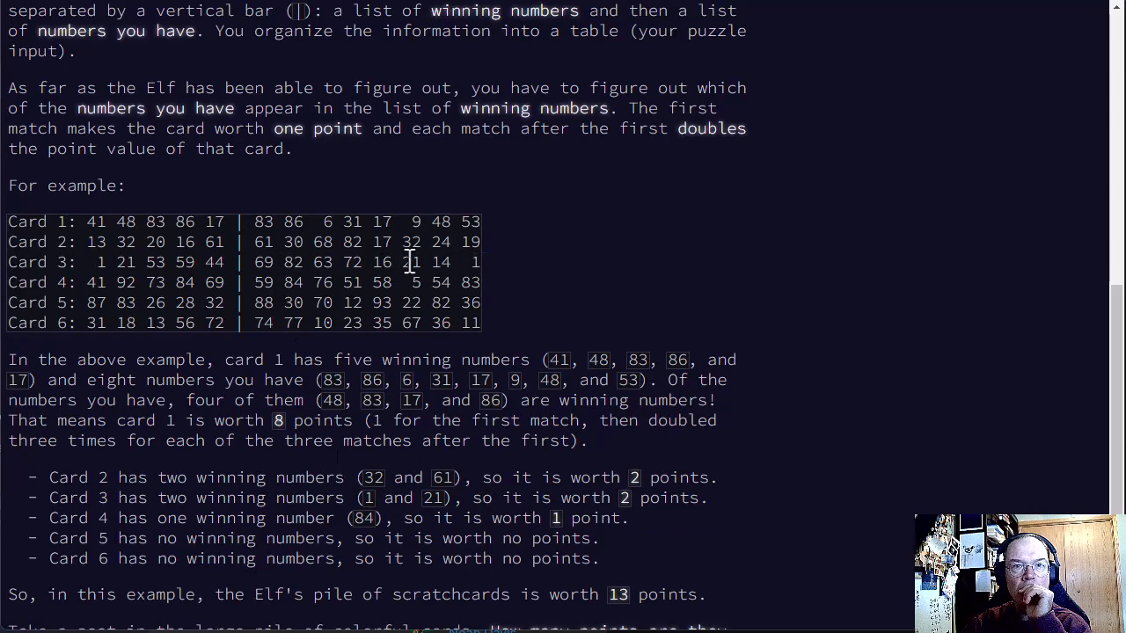
{"action": "left_click", "coordinate": [126, 267]}
{"action": "key", "text": "alt+Tab"}
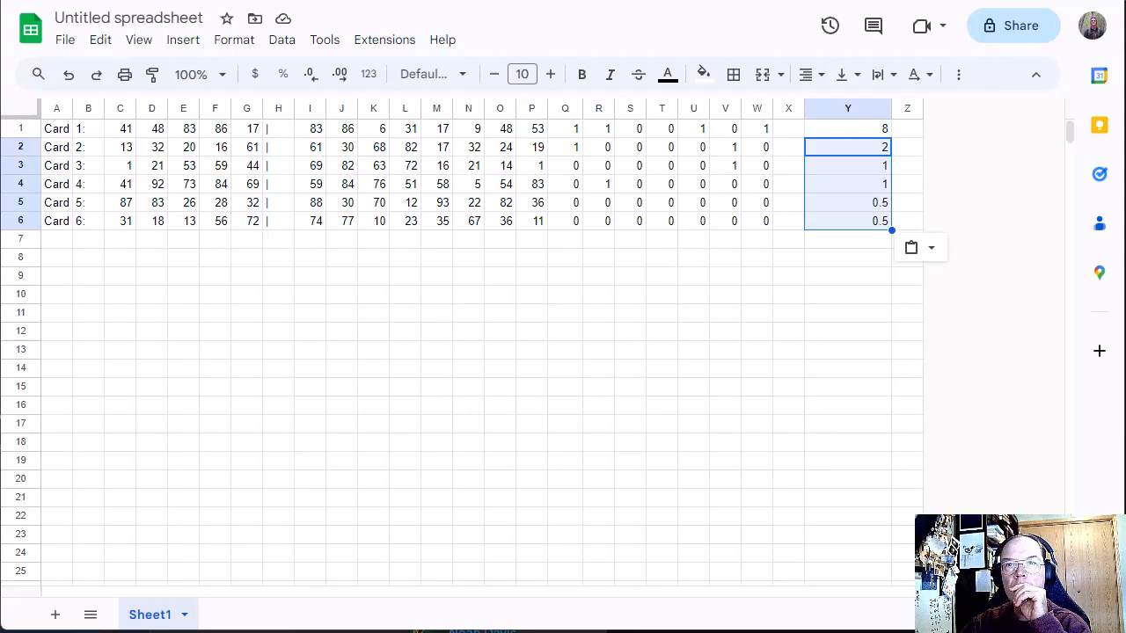
{"action": "left_click", "coordinate": [510, 168]}
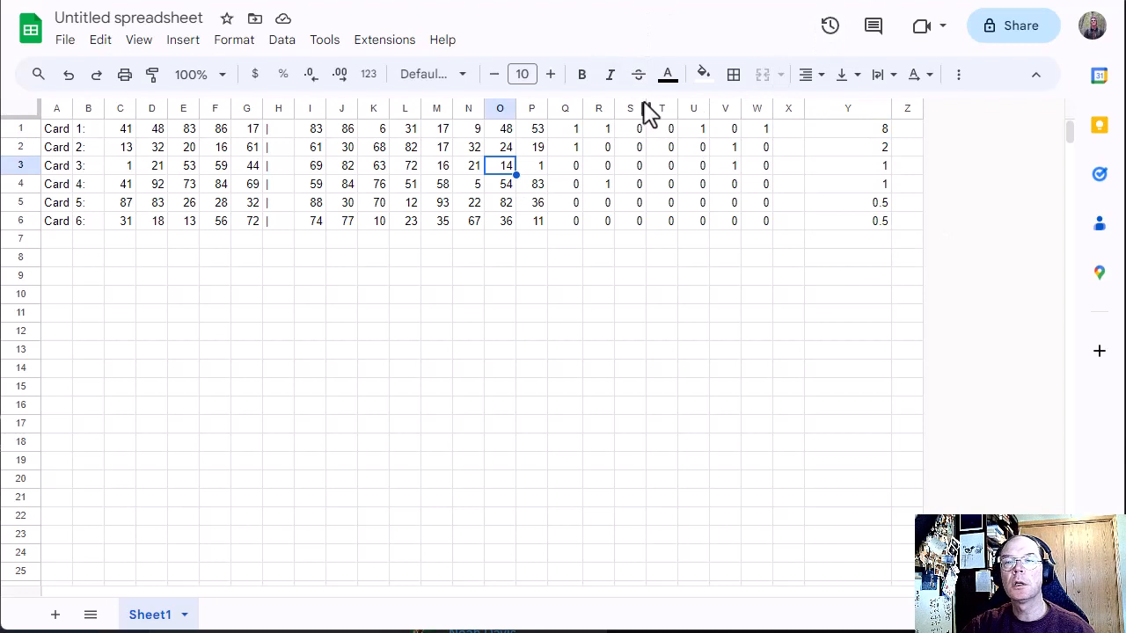
Step: Copy the match formulas from W1:W6 into X1:X6 to cover the eighth number of each card
{"action": "left_click_drag", "start_coordinate": [758, 129], "coordinate": [766, 228]}
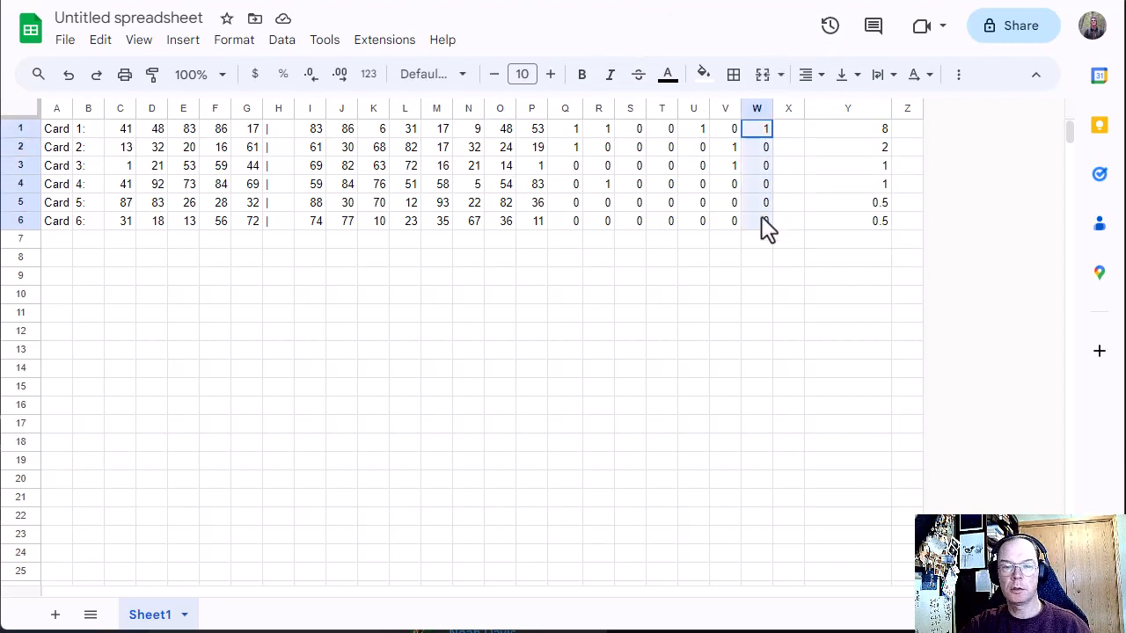
{"action": "key", "text": "ctrl+c"}
{"action": "left_click", "coordinate": [788, 133]}
{"action": "key", "text": "ctrl+v"}
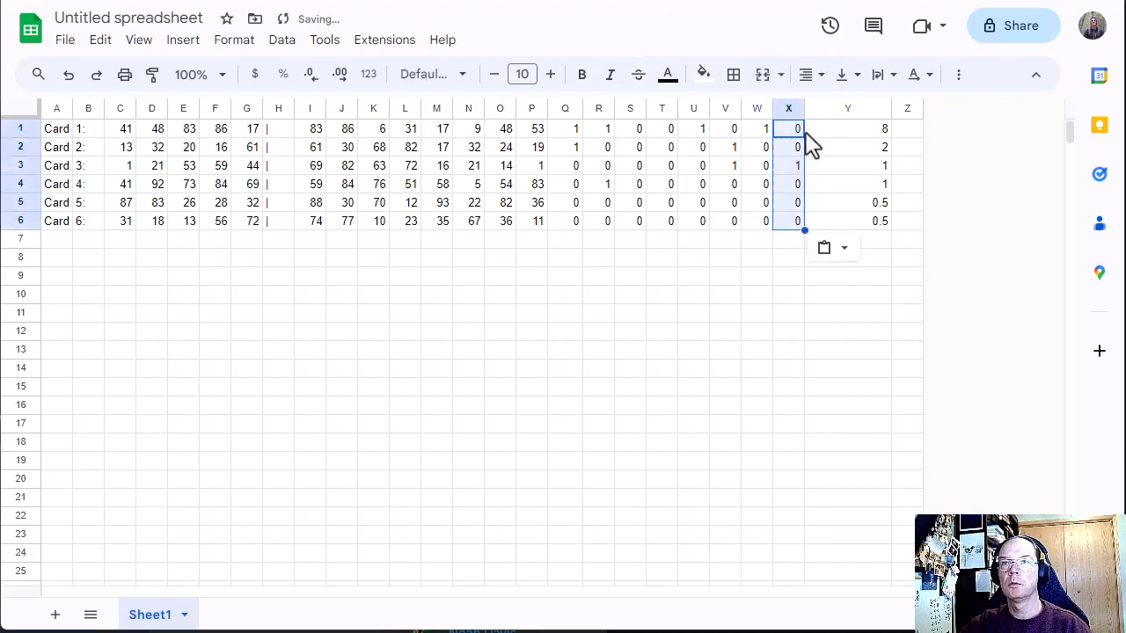
Step: Extend the sum range in Y1's formula to column X, making it =2^(SUM(Q1:X1)-1)
{"action": "left_click", "coordinate": [862, 136]}
{"action": "double_click", "coordinate": [865, 131]}
{"action": "left_click", "coordinate": [885, 128]}
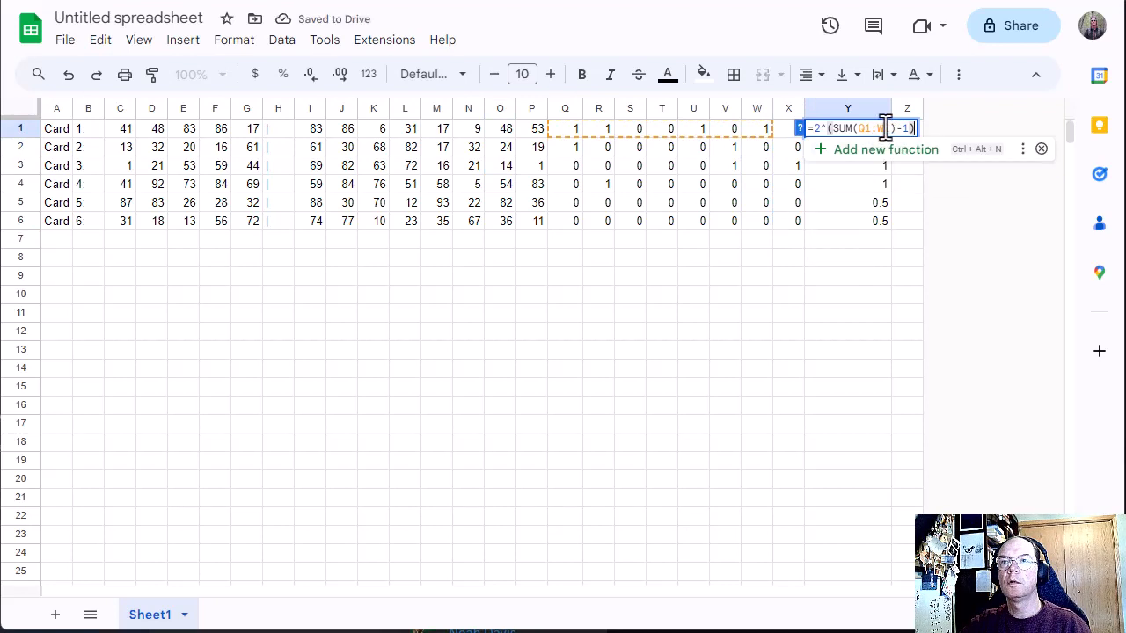
{"action": "left_click", "coordinate": [886, 129]}
{"action": "key", "text": "BackSpace"}
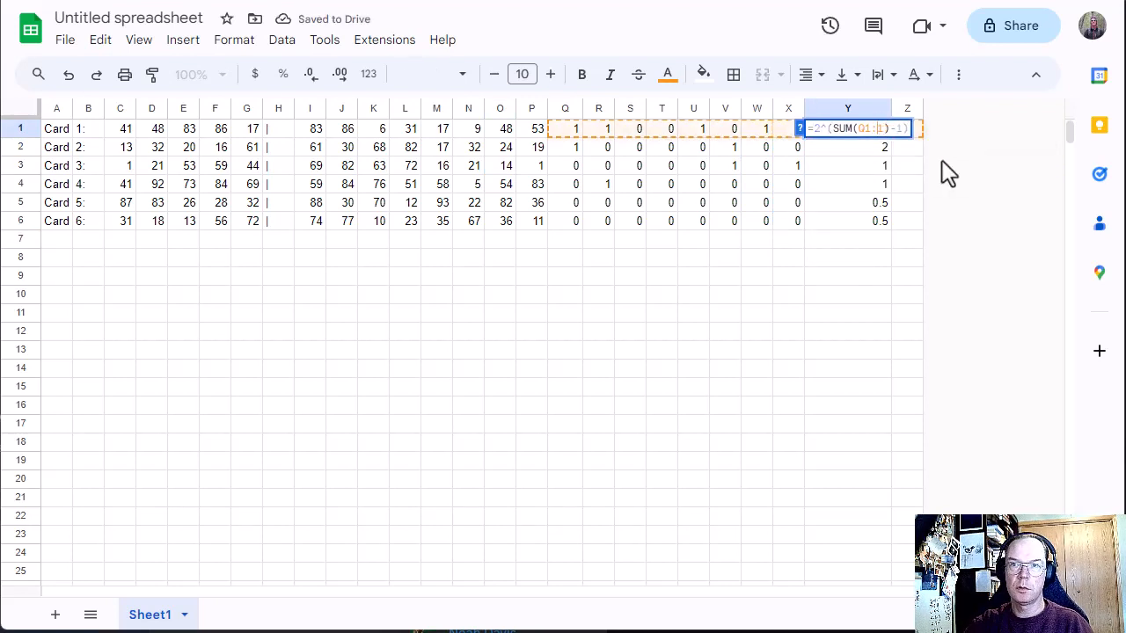
{"action": "type", "text": "X"}
{"action": "key", "text": "Return"}
Step: Copy the formula with the extended range from Y1 into Y2:Y6
{"action": "key", "text": "Up"}
{"action": "key", "text": "ctrl+c"}
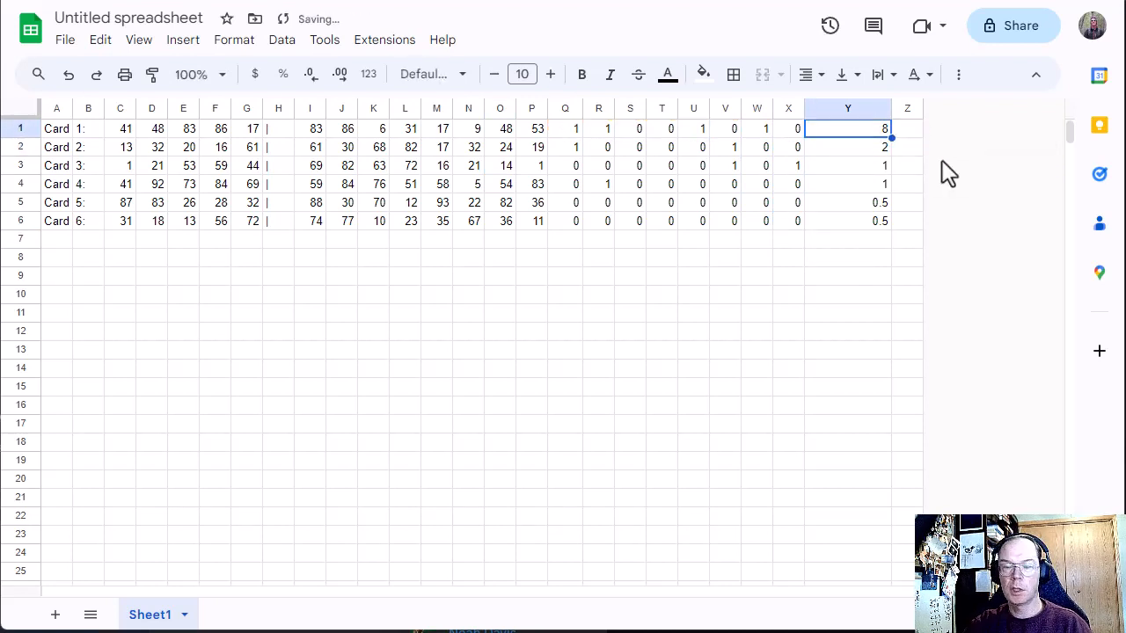
{"action": "key", "text": "Down"}
{"action": "key", "text": "shift+Down"}
{"action": "key", "text": "shift+Down"}
{"action": "key", "text": "shift+Down"}
{"action": "key", "text": "shift+Down"}
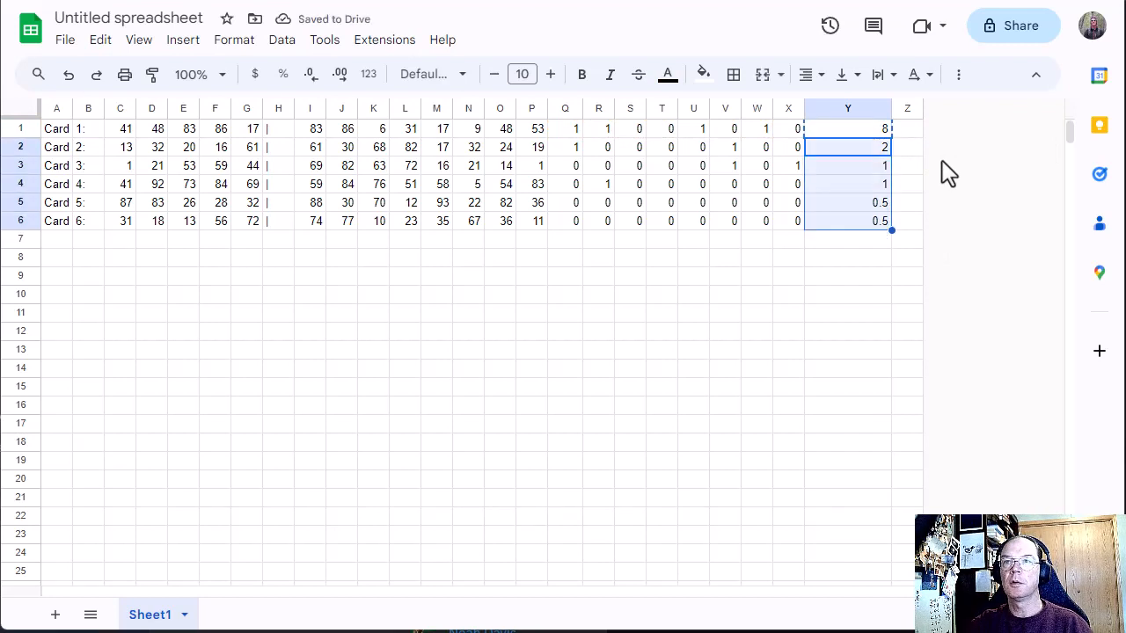
{"action": "key", "text": "ctrl+v"}
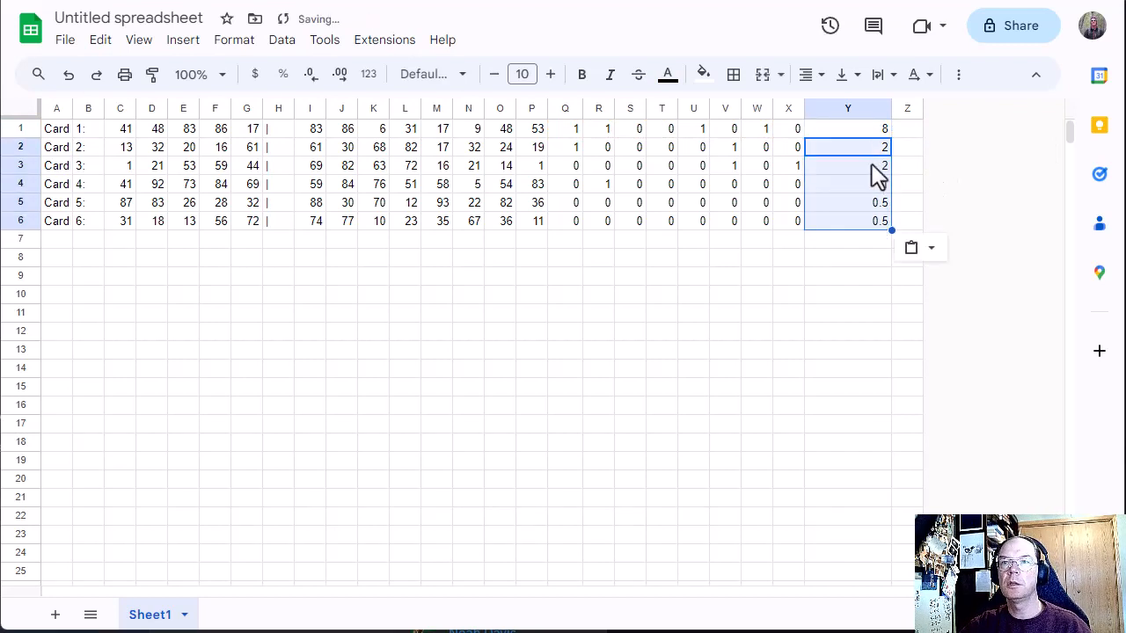
Step: Review the card numbers in column P and the points in column Y, ending at Card 5's value in Y5
{"action": "left_click", "coordinate": [857, 241]}
{"action": "left_click_drag", "start_coordinate": [533, 132], "coordinate": [536, 221]}
{"action": "left_click_drag", "start_coordinate": [583, 278], "coordinate": [630, 276]}
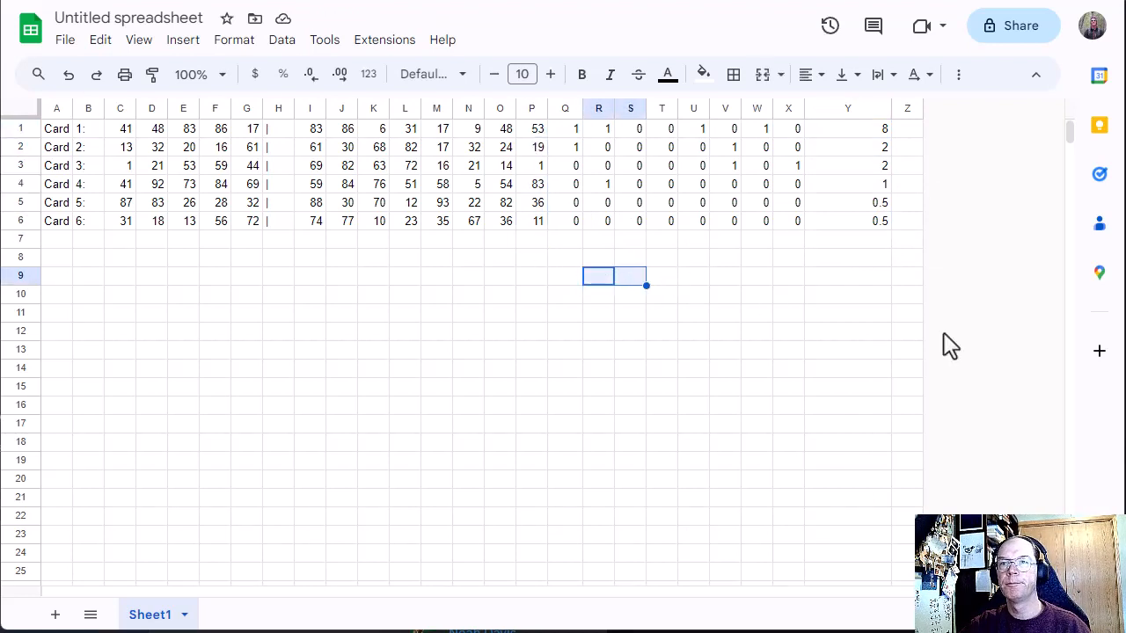
{"action": "left_click", "coordinate": [840, 295]}
{"action": "left_click", "coordinate": [868, 205]}
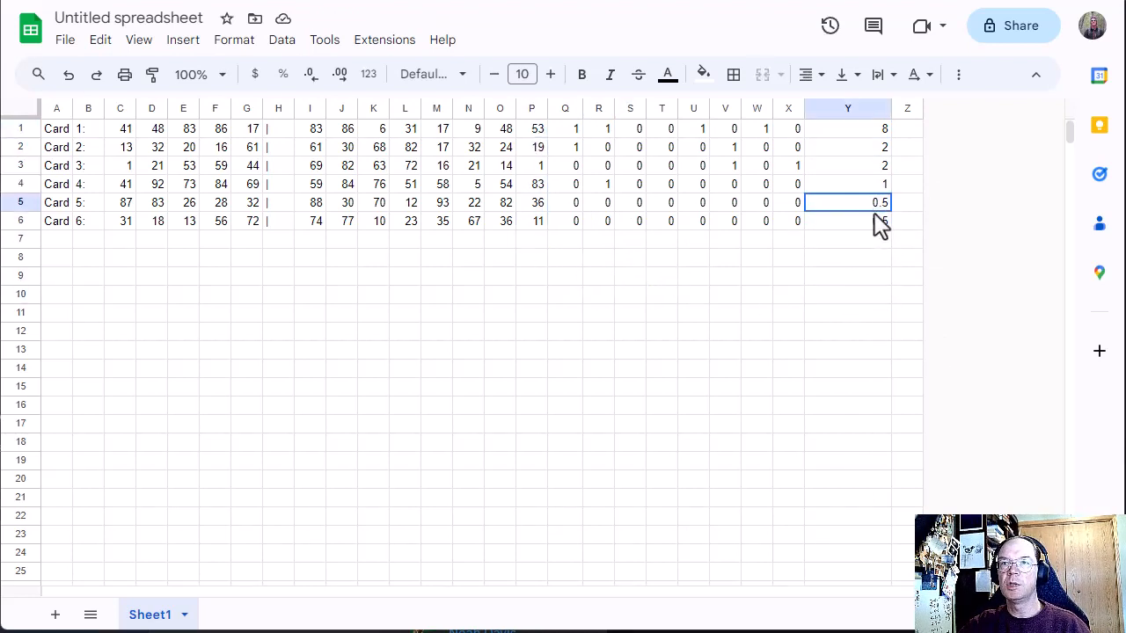
Step: Search the web for "sheets if statement" and open the Google Docs Editors Help page on the IF function
{"action": "left_click", "coordinate": [879, 226], "text": "shift"}
{"action": "double_click", "coordinate": [864, 131]}
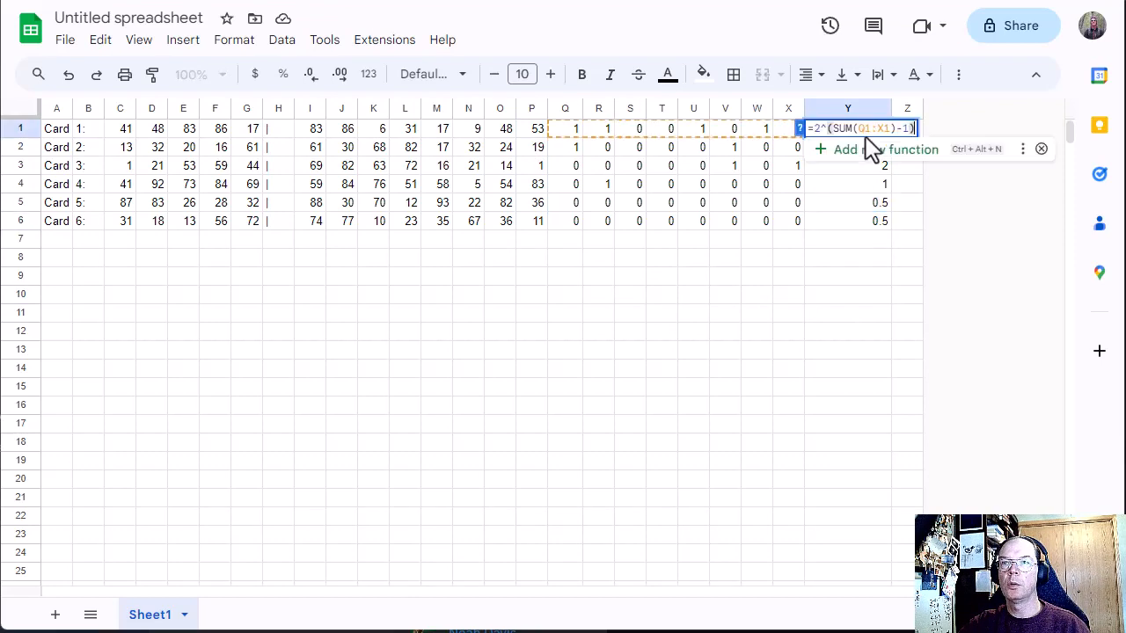
{"action": "left_click", "coordinate": [688, 1]}
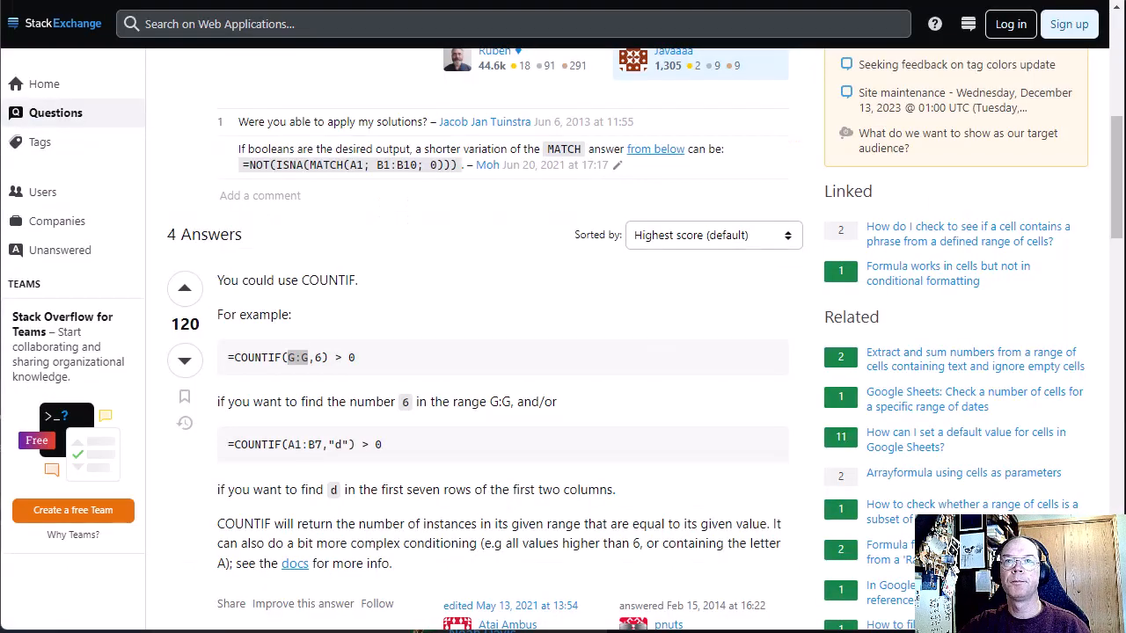
{"action": "key", "text": "ctrl+l"}
{"action": "type", "text": "sheets "}
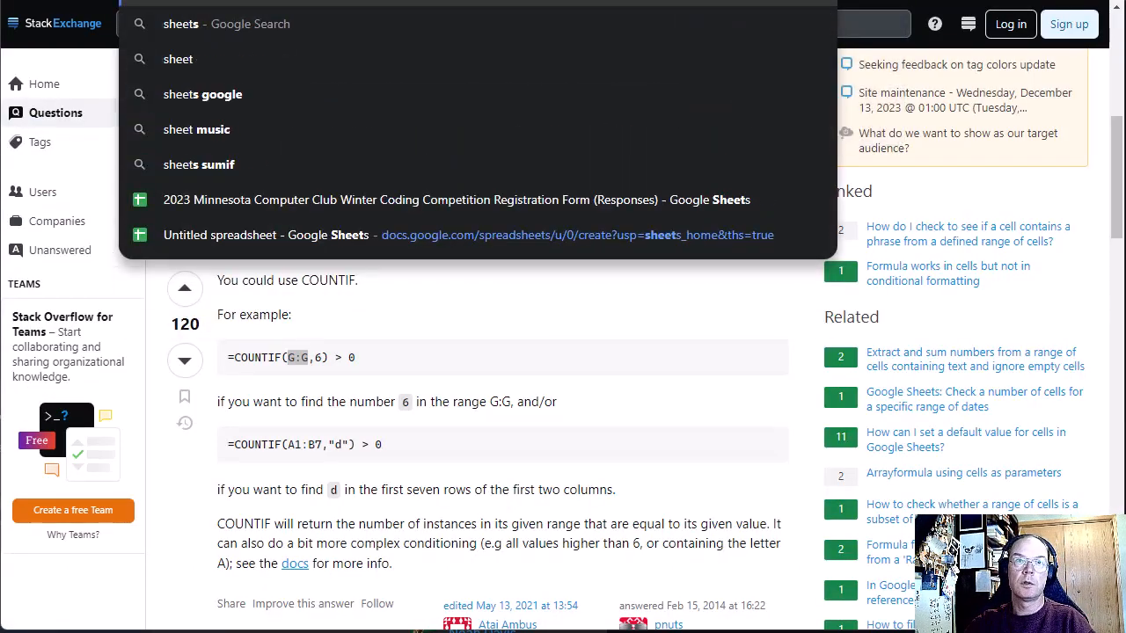
{"action": "type", "text": "if statement"}
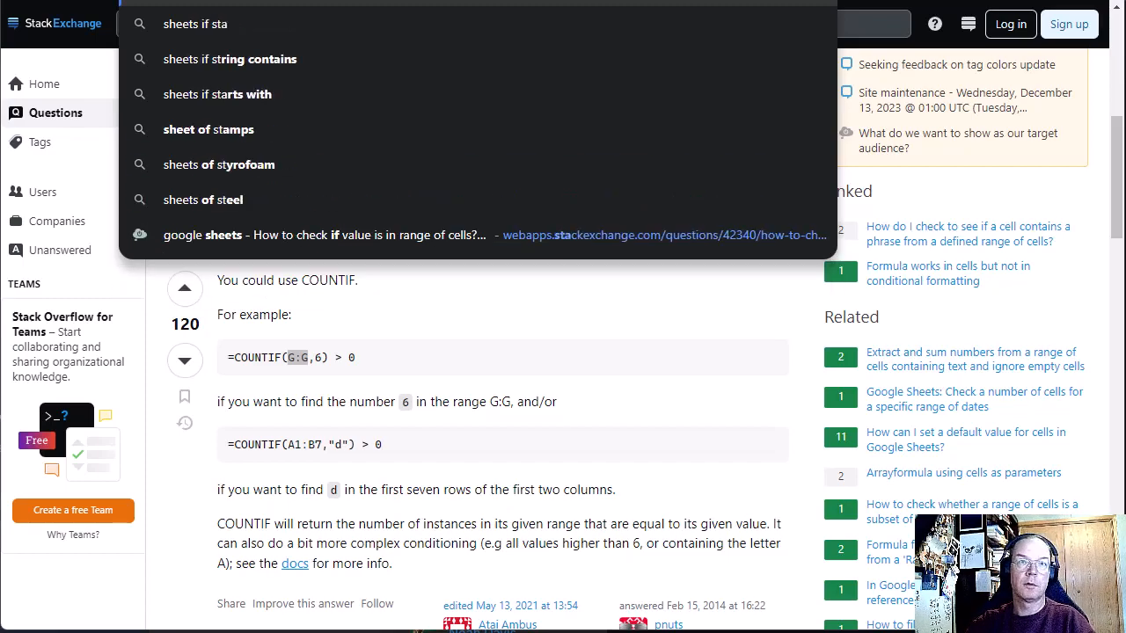
{"action": "key", "text": "Return"}
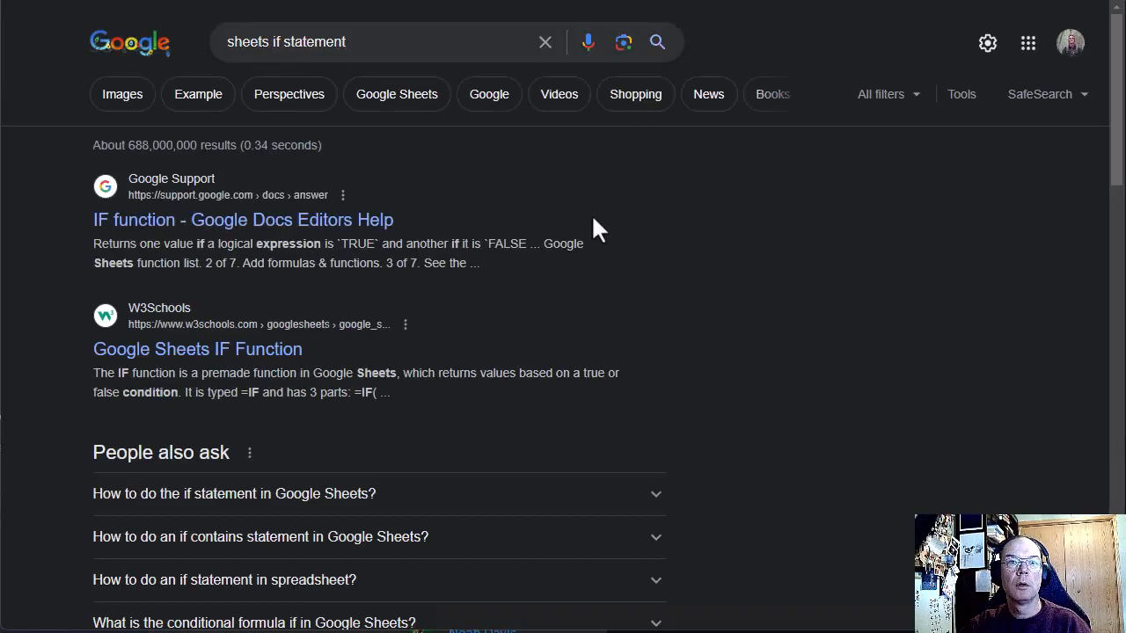
{"action": "left_click", "coordinate": [257, 227]}
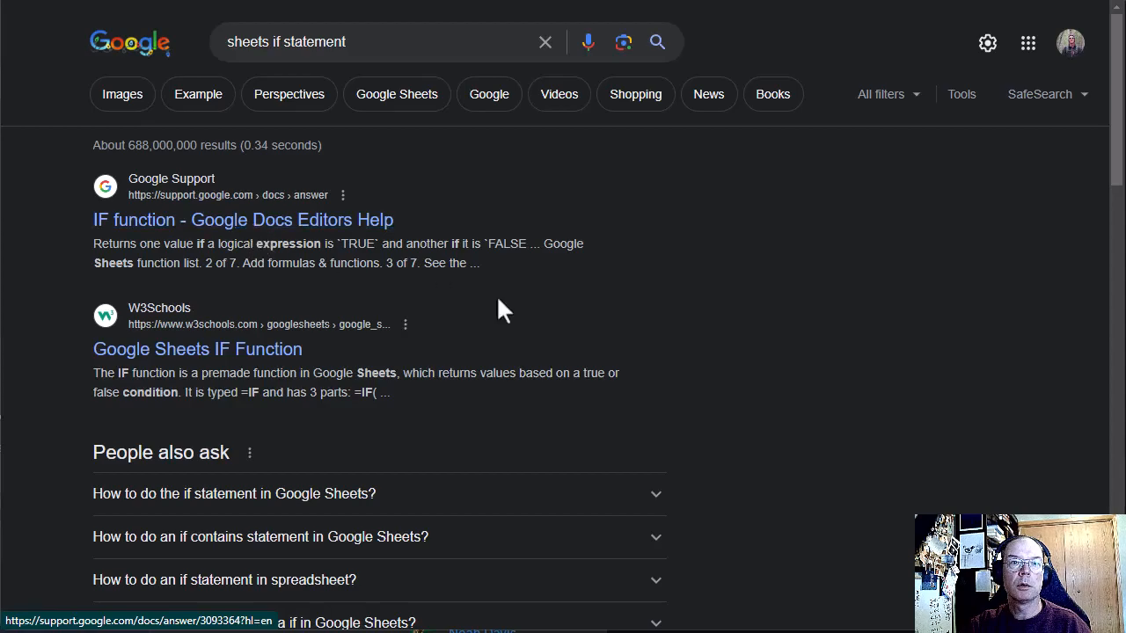
Step: Examine the IF function's sample usage, especially the arguments of IF(TRUE,4,5), and return to the spreadsheet
{"action": "scroll", "coordinate": [443, 337], "scroll_direction": "down", "scroll_amount": 1}
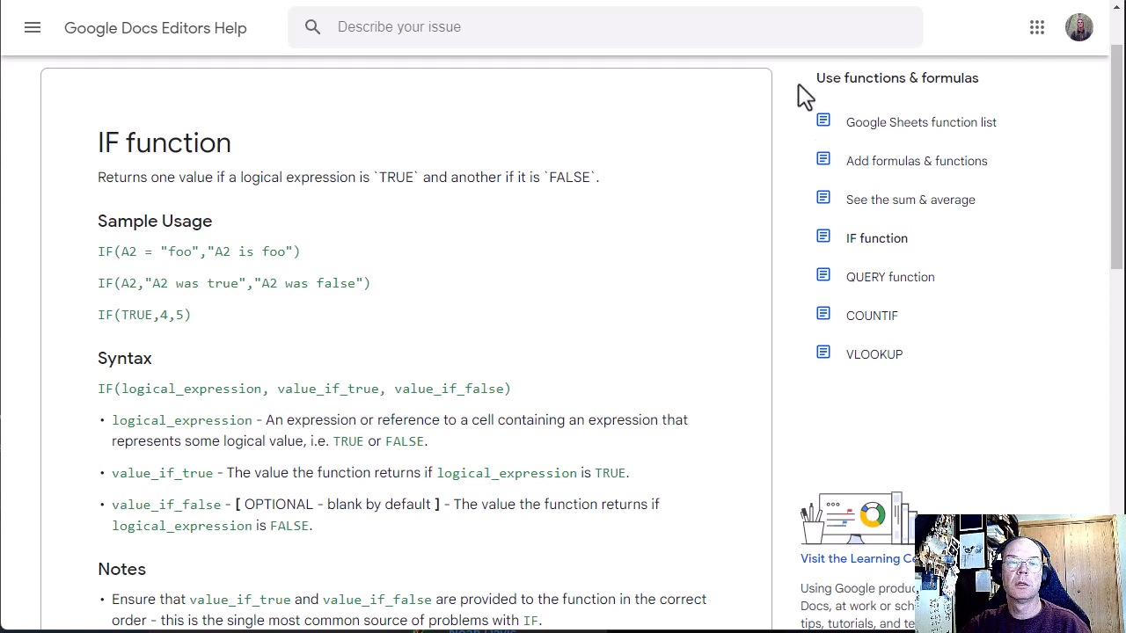
{"action": "double_click", "coordinate": [139, 315]}
{"action": "left_click_drag", "start_coordinate": [161, 314], "coordinate": [180, 314]}
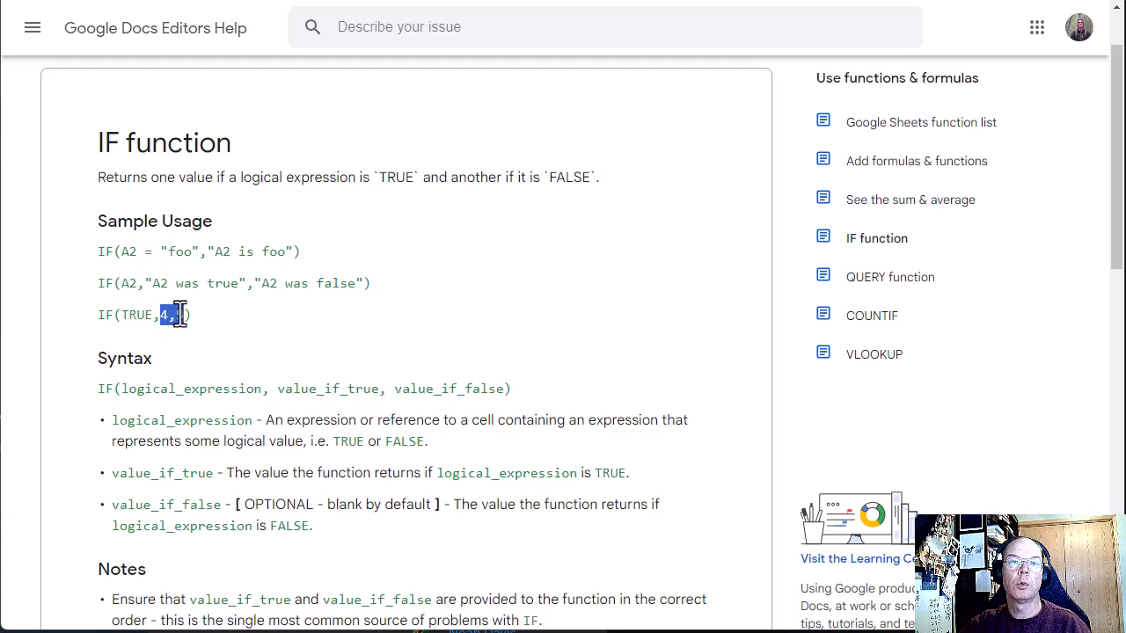
{"action": "left_click", "coordinate": [179, 315]}
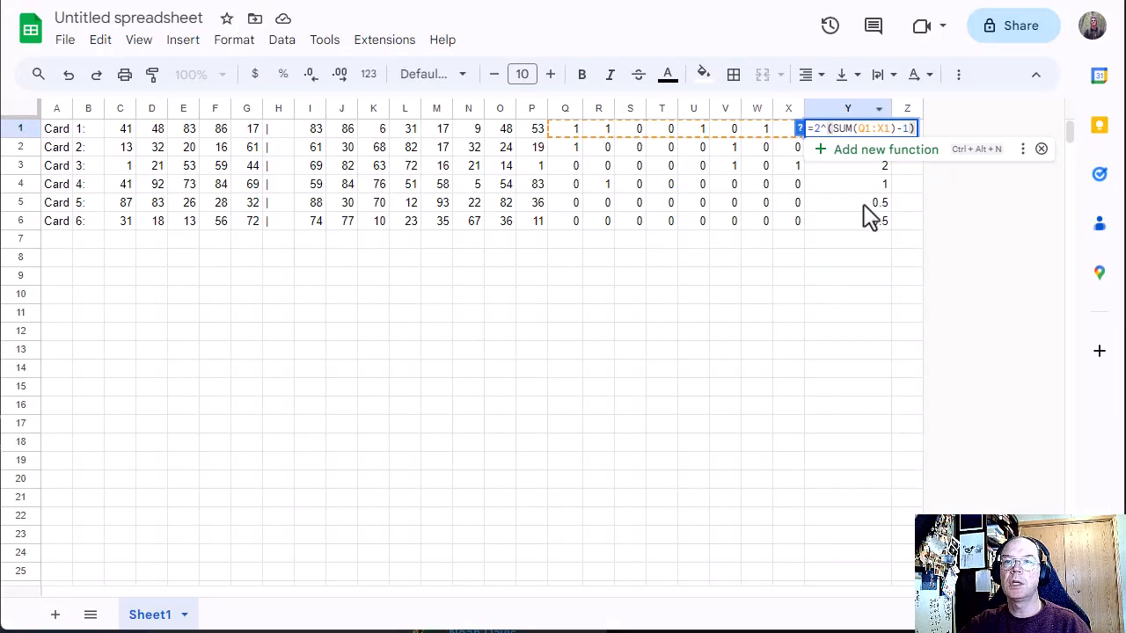
Step: Rewrite Card 5's points formula in Y5 as =if(sum(Q5:X5)=0,0,2^(SUM(Q5:X5)-1))
{"action": "double_click", "coordinate": [853, 208]}
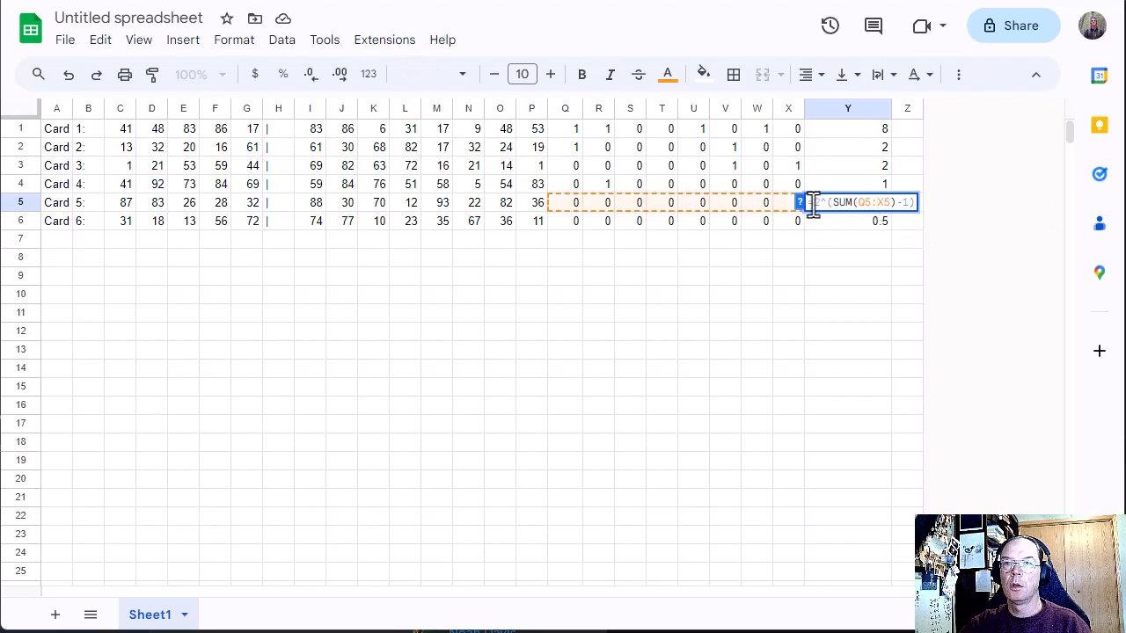
{"action": "left_click_drag", "start_coordinate": [814, 204], "coordinate": [1058, 222]}
{"action": "key", "text": "BackSpace"}
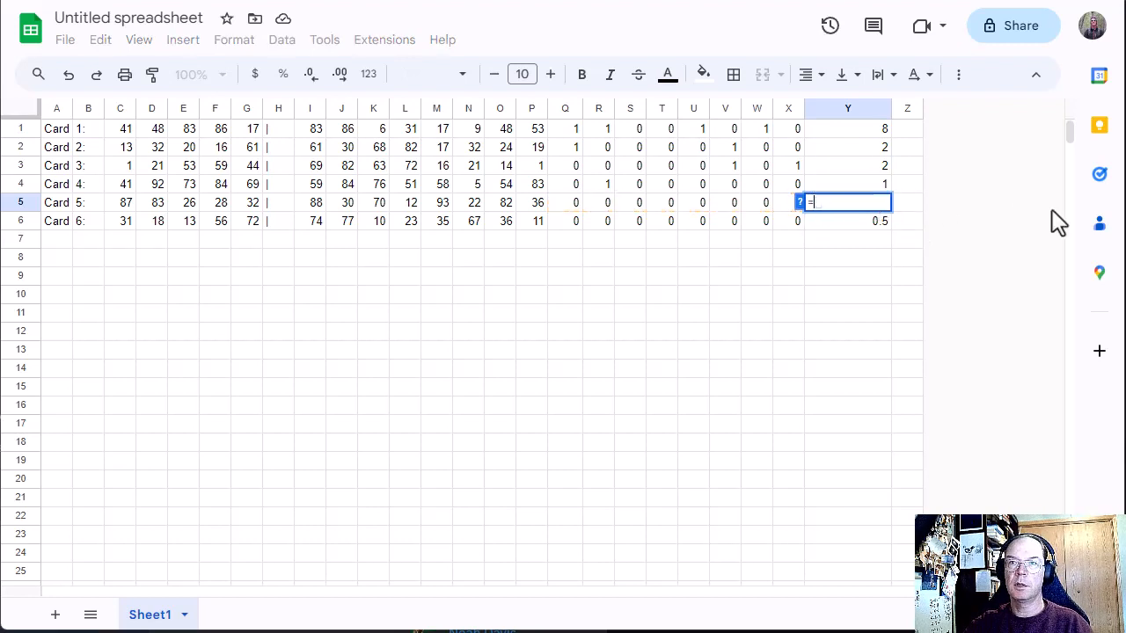
{"action": "type", "text": "if(sum"}
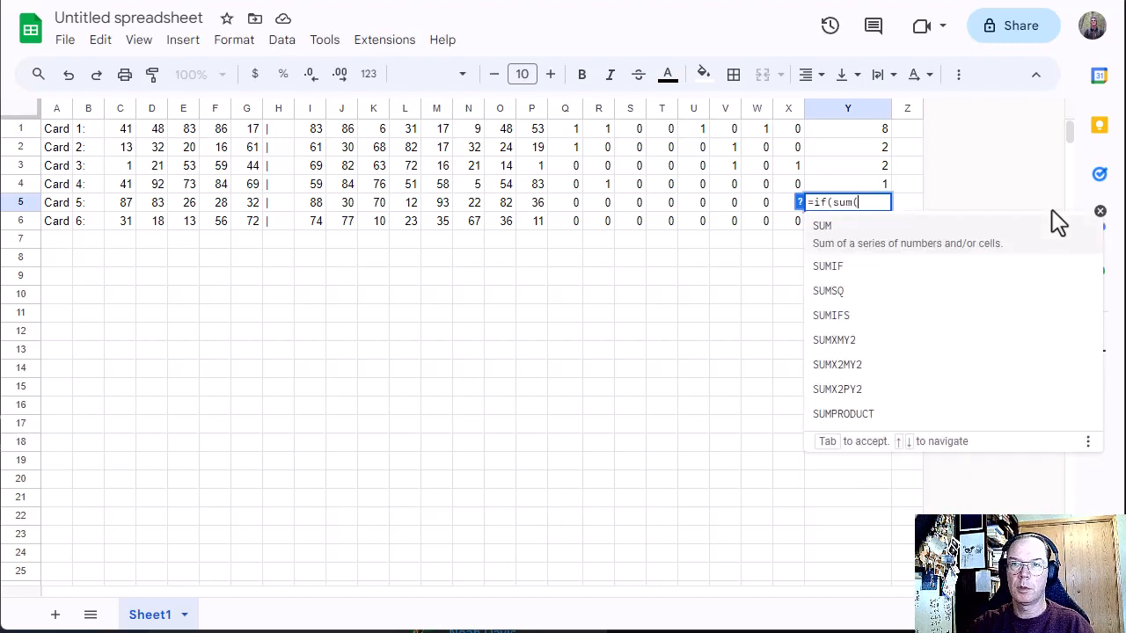
{"action": "type", "text": "("}
{"action": "left_click_drag", "start_coordinate": [568, 204], "coordinate": [788, 219]}
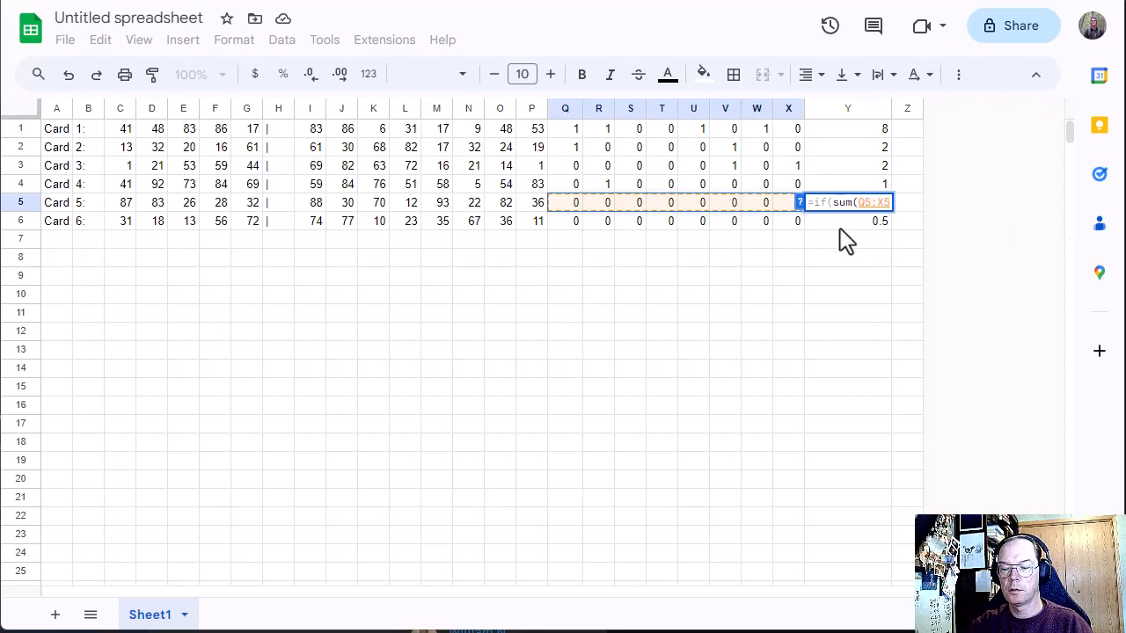
{"action": "type", "text": ")="}
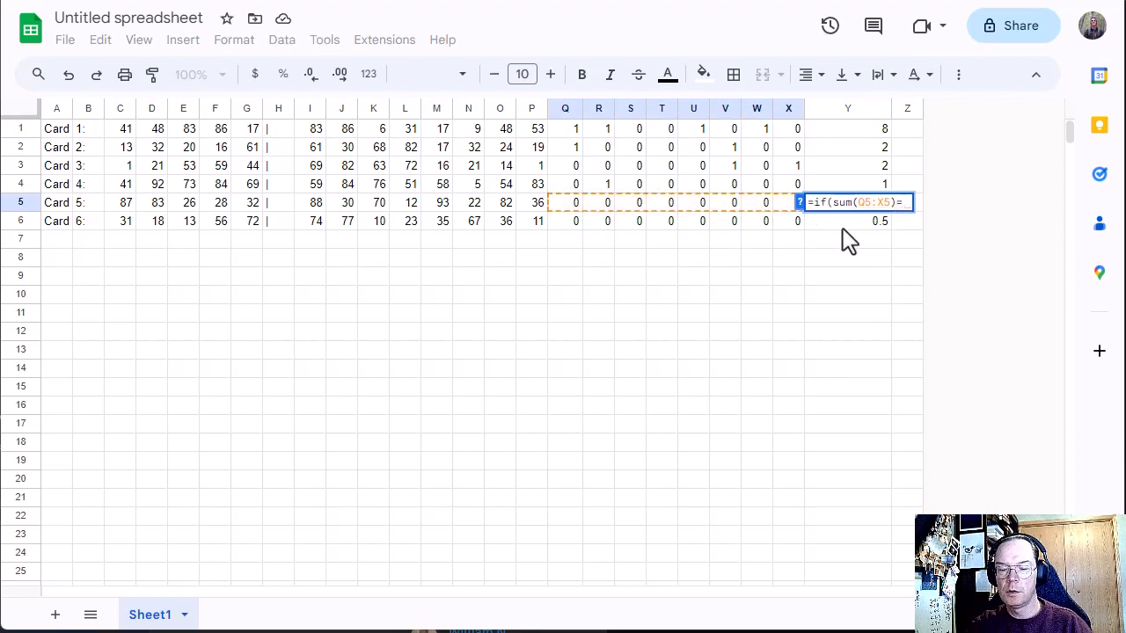
{"action": "type", "text": "0,"}
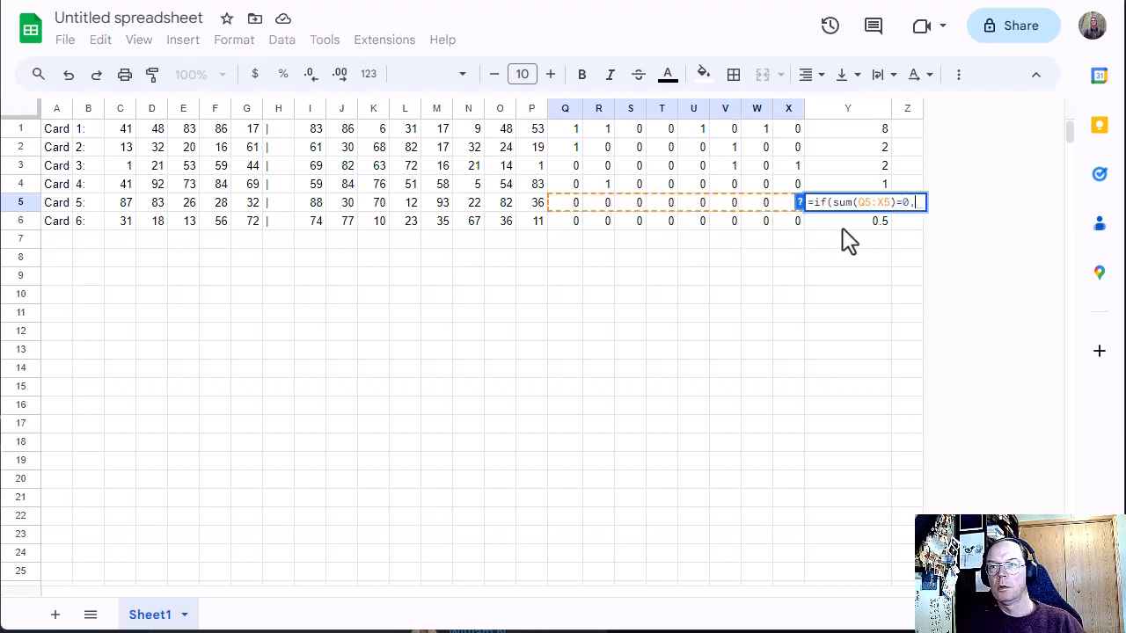
{"action": "type", "text": "0,"}
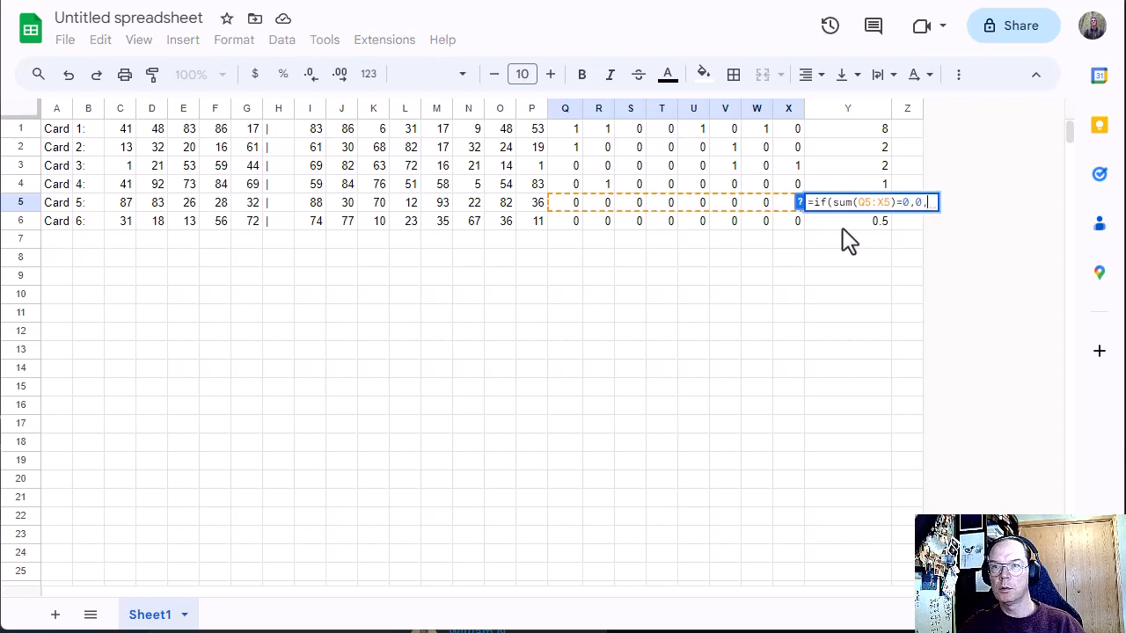
{"action": "key", "text": "ctrl+v"}
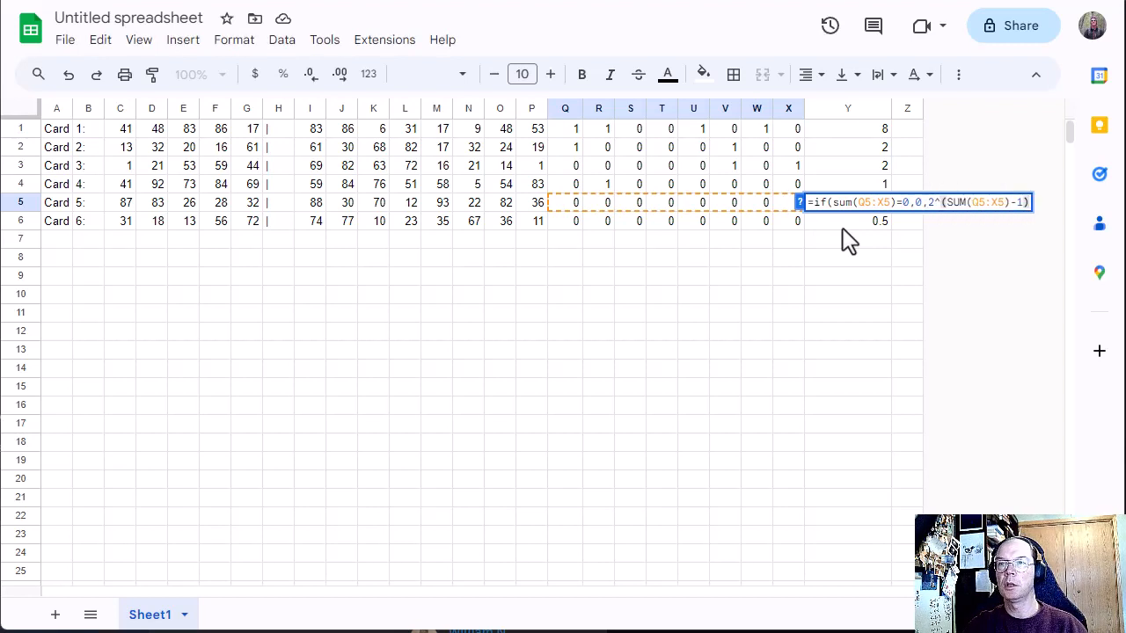
{"action": "key", "text": "Return"}
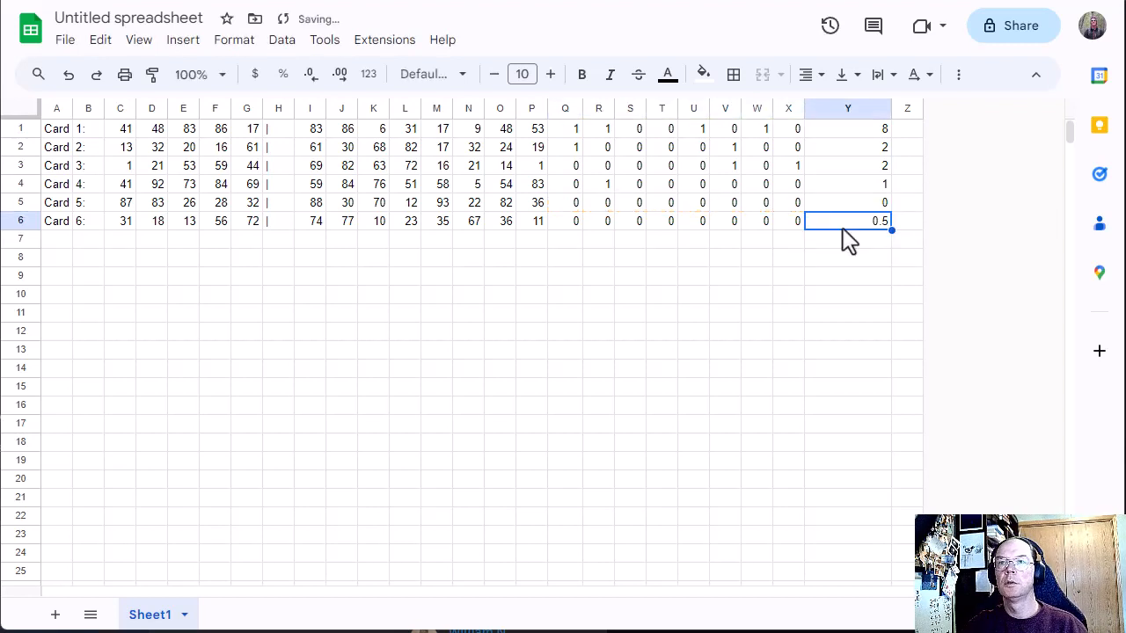
Step: Copy the IF-based points formula from Y5 into Y6 for Card 6
{"action": "key", "text": "Up"}
{"action": "key", "text": "ctrl+c"}
{"action": "key", "text": "Down"}
{"action": "key", "text": "ctrl+v"}
Step: Paste the copied IF-based points formula over Y1:Y4 to replace the formulas for Cards 1 to 4
{"action": "key", "text": "Up"}
{"action": "key", "text": "Up"}
{"action": "key", "text": "Up"}
{"action": "key", "text": "Up"}
{"action": "key", "text": "Up"}
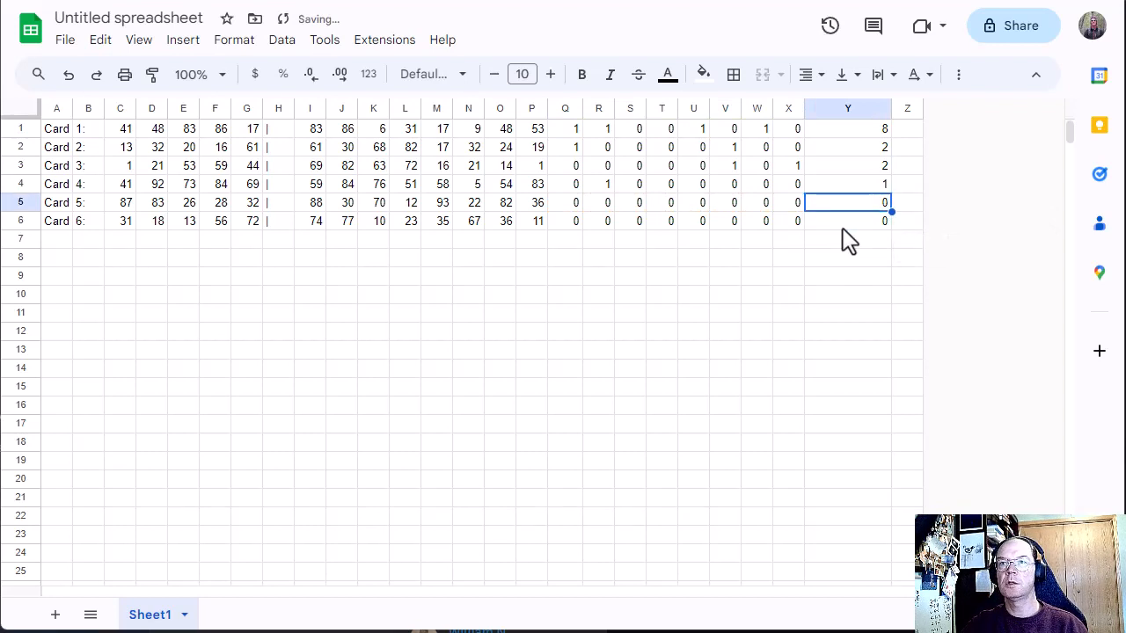
{"action": "key", "text": "shift+Down"}
{"action": "key", "text": "shift+Down"}
{"action": "key", "text": "shift+Down"}
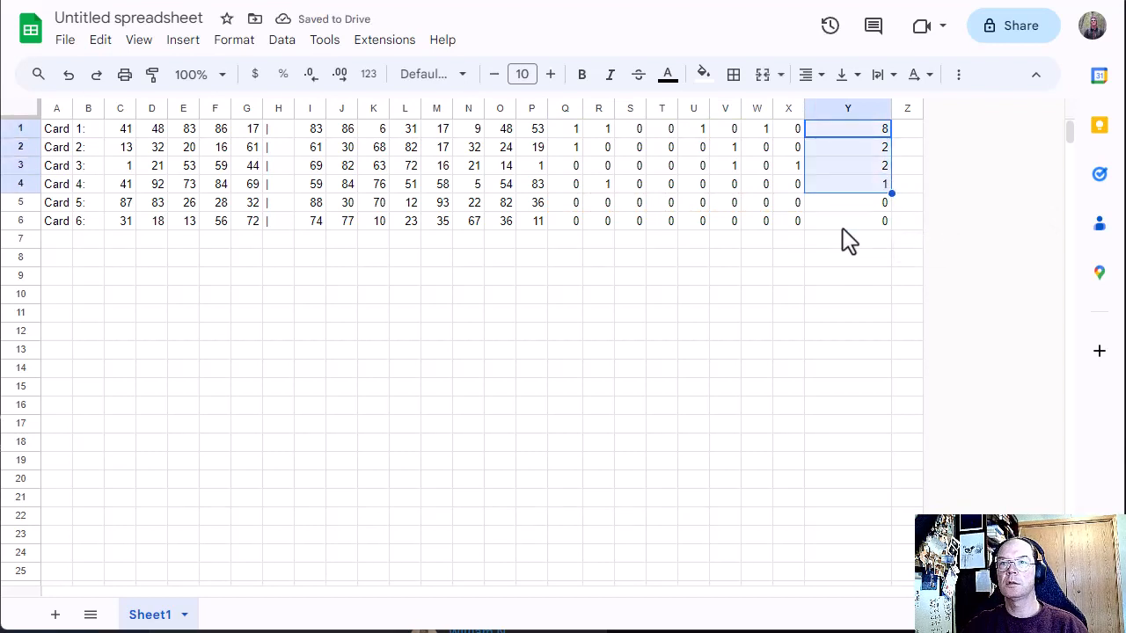
{"action": "key", "text": "ctrl+v"}
Step: Check the pasted points formulas in Y4 and Y1 for the correct row references
{"action": "key", "text": "Down"}
{"action": "key", "text": "Down"}
{"action": "key", "text": "Down"}
{"action": "key", "text": "Down"}
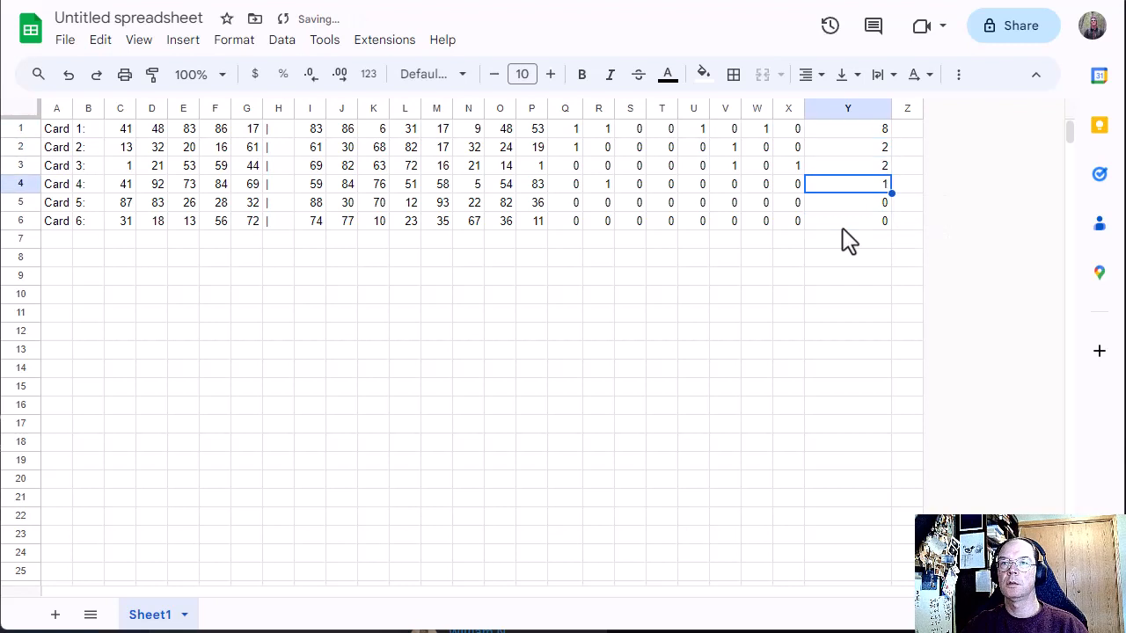
{"action": "key", "text": "F2"}
{"action": "key", "text": "Escape"}
{"action": "key", "text": "Up"}
{"action": "key", "text": "Up"}
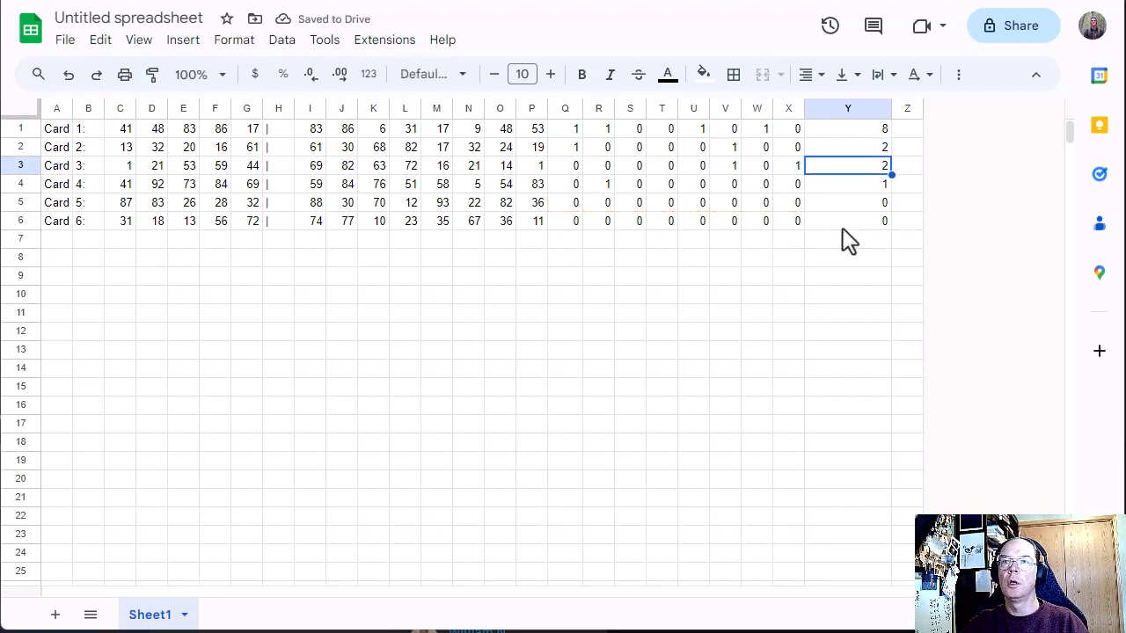
{"action": "key", "text": "Up"}
{"action": "key", "text": "Up"}
{"action": "key", "text": "F2"}
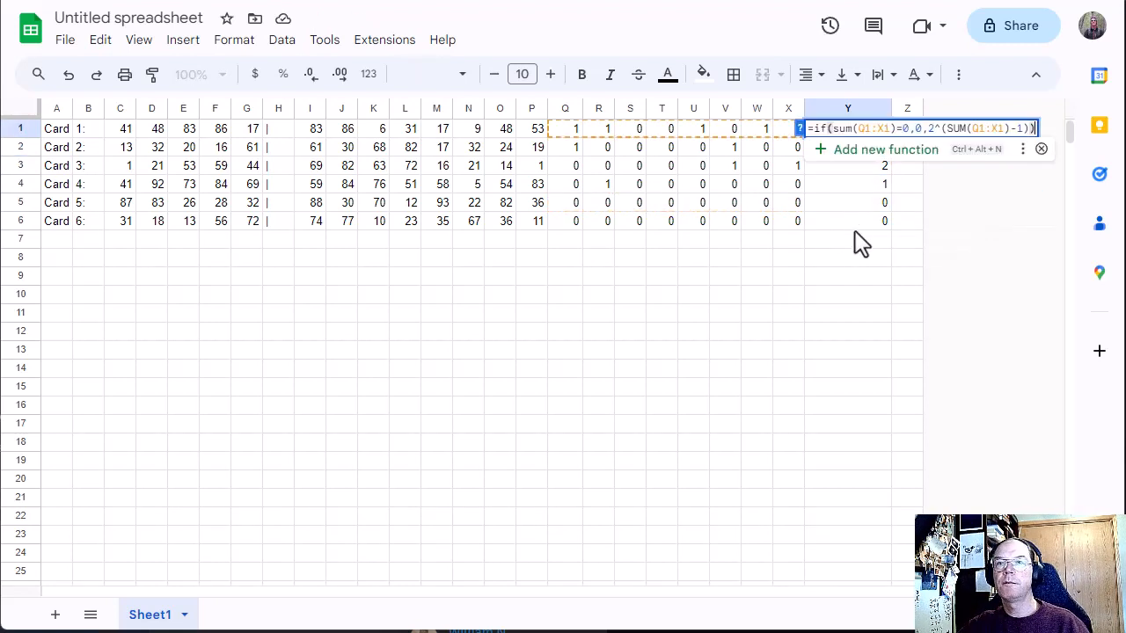
Step: Compare Card 1's match cells Q1:X1 with the formula in Y1, and inspect Card 4's formula in Y4
{"action": "left_click_drag", "start_coordinate": [568, 133], "coordinate": [787, 135]}
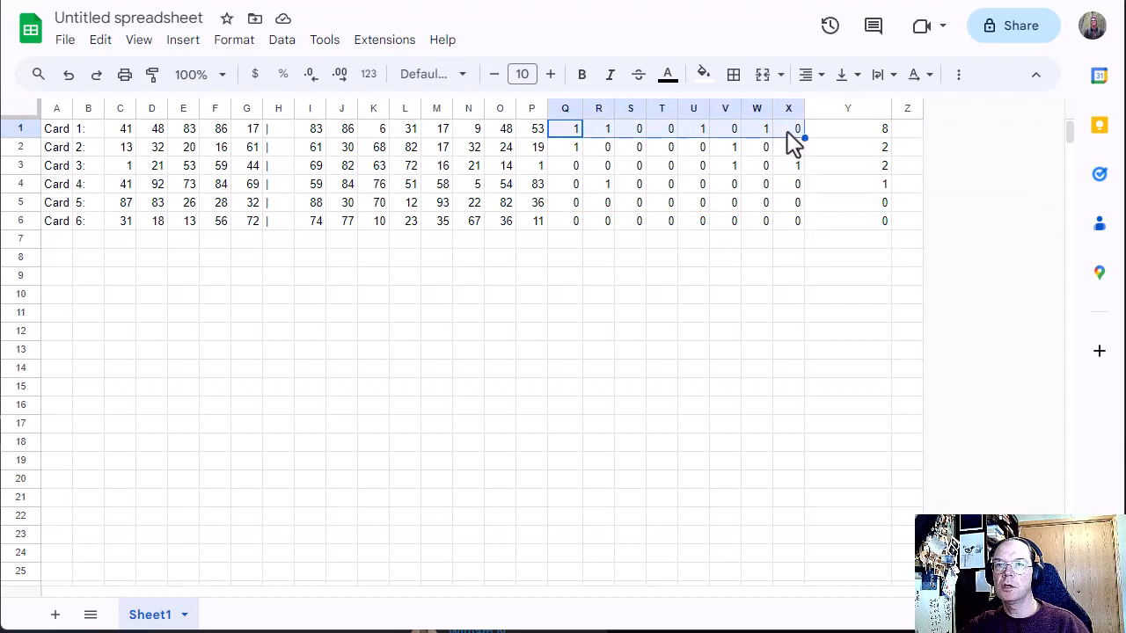
{"action": "double_click", "coordinate": [853, 131]}
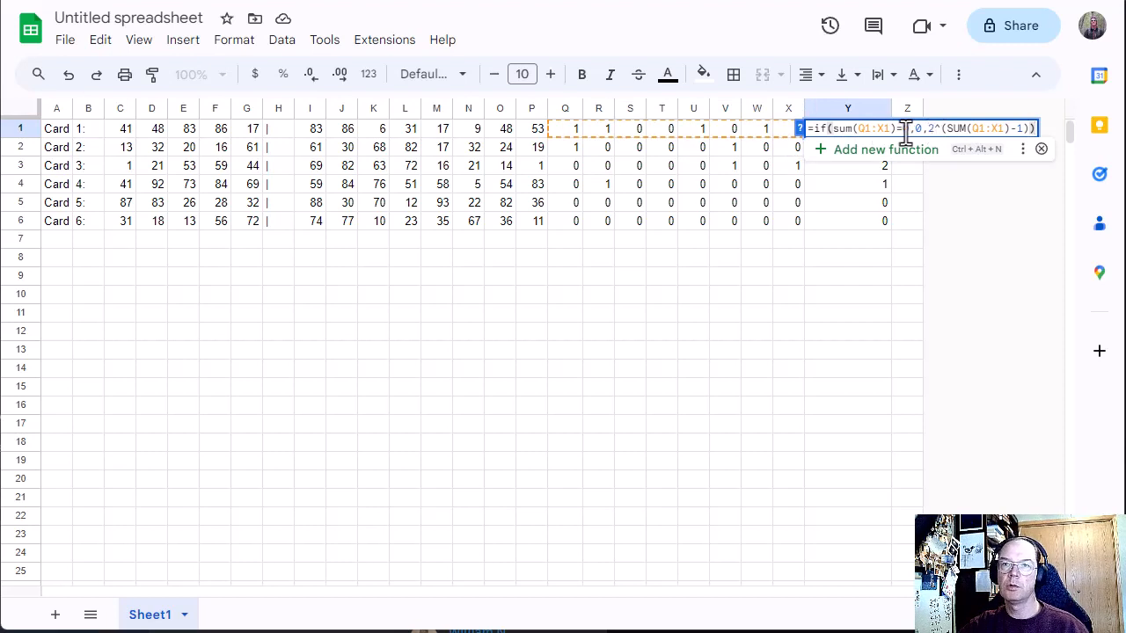
{"action": "left_click", "coordinate": [597, 130]}
{"action": "left_click_drag", "start_coordinate": [570, 130], "coordinate": [779, 134]}
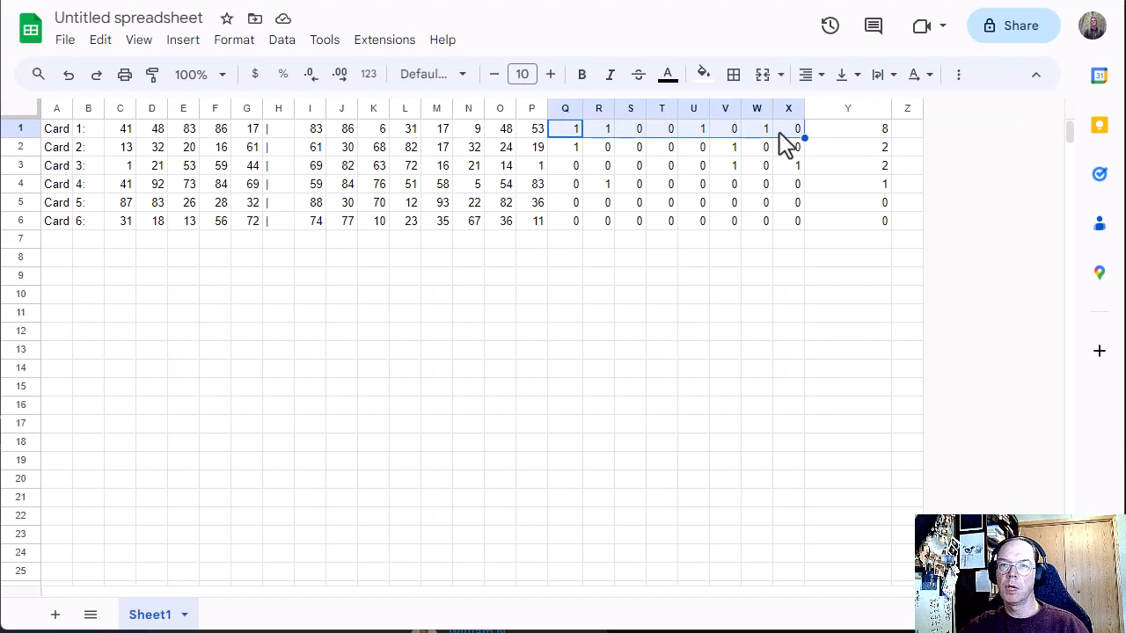
{"action": "left_click", "coordinate": [569, 132]}
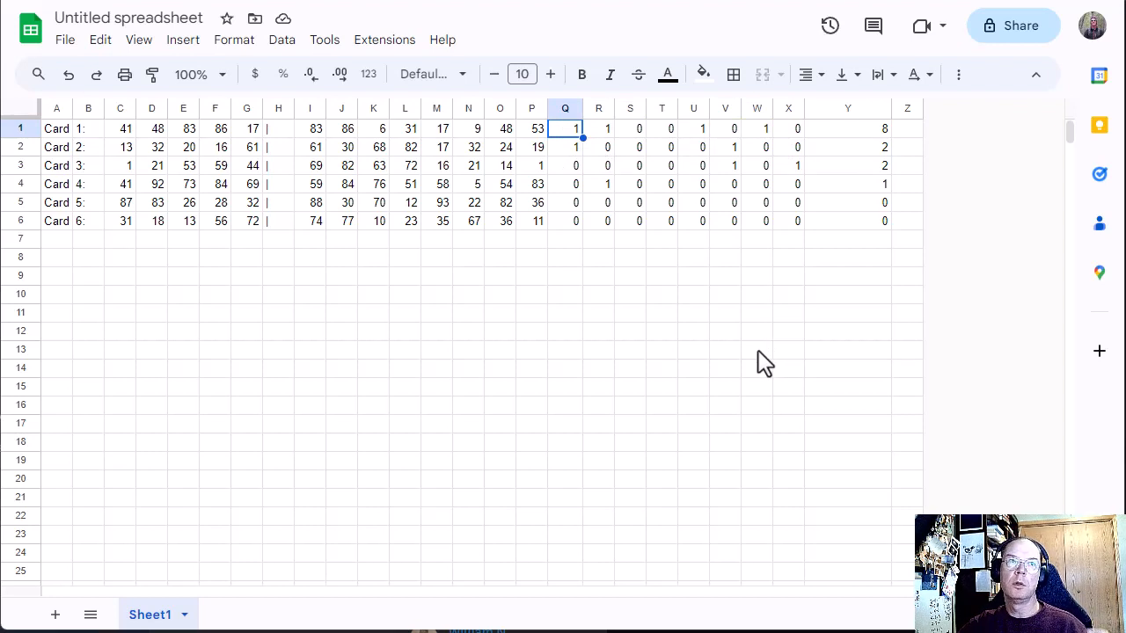
{"action": "double_click", "coordinate": [868, 187]}
{"action": "left_click", "coordinate": [818, 299]}
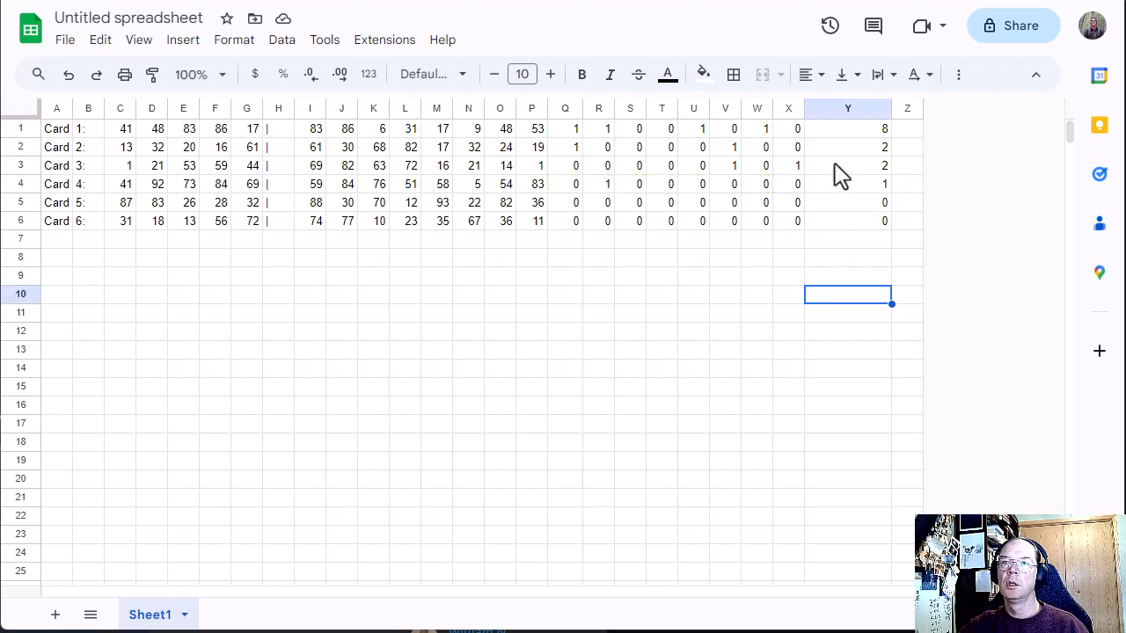
Step: Inspect Card 3's formula in Y3 against its match cells Q3:X3, and recheck Y1's formula
{"action": "double_click", "coordinate": [836, 168]}
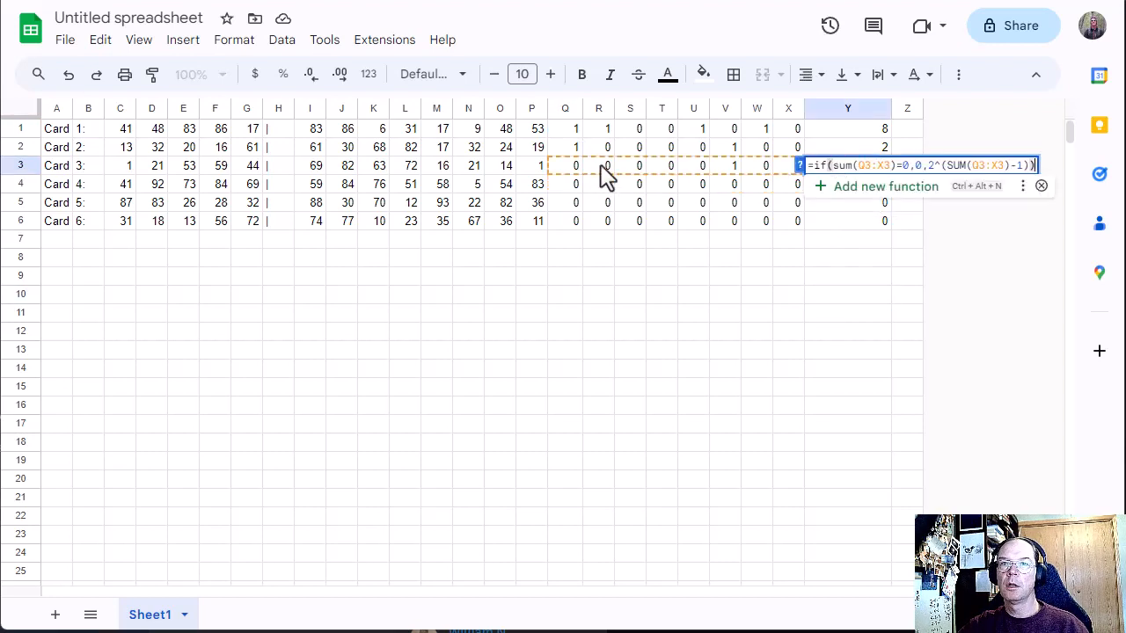
{"action": "left_click", "coordinate": [572, 164]}
{"action": "left_click_drag", "start_coordinate": [573, 164], "coordinate": [798, 181]}
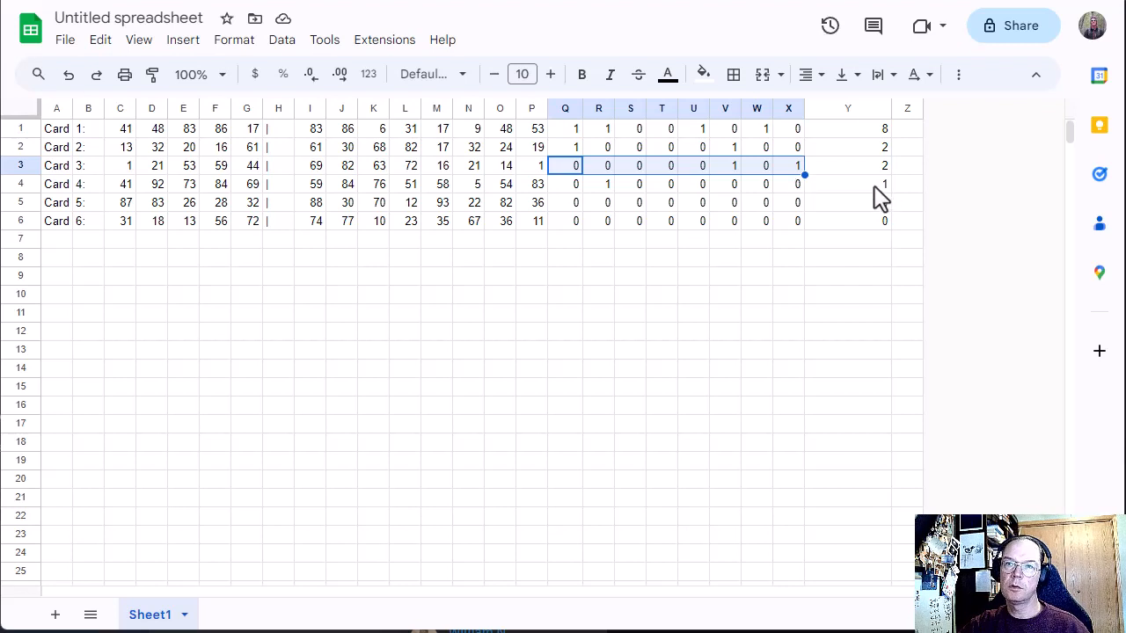
{"action": "double_click", "coordinate": [845, 132]}
{"action": "left_click", "coordinate": [842, 297]}
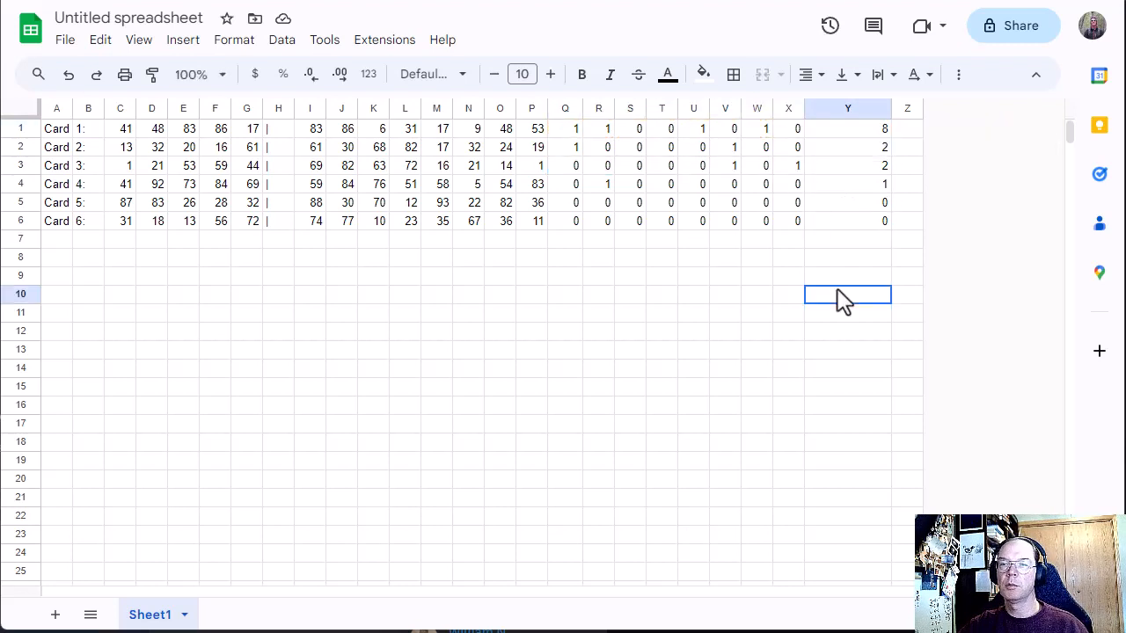
{"action": "left_click", "coordinate": [862, 241]}
{"action": "type", "text": "s"}
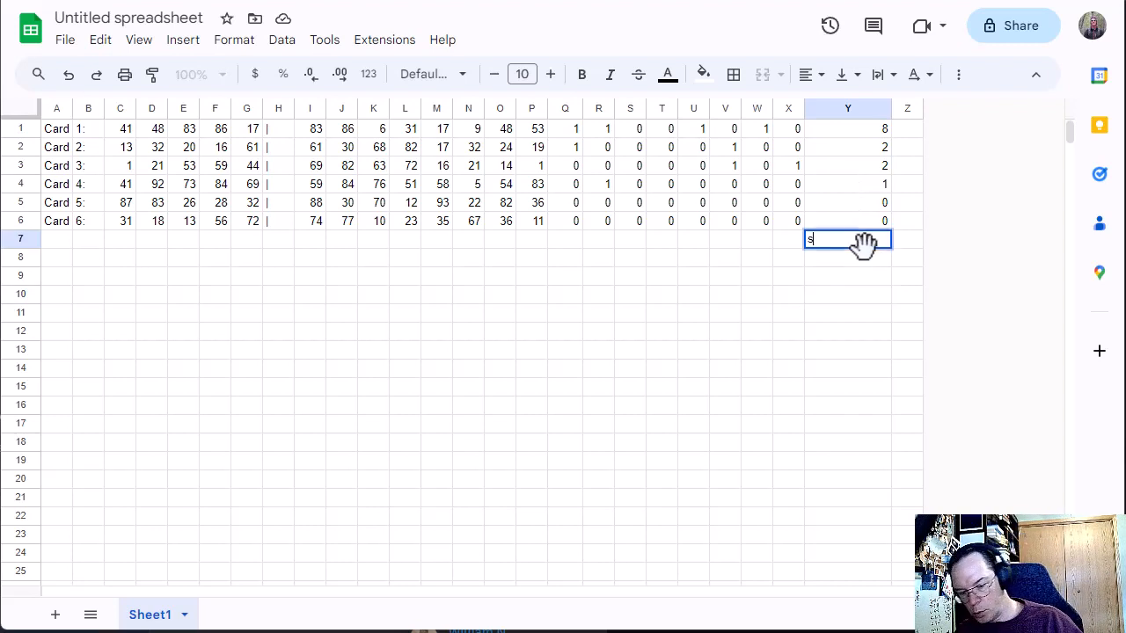
{"action": "type", "text": "um("}
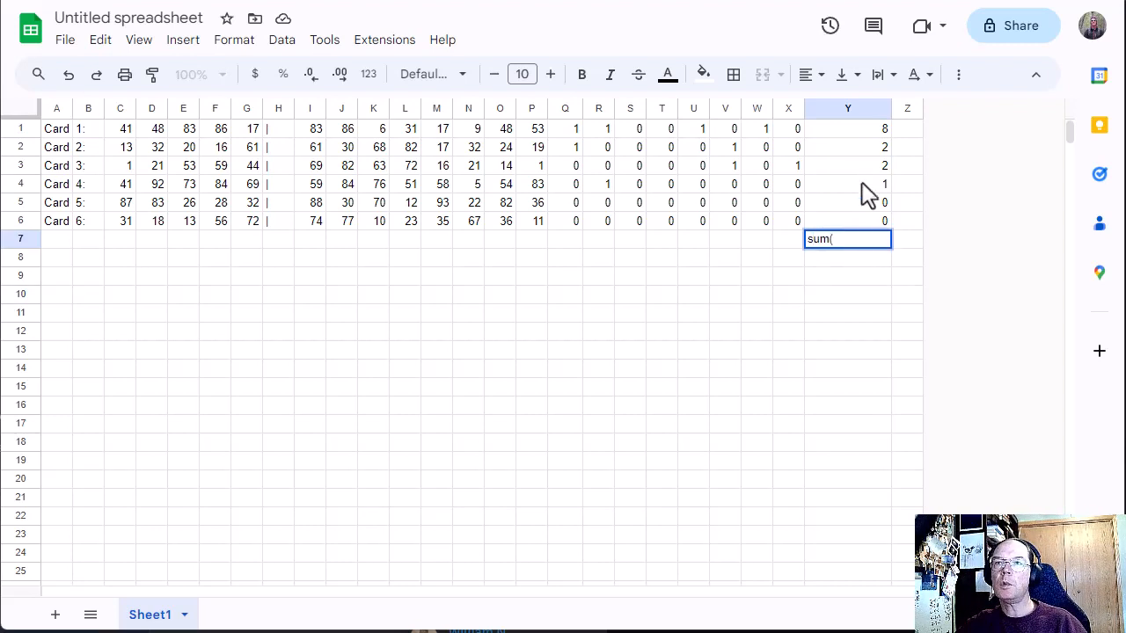
{"action": "left_click_drag", "start_coordinate": [858, 130], "coordinate": [870, 236]}
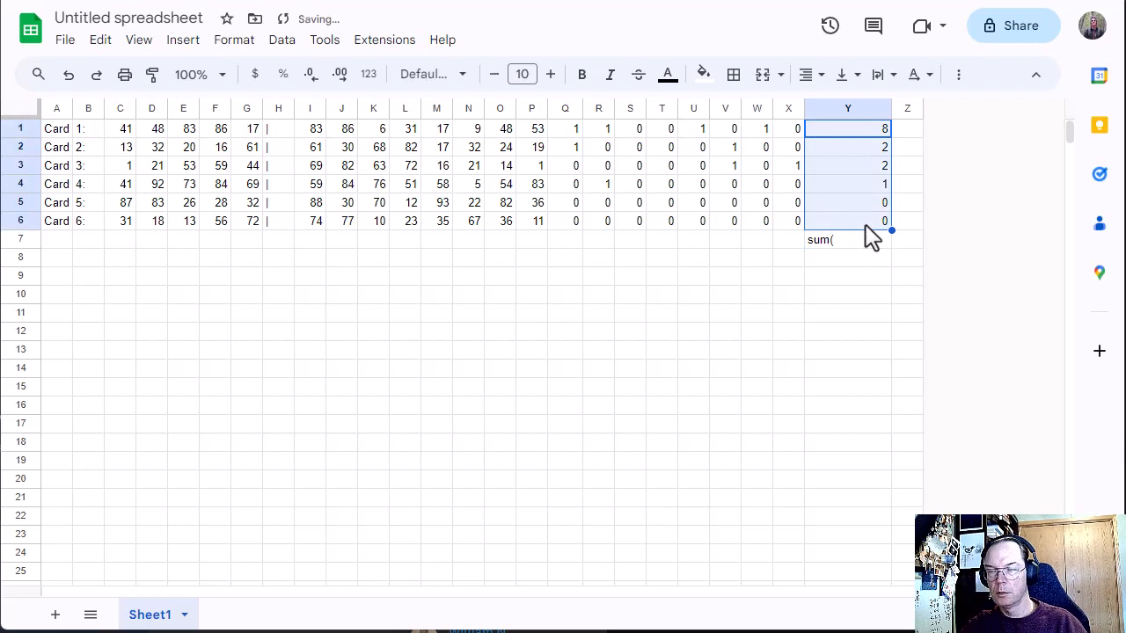
Step: Total the card points in Y7 with =SUM(Y1:Y6) and check the result against the example on the Advent of Code page
{"action": "double_click", "coordinate": [861, 239]}
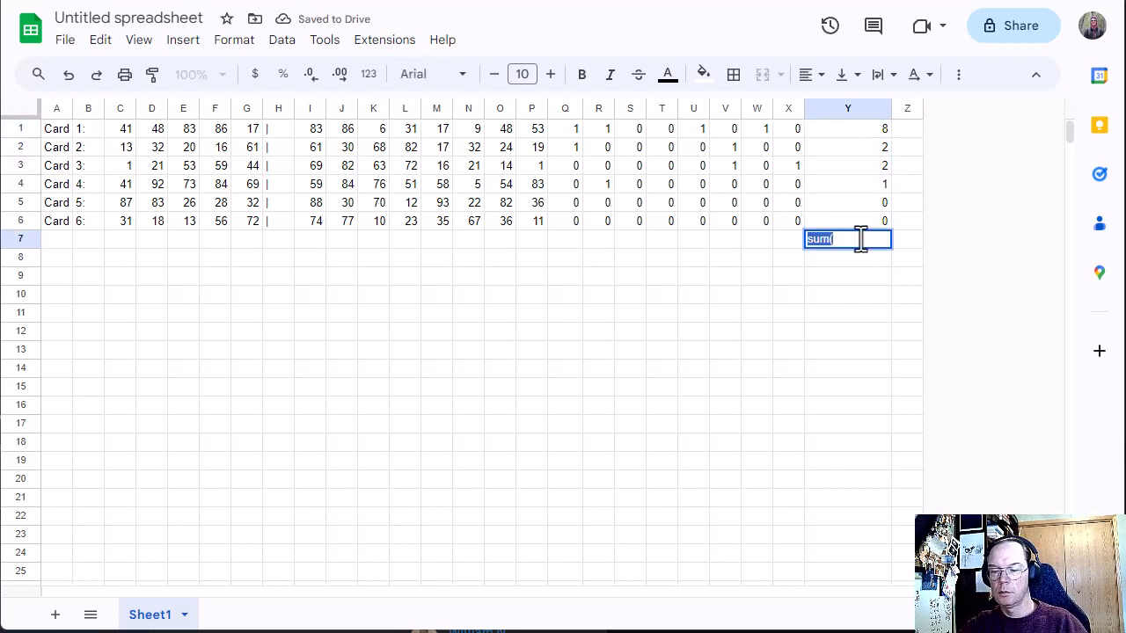
{"action": "type", "text": "=s"}
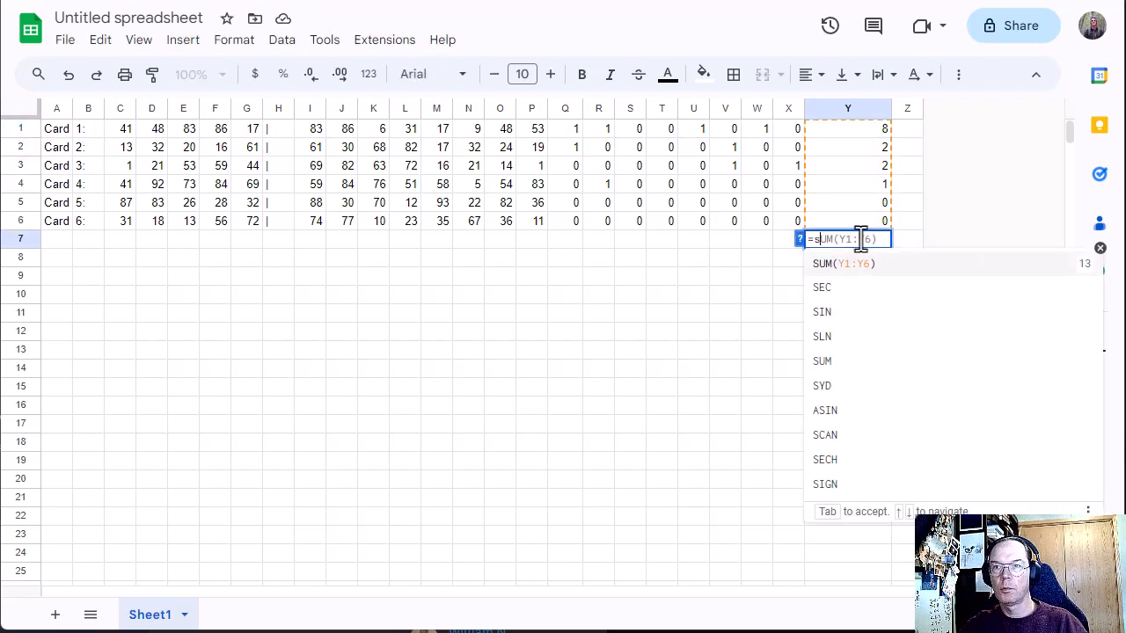
{"action": "left_click", "coordinate": [978, 264]}
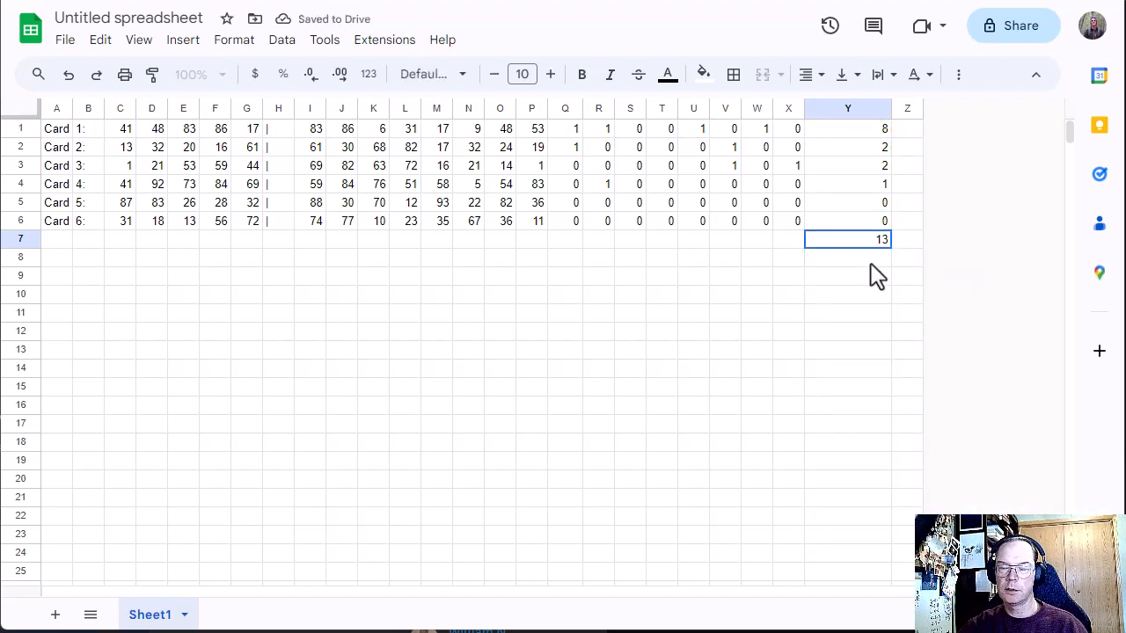
{"action": "left_click", "coordinate": [691, 2]}
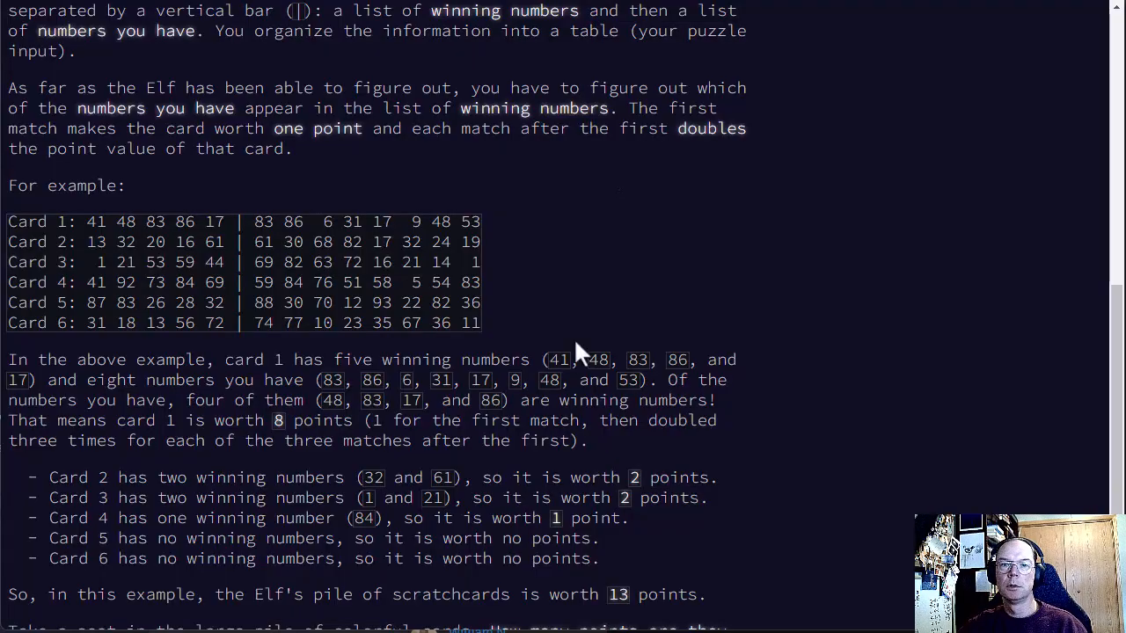
{"action": "left_click", "coordinate": [669, 1]}
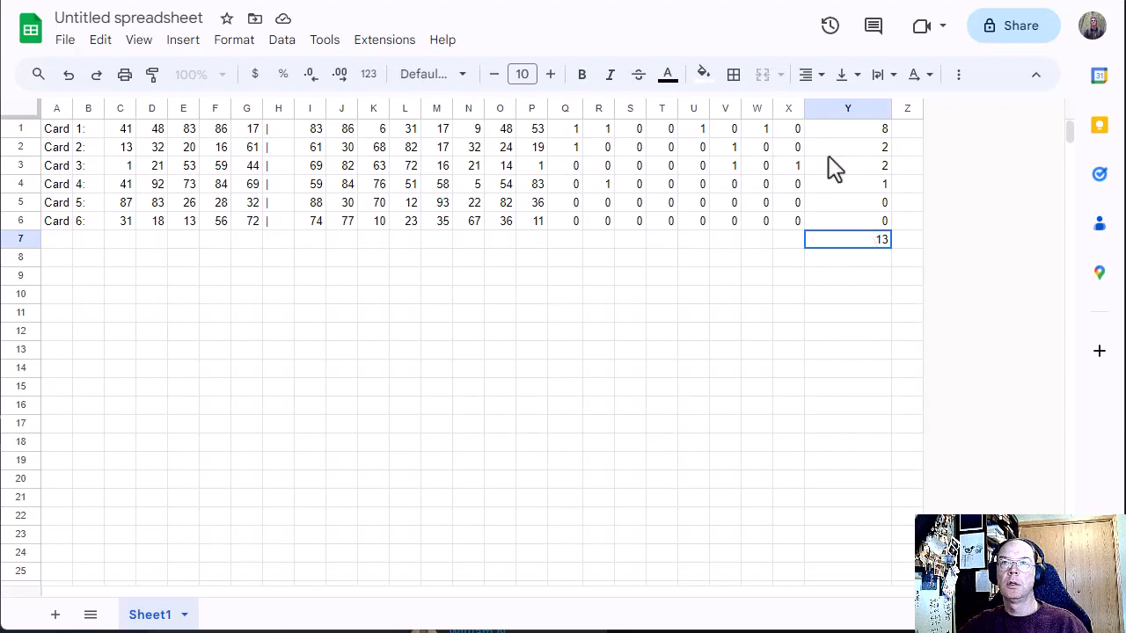
Step: Copy the entire puzzle input from the Advent of Code page and add a new sheet to the Google Sheets file
{"action": "left_click", "coordinate": [684, 2]}
{"action": "scroll", "coordinate": [195, 555], "scroll_direction": "down", "scroll_amount": 2}
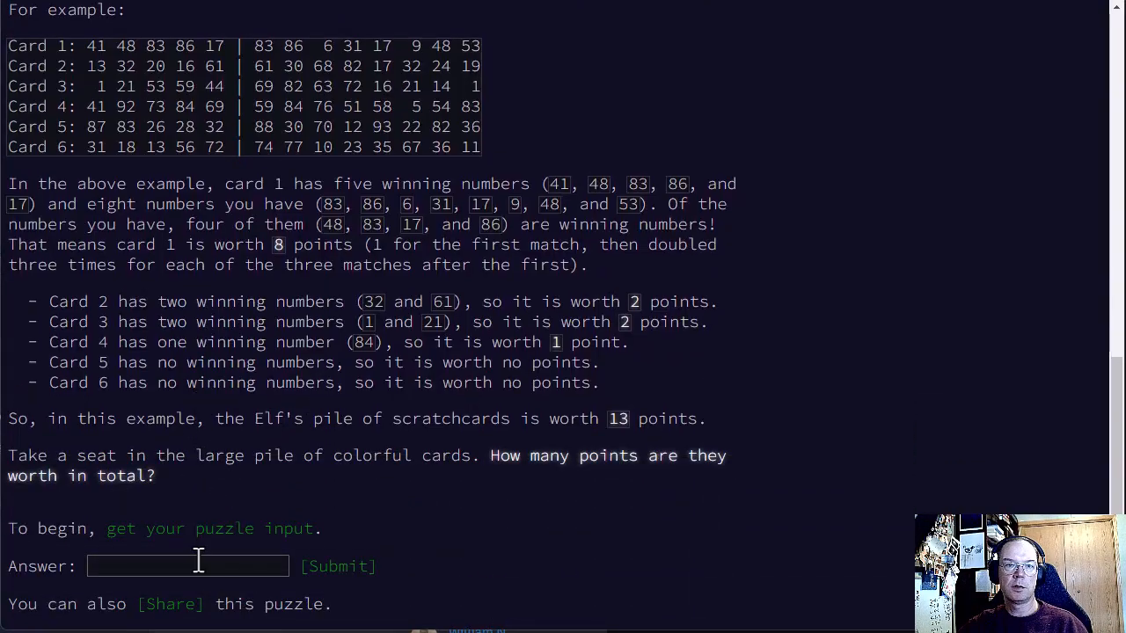
{"action": "left_click", "coordinate": [199, 531]}
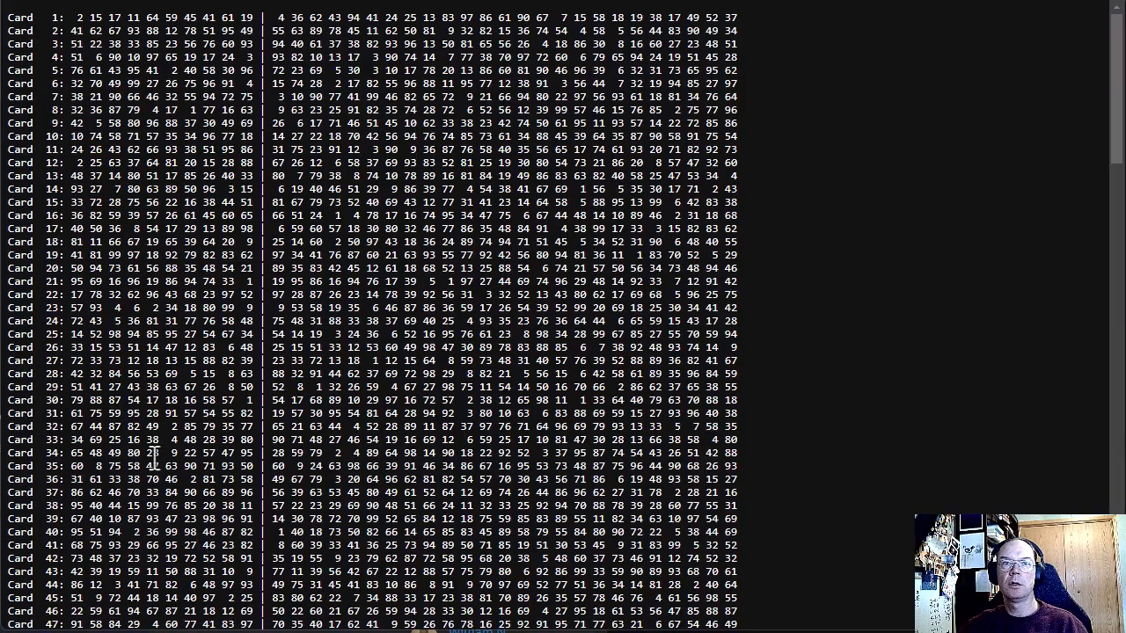
{"action": "key", "text": "ctrl+a"}
{"action": "right_click", "coordinate": [91, 149]}
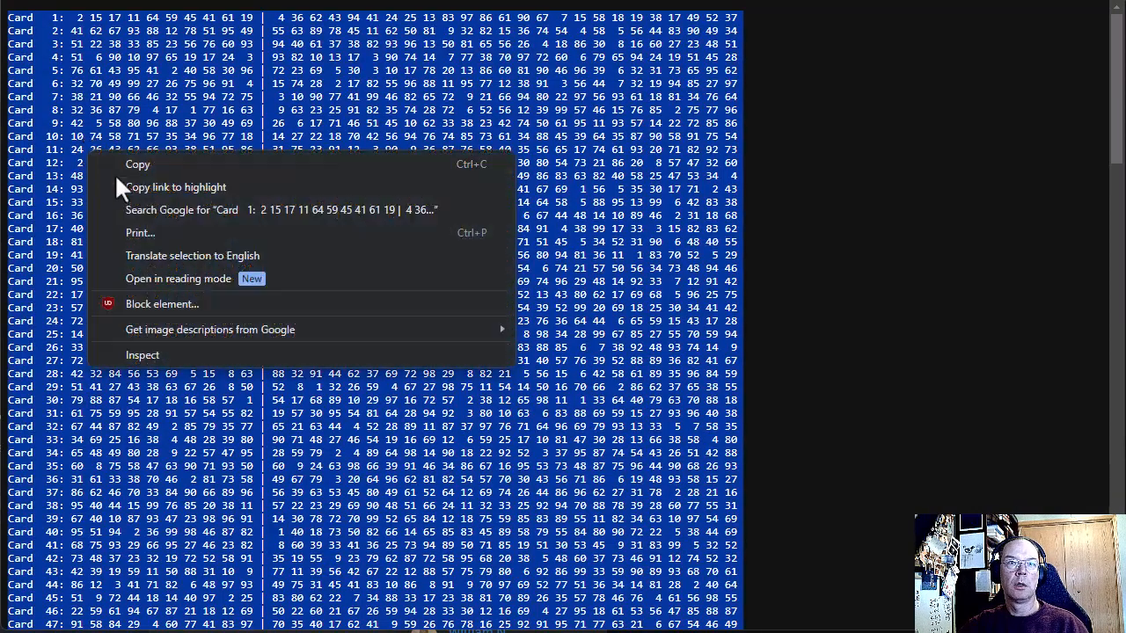
{"action": "left_click", "coordinate": [114, 167]}
{"action": "key", "text": "ctrl+Tab"}
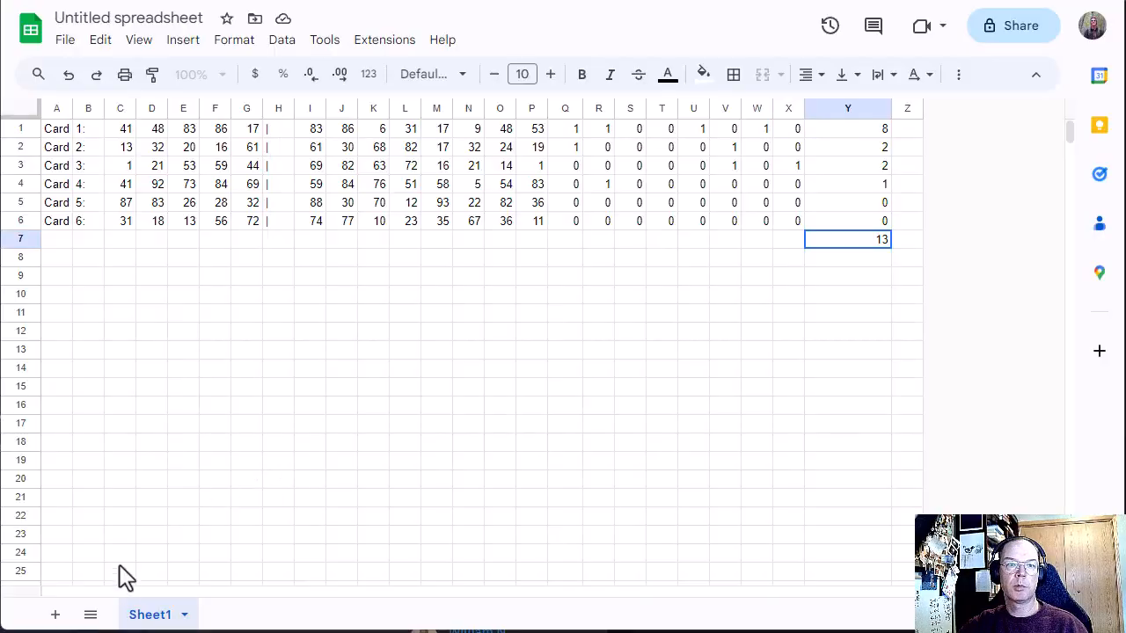
{"action": "left_click", "coordinate": [54, 614]}
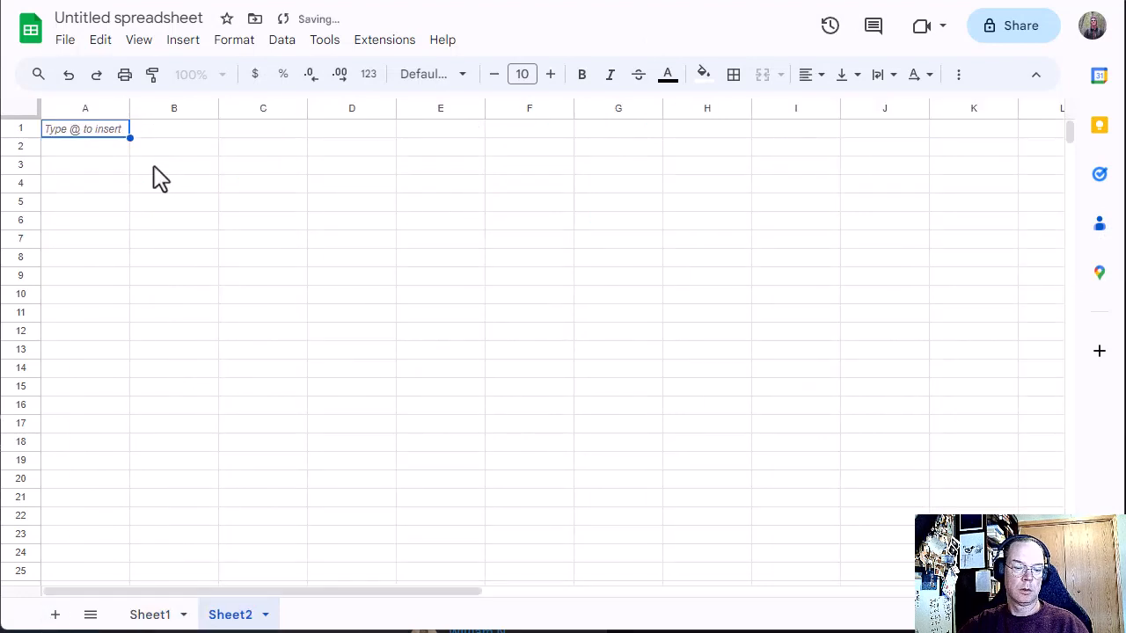
{"action": "key", "text": "ctrl+v"}
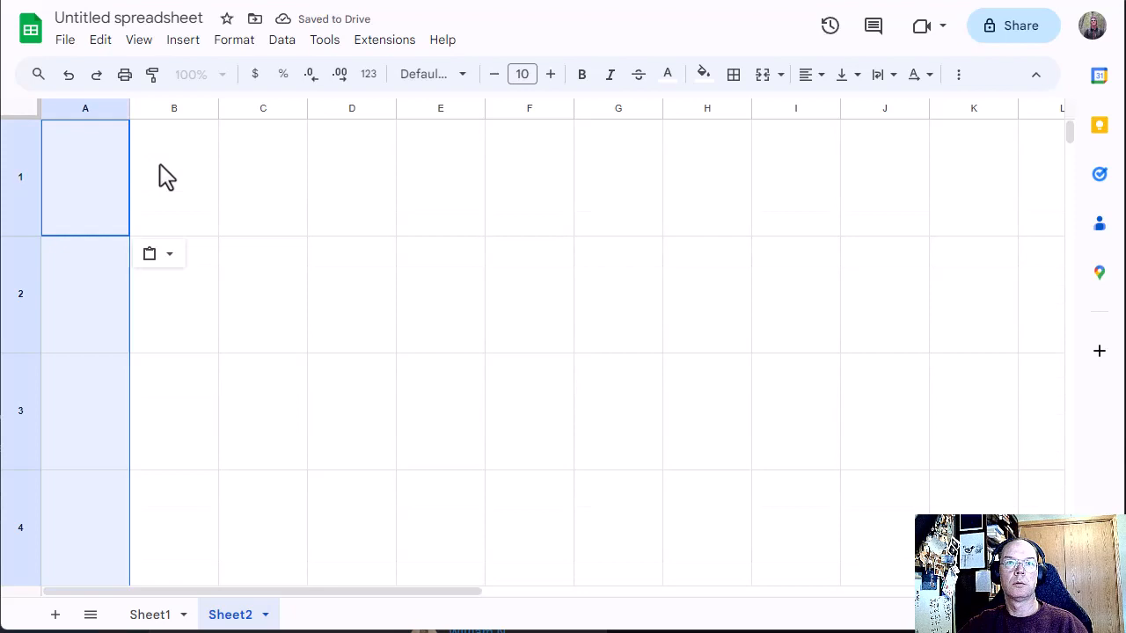
{"action": "left_click", "coordinate": [23, 105]}
{"action": "left_click", "coordinate": [281, 44]}
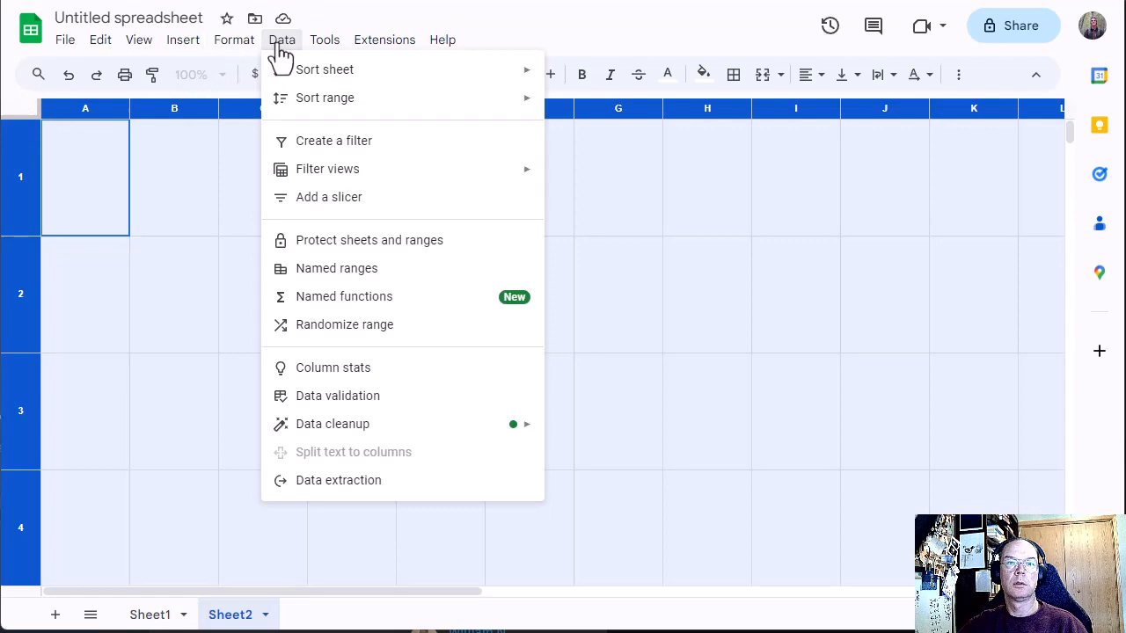
{"action": "left_click", "coordinate": [195, 299]}
{"action": "key", "text": "ctrl+z"}
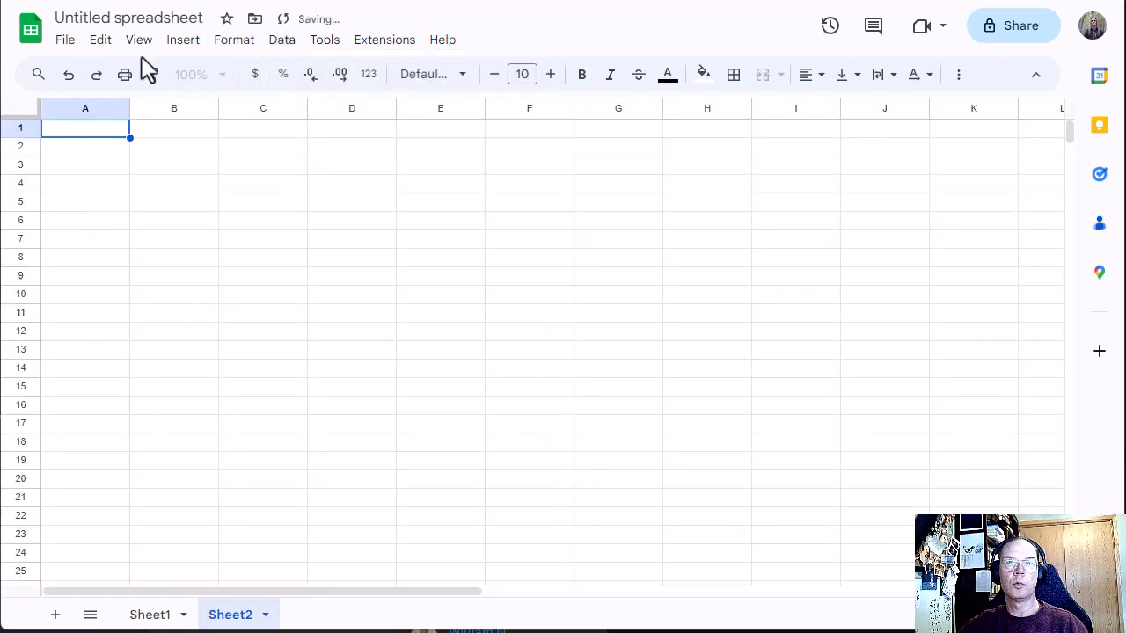
Step: Paste the puzzle input as values only from A1 of the new sheet and split the text to columns
{"action": "left_click", "coordinate": [100, 40]}
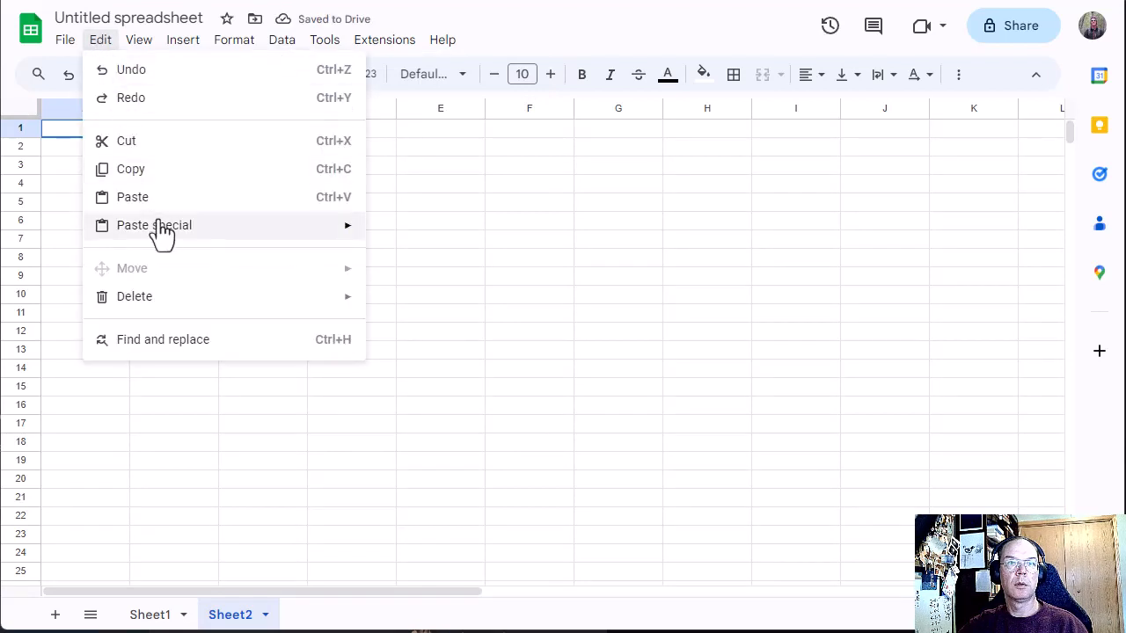
{"action": "mouse_move", "coordinate": [266, 233]}
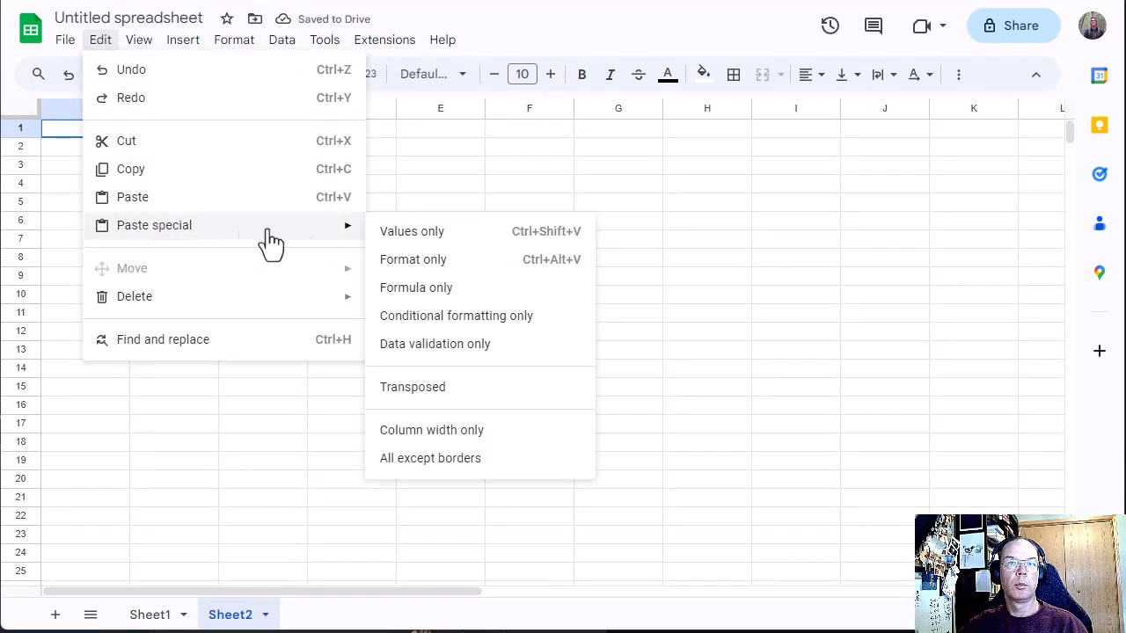
{"action": "left_click", "coordinate": [391, 233]}
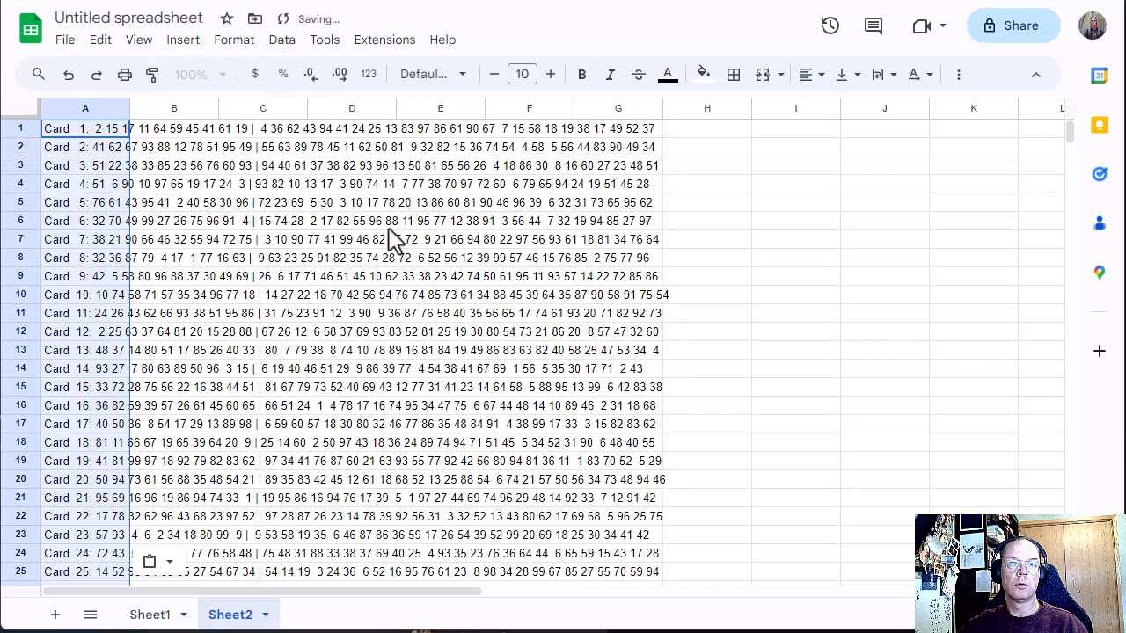
{"action": "left_click", "coordinate": [282, 39]}
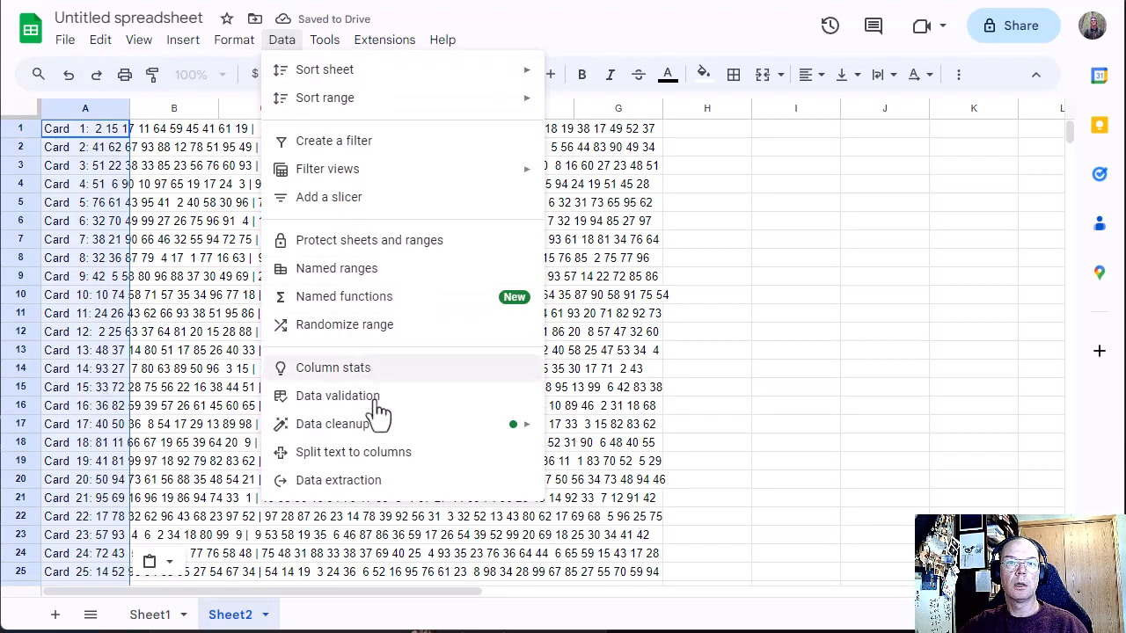
{"action": "left_click", "coordinate": [380, 451]}
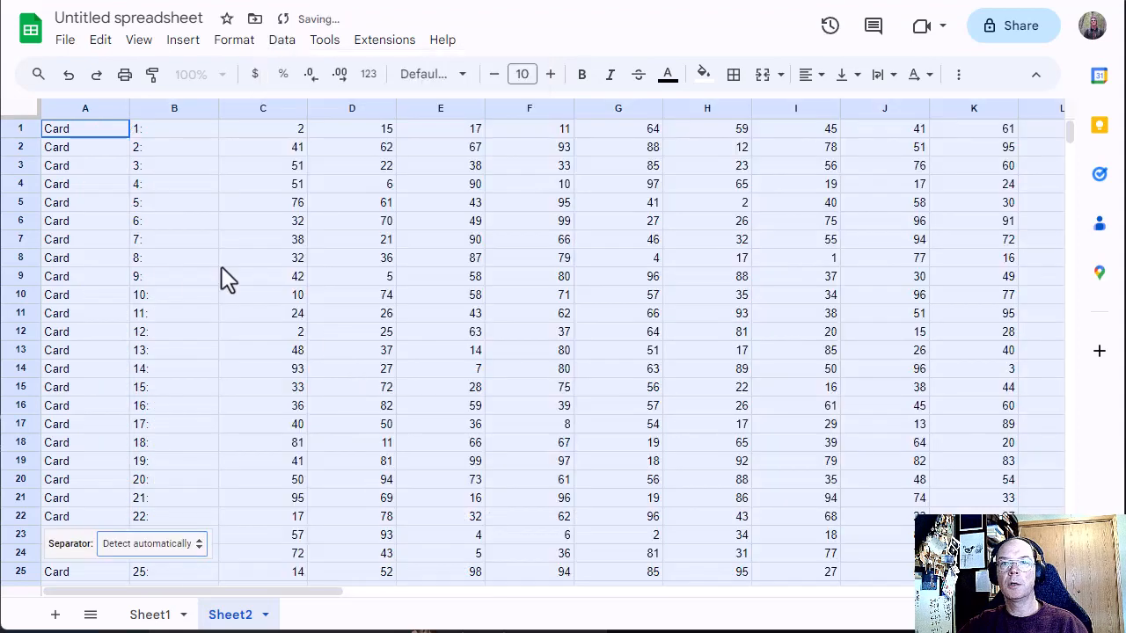
Step: Narrow all columns of the puzzle input sheet together so that A through AL fit in view
{"action": "left_click", "coordinate": [26, 115]}
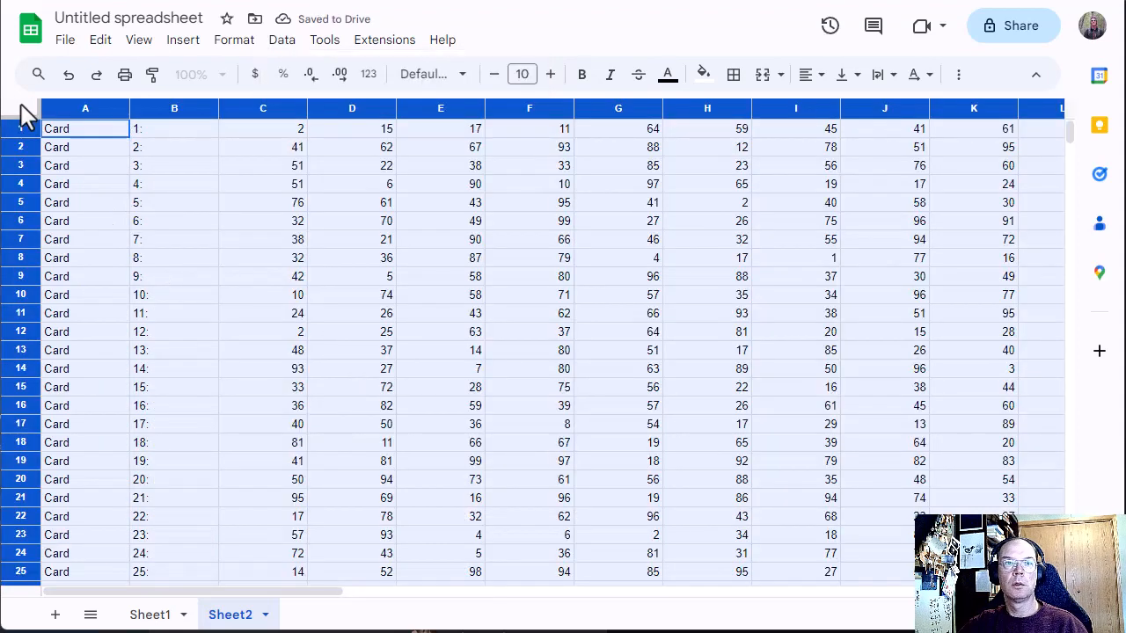
{"action": "left_click_drag", "start_coordinate": [130, 113], "coordinate": [59, 113]}
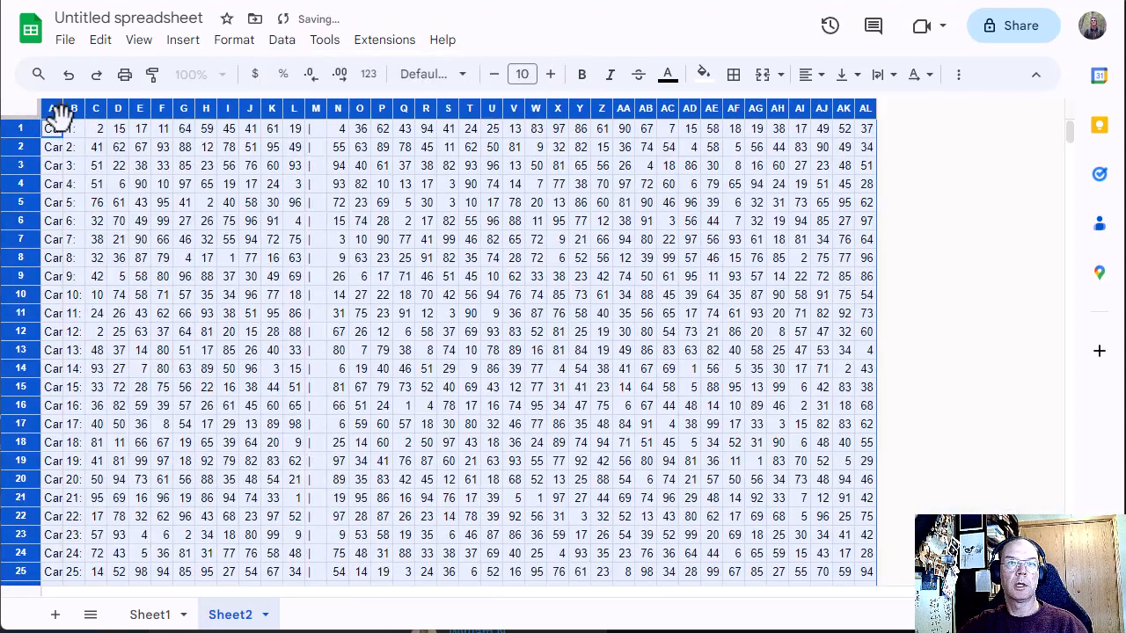
{"action": "scroll", "coordinate": [435, 360], "scroll_direction": "down", "scroll_amount": 12}
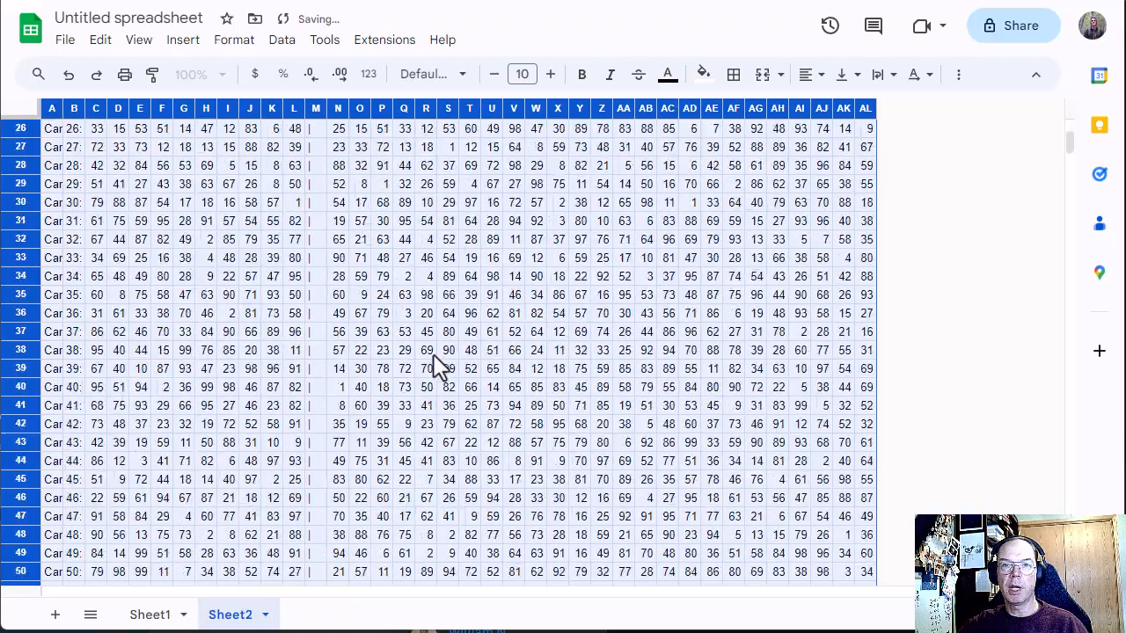
{"action": "scroll", "coordinate": [427, 361], "scroll_direction": "up", "scroll_amount": 12}
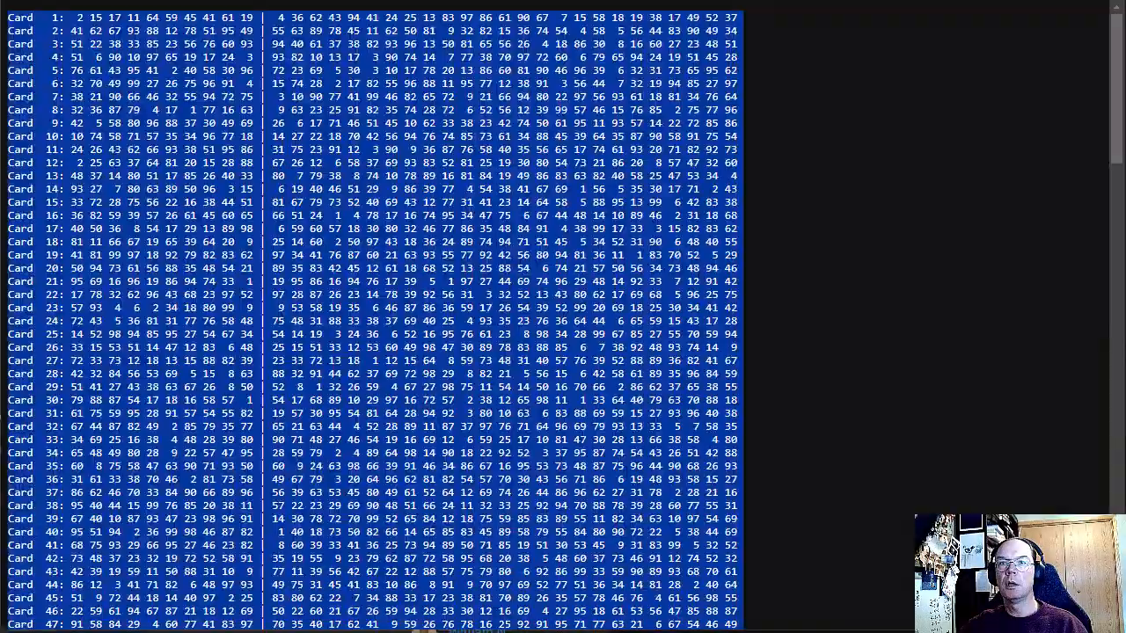
Step: Examine the original puzzle input on the Advent of Code site through to its last card, and revisit the puzzle description
{"action": "scroll", "coordinate": [703, 274], "scroll_direction": "down", "scroll_amount": 20}
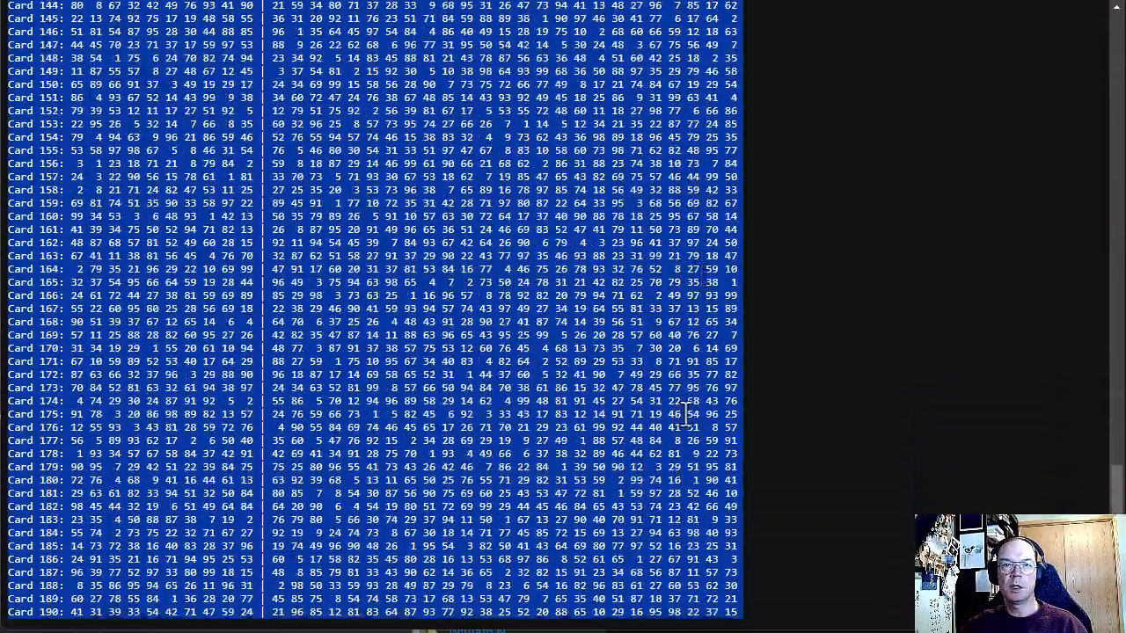
{"action": "scroll", "coordinate": [668, 334], "scroll_direction": "up", "scroll_amount": 20}
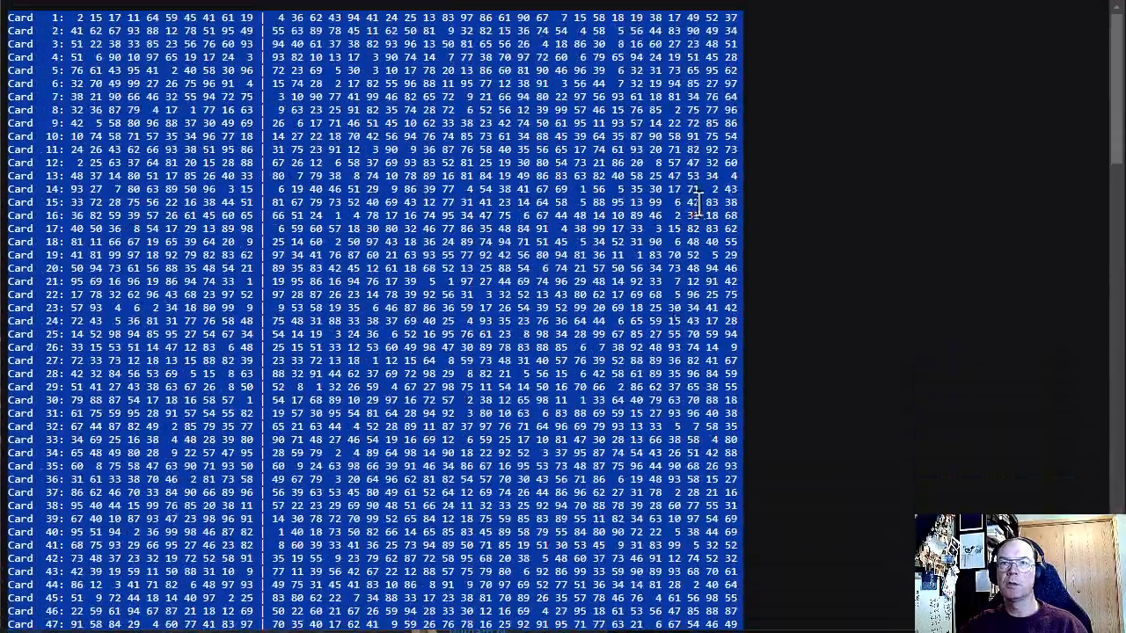
{"action": "key", "text": "ctrl+w"}
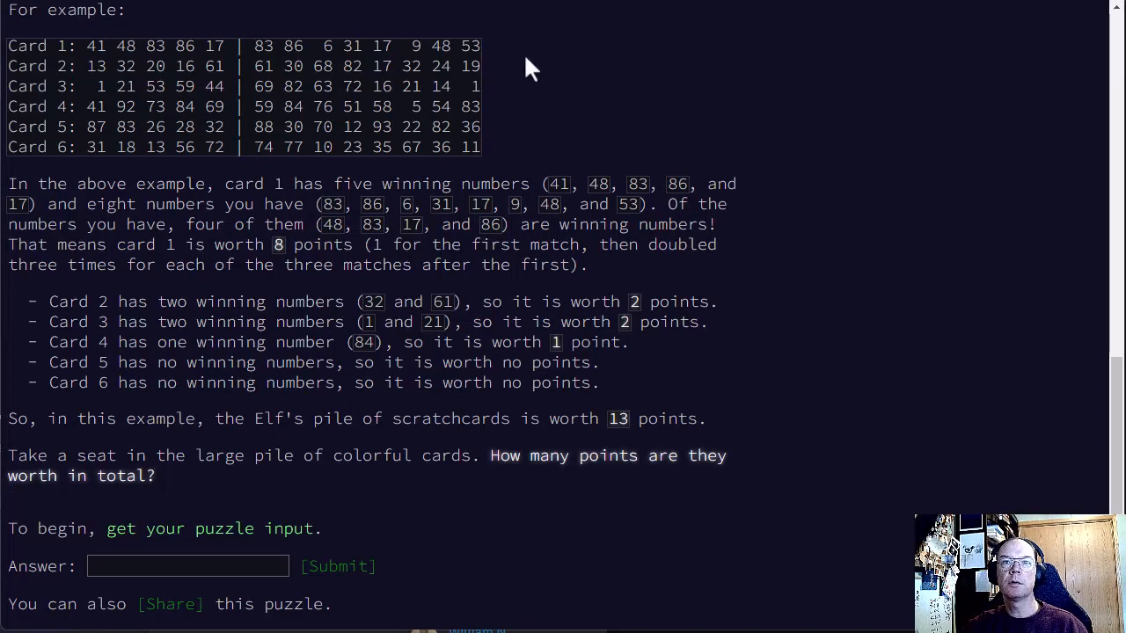
{"action": "key", "text": "ctrl+Tab"}
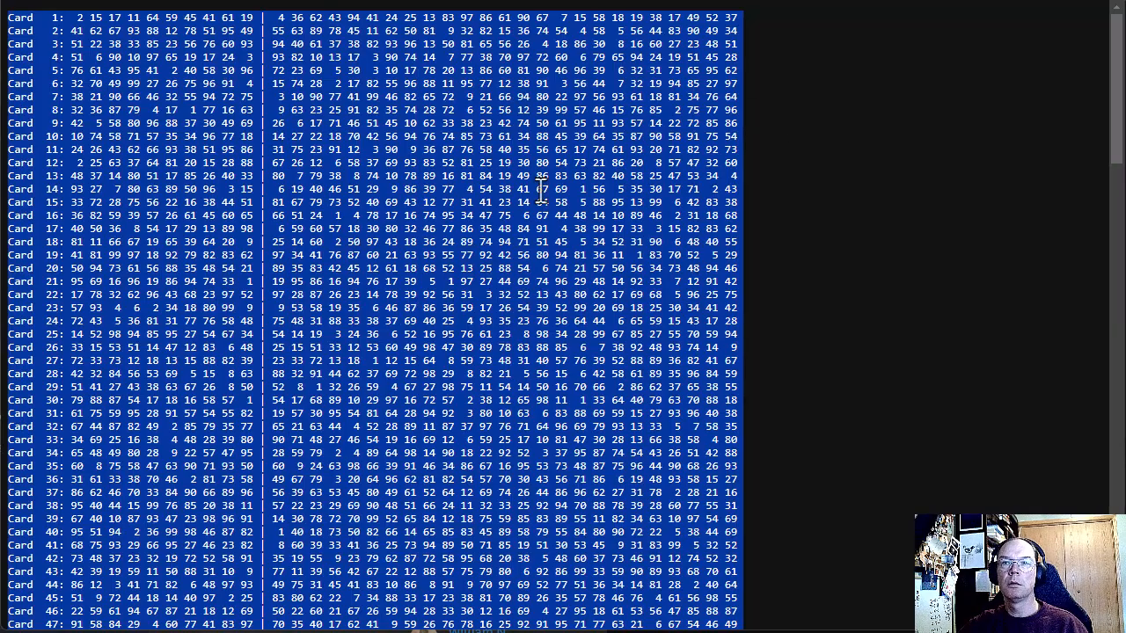
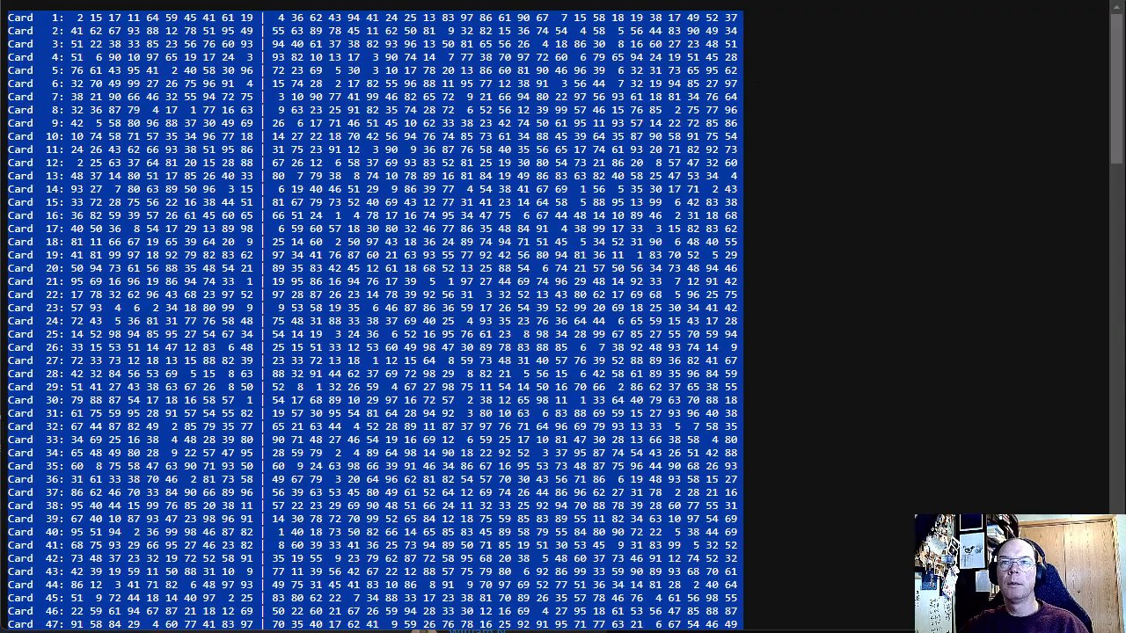
Step: Return to the Google Sheets file and insert 26 columns to the right of columns M through AL in Sheet2
{"action": "key", "text": "ctrl+Tab"}
{"action": "left_click", "coordinate": [866, 184]}
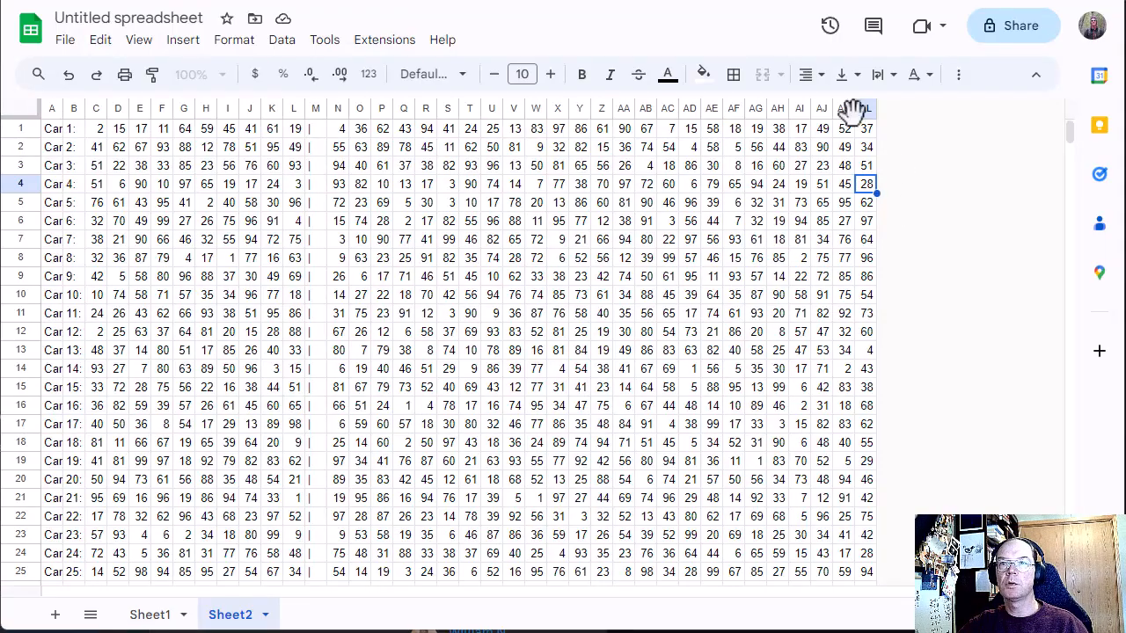
{"action": "left_click", "coordinate": [324, 107]}
{"action": "left_click_drag", "start_coordinate": [327, 106], "coordinate": [862, 106]}
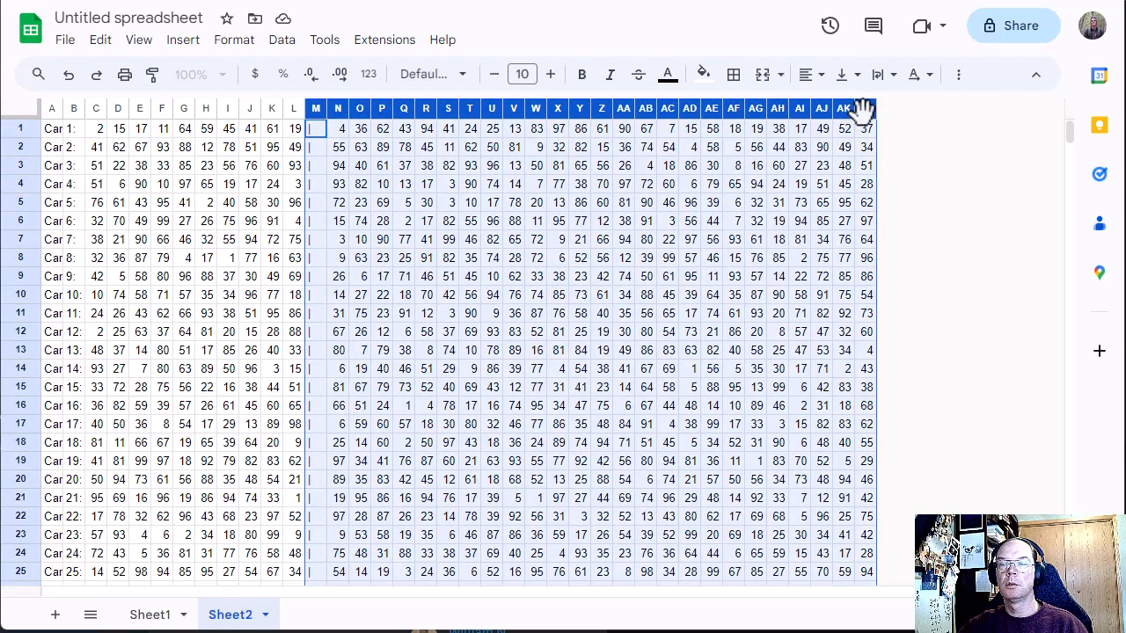
{"action": "right_click", "coordinate": [860, 106]}
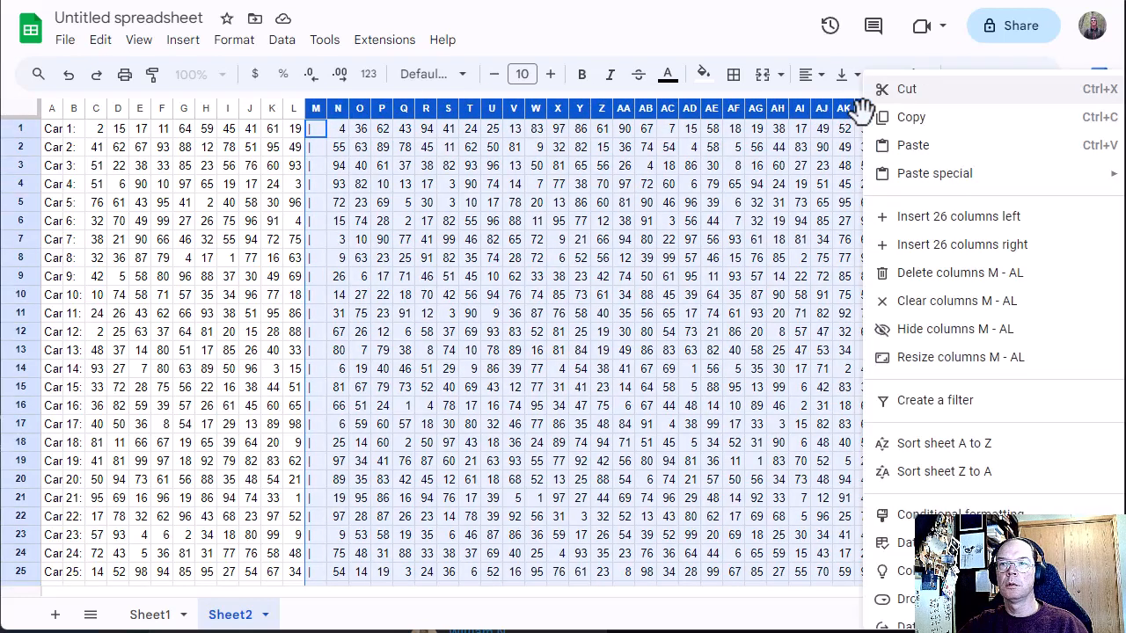
{"action": "left_click", "coordinate": [942, 255]}
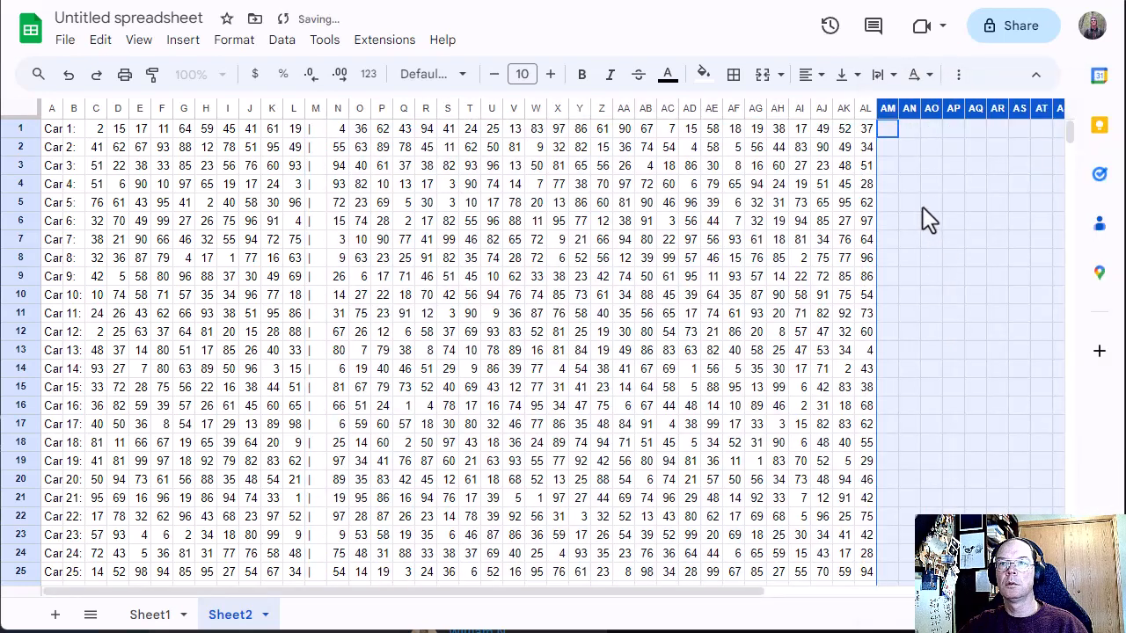
Step: Copy the COUNTIF formula text from Q1 of Sheet1 and paste it into AN1 of Sheet2
{"action": "left_click", "coordinate": [917, 152]}
{"action": "left_click", "coordinate": [909, 130]}
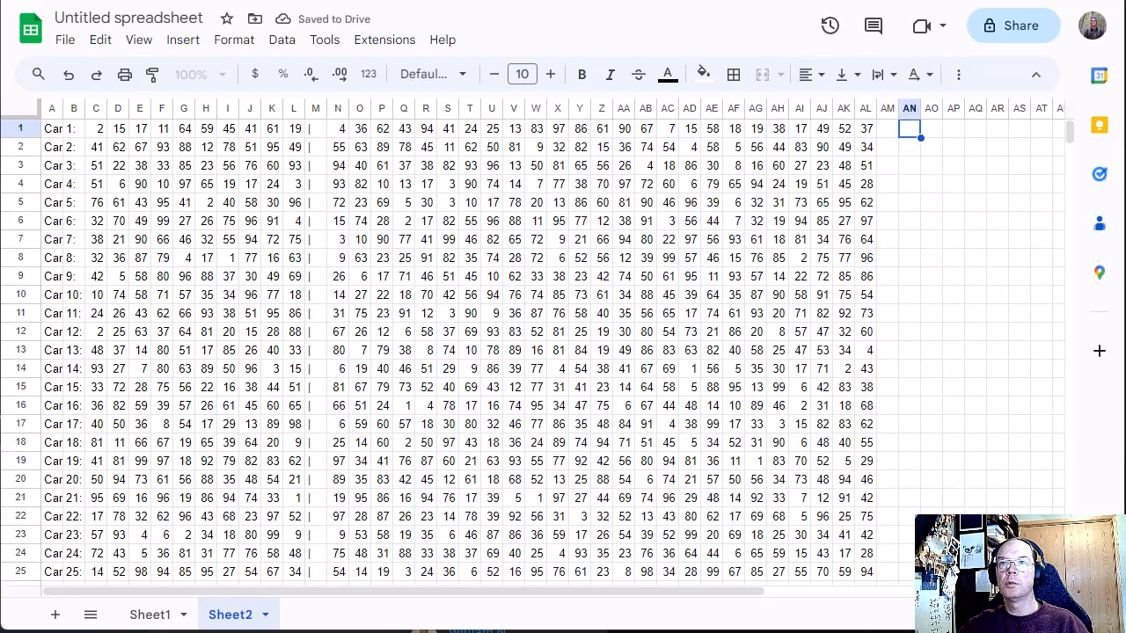
{"action": "left_click", "coordinate": [154, 614]}
{"action": "left_click", "coordinate": [855, 131]}
{"action": "double_click", "coordinate": [855, 133]}
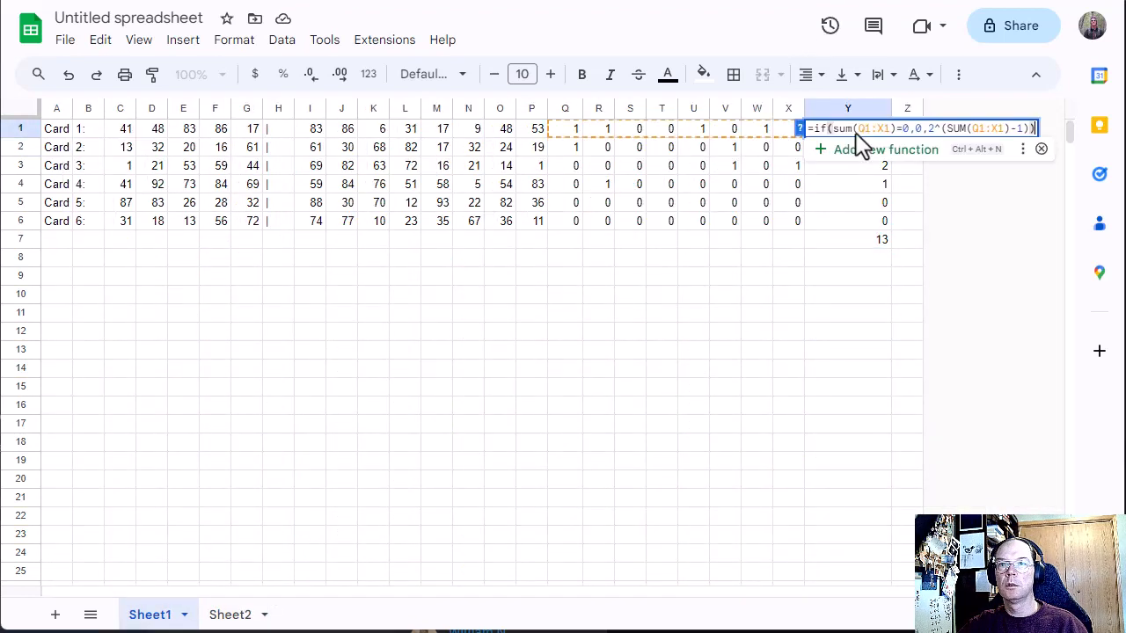
{"action": "left_click", "coordinate": [630, 147]}
{"action": "double_click", "coordinate": [572, 135]}
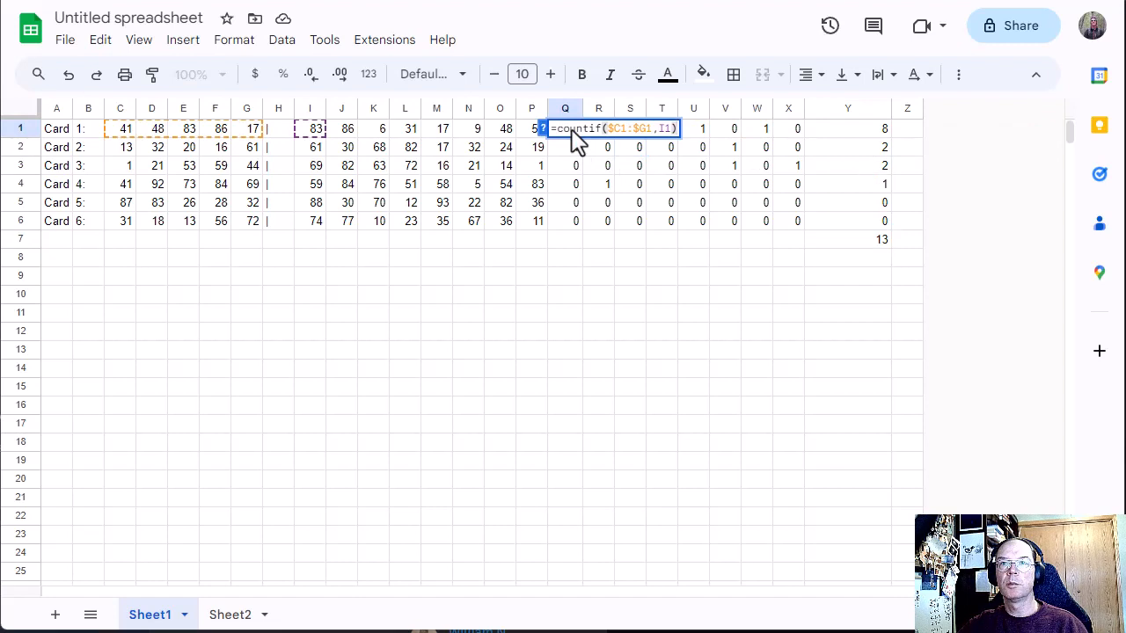
{"action": "left_click_drag", "start_coordinate": [572, 129], "coordinate": [708, 140]}
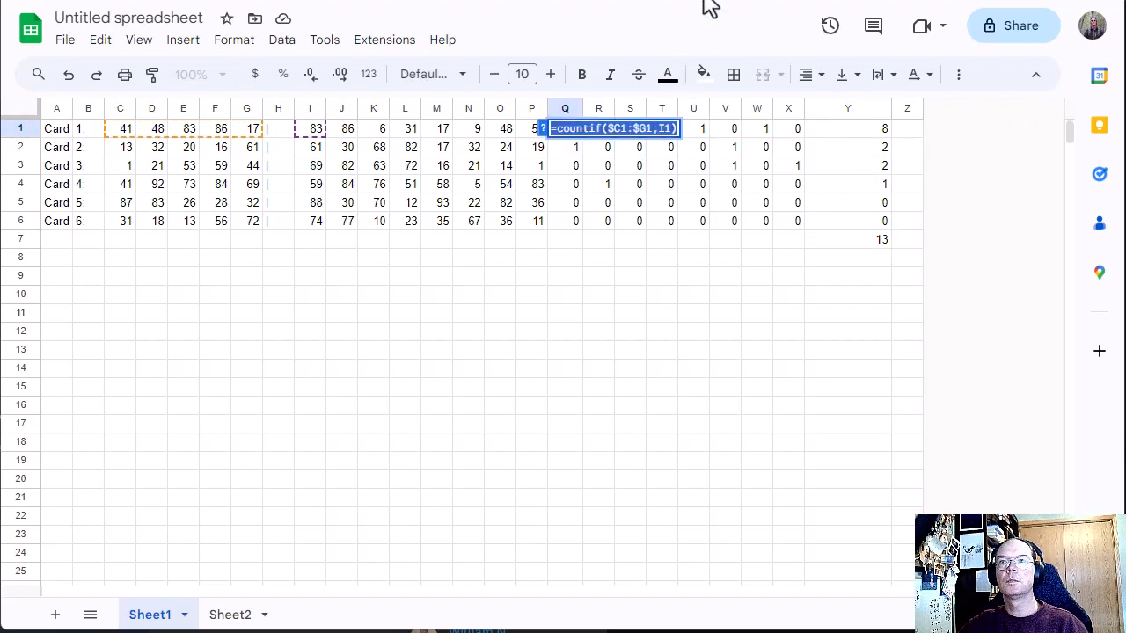
{"action": "left_click", "coordinate": [243, 609]}
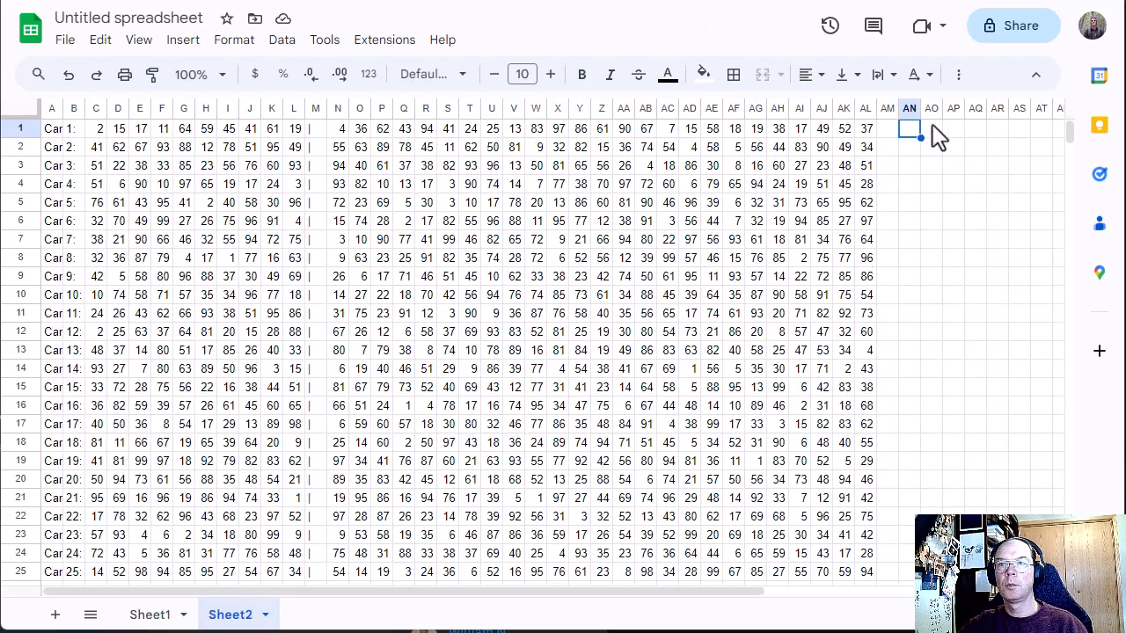
{"action": "double_click", "coordinate": [911, 136]}
{"action": "key", "text": "ctrl+v"}
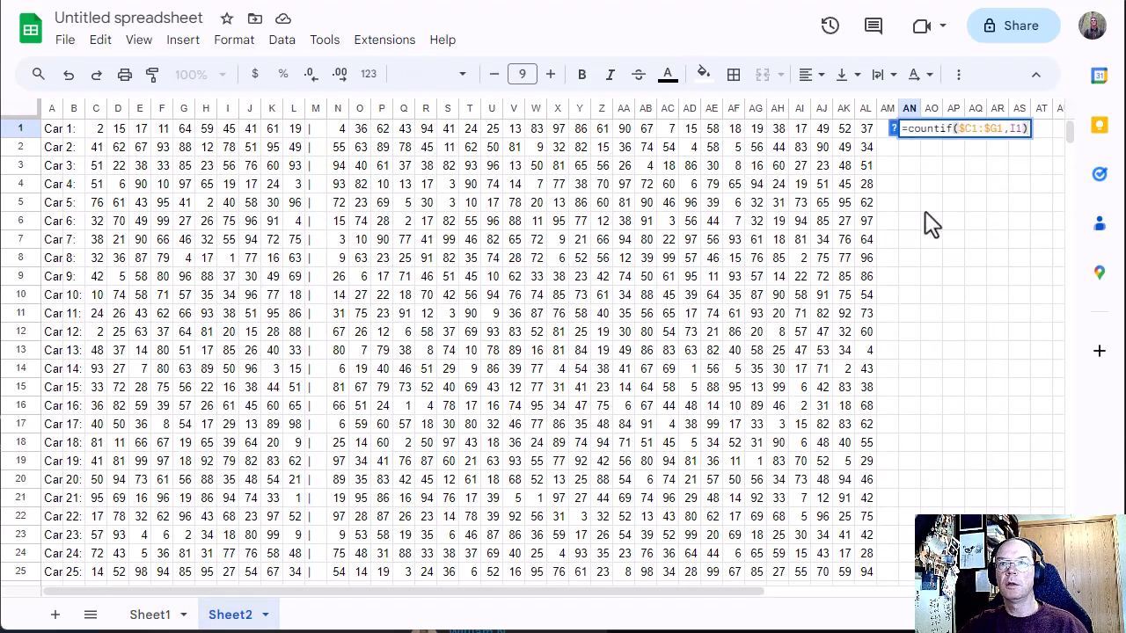
Step: Replace the range in AN1's COUNTIF formula with the winning numbers in C1:L1
{"action": "left_click", "coordinate": [994, 129]}
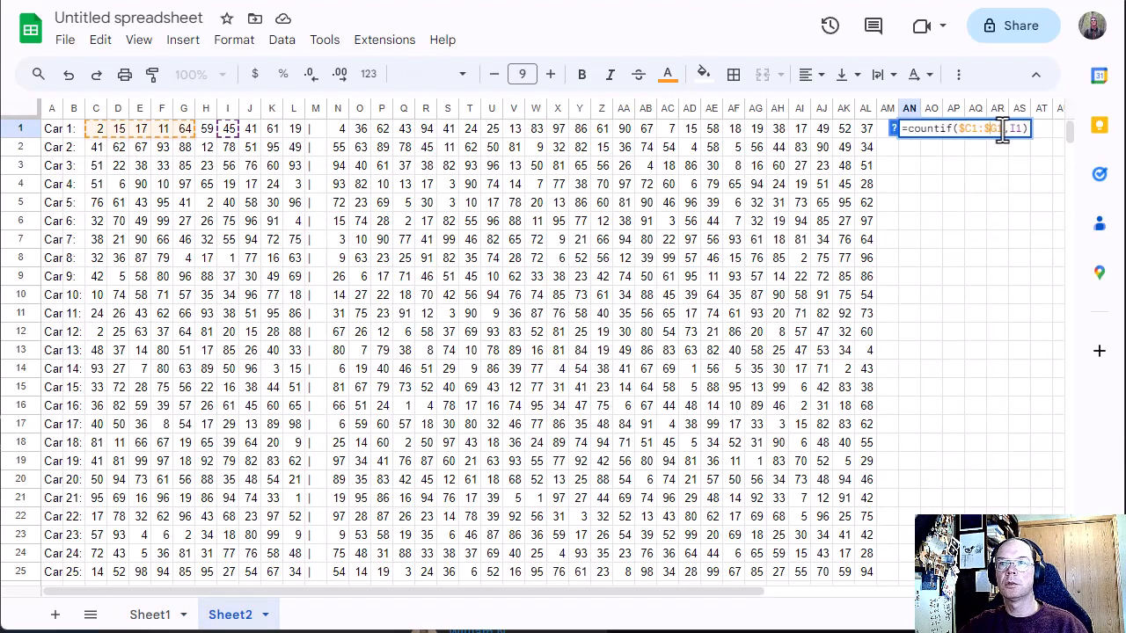
{"action": "left_click_drag", "start_coordinate": [1002, 129], "coordinate": [961, 130]}
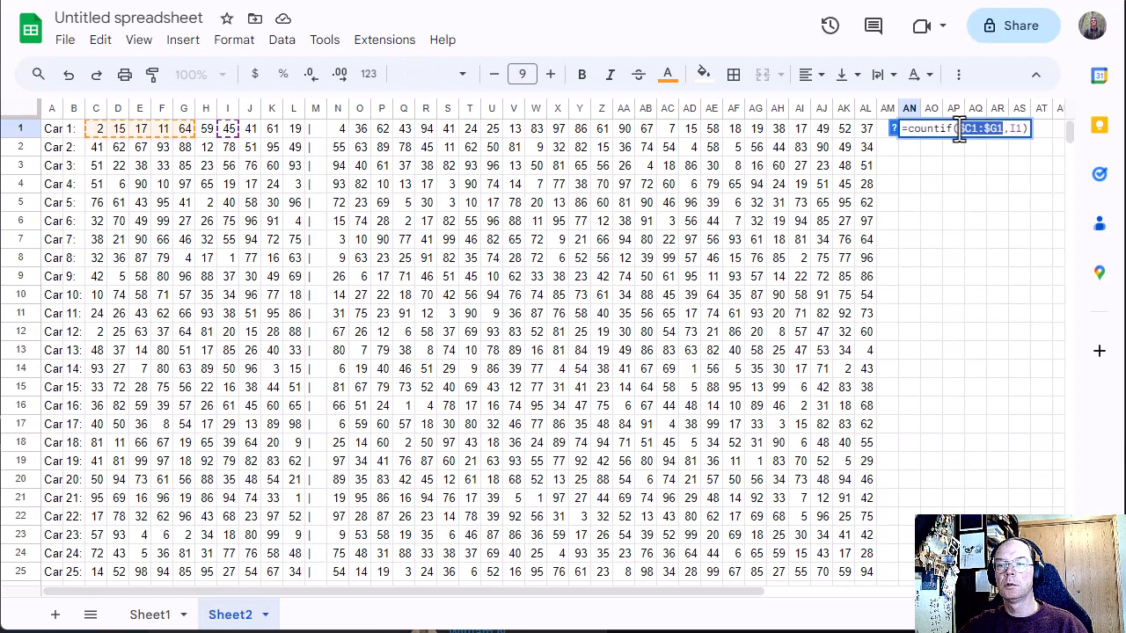
{"action": "key", "text": "BackSpace"}
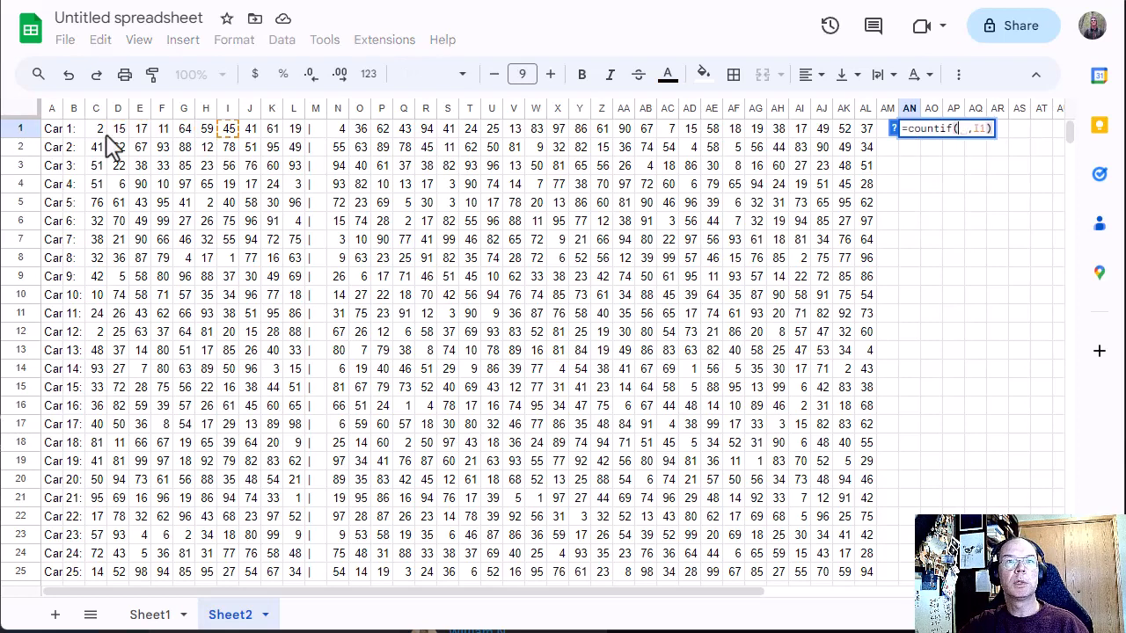
{"action": "left_click", "coordinate": [99, 130]}
{"action": "left_click_drag", "start_coordinate": [117, 141], "coordinate": [293, 132]}
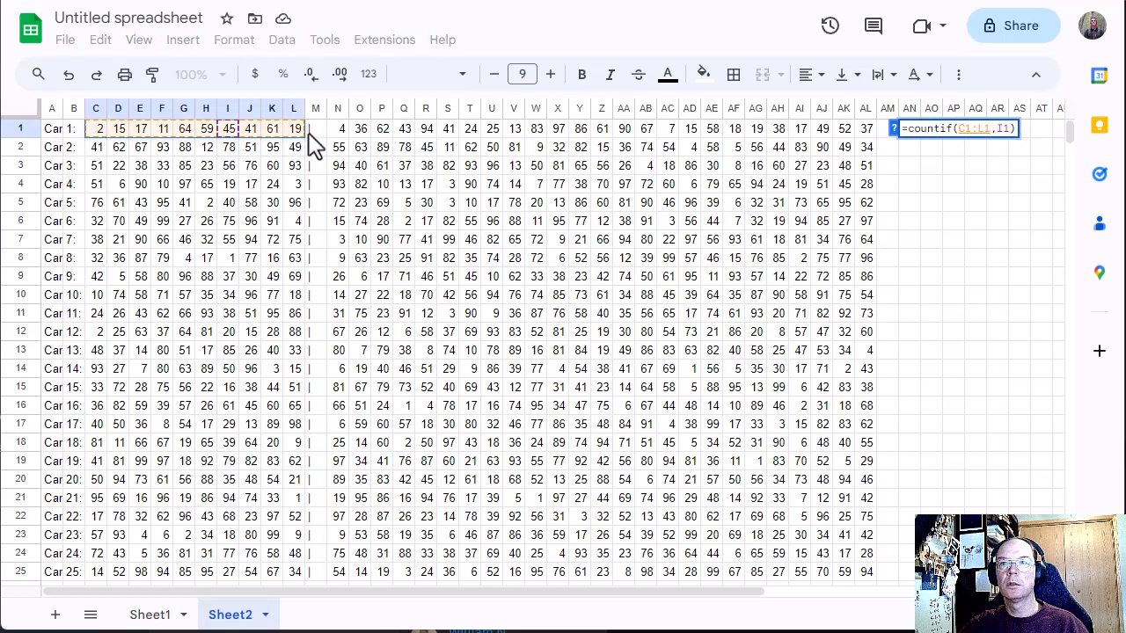
Step: Set the COUNTIF criterion in AN1 to N1, the card's first own number, and commit the formula
{"action": "left_click", "coordinate": [1010, 128]}
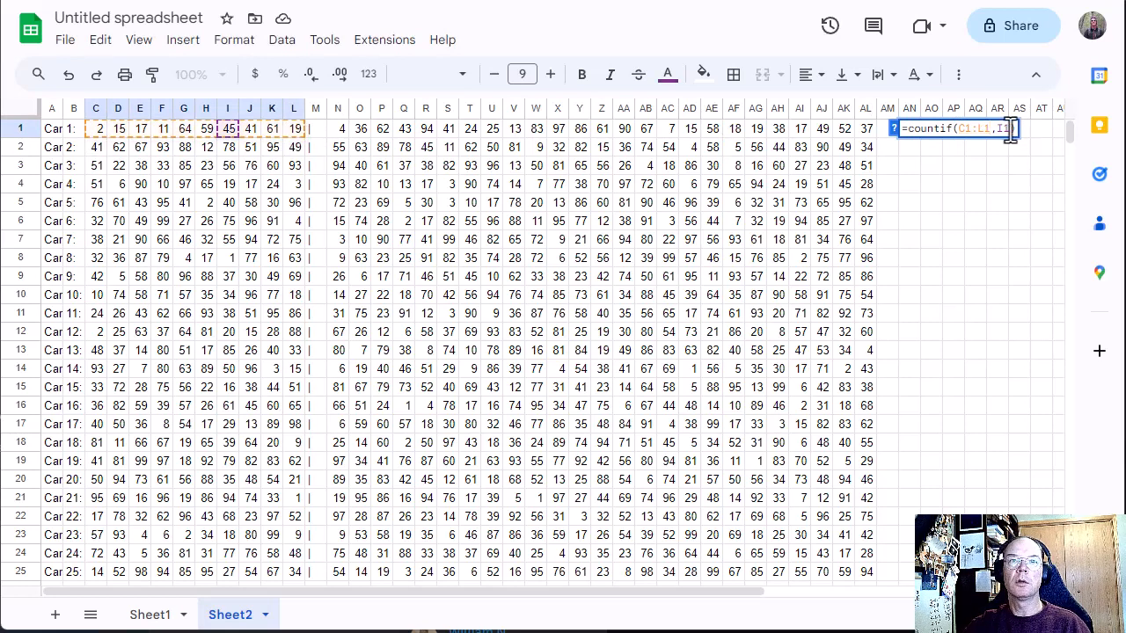
{"action": "key", "text": "BackSpace"}
{"action": "key", "text": "BackSpace"}
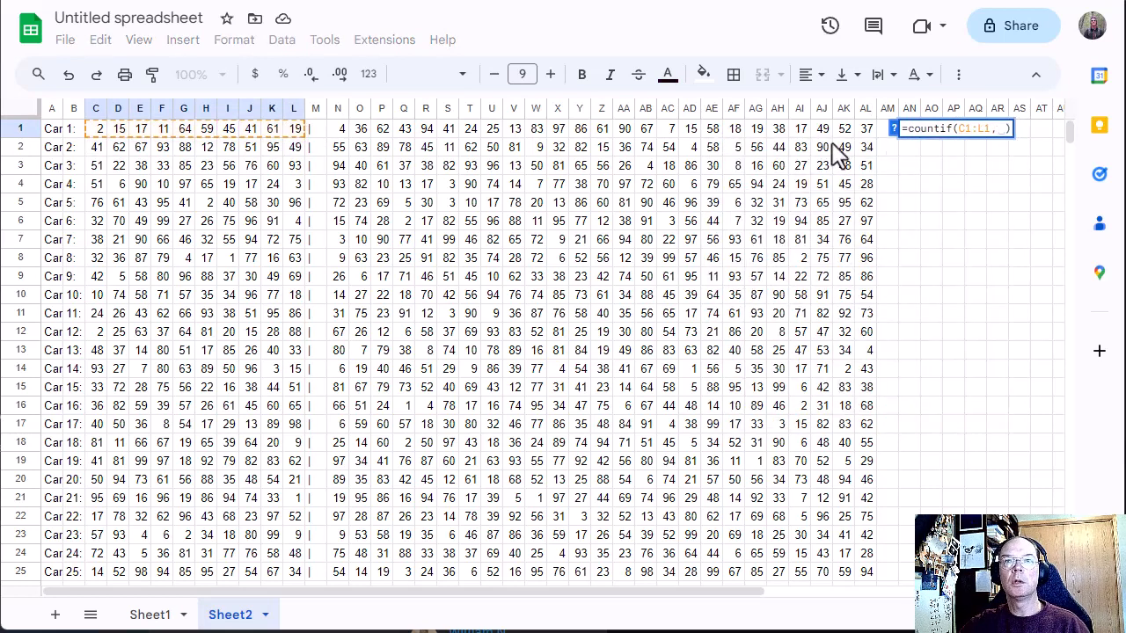
{"action": "left_click", "coordinate": [338, 129]}
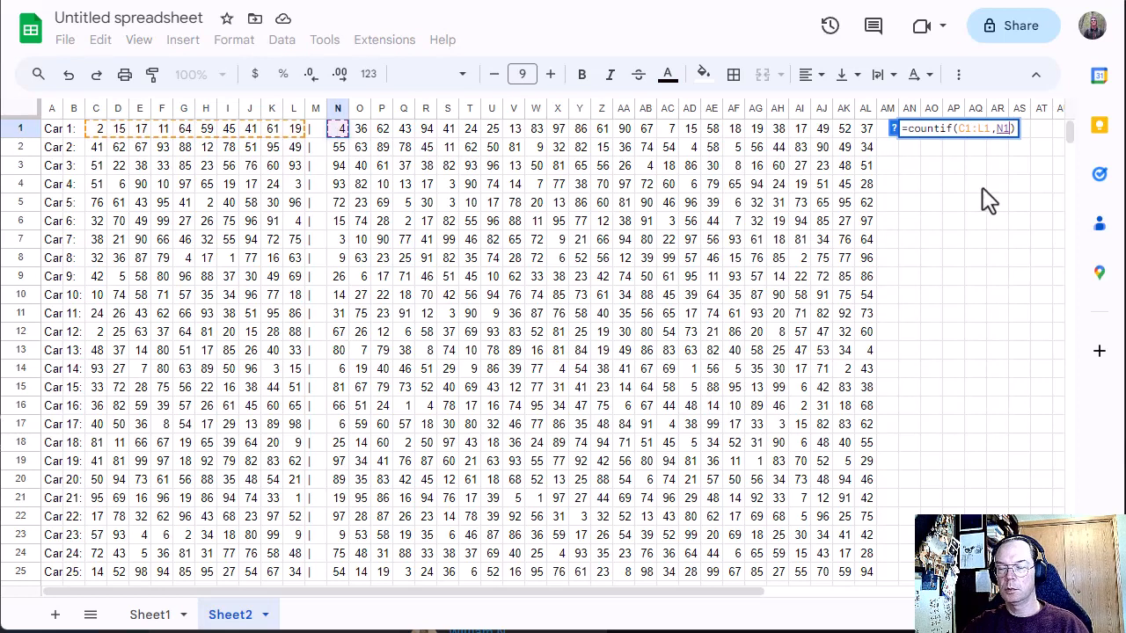
{"action": "key", "text": "Return"}
{"action": "key", "text": "Up"}
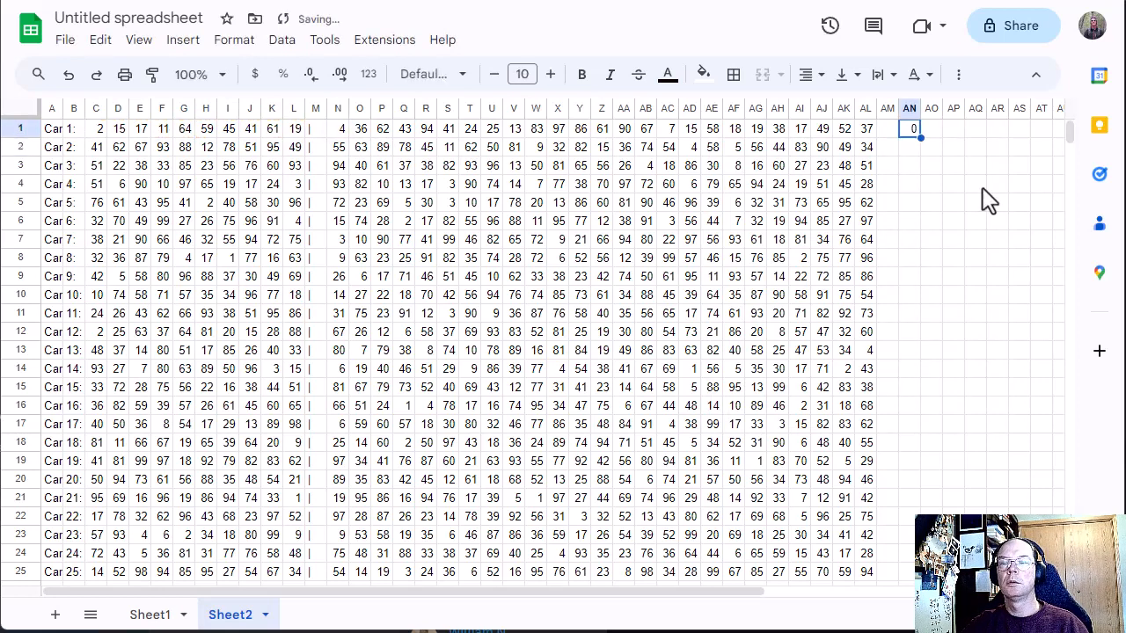
Step: Copy the AN1 formula across row 1 through column BL
{"action": "left_click_drag", "start_coordinate": [338, 129], "coordinate": [380, 130]}
{"action": "left_click", "coordinate": [910, 134]}
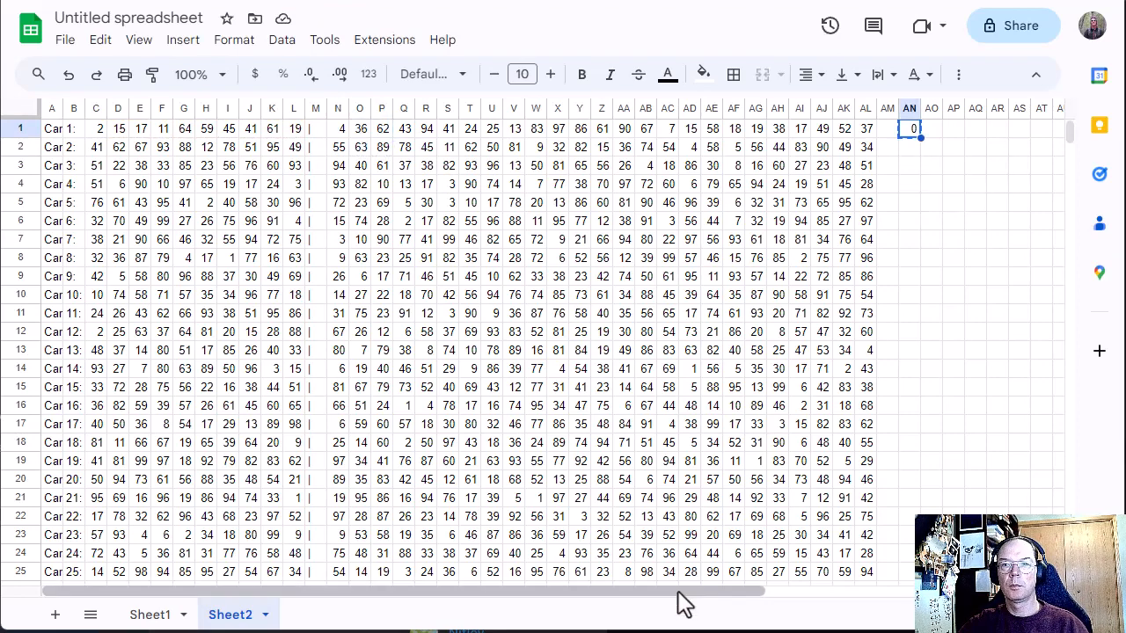
{"action": "left_click_drag", "start_coordinate": [678, 594], "coordinate": [972, 605]}
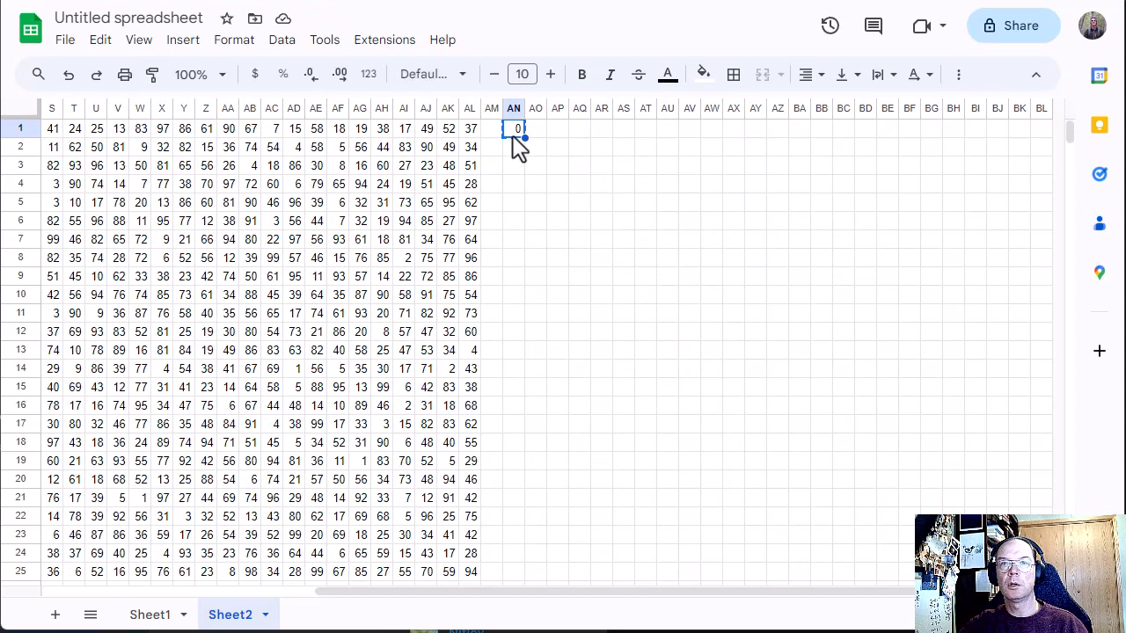
{"action": "left_click_drag", "start_coordinate": [516, 137], "coordinate": [1035, 137]}
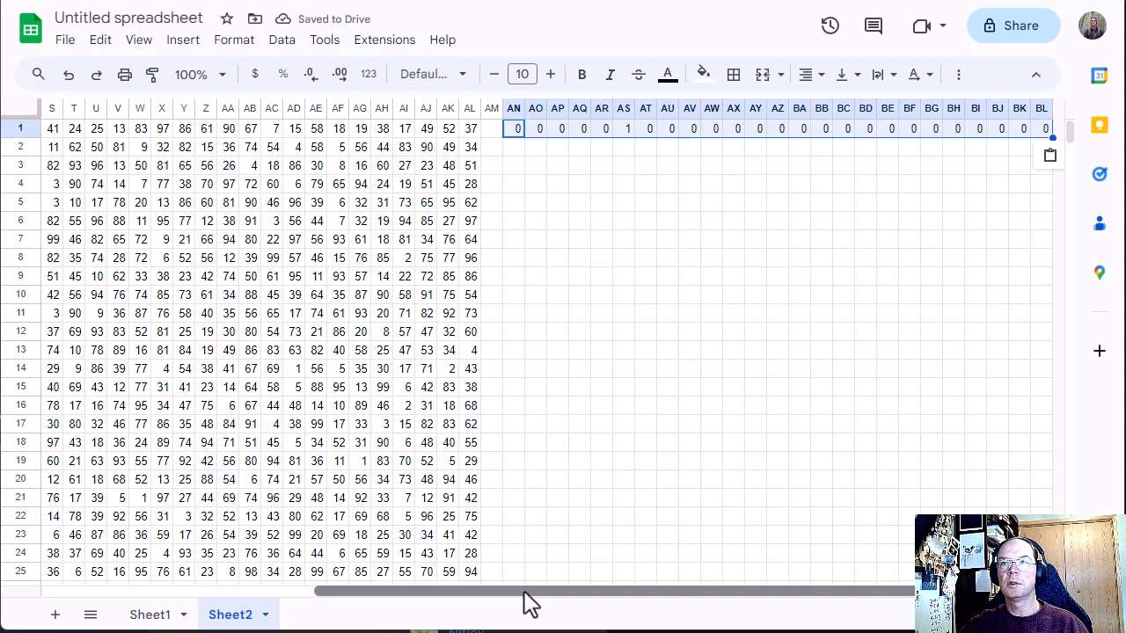
Step: Inspect which cells the COUNTIF formulas in AS1 and AN1 refer to
{"action": "double_click", "coordinate": [622, 130]}
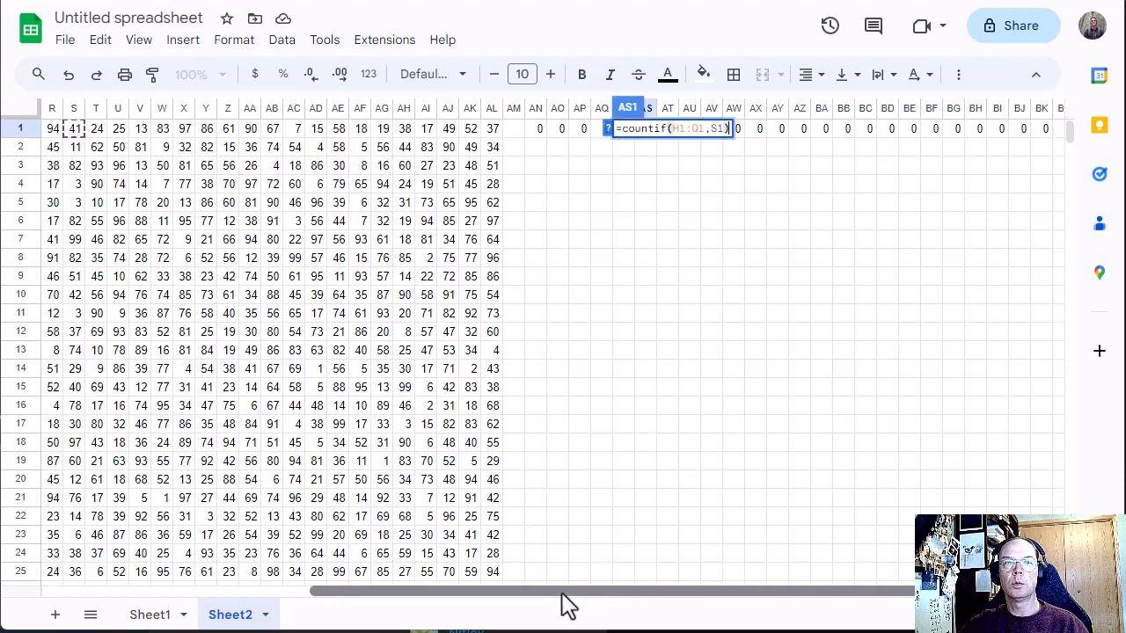
{"action": "left_click_drag", "start_coordinate": [565, 591], "coordinate": [225, 607]}
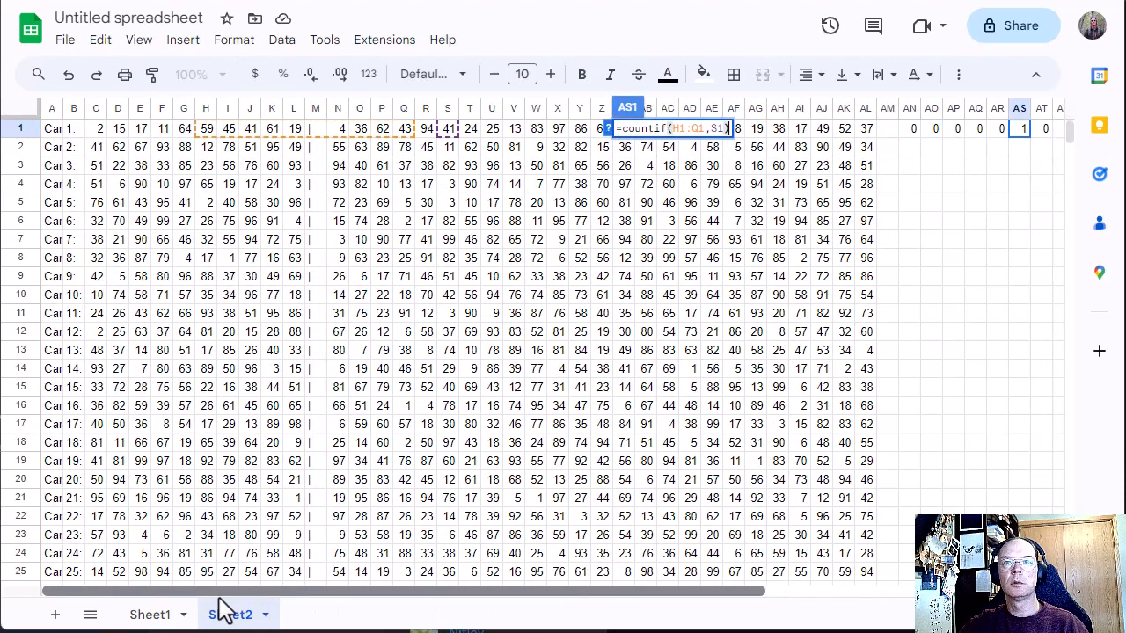
{"action": "left_click", "coordinate": [517, 351]}
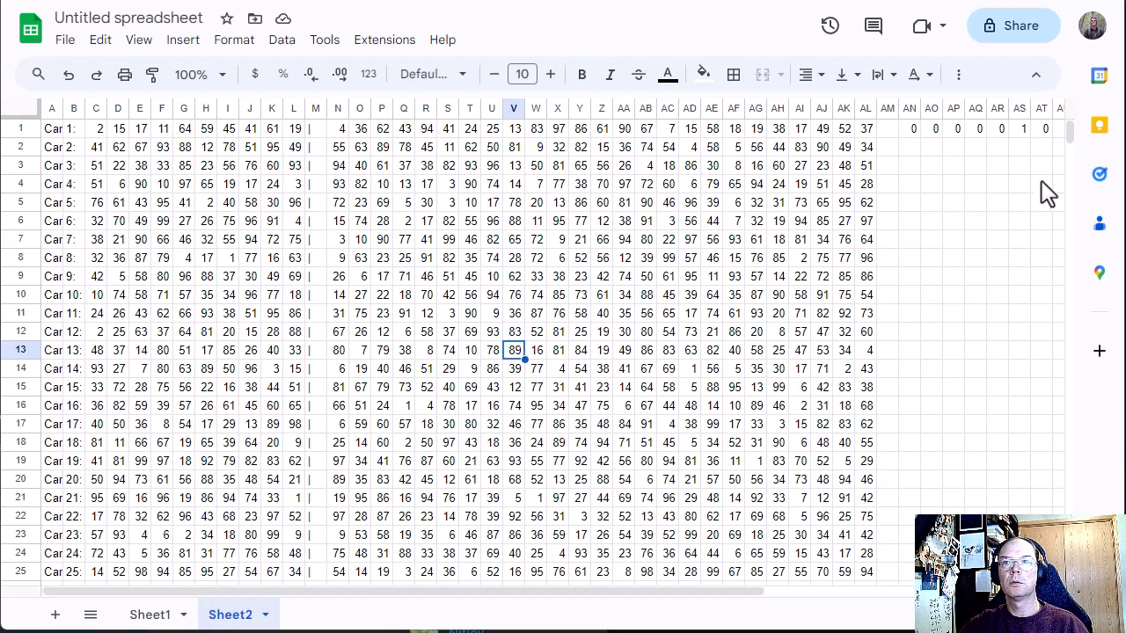
{"action": "left_click", "coordinate": [911, 128]}
{"action": "double_click", "coordinate": [915, 134]}
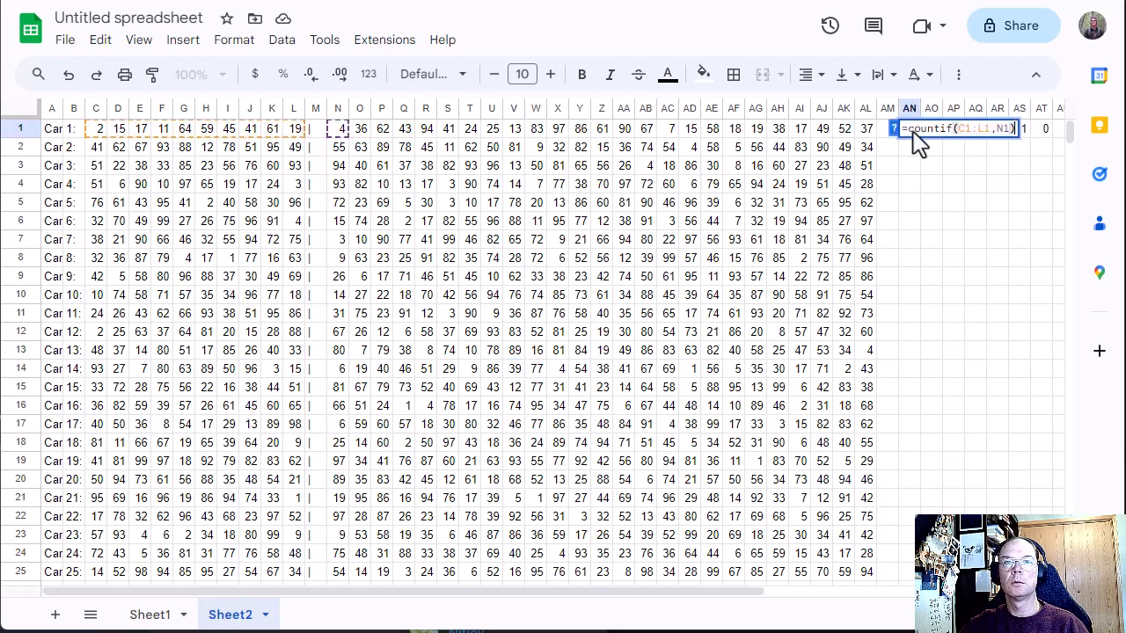
{"action": "left_click", "coordinate": [987, 178]}
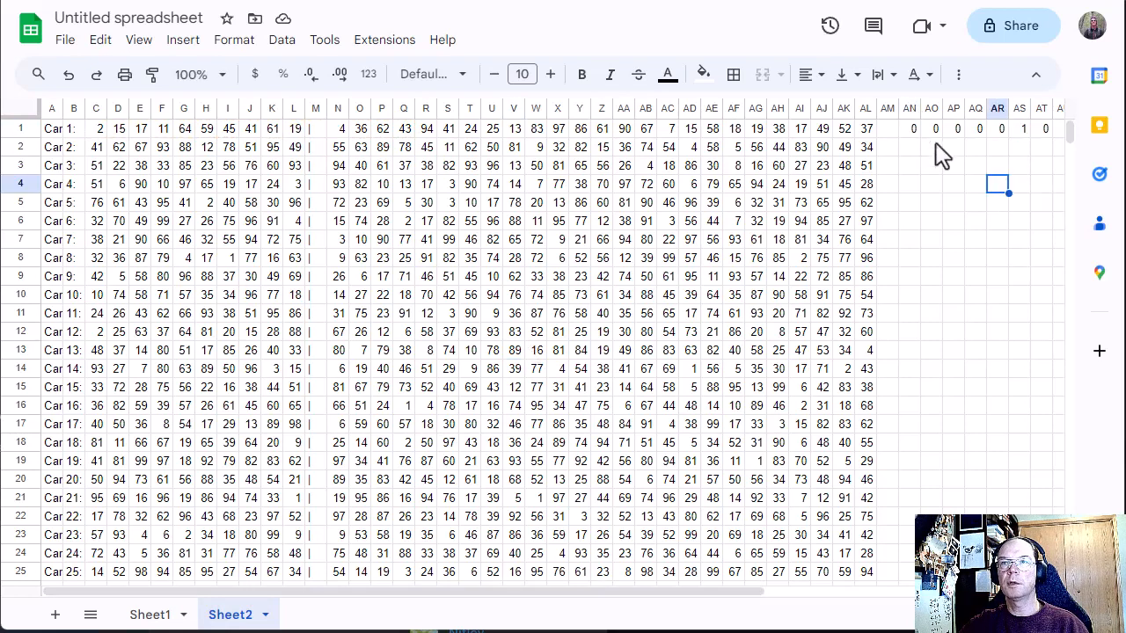
Step: Lock the range columns in AN1 so the formula reads =countif($C1:$L1,N1)
{"action": "double_click", "coordinate": [916, 130]}
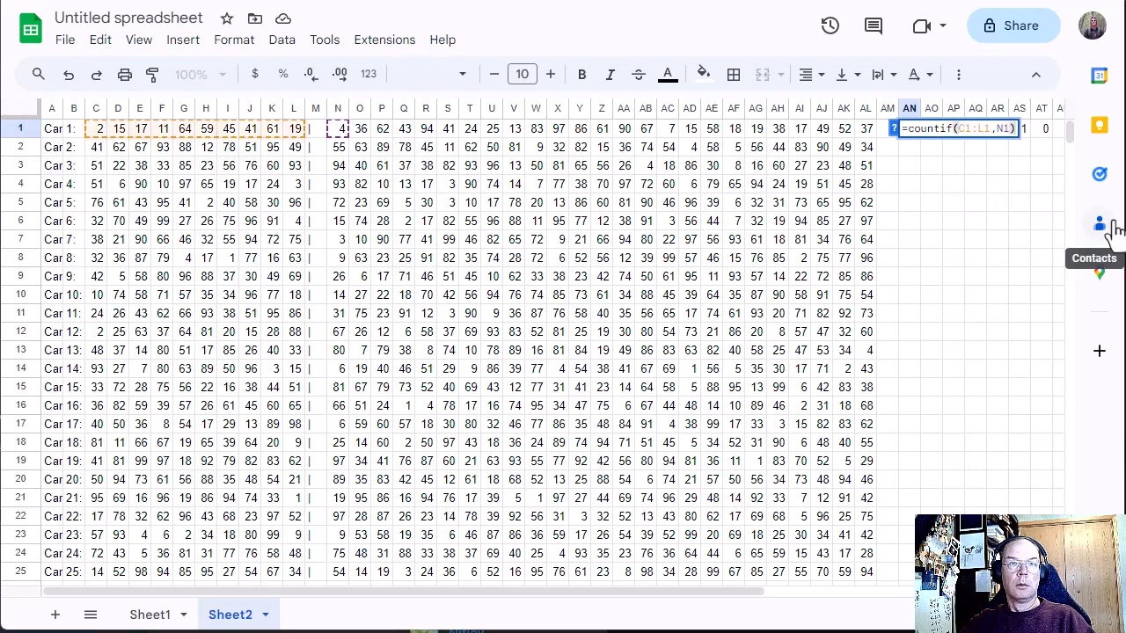
{"action": "type", "text": "$"}
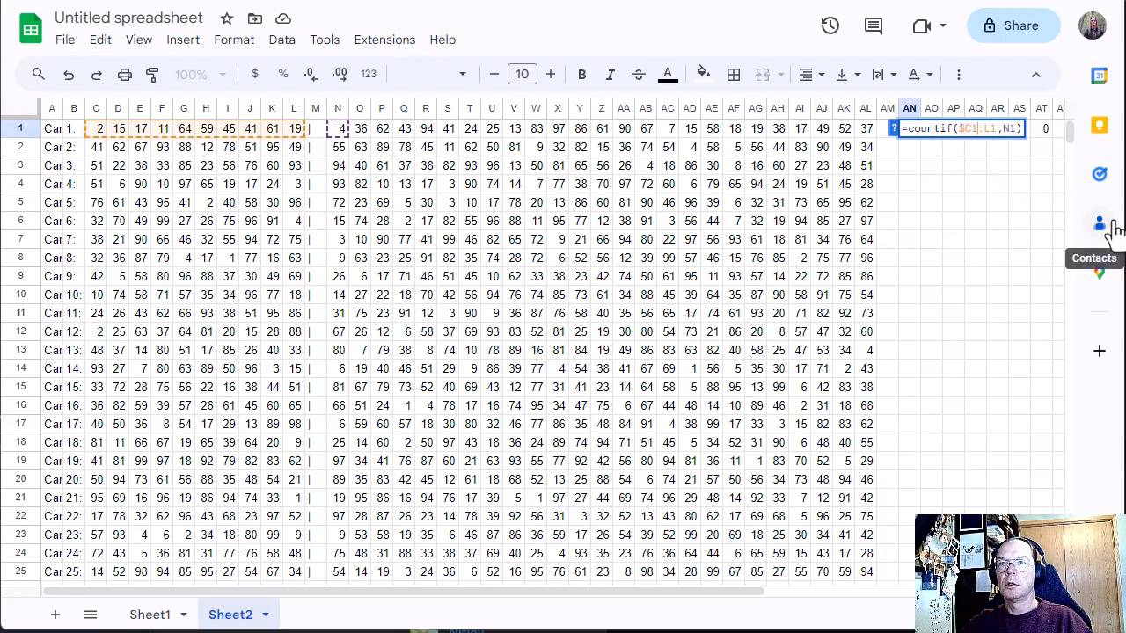
{"action": "key", "text": "Return"}
{"action": "key", "text": "Up"}
{"action": "key", "text": "Return"}
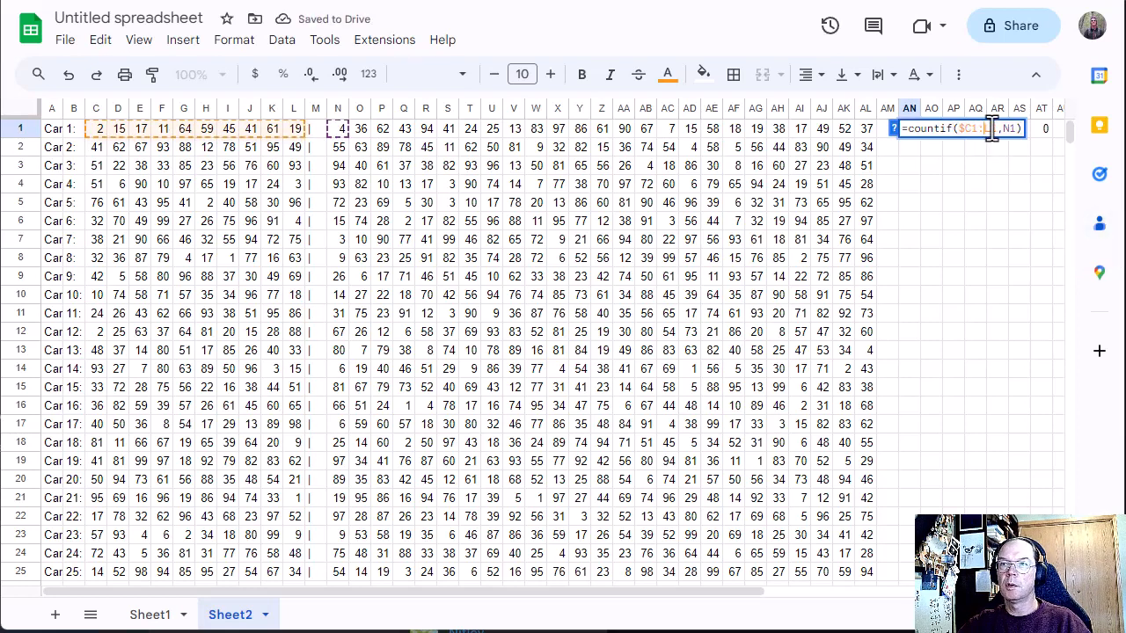
{"action": "key", "text": "Return"}
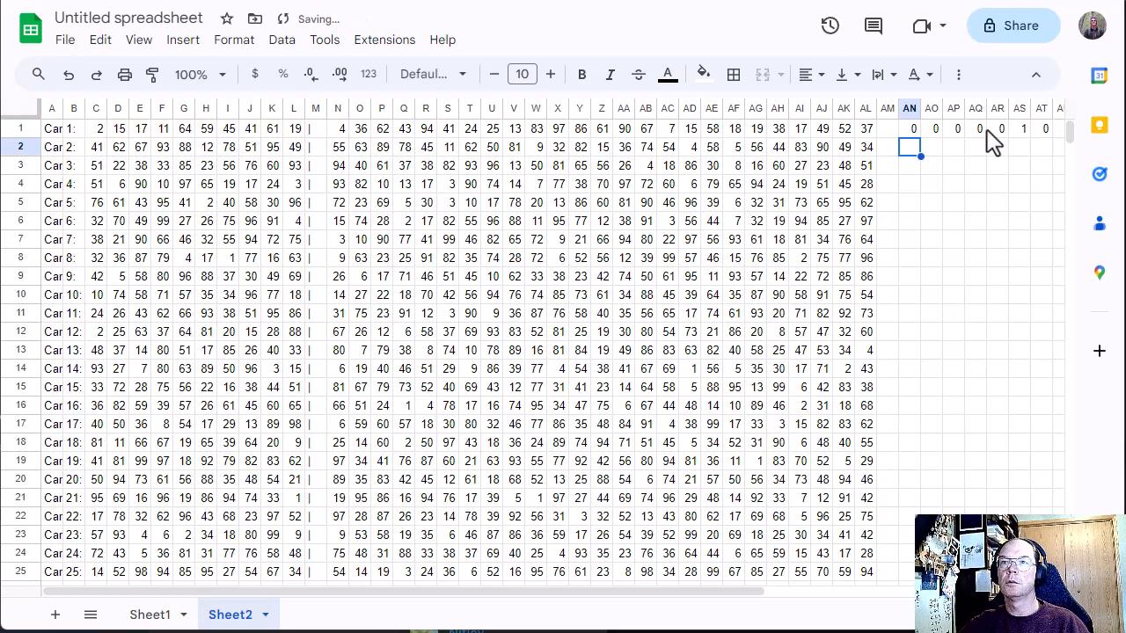
Step: Copy the corrected AN1 COUNTIF formula with the locked columns across row 1 through column BL, after checking AQ1 against AN1
{"action": "double_click", "coordinate": [985, 132]}
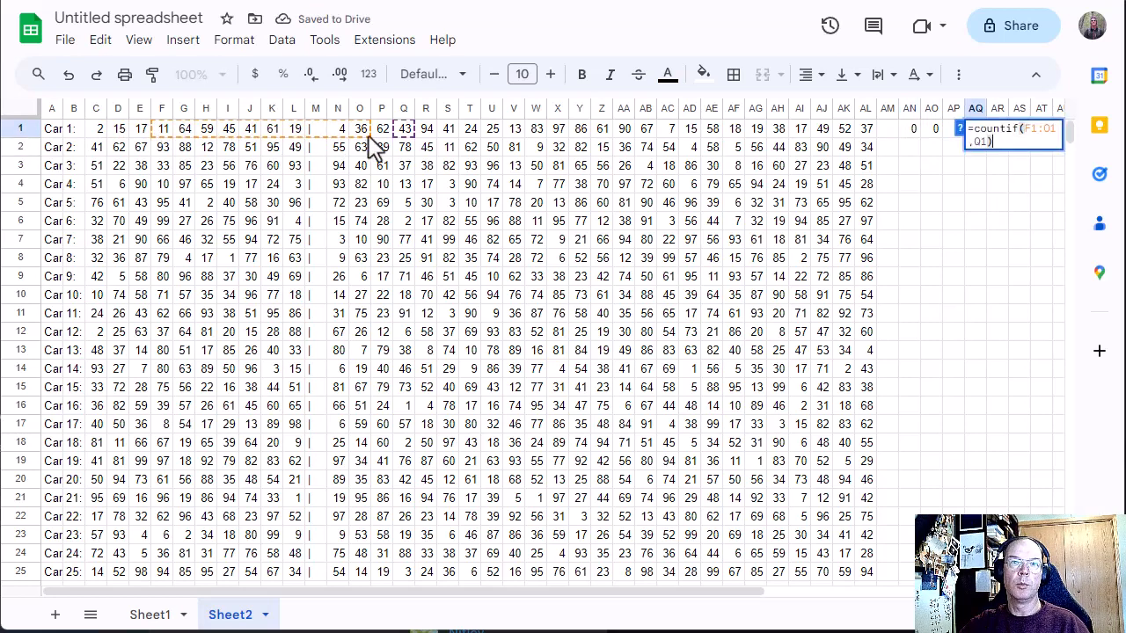
{"action": "key", "text": "Escape"}
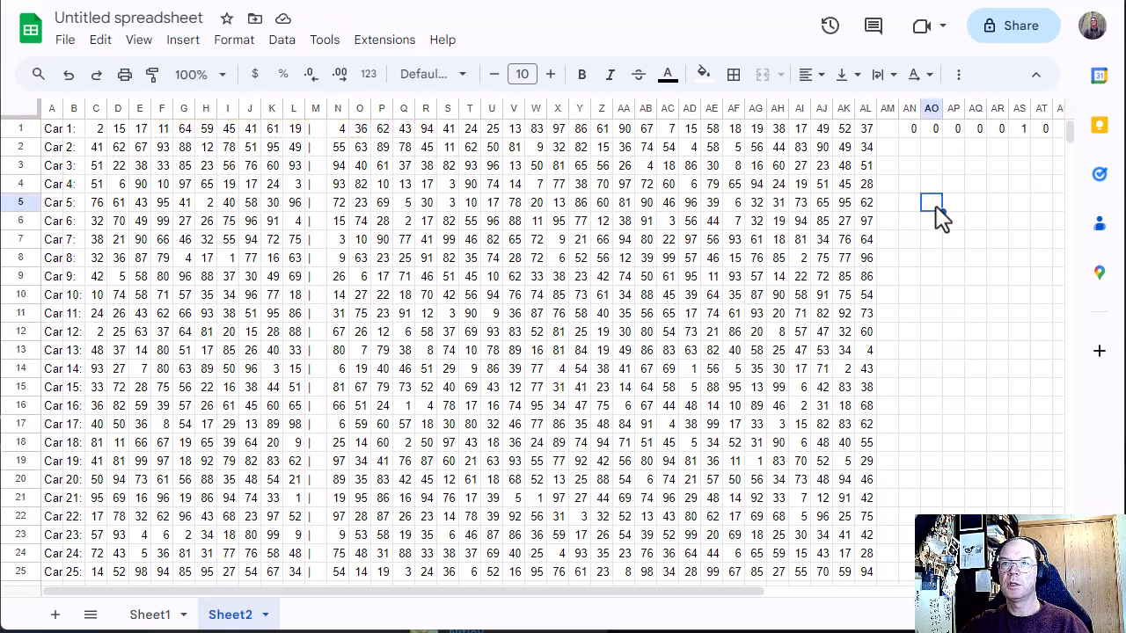
{"action": "double_click", "coordinate": [903, 133]}
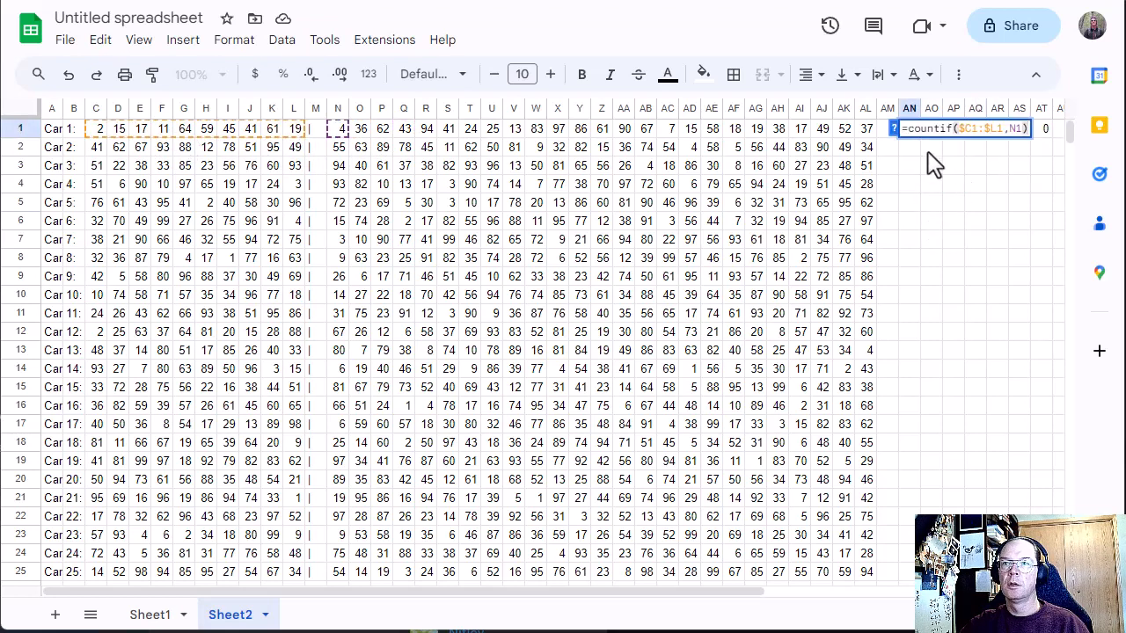
{"action": "key", "text": "Escape"}
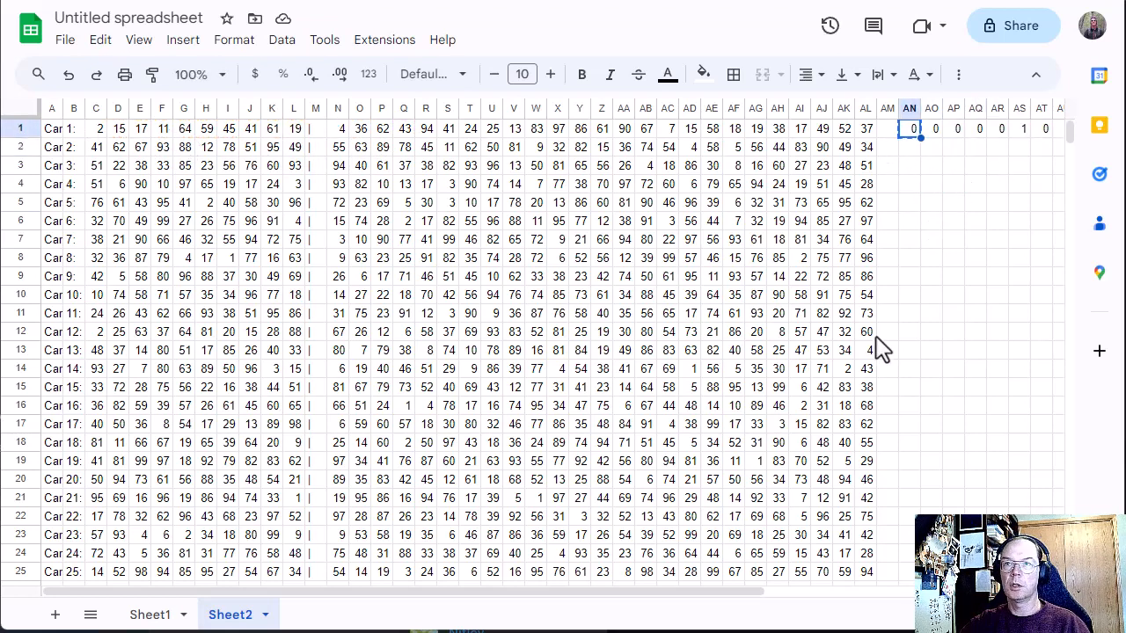
{"action": "left_click_drag", "start_coordinate": [721, 594], "coordinate": [1006, 594]}
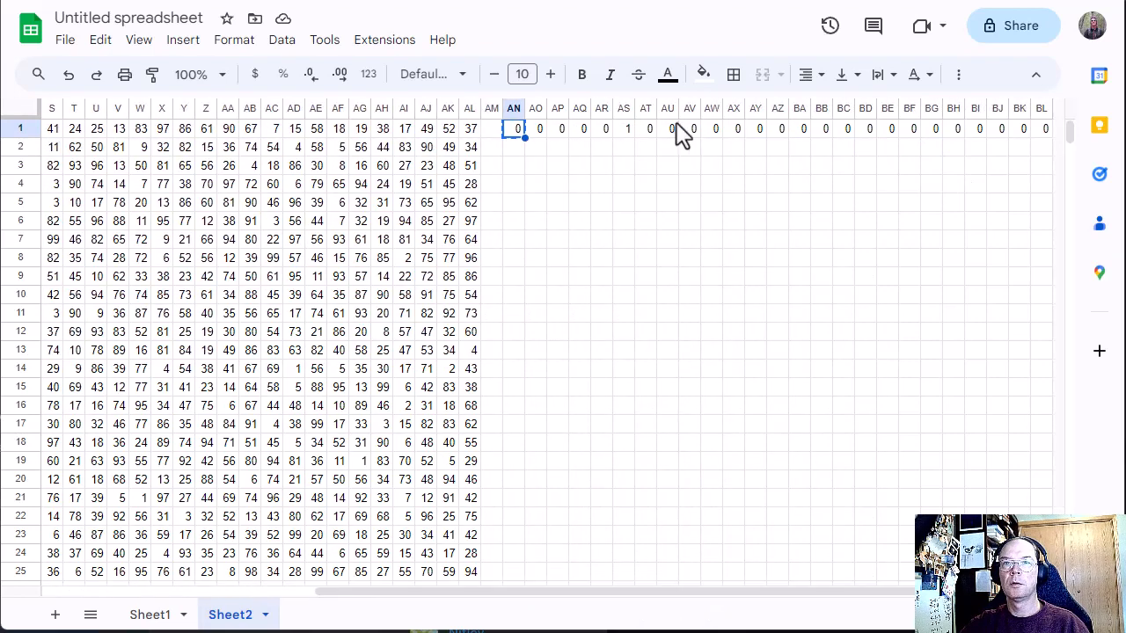
{"action": "left_click_drag", "start_coordinate": [524, 138], "coordinate": [1045, 144]}
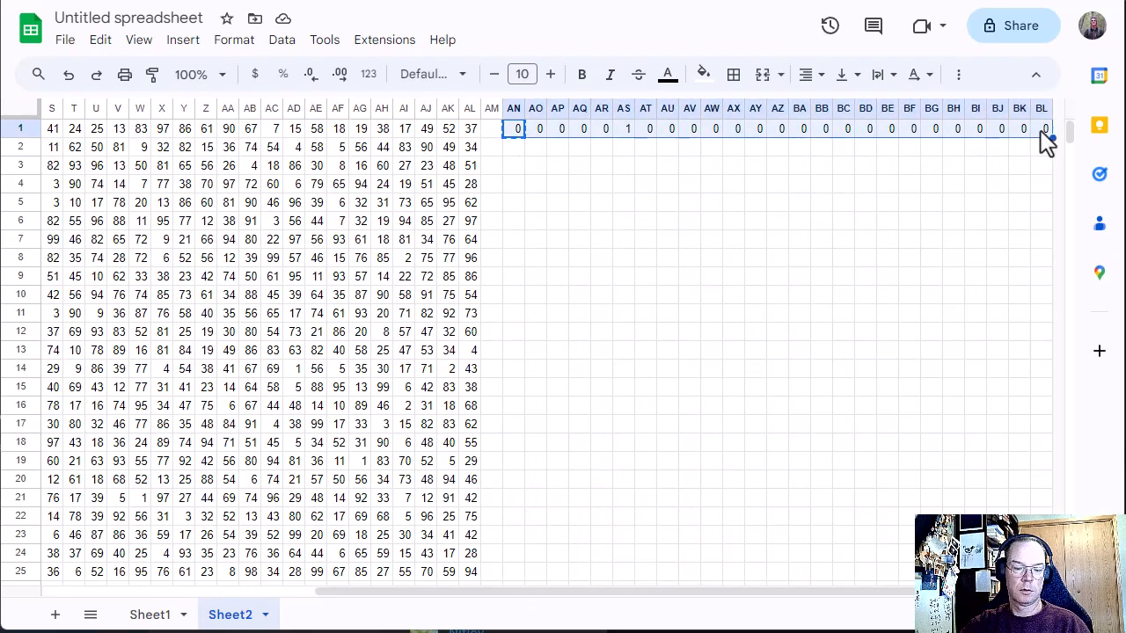
Step: Check which range and criterion cells the copied COUNTIF formulas in BG1 and AW1 refer to
{"action": "left_click", "coordinate": [937, 133]}
{"action": "double_click", "coordinate": [937, 134]}
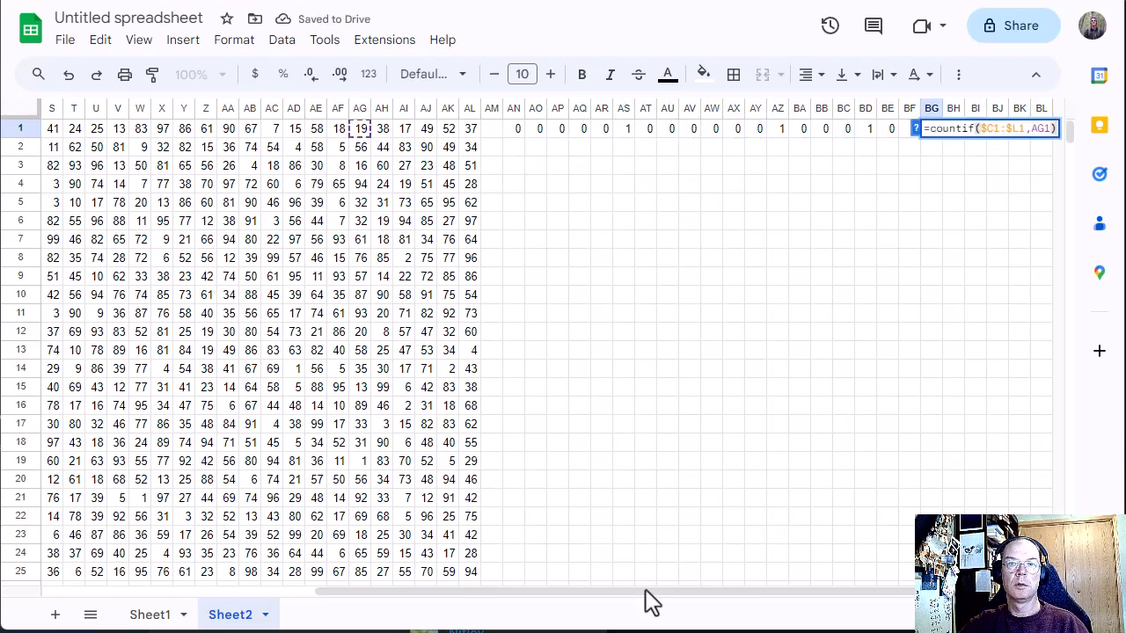
{"action": "left_click_drag", "start_coordinate": [645, 603], "coordinate": [607, 603]}
{"action": "double_click", "coordinate": [818, 130]}
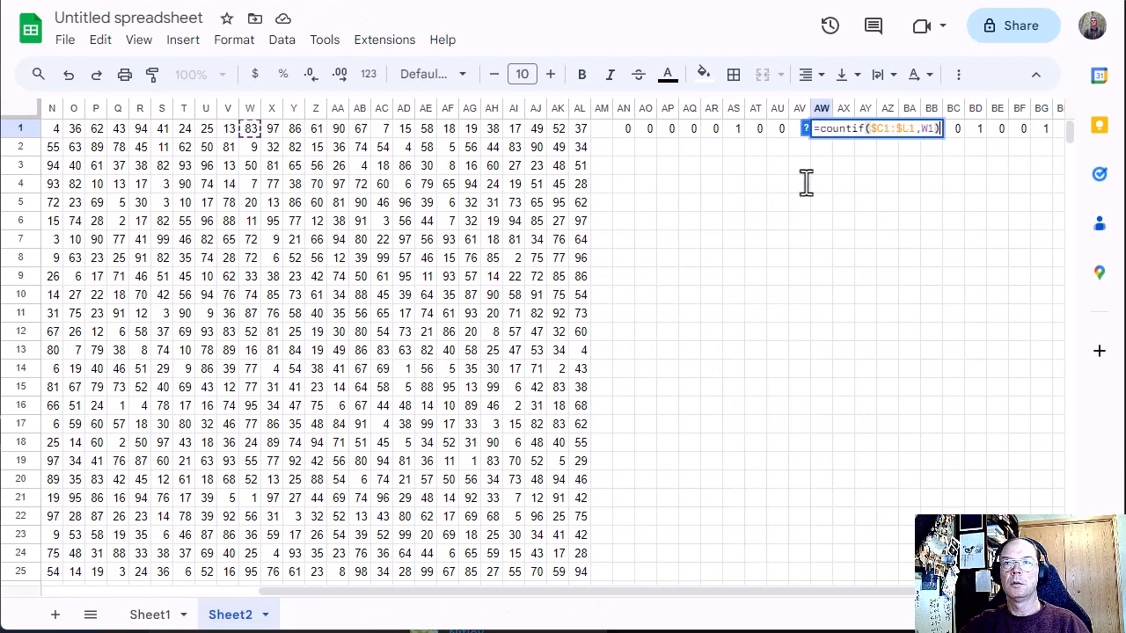
{"action": "left_click_drag", "start_coordinate": [712, 603], "coordinate": [440, 606]}
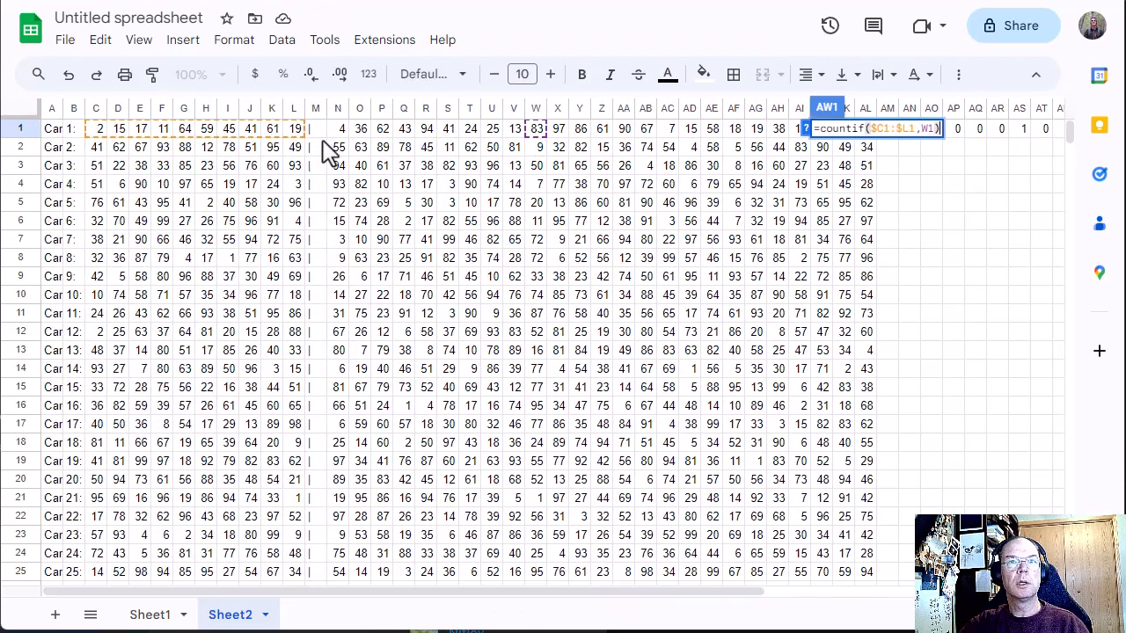
{"action": "left_click", "coordinate": [1049, 231]}
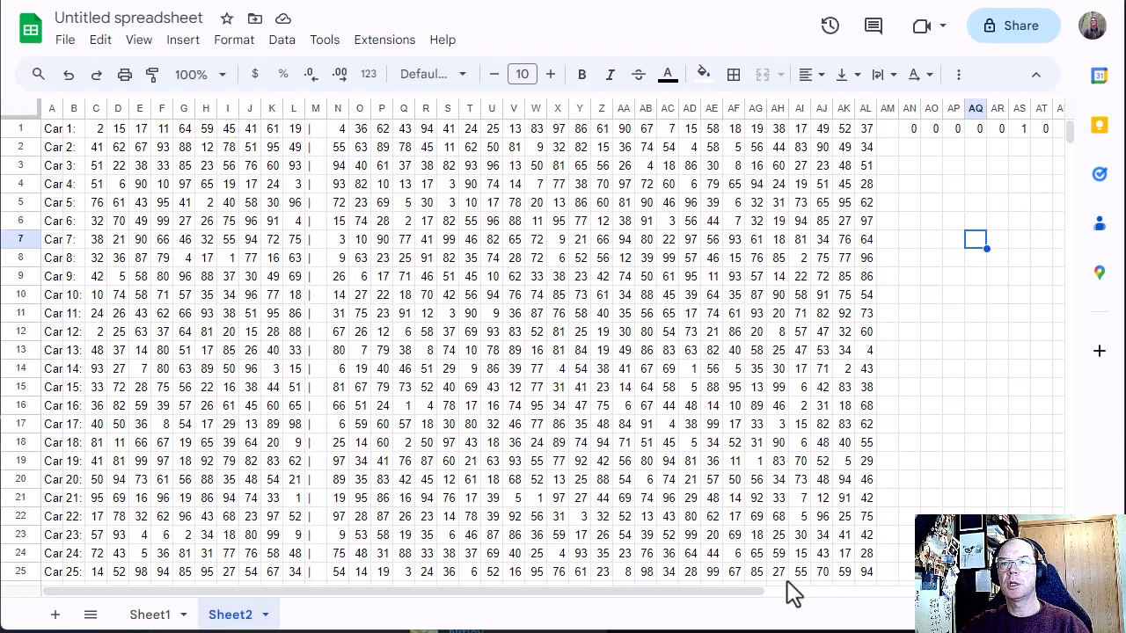
Step: Copy the COUNTIF formulas in AN1:BL1 down to every card row through row 190
{"action": "left_click_drag", "start_coordinate": [656, 598], "coordinate": [967, 608]}
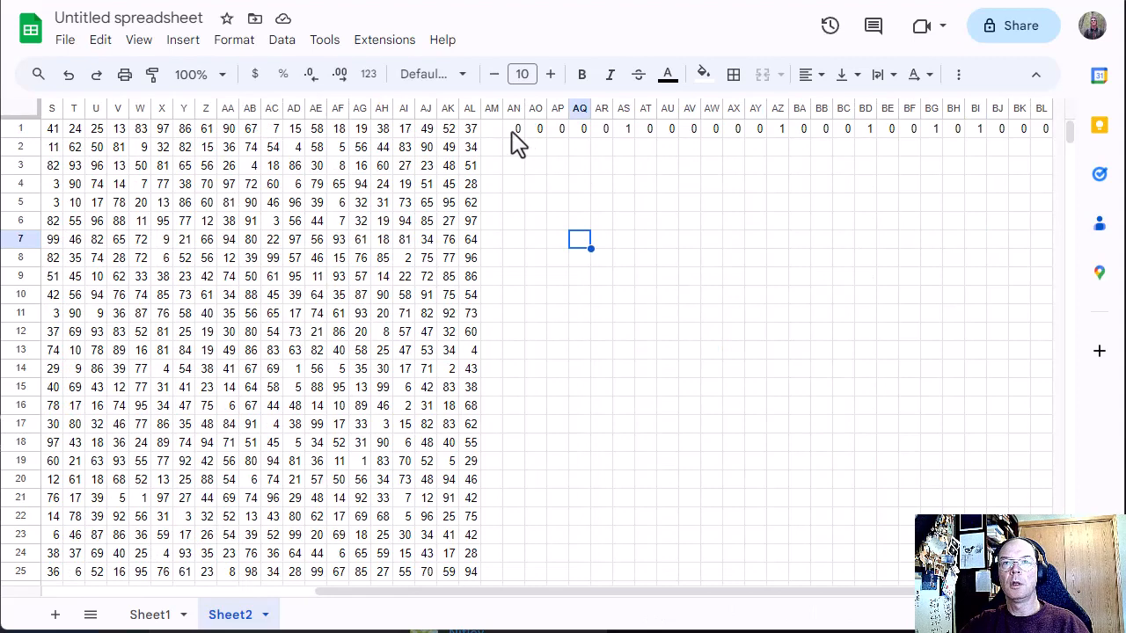
{"action": "left_click_drag", "start_coordinate": [515, 133], "coordinate": [1068, 145]}
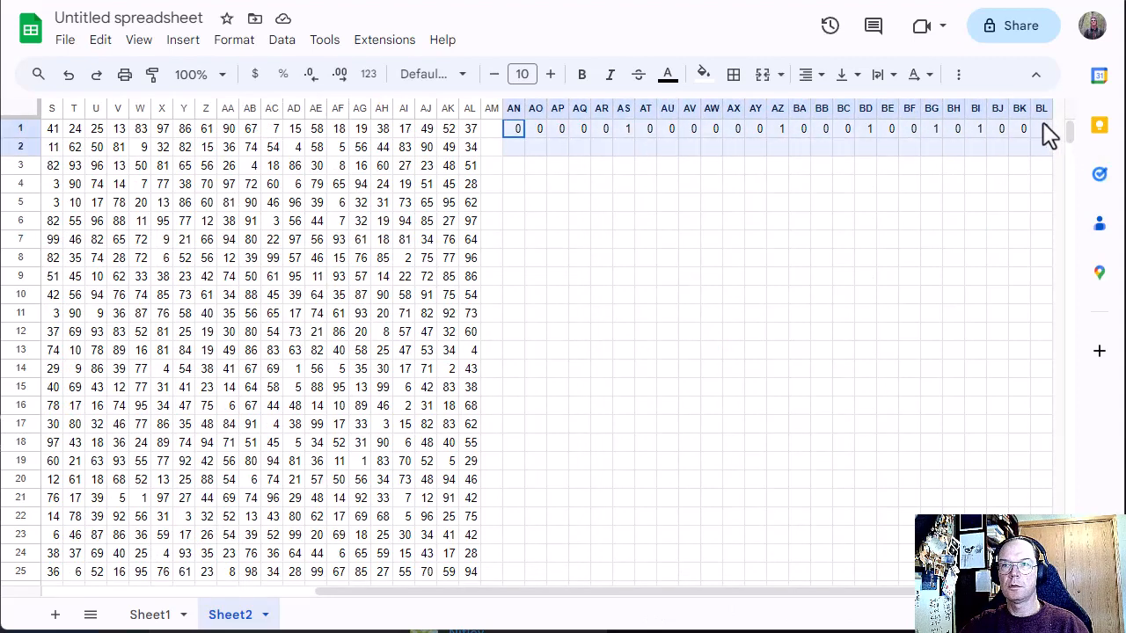
{"action": "left_click", "coordinate": [1041, 130]}
{"action": "left_click_drag", "start_coordinate": [1039, 134], "coordinate": [1077, 194]}
{"action": "key", "text": "ctrl+c"}
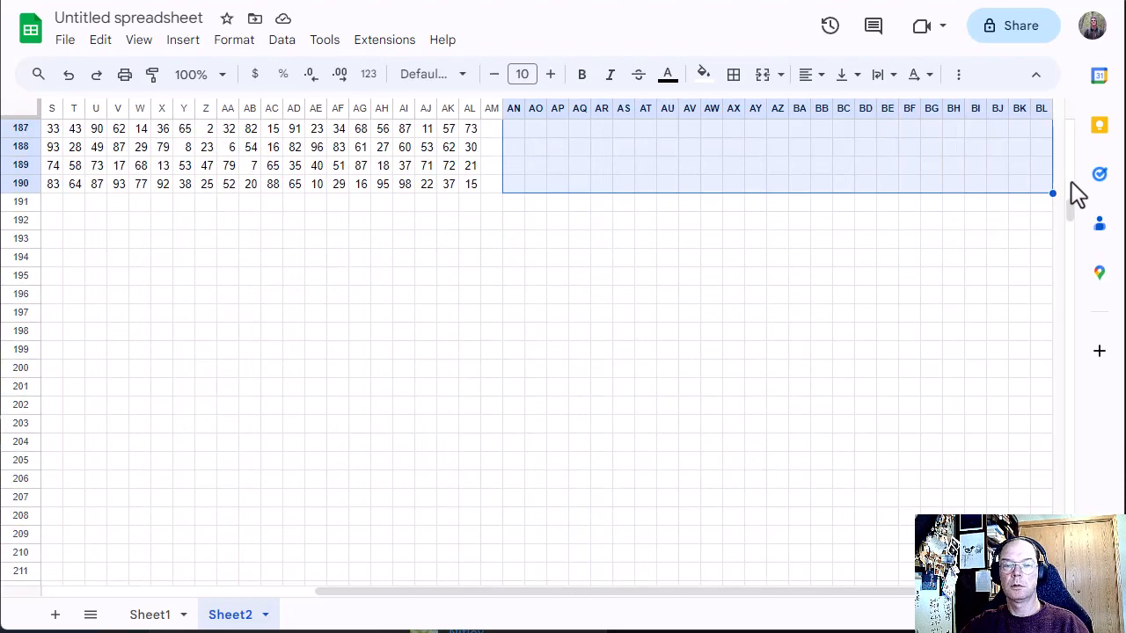
{"action": "key", "text": "ctrl+v"}
{"action": "scroll", "coordinate": [821, 400], "scroll_direction": "up", "scroll_amount": 8}
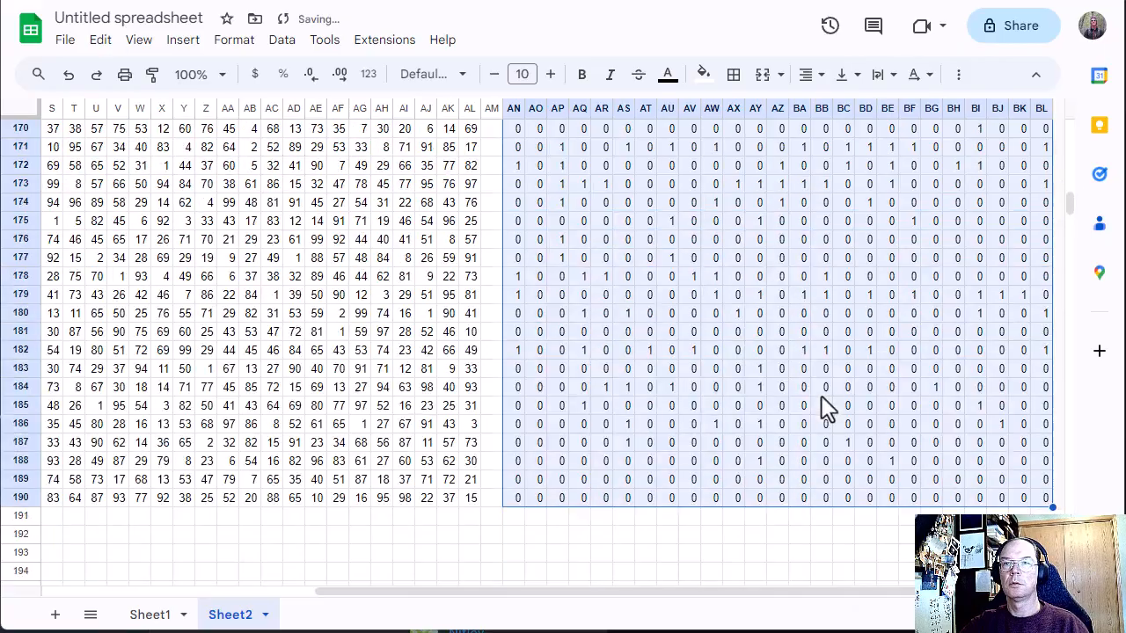
{"action": "scroll", "coordinate": [818, 411], "scroll_direction": "up", "scroll_amount": 20}
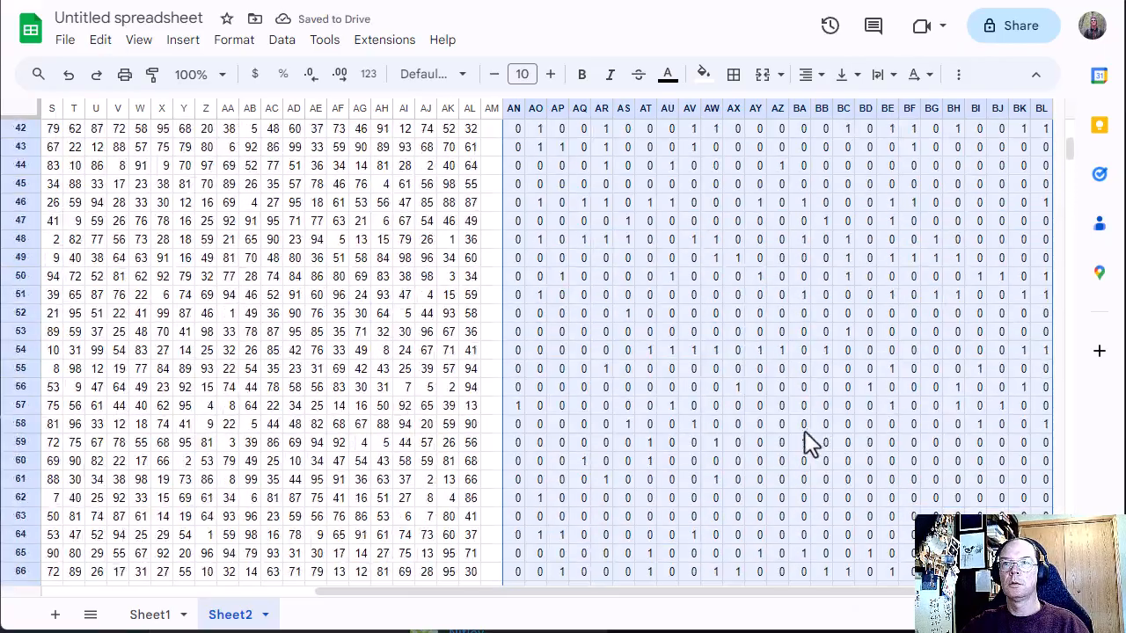
{"action": "scroll", "coordinate": [811, 444], "scroll_direction": "up", "scroll_amount": 2}
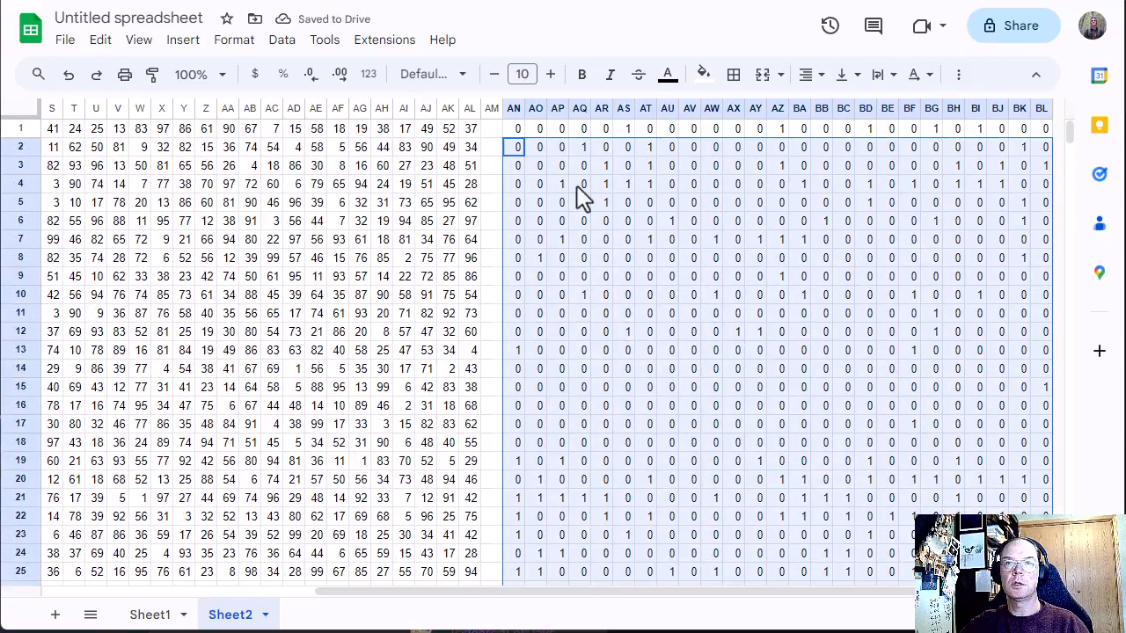
Step: Copy the text of the card scoring formula in cell Y1 of Sheet1
{"action": "left_click", "coordinate": [140, 616]}
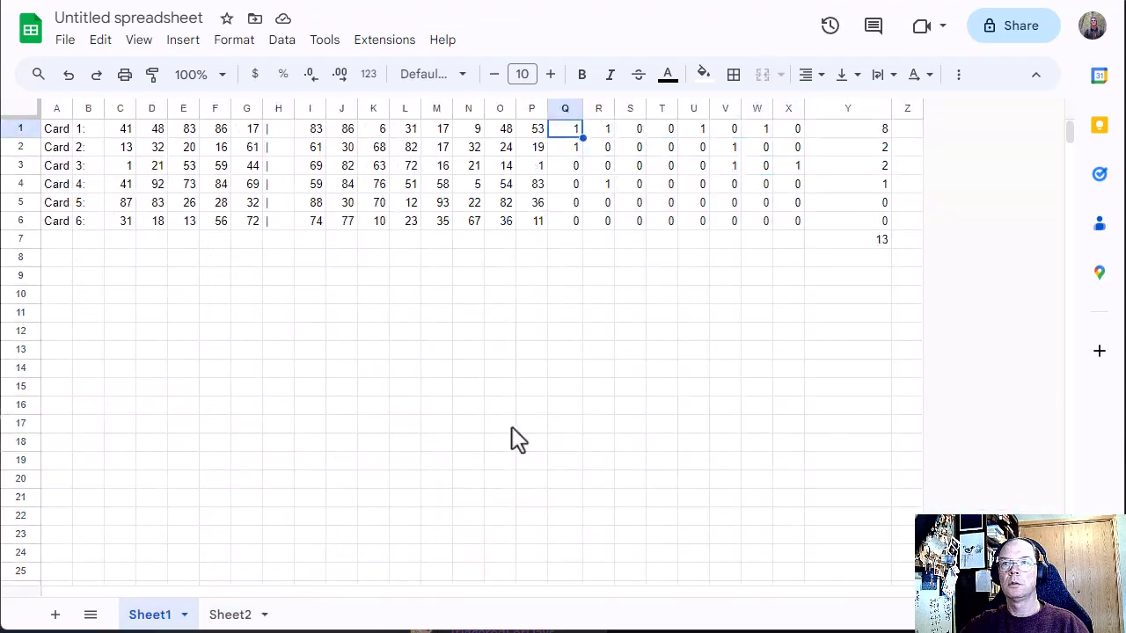
{"action": "left_click", "coordinate": [857, 131]}
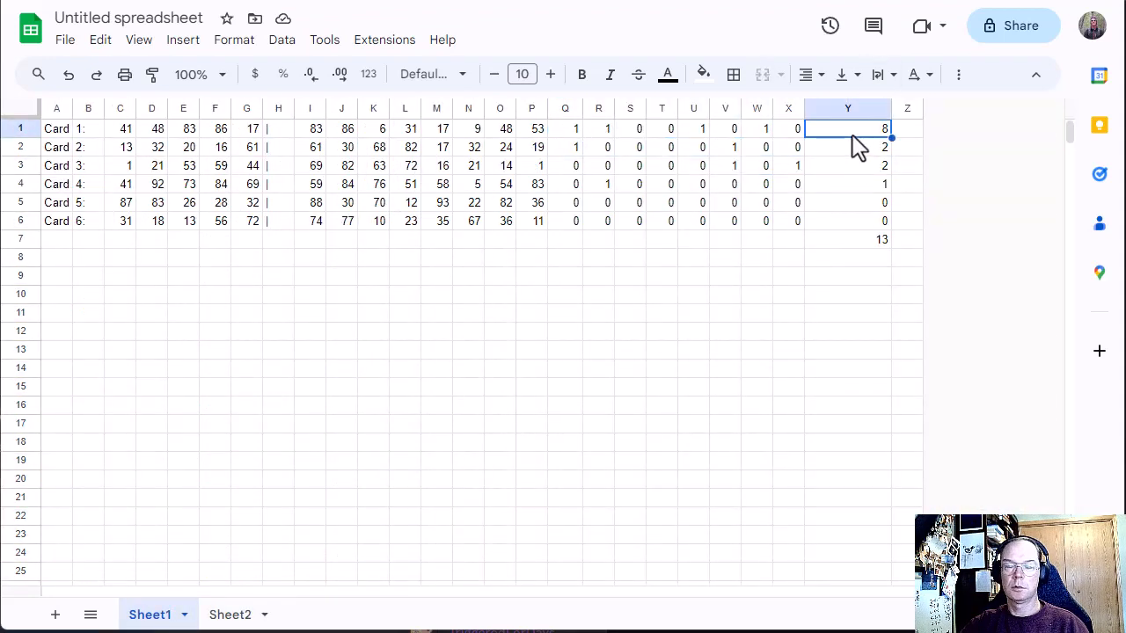
{"action": "double_click", "coordinate": [853, 134]}
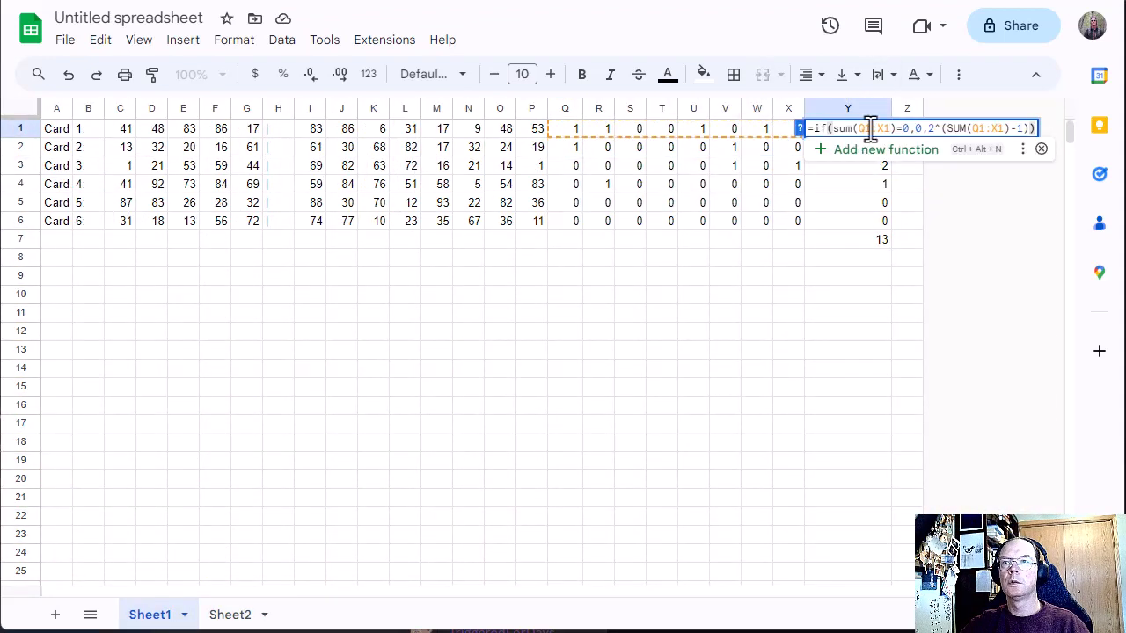
{"action": "key", "text": "ctrl+a"}
{"action": "left_click", "coordinate": [850, 318]}
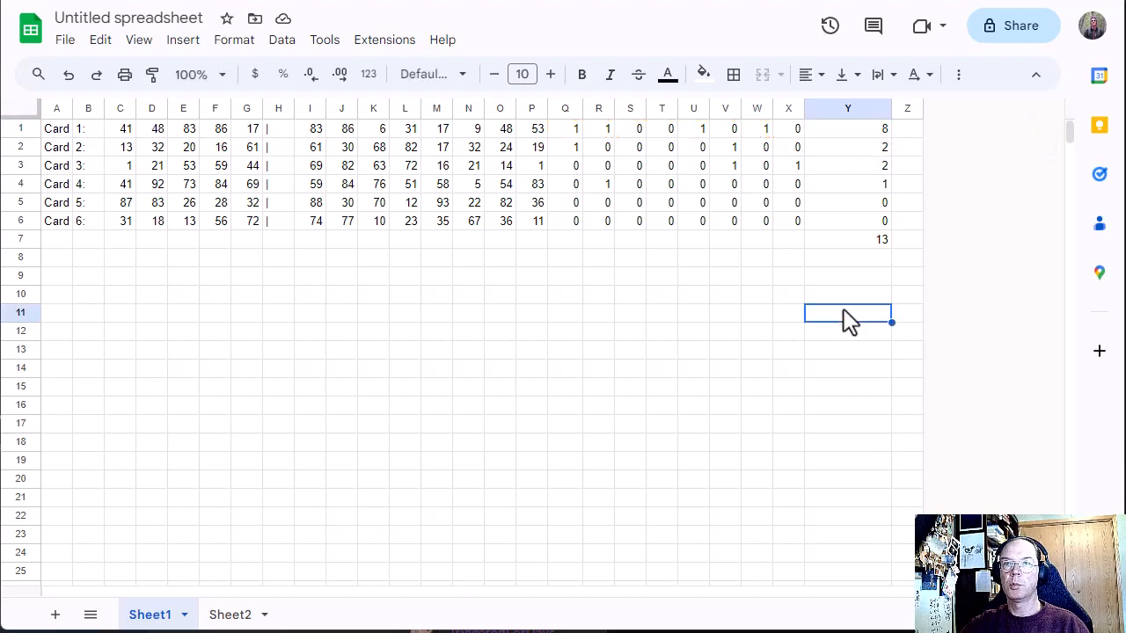
Step: Insert two empty columns after column BL on Sheet2
{"action": "left_click", "coordinate": [263, 615]}
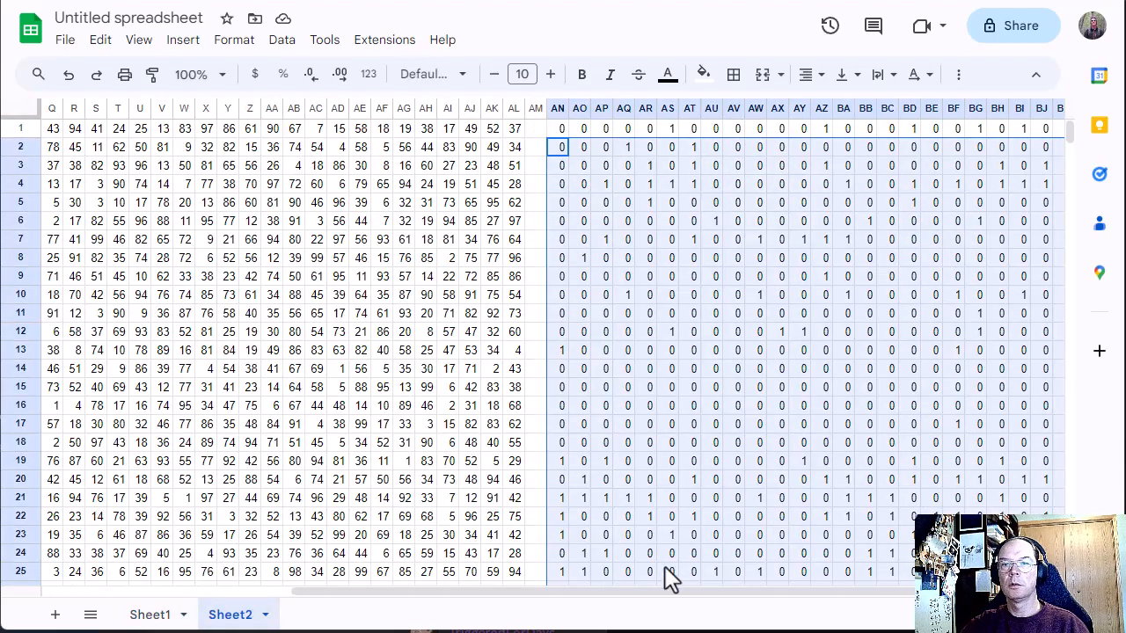
{"action": "left_click_drag", "start_coordinate": [616, 595], "coordinate": [879, 596]}
{"action": "left_click", "coordinate": [1022, 147]}
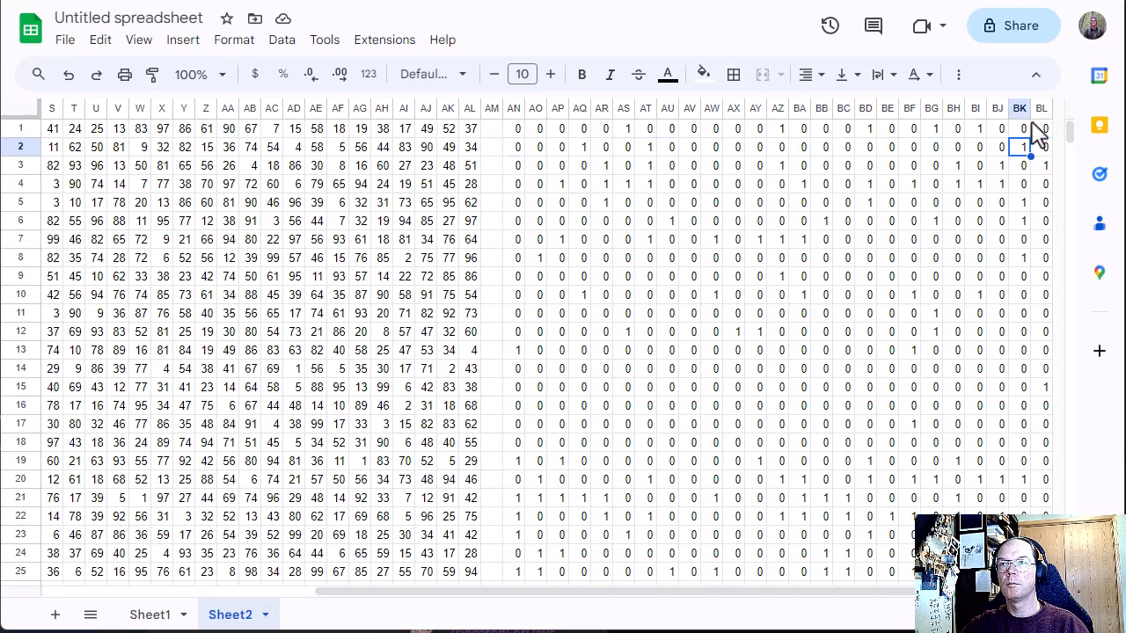
{"action": "left_click", "coordinate": [1020, 107]}
{"action": "right_click", "coordinate": [1020, 107]}
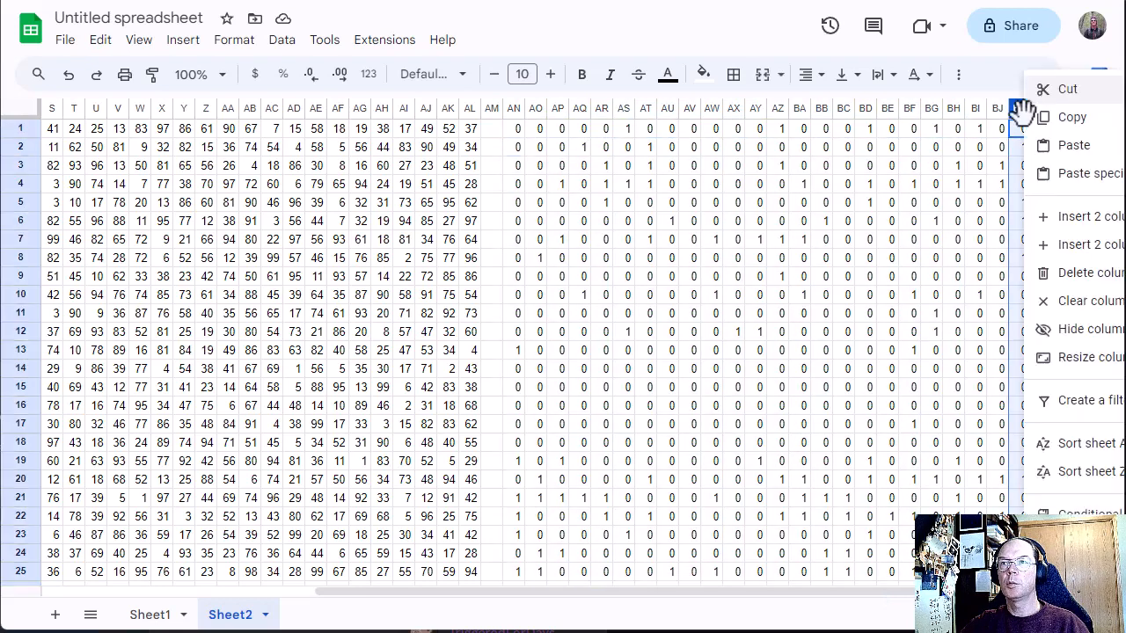
{"action": "left_click", "coordinate": [1079, 249]}
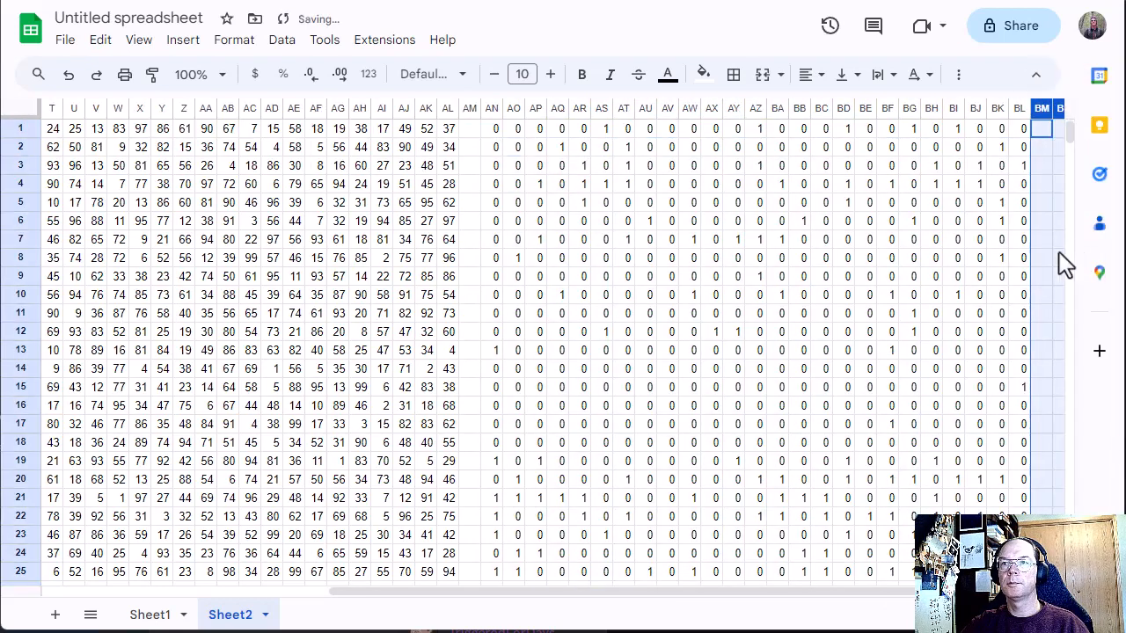
{"action": "left_click_drag", "start_coordinate": [910, 593], "coordinate": [943, 593]}
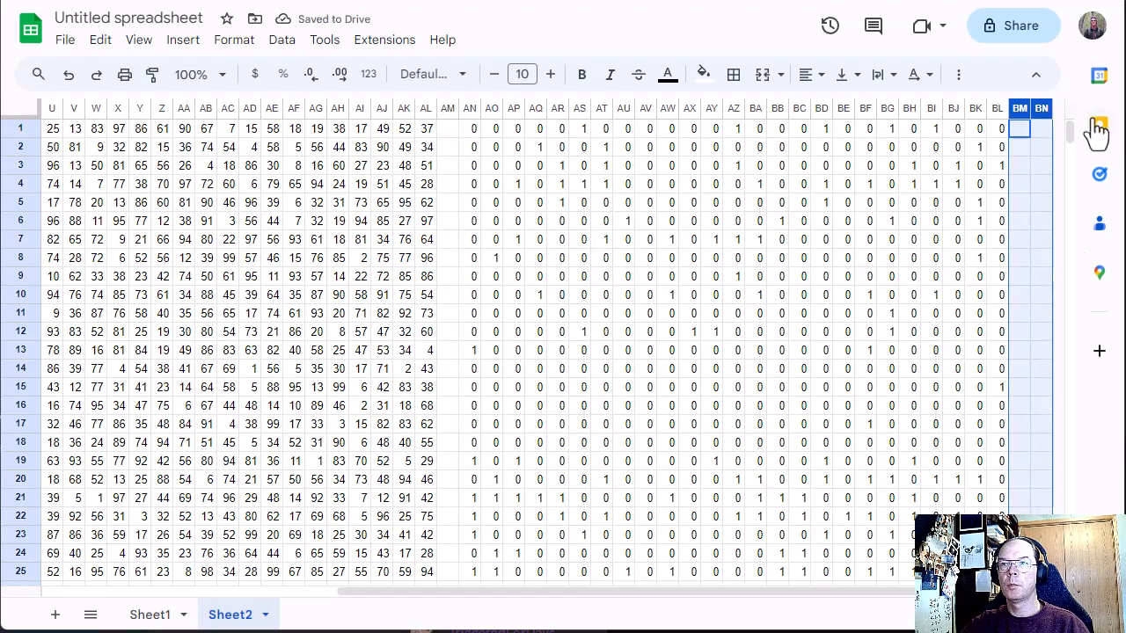
Step: Paste the copied scoring formula into BN1 and commit it
{"action": "left_click", "coordinate": [1036, 129]}
{"action": "key", "text": "ctrl+v"}
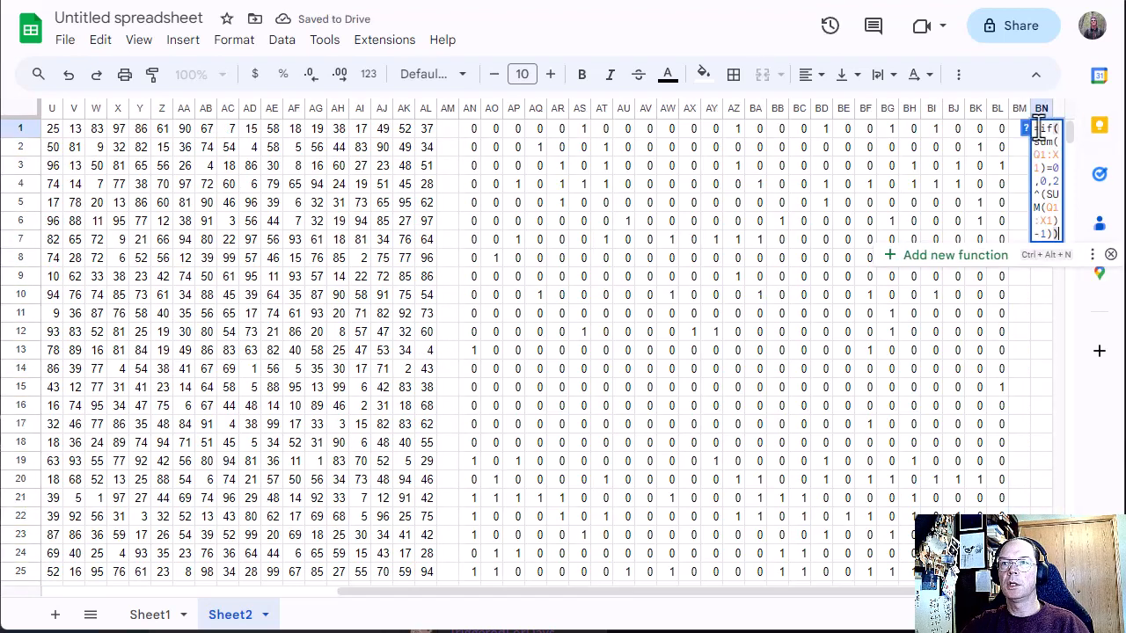
{"action": "left_click", "coordinate": [1024, 172]}
{"action": "left_click", "coordinate": [1042, 130]}
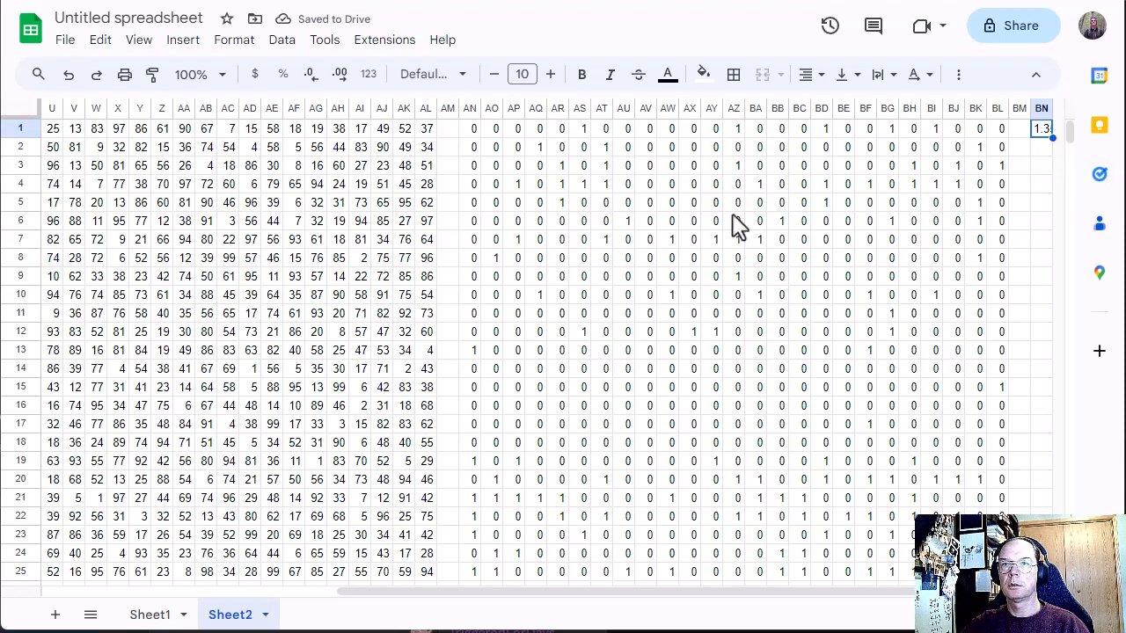
Step: Insert 15 columns after column BN and widen column BN
{"action": "left_click_drag", "start_coordinate": [1041, 108], "coordinate": [734, 106]}
{"action": "right_click", "coordinate": [754, 108]}
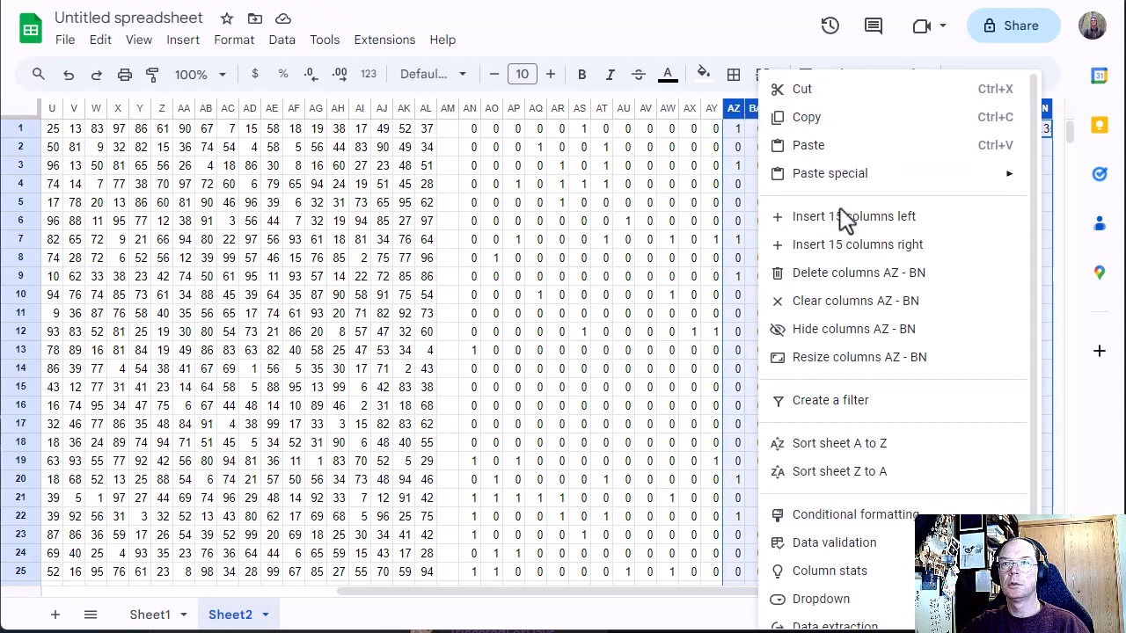
{"action": "left_click", "coordinate": [859, 243]}
{"action": "left_click", "coordinate": [782, 239]}
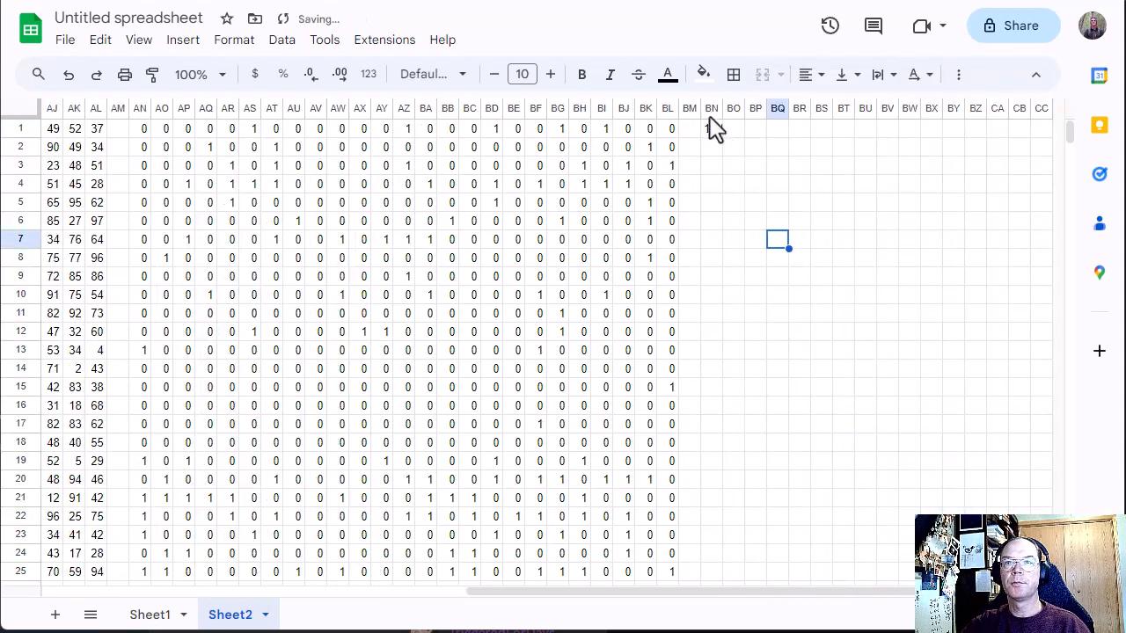
{"action": "left_click_drag", "start_coordinate": [722, 108], "coordinate": [794, 113]}
Step: Replace the first SUM range in the BN1 scoring formula with AN1:BL1 and commit the change
{"action": "left_click", "coordinate": [744, 131]}
{"action": "double_click", "coordinate": [744, 127]}
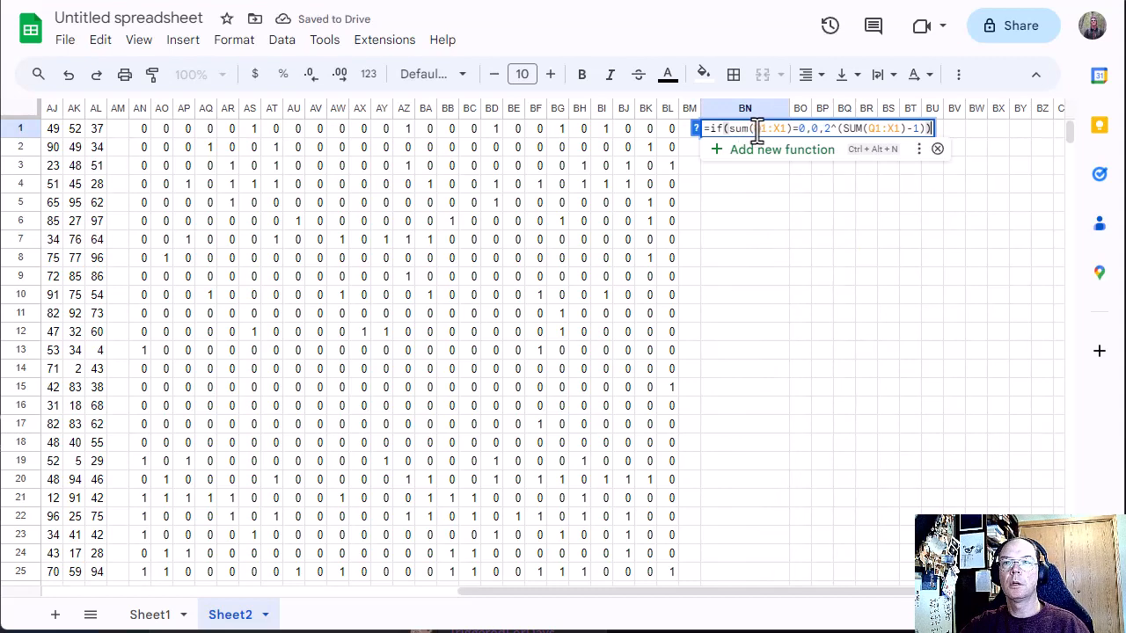
{"action": "left_click_drag", "start_coordinate": [757, 129], "coordinate": [787, 132]}
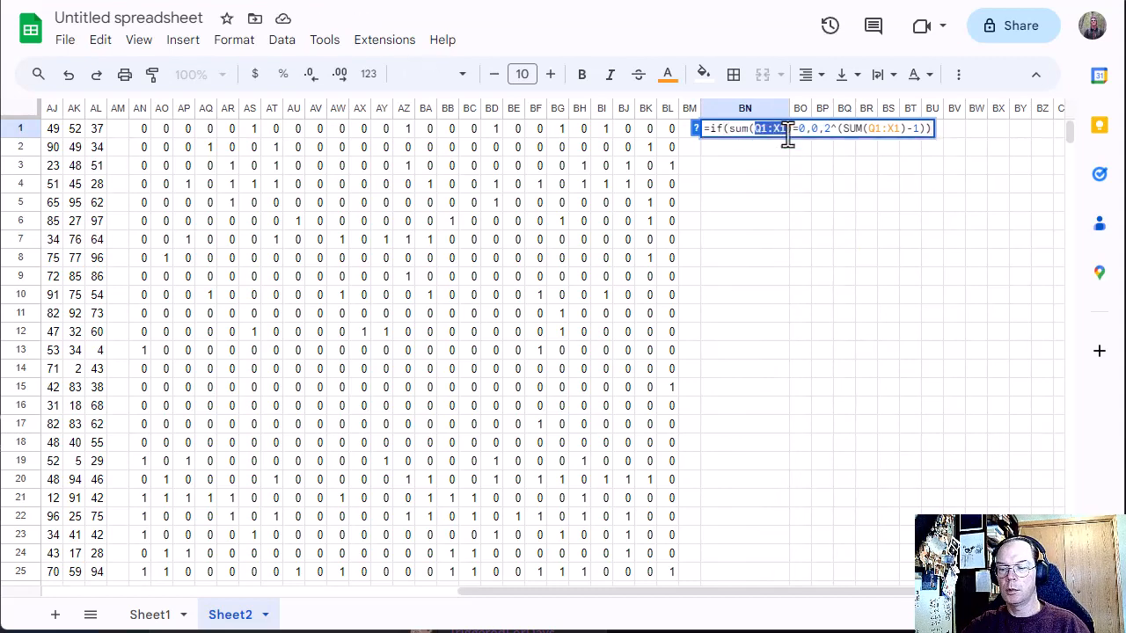
{"action": "key", "text": "BackSpace"}
{"action": "left_click_drag", "start_coordinate": [143, 128], "coordinate": [669, 143]}
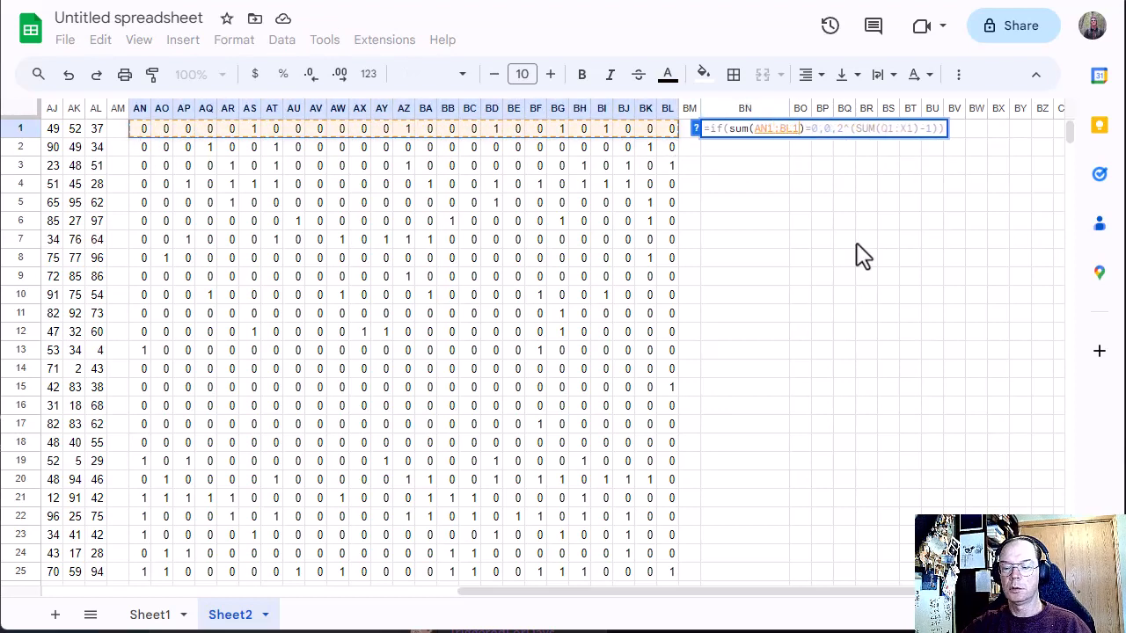
{"action": "key", "text": "Return"}
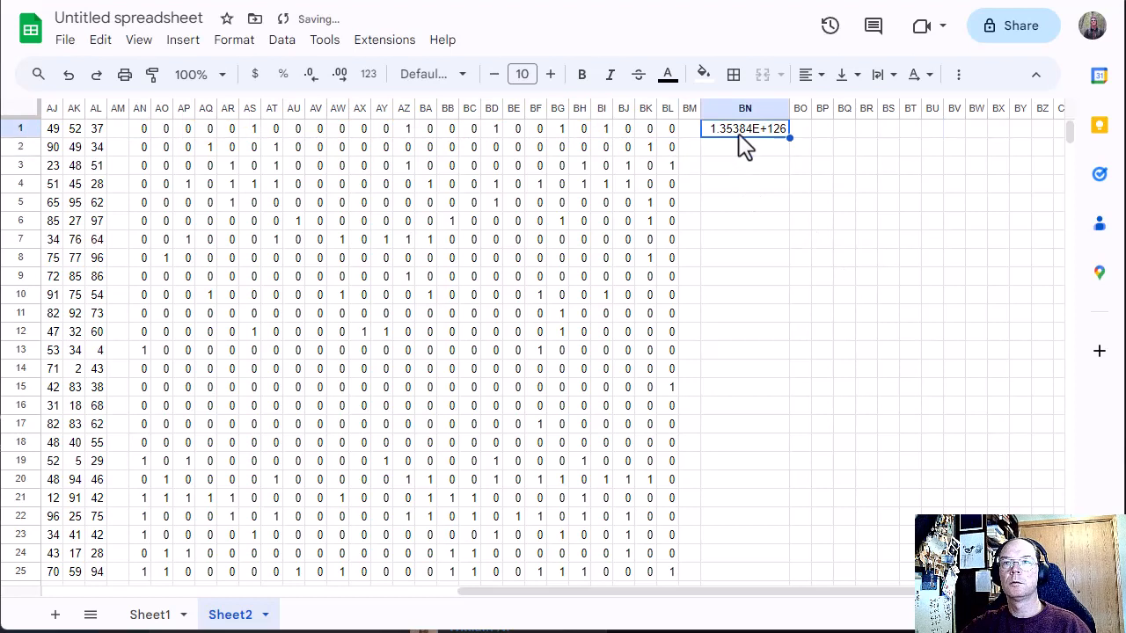
Step: Replace the second SUM range in the BN1 scoring formula with AN1:BL1 and commit the change
{"action": "double_click", "coordinate": [744, 131]}
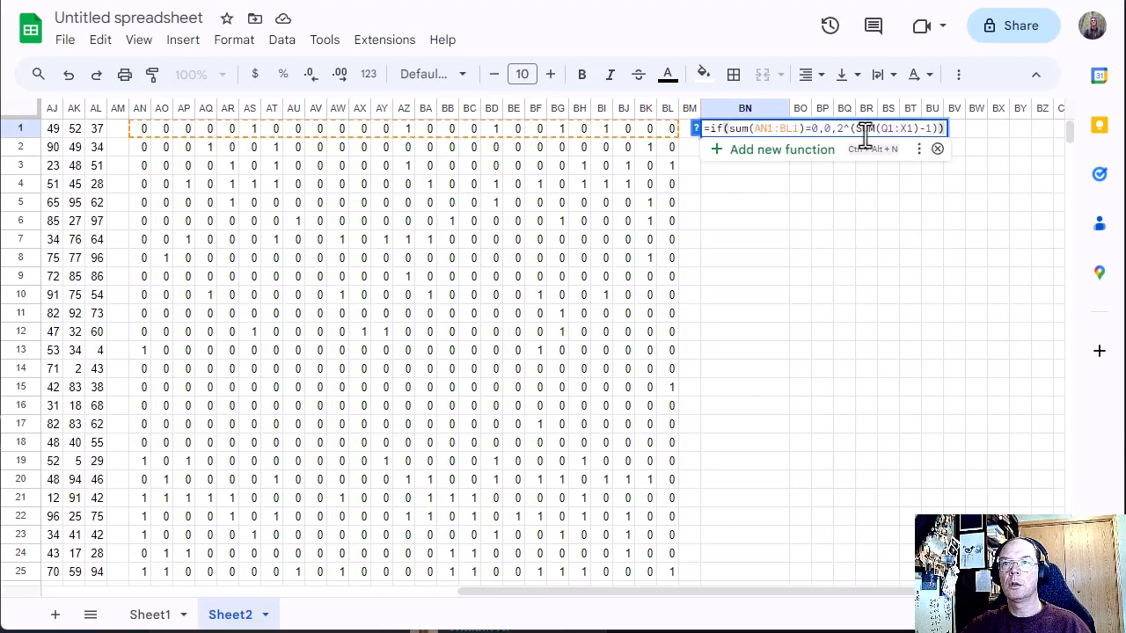
{"action": "left_click_drag", "start_coordinate": [882, 130], "coordinate": [918, 133]}
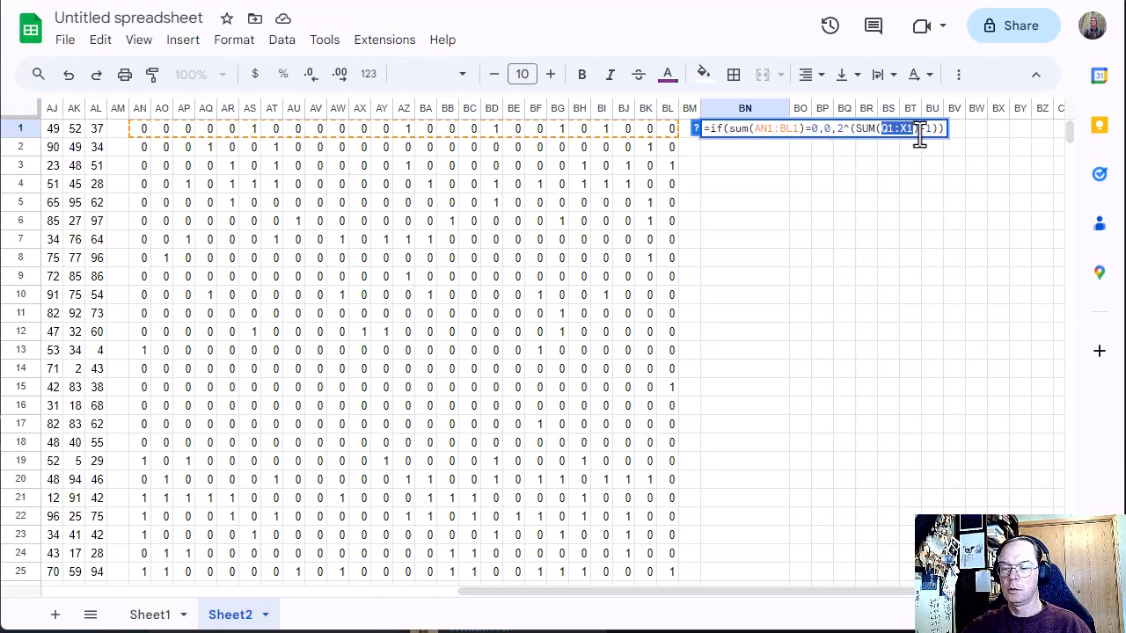
{"action": "key", "text": "BackSpace"}
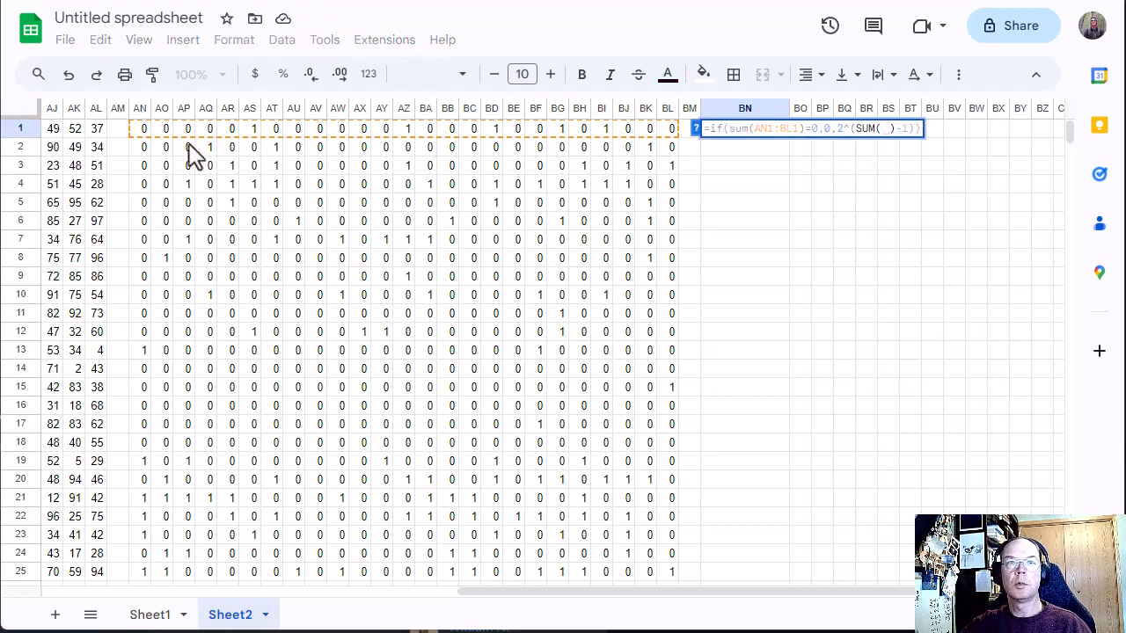
{"action": "left_click_drag", "start_coordinate": [133, 136], "coordinate": [671, 136]}
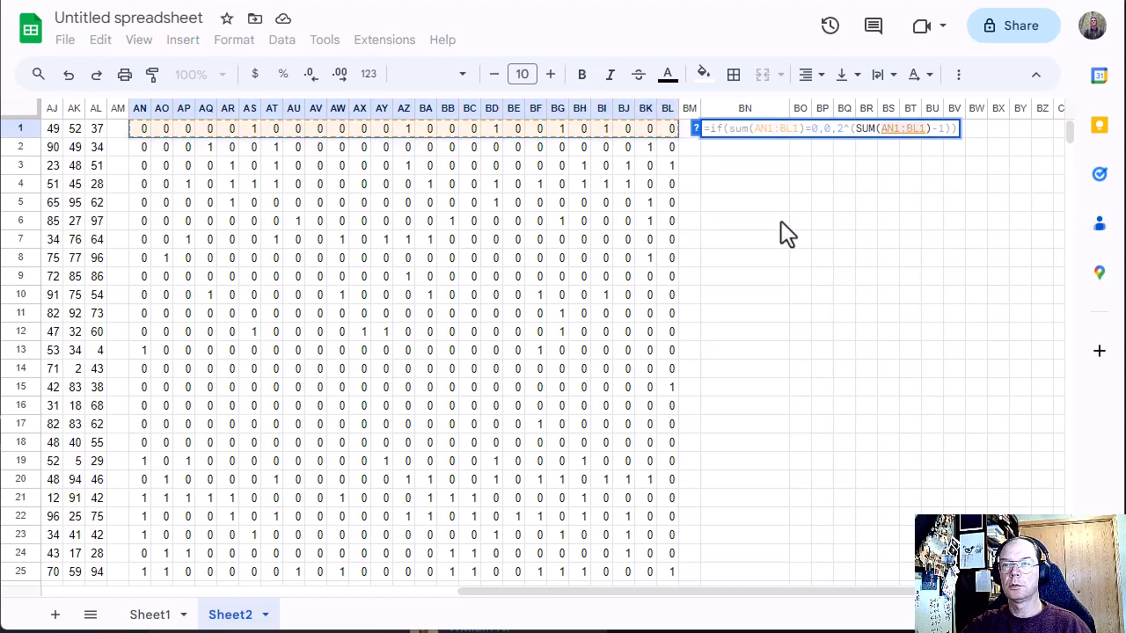
{"action": "key", "text": "Return"}
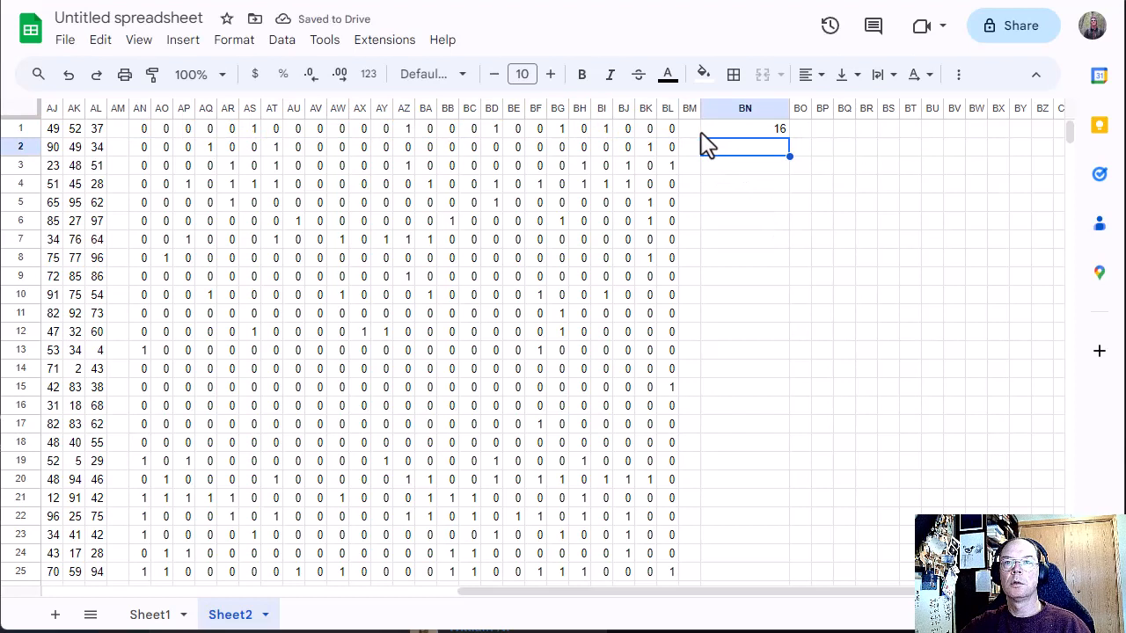
Step: Check the cells flagged 1 in row 1, from BI1 back to AS1, against the score in BN1
{"action": "left_click", "coordinate": [603, 131]}
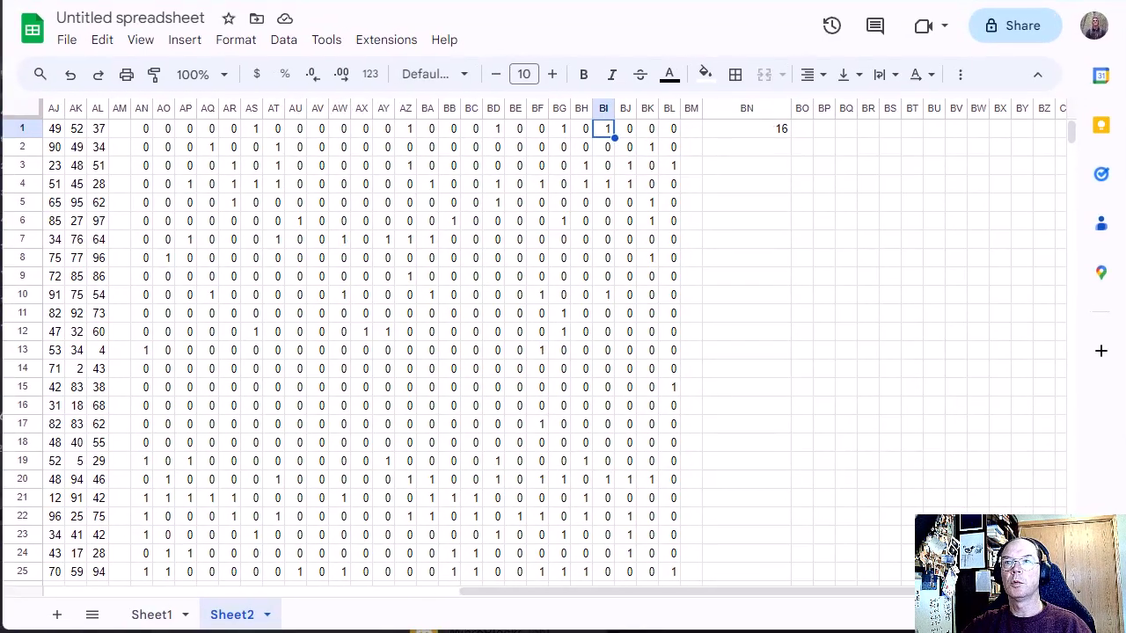
{"action": "left_click", "coordinate": [563, 132]}
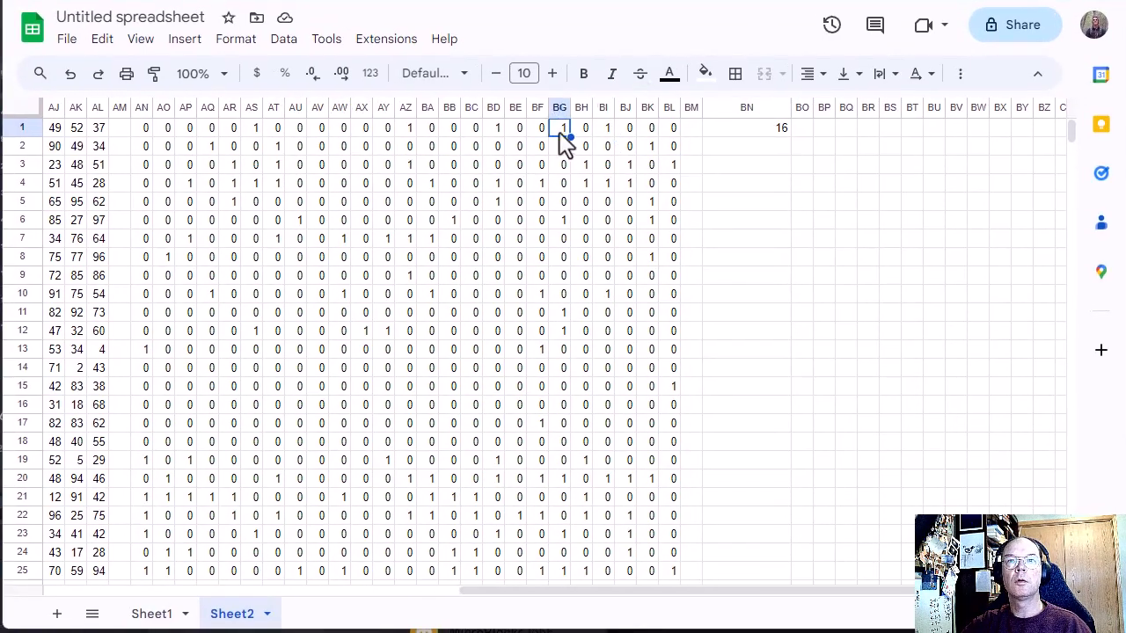
{"action": "left_click", "coordinate": [496, 132]}
{"action": "left_click", "coordinate": [408, 131]}
{"action": "left_click", "coordinate": [255, 130]}
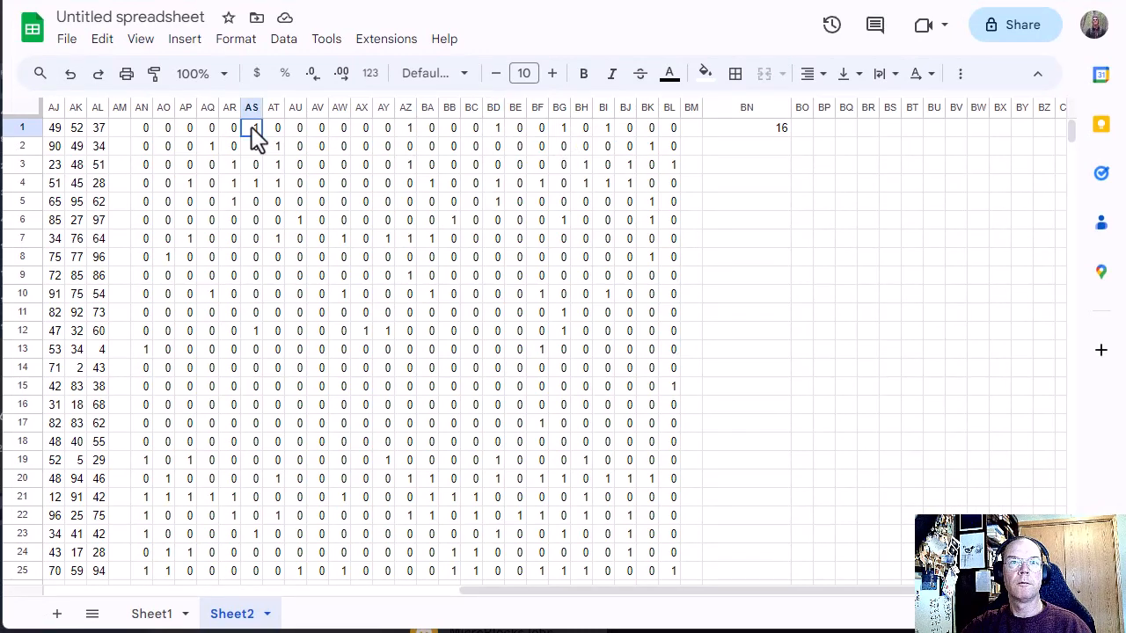
Step: Evaluate =2^5 in BN7 as a scratch check of the scoring and clear the cell
{"action": "left_click", "coordinate": [756, 248]}
{"action": "type", "text": "2^5"}
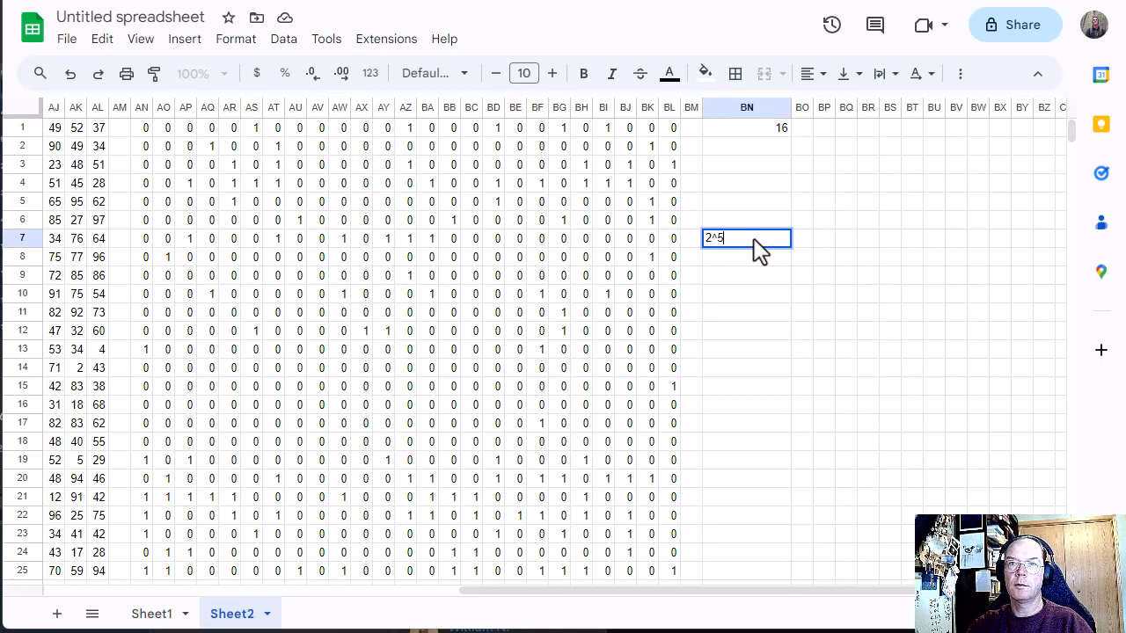
{"action": "key", "text": "Return"}
{"action": "left_click", "coordinate": [753, 239]}
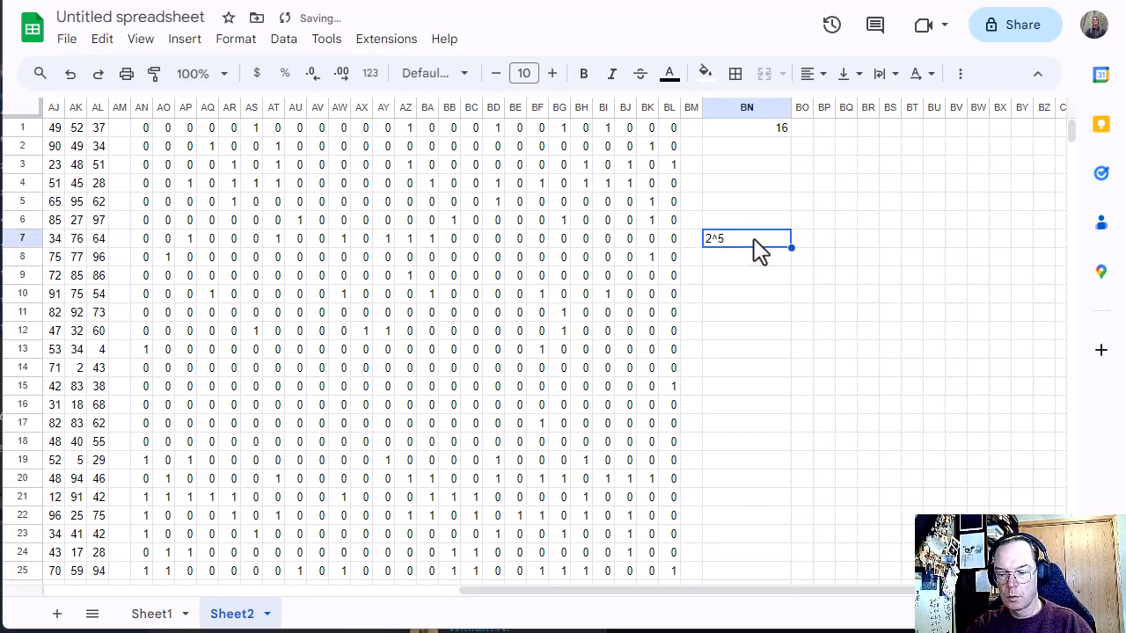
{"action": "type", "text": "=2^5"}
{"action": "key", "text": "Return"}
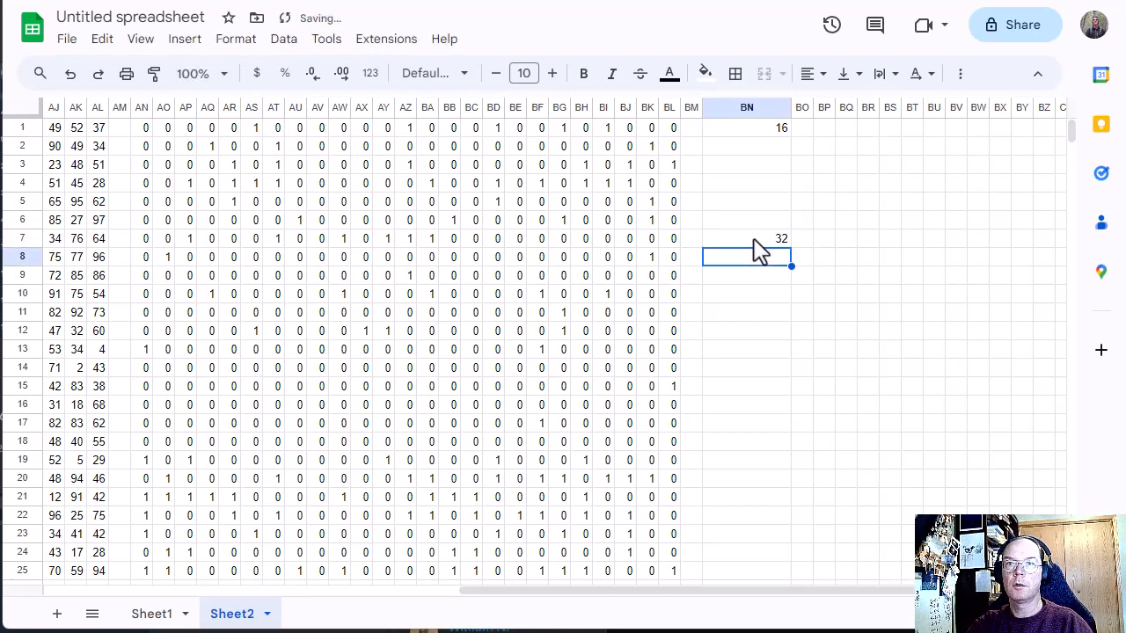
{"action": "left_click", "coordinate": [754, 239]}
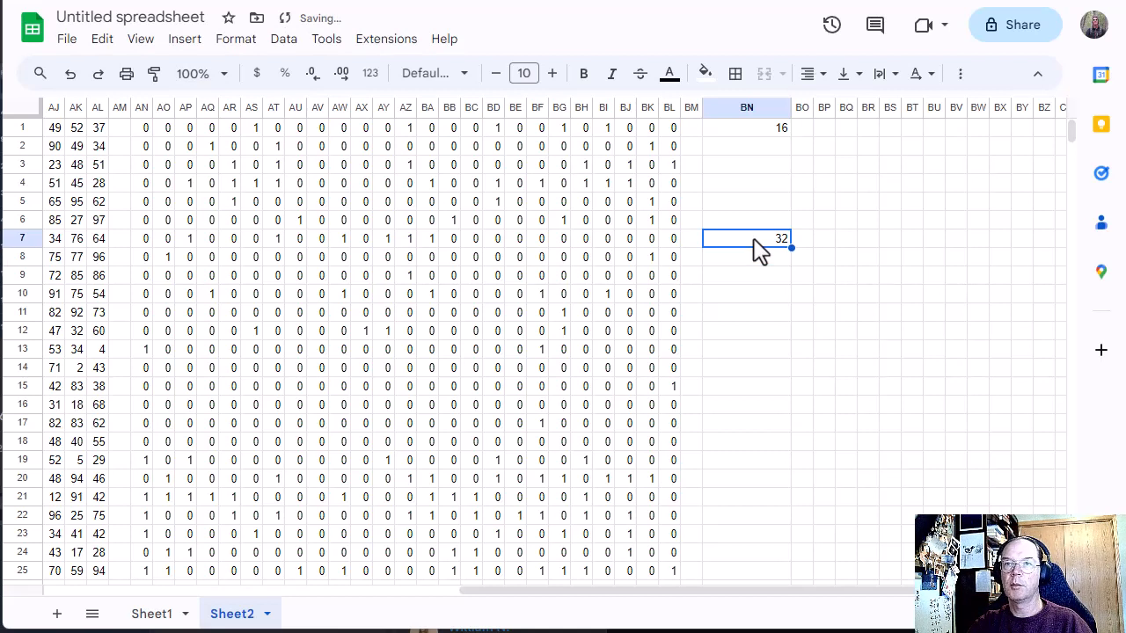
{"action": "key", "text": "Delete"}
Step: Copy the scoring formula from BN1 into BN2:BN190
{"action": "key", "text": "Up"}
{"action": "key", "text": "Up"}
{"action": "key", "text": "Up"}
{"action": "key", "text": "Up"}
{"action": "key", "text": "Up"}
{"action": "key", "text": "Up"}
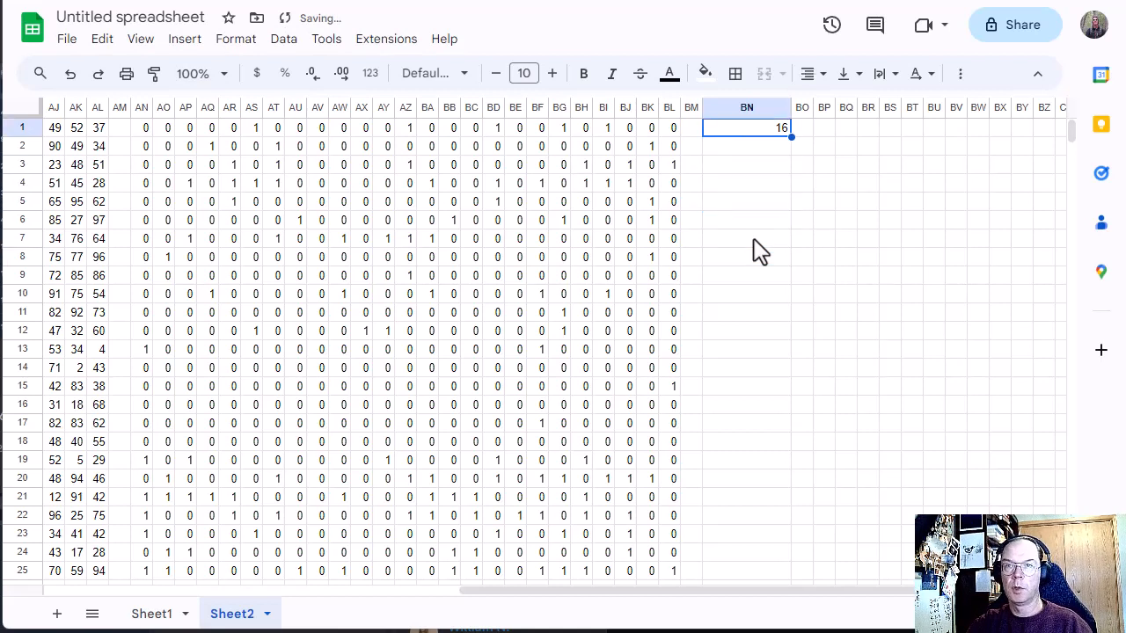
{"action": "key", "text": "ctrl+c"}
{"action": "key", "text": "Down"}
{"action": "key", "text": "shift+Down"}
{"action": "key", "text": "shift+Down"}
{"action": "key", "text": "shift+Down"}
{"action": "key", "text": "shift+Down"}
{"action": "key", "text": "shift+Down"}
{"action": "key", "text": "shift+Down"}
{"action": "key", "text": "shift+Down"}
{"action": "key", "text": "shift+Down"}
{"action": "key", "text": "shift+Down"}
{"action": "key", "text": "shift+Down"}
{"action": "key", "text": "shift+Down"}
{"action": "key", "text": "shift+Down"}
{"action": "key", "text": "shift+Down"}
{"action": "key", "text": "shift+Down"}
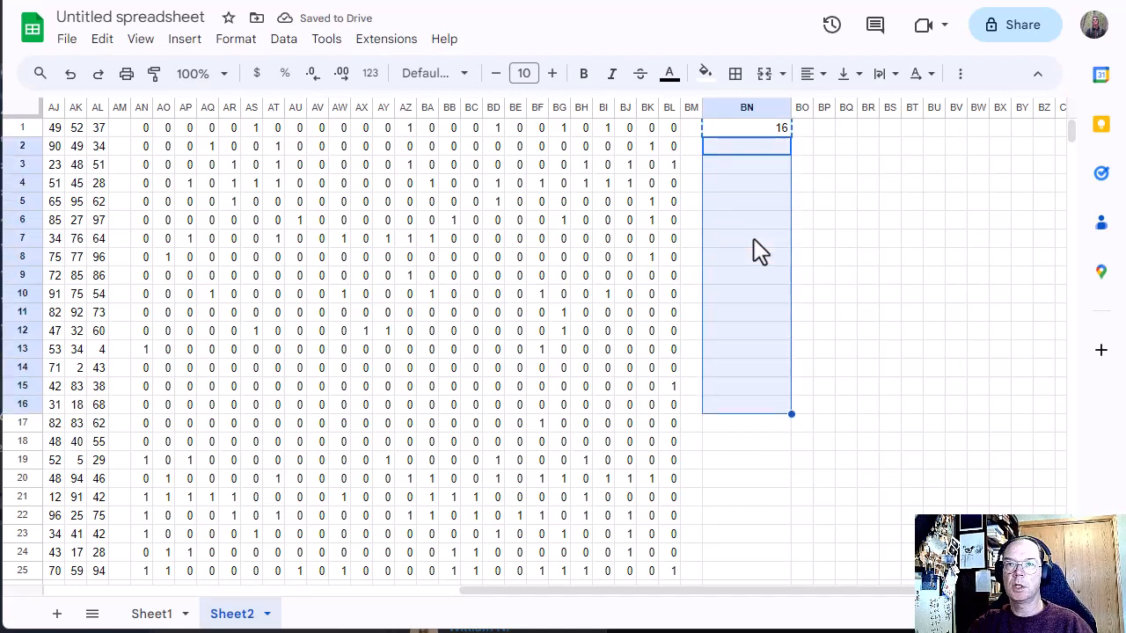
{"action": "key", "text": "shift+Down"}
{"action": "key", "text": "shift+Down"}
{"action": "key", "text": "shift+Down"}
{"action": "key", "text": "shift+Down"}
{"action": "key", "text": "shift+Down"}
{"action": "key", "text": "shift+Down"}
{"action": "key", "text": "shift+Down"}
{"action": "key", "text": "shift+Down"}
{"action": "key", "text": "shift+Down"}
{"action": "key", "text": "shift+Down"}
{"action": "key", "text": "shift+Down"}
{"action": "key", "text": "shift+Down"}
{"action": "key", "text": "shift+Down"}
{"action": "key", "text": "shift+Down"}
{"action": "key", "text": "shift+Down"}
{"action": "key", "text": "shift+Down"}
{"action": "key", "text": "shift+Down"}
{"action": "key", "text": "shift+Down"}
{"action": "key", "text": "shift+Down"}
{"action": "key", "text": "shift+Down"}
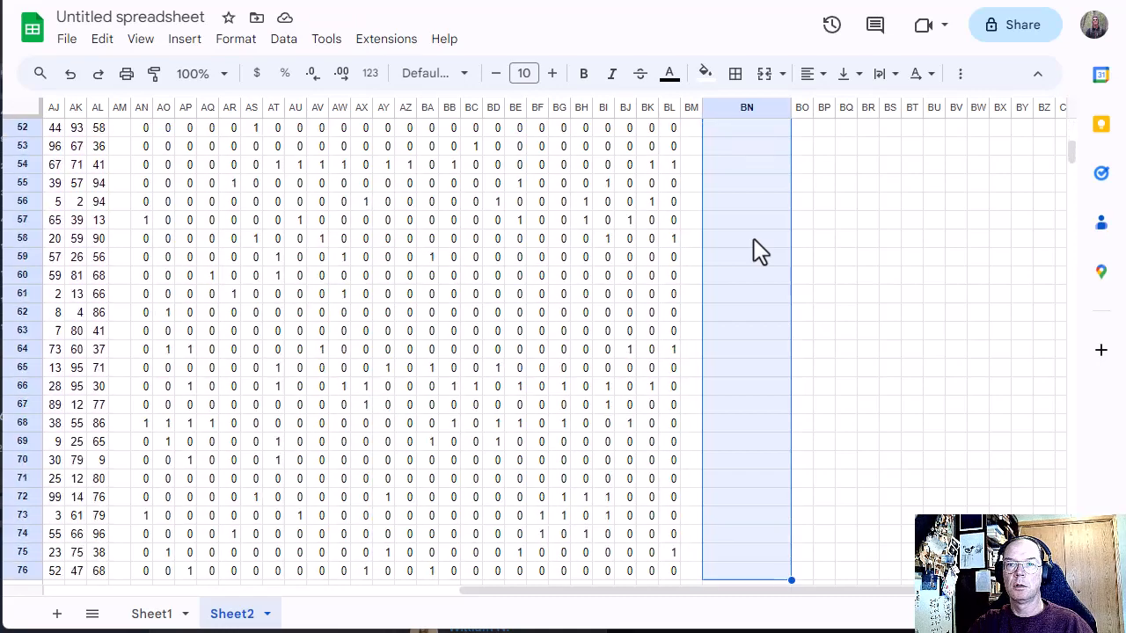
{"action": "key", "text": "shift+Down"}
{"action": "key", "text": "shift+Down"}
{"action": "key", "text": "shift+Down"}
{"action": "key", "text": "shift+Down"}
{"action": "key", "text": "shift+Down"}
{"action": "key", "text": "shift+Down"}
{"action": "key", "text": "shift+Down"}
{"action": "key", "text": "shift+Down"}
{"action": "key", "text": "shift+Down"}
{"action": "key", "text": "shift+Down"}
{"action": "key", "text": "shift+Down"}
{"action": "key", "text": "shift+Down"}
{"action": "key", "text": "shift+Down"}
{"action": "key", "text": "shift+Down"}
{"action": "key", "text": "shift+Down"}
{"action": "key", "text": "shift+Down"}
{"action": "key", "text": "shift+Down"}
{"action": "key", "text": "shift+Down"}
{"action": "key", "text": "shift+Down"}
{"action": "key", "text": "shift+Down"}
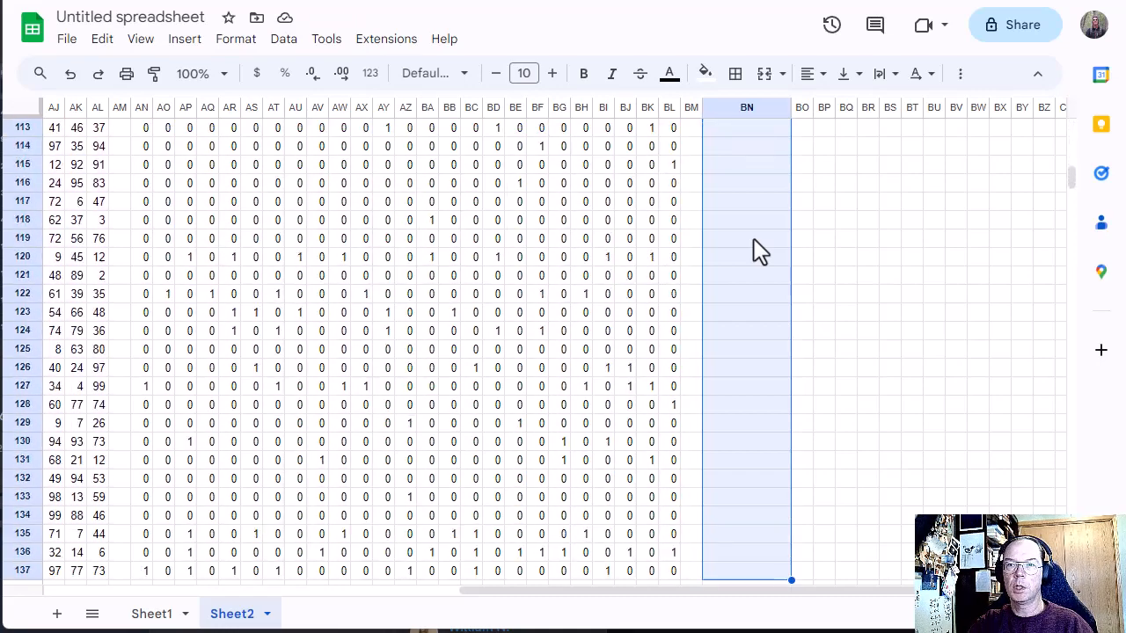
{"action": "key", "text": "shift+Down"}
{"action": "key", "text": "shift+Down"}
{"action": "key", "text": "shift+Down"}
{"action": "key", "text": "shift+Down"}
{"action": "key", "text": "shift+Down"}
{"action": "key", "text": "shift+Down"}
{"action": "key", "text": "shift+Down"}
{"action": "key", "text": "shift+Down"}
{"action": "key", "text": "shift+Down"}
{"action": "key", "text": "shift+Down"}
{"action": "key", "text": "shift+Down"}
{"action": "key", "text": "shift+Down"}
{"action": "key", "text": "shift+Down"}
{"action": "key", "text": "shift+Down"}
{"action": "key", "text": "shift+Down"}
{"action": "key", "text": "shift+Down"}
{"action": "key", "text": "shift+Down"}
{"action": "key", "text": "shift+Down"}
{"action": "key", "text": "shift+Down"}
{"action": "key", "text": "shift+Down"}
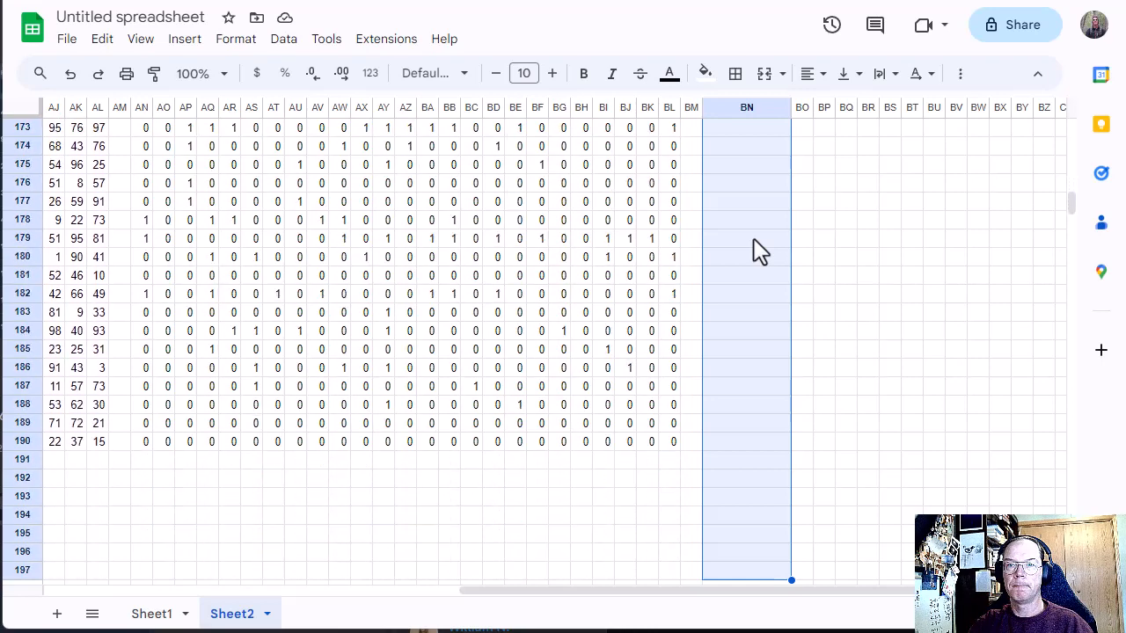
{"action": "key", "text": "shift+Down"}
{"action": "key", "text": "shift+Down"}
{"action": "key", "text": "shift+Down"}
{"action": "key", "text": "shift+Down"}
{"action": "key", "text": "shift+Down"}
{"action": "key", "text": "shift+Down"}
{"action": "key", "text": "shift+Down"}
{"action": "key", "text": "shift+Down"}
{"action": "key", "text": "shift+Up"}
{"action": "key", "text": "shift+Up"}
{"action": "key", "text": "shift+Up"}
{"action": "key", "text": "shift+Up"}
{"action": "key", "text": "shift+Up"}
{"action": "key", "text": "shift+Up"}
{"action": "key", "text": "shift+Up"}
{"action": "key", "text": "shift+Up"}
{"action": "key", "text": "shift+Up"}
{"action": "key", "text": "shift+Up"}
{"action": "key", "text": "shift+Up"}
{"action": "key", "text": "shift+Up"}
{"action": "key", "text": "shift+Up"}
{"action": "key", "text": "shift+Up"}
{"action": "key", "text": "shift+Up"}
{"action": "key", "text": "shift+Up"}
{"action": "key", "text": "shift+Up"}
{"action": "key", "text": "shift+Up"}
{"action": "key", "text": "shift+Up"}
{"action": "key", "text": "shift+Down"}
{"action": "key", "text": "shift+Down"}
{"action": "key", "text": "shift+Down"}
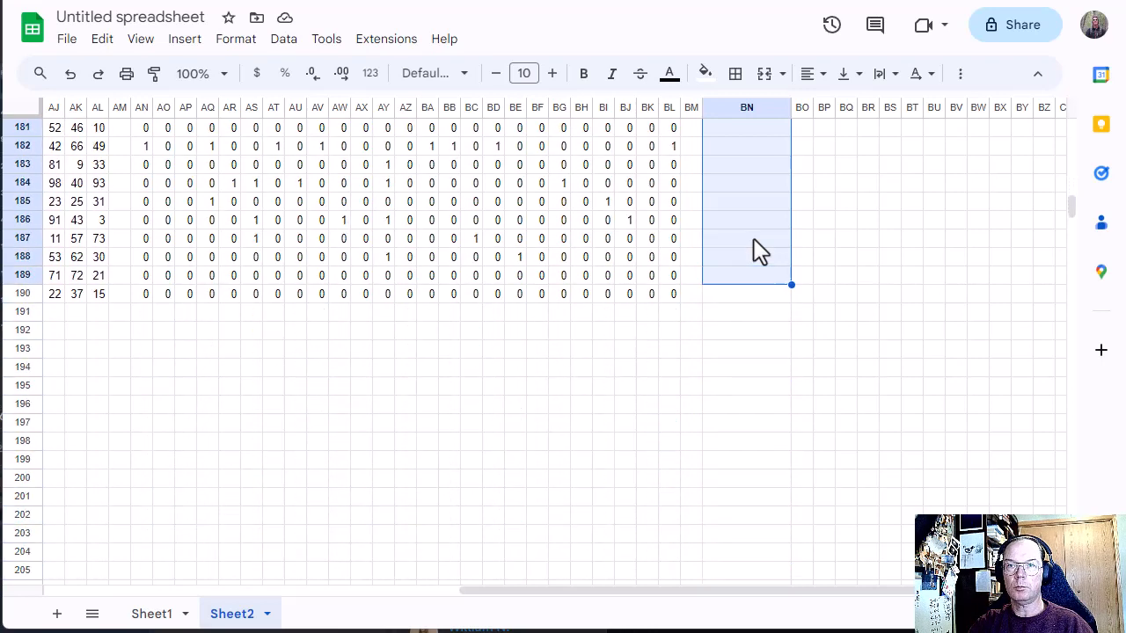
{"action": "key", "text": "shift+Down"}
{"action": "key", "text": "ctrl+v"}
Step: Total the card scores in BN191 with =SUM(BN1:BN190)
{"action": "key", "text": "Up"}
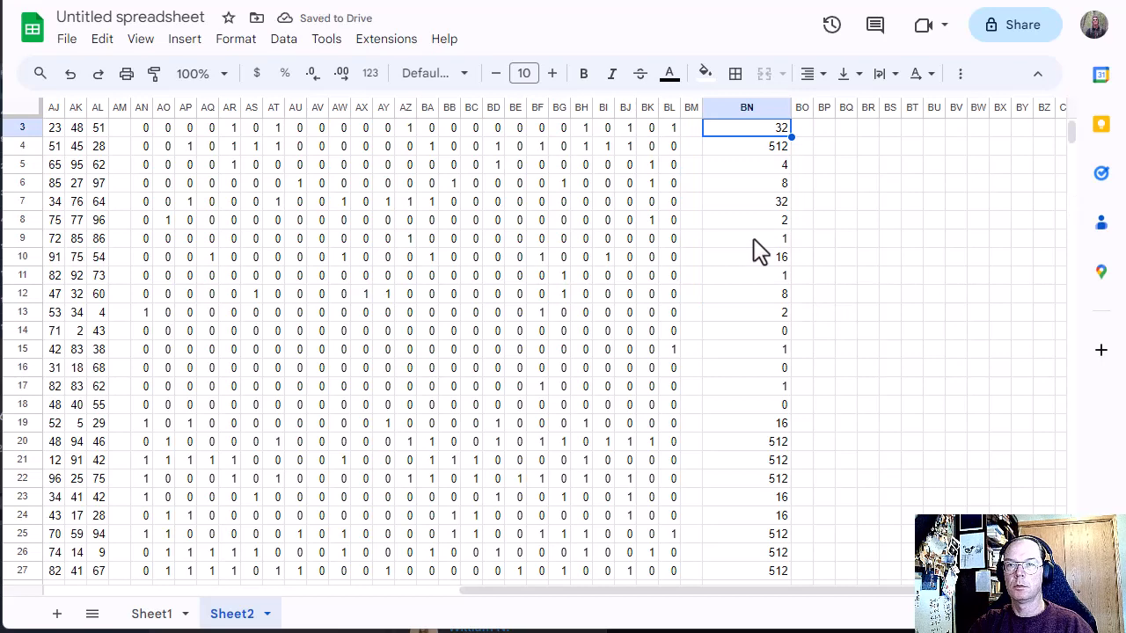
{"action": "key", "text": "ctrl+End"}
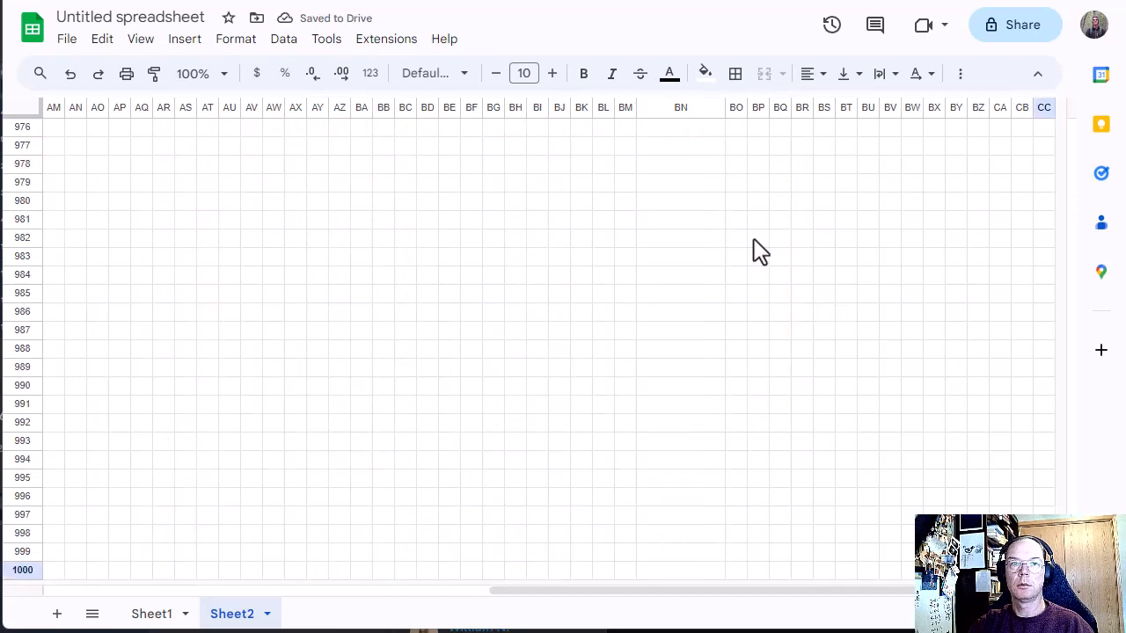
{"action": "key", "text": "Up"}
{"action": "key", "text": "ctrl+Home"}
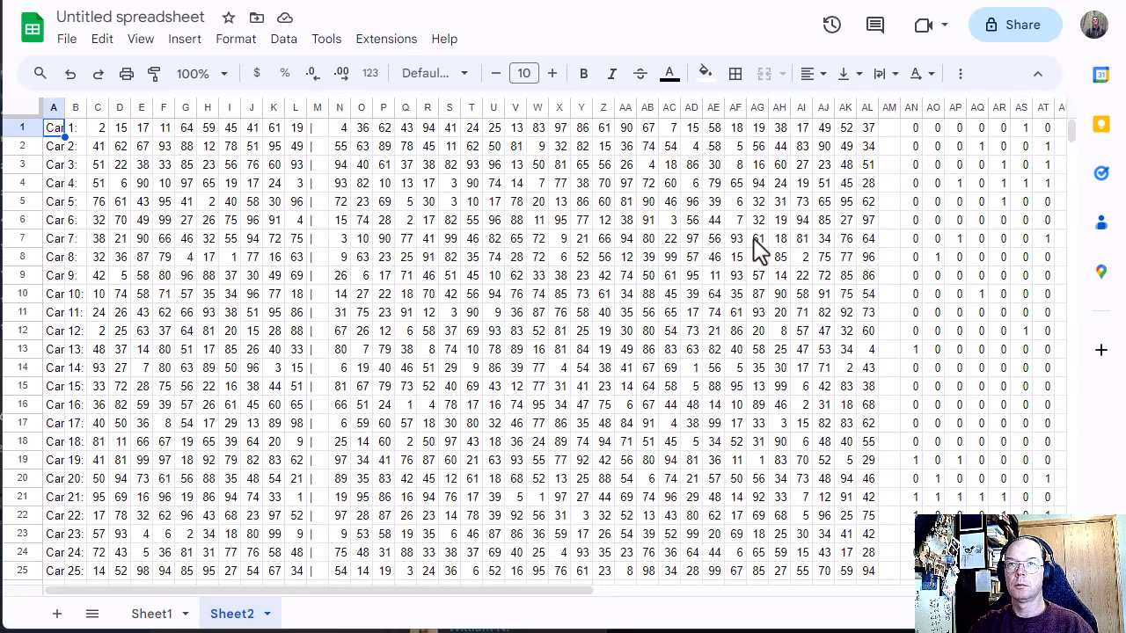
{"action": "left_click_drag", "start_coordinate": [591, 590], "coordinate": [918, 590]}
{"action": "scroll", "coordinate": [850, 542], "scroll_direction": "down", "scroll_amount": 20}
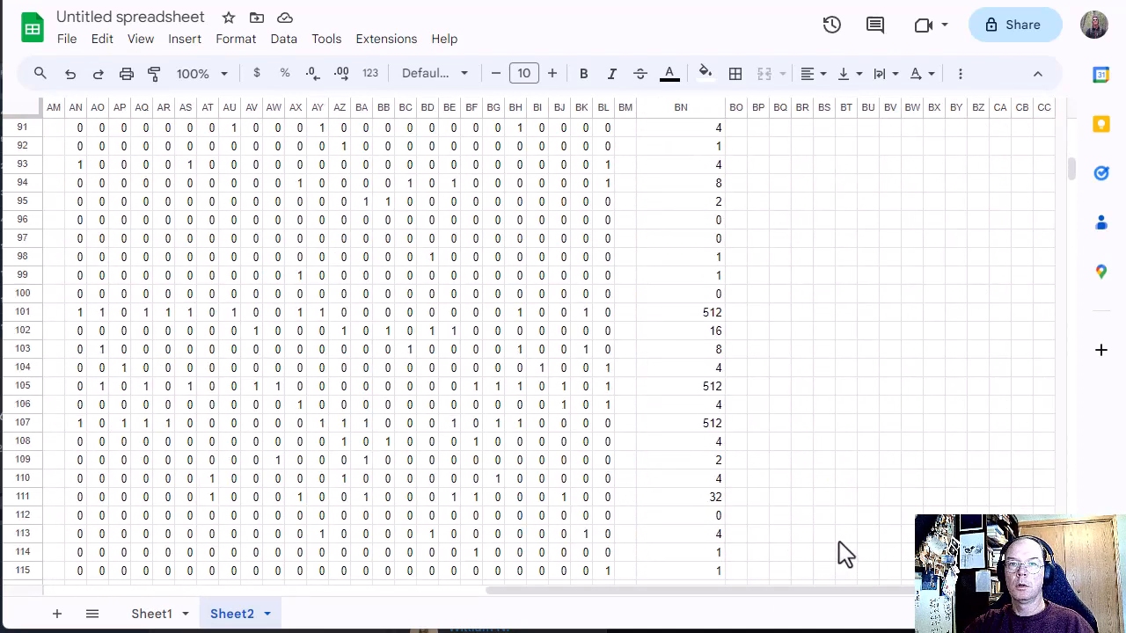
{"action": "left_click_drag", "start_coordinate": [1076, 183], "coordinate": [1085, 220]}
{"action": "left_click", "coordinate": [716, 389]}
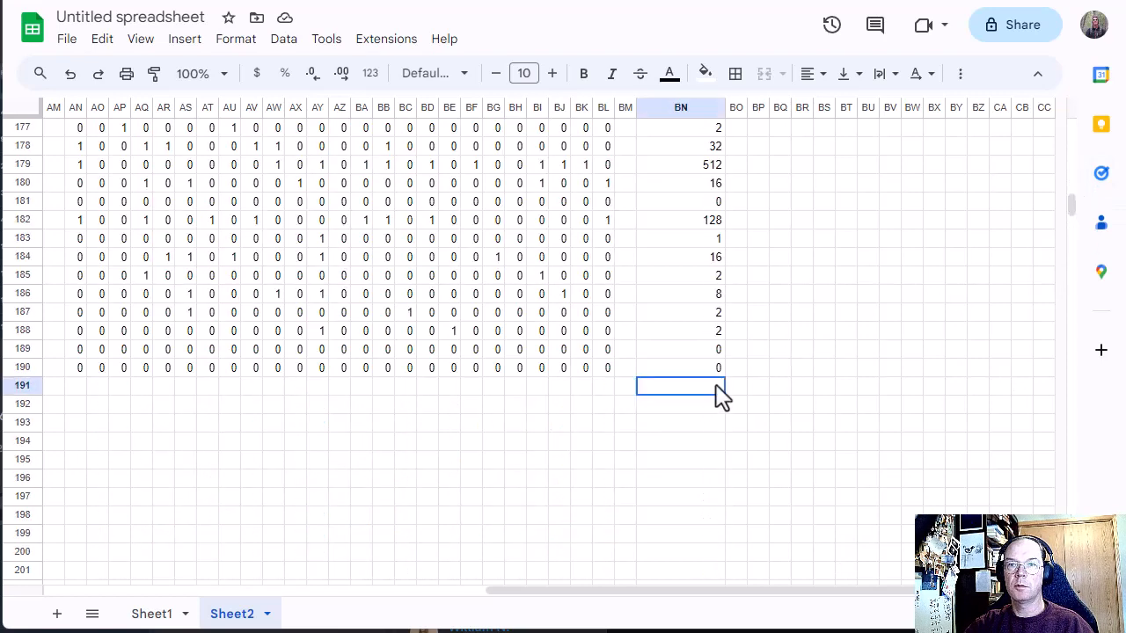
{"action": "type", "text": "s"}
{"action": "key", "text": "BackSpace"}
{"action": "type", "text": "="}
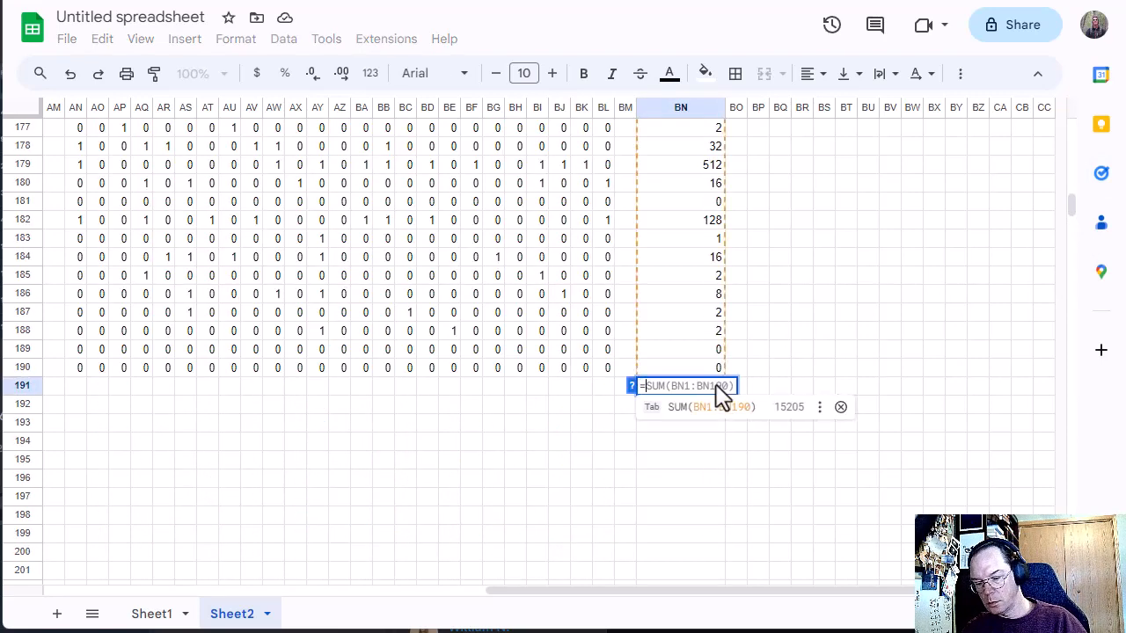
{"action": "type", "text": "su"}
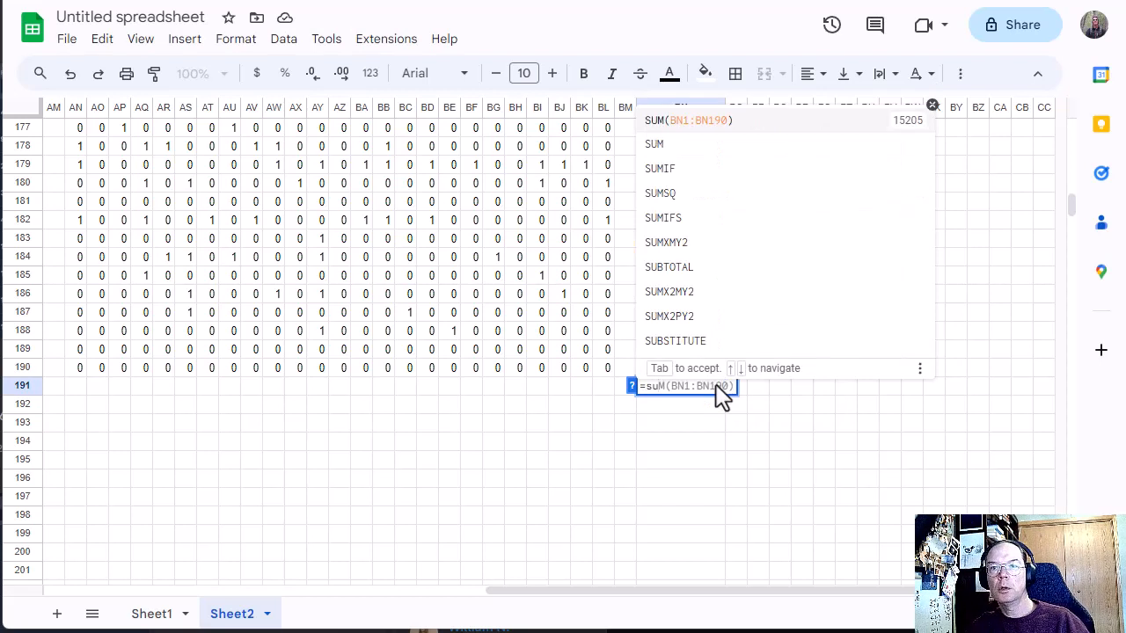
{"action": "key", "text": "Tab"}
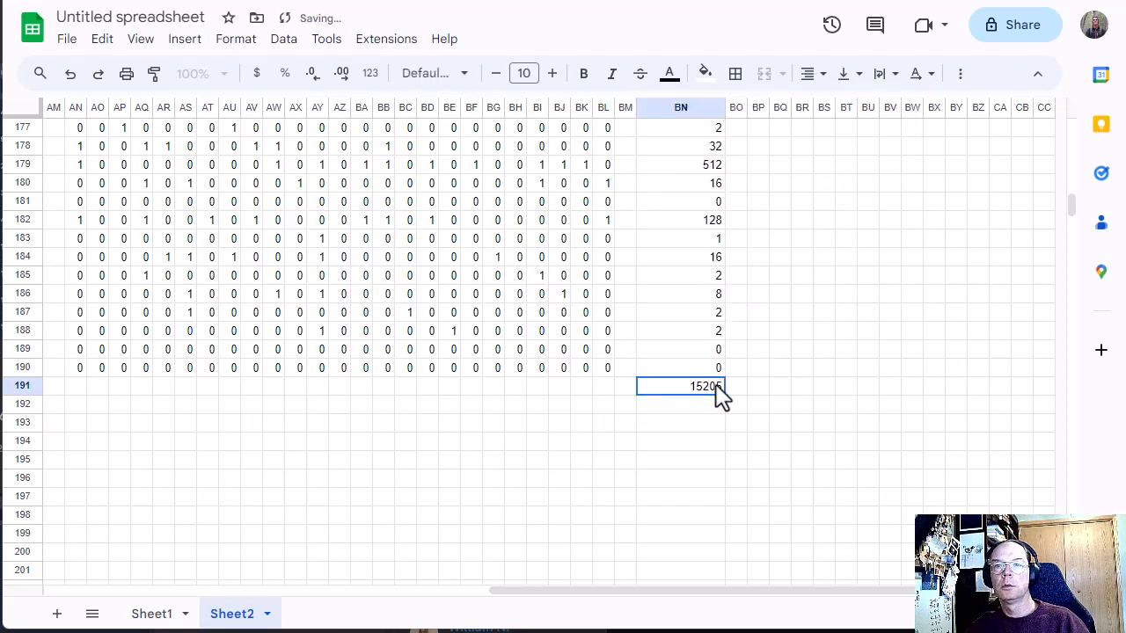
Step: Copy the total from BN191 and submit 15205 as the answer on the Advent of Code puzzle page
{"action": "key", "text": "ctrl+c"}
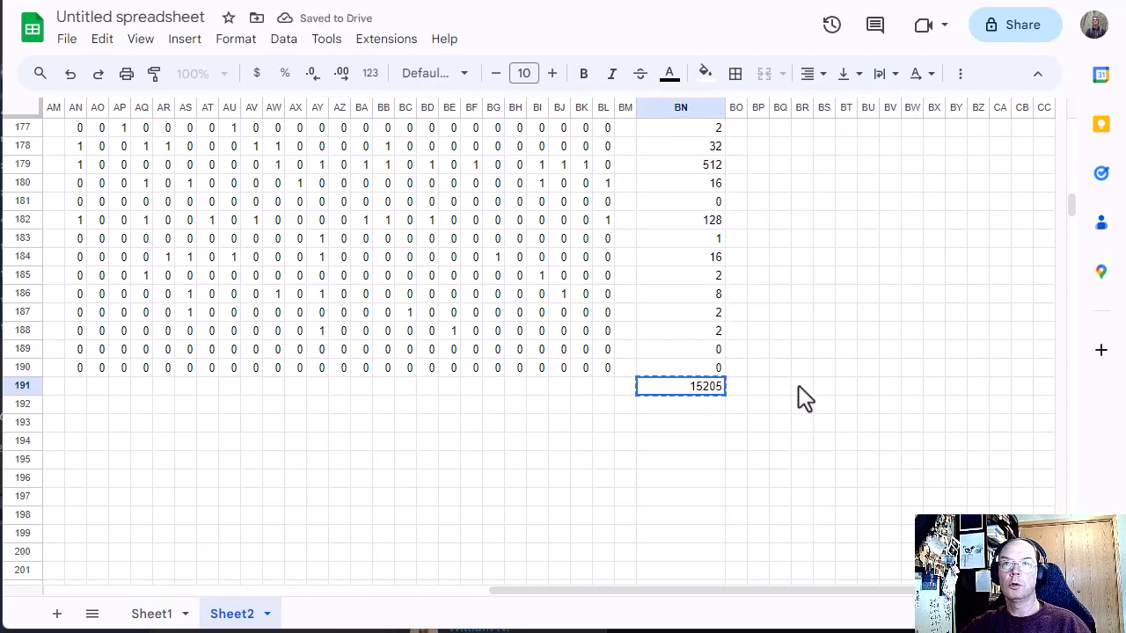
{"action": "left_click", "coordinate": [732, 0]}
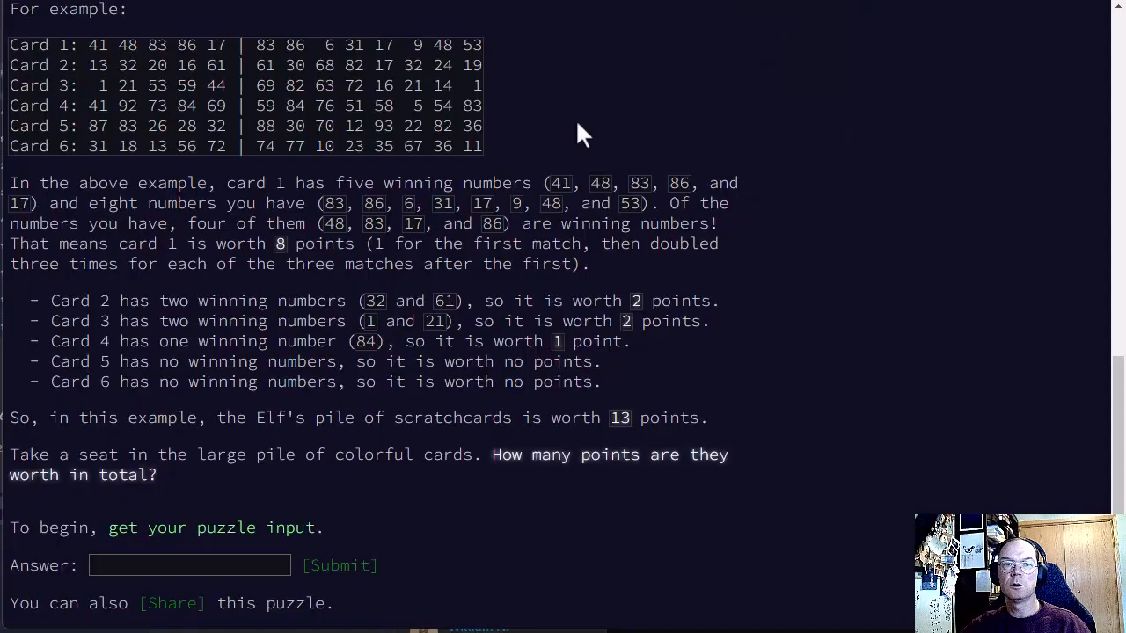
{"action": "left_click", "coordinate": [238, 565]}
{"action": "key", "text": "ctrl+v"}
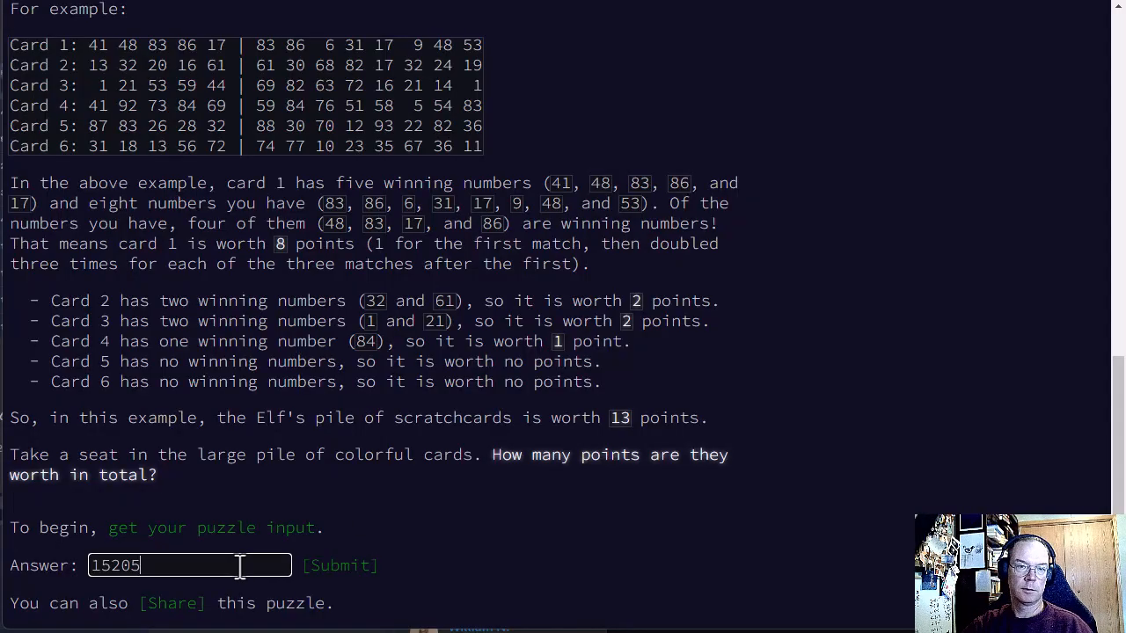
{"action": "left_click", "coordinate": [337, 568]}
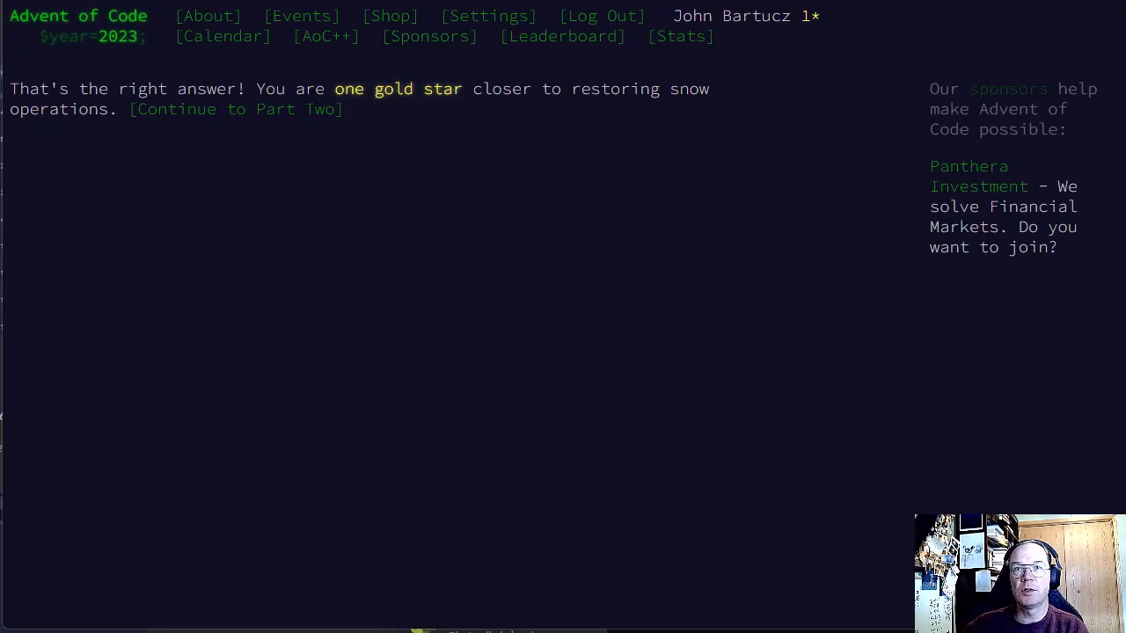
Step: Switch to the Minnesota Computer Club site, exit full screen and open its home page
{"action": "key", "text": "ctrl+Tab"}
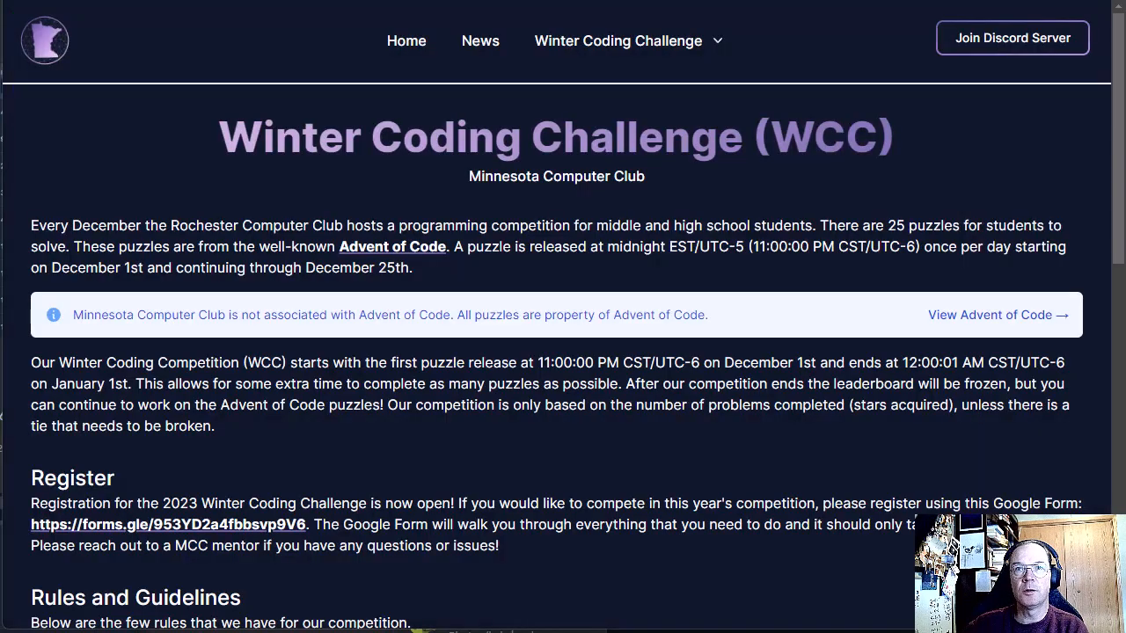
{"action": "key", "text": "F11"}
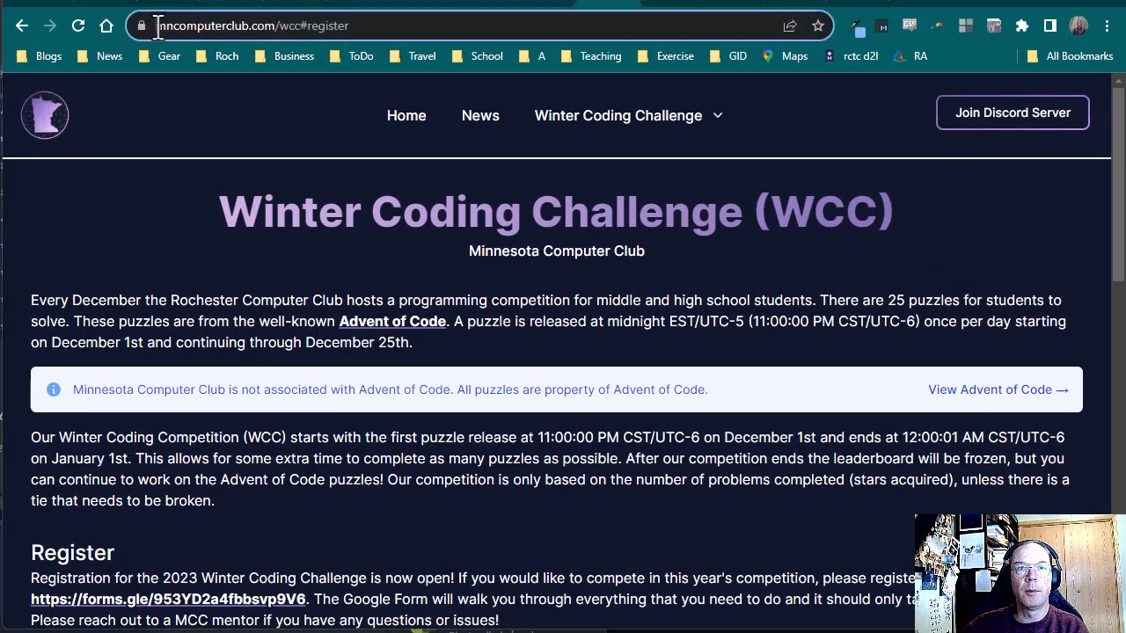
{"action": "left_click_drag", "start_coordinate": [159, 25], "coordinate": [277, 34]}
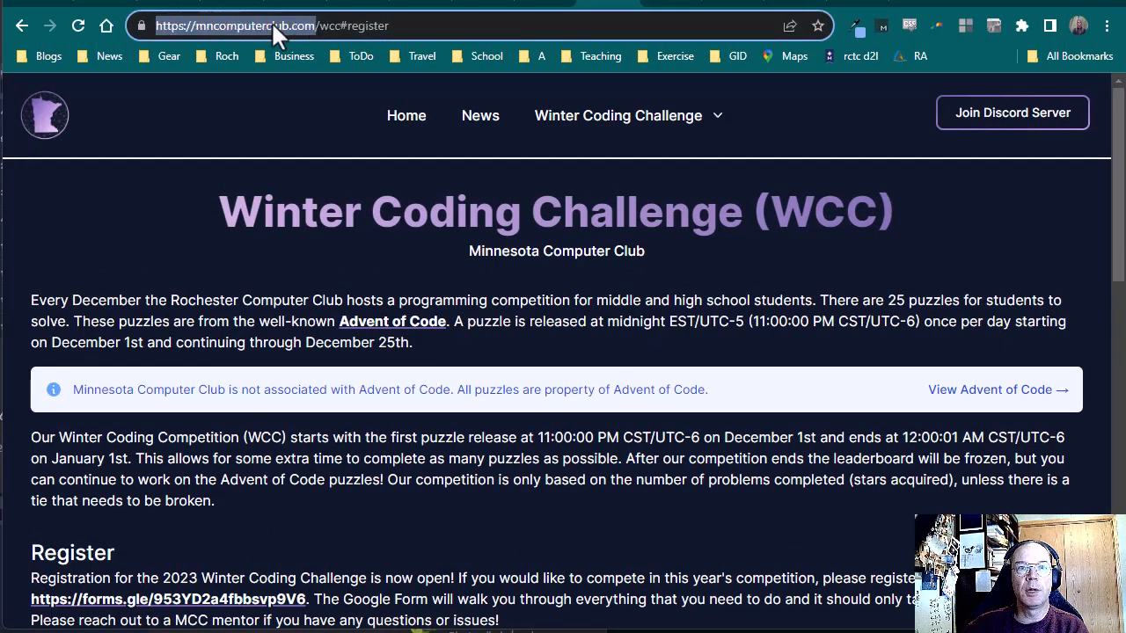
{"action": "left_click", "coordinate": [661, 121]}
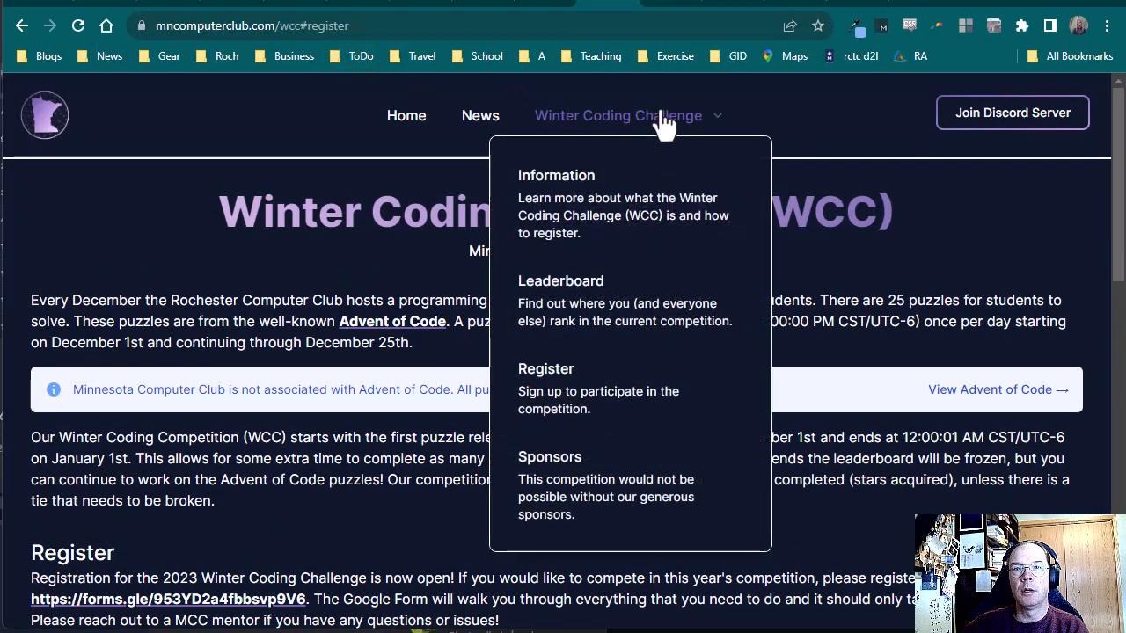
{"action": "left_click", "coordinate": [408, 119]}
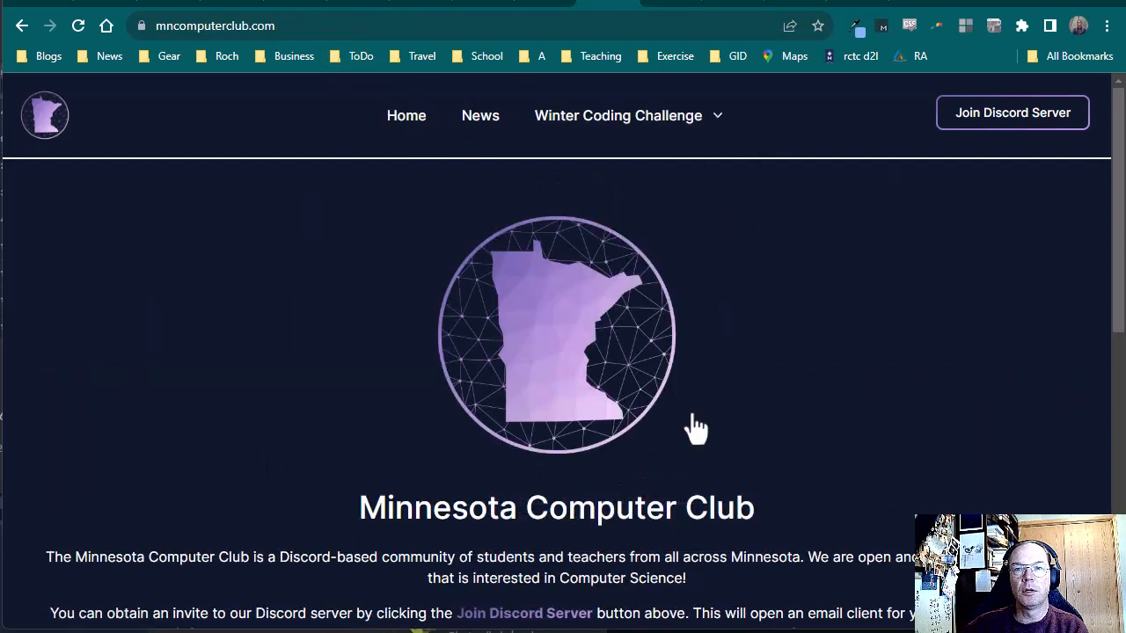
Step: Open the Winter Coding Challenge leaderboard and examine the 2023 School Wide Competition table
{"action": "left_click", "coordinate": [642, 131]}
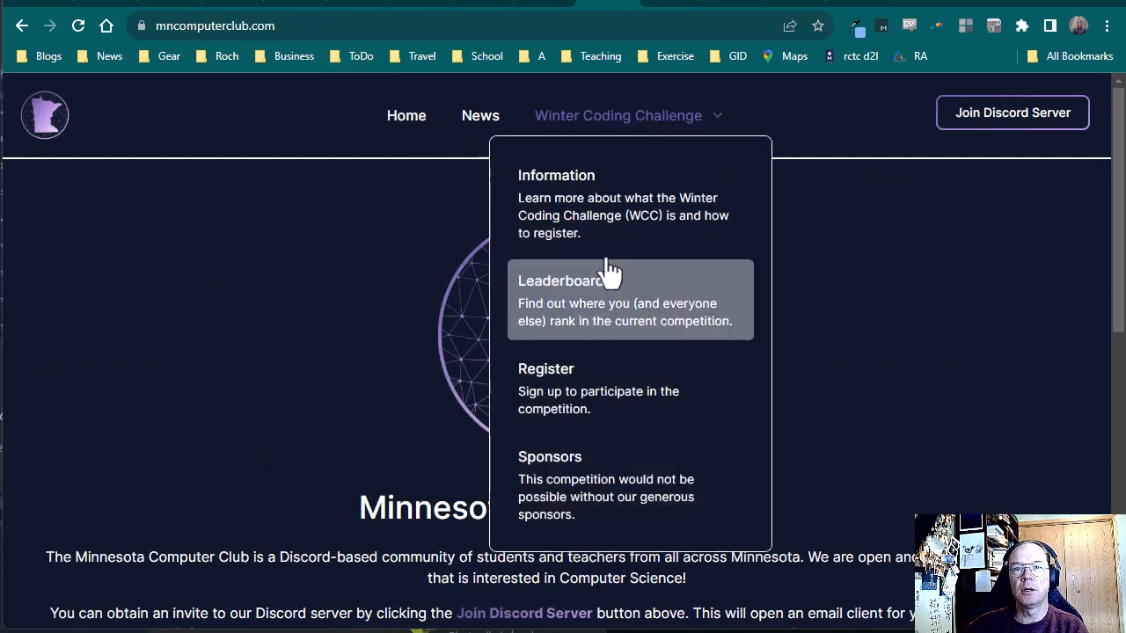
{"action": "left_click", "coordinate": [612, 302]}
{"action": "scroll", "coordinate": [844, 429], "scroll_direction": "down", "scroll_amount": 1}
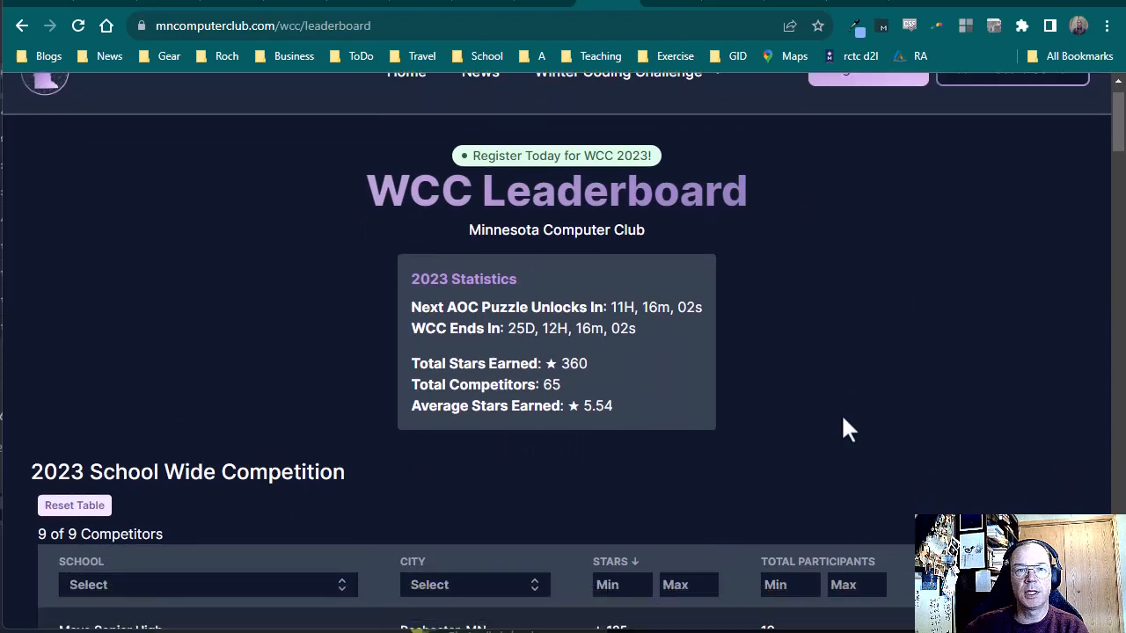
{"action": "scroll", "coordinate": [842, 429], "scroll_direction": "down", "scroll_amount": 3}
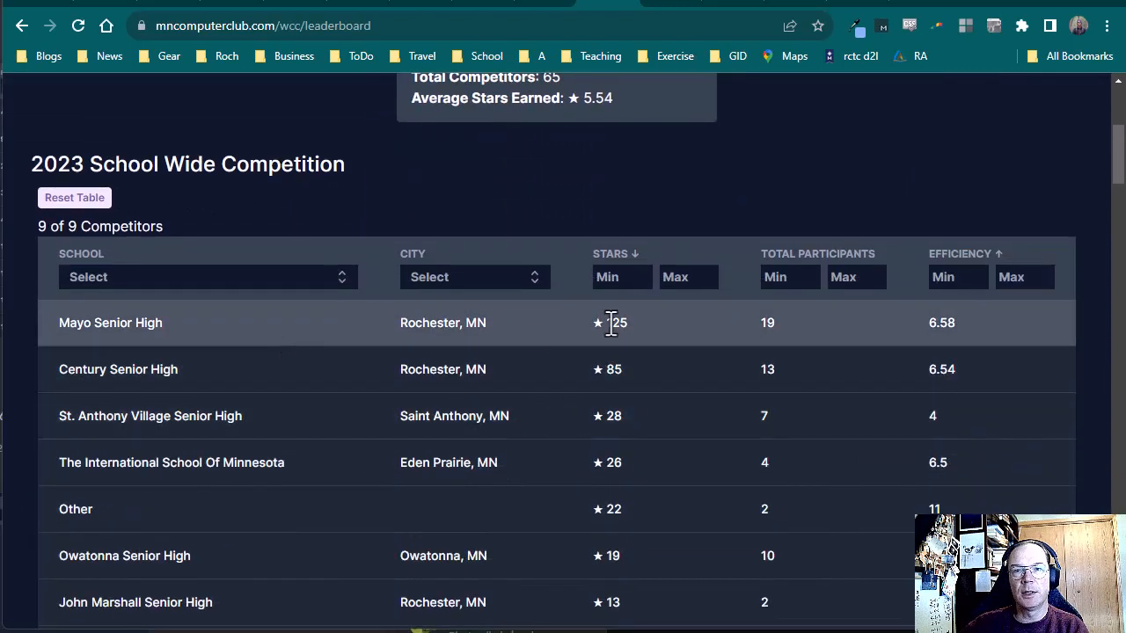